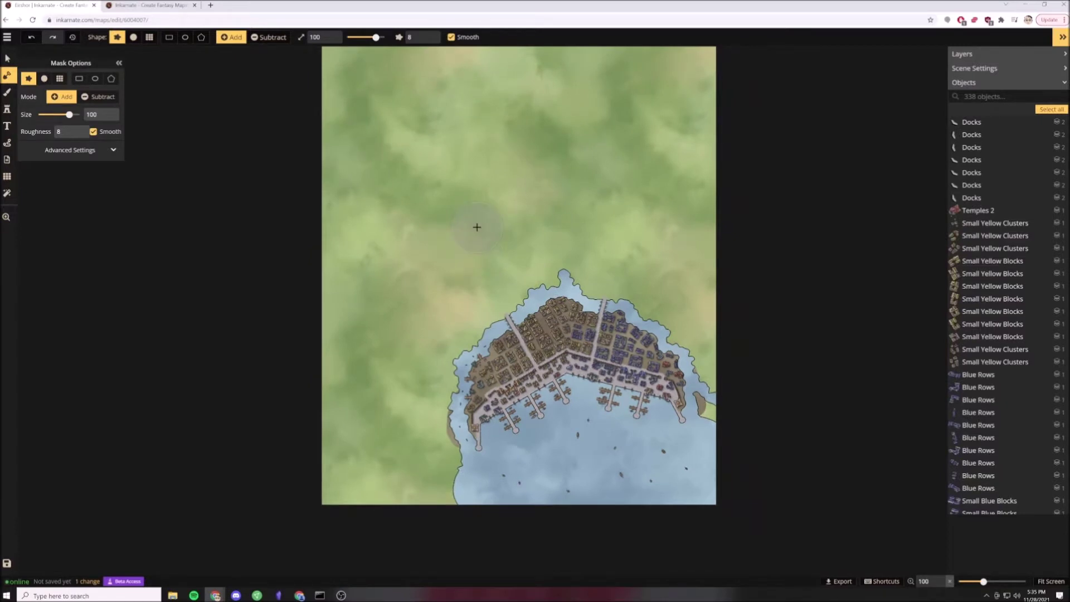
Subtract land with a size 30 mask brush to lengthen and widen the inlet directly north of the city.
{"action": "key", "text": "space"}
{"action": "left_click_drag", "start_coordinate": [481, 211], "coordinate": [445, 257]}
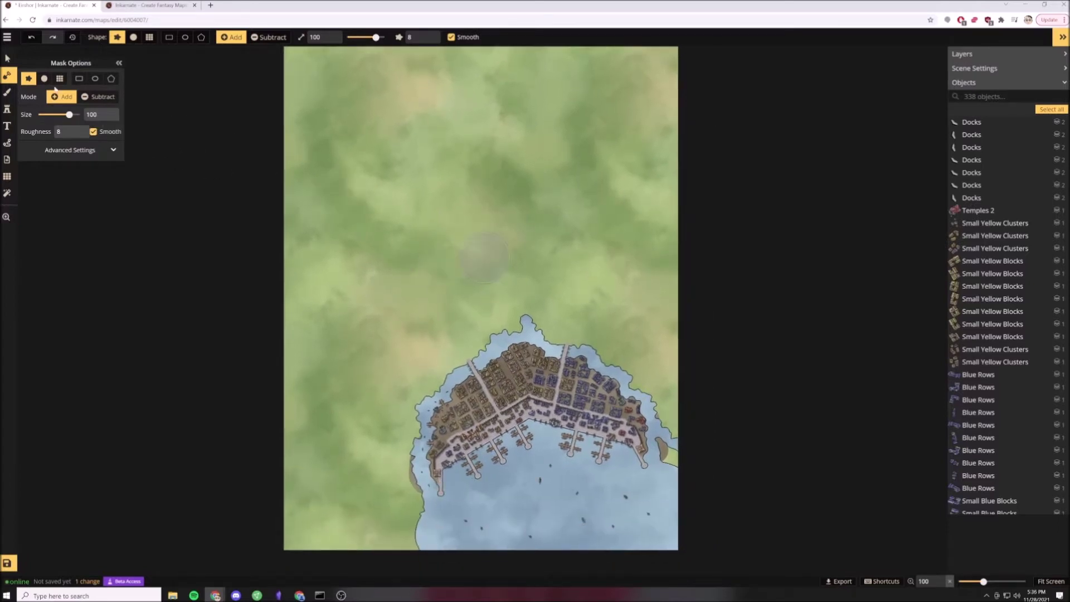
{"action": "left_click", "coordinate": [98, 100]}
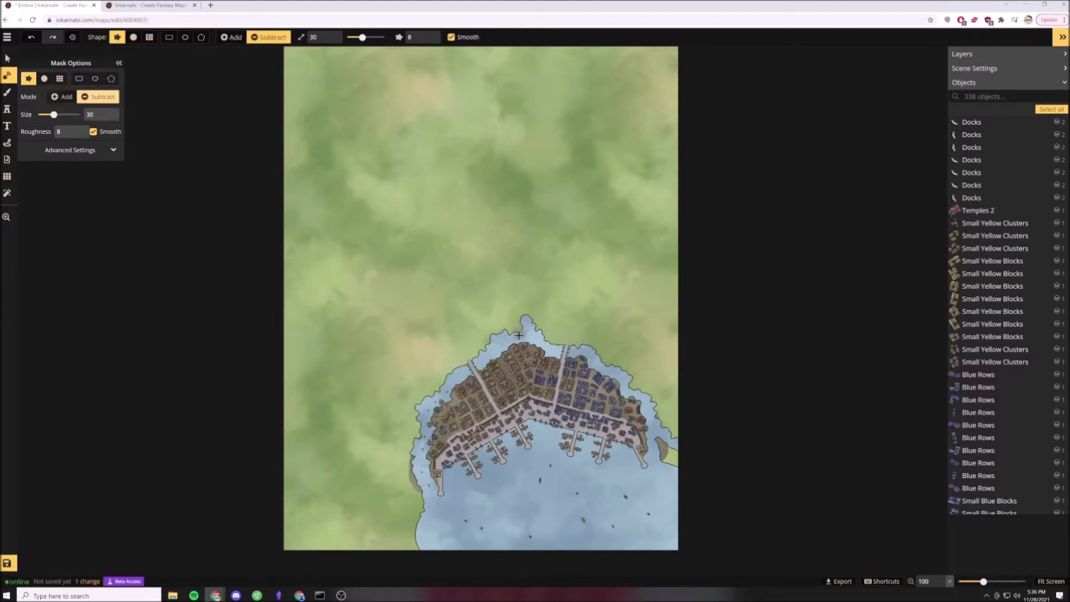
{"action": "left_click_drag", "start_coordinate": [518, 336], "coordinate": [526, 301]}
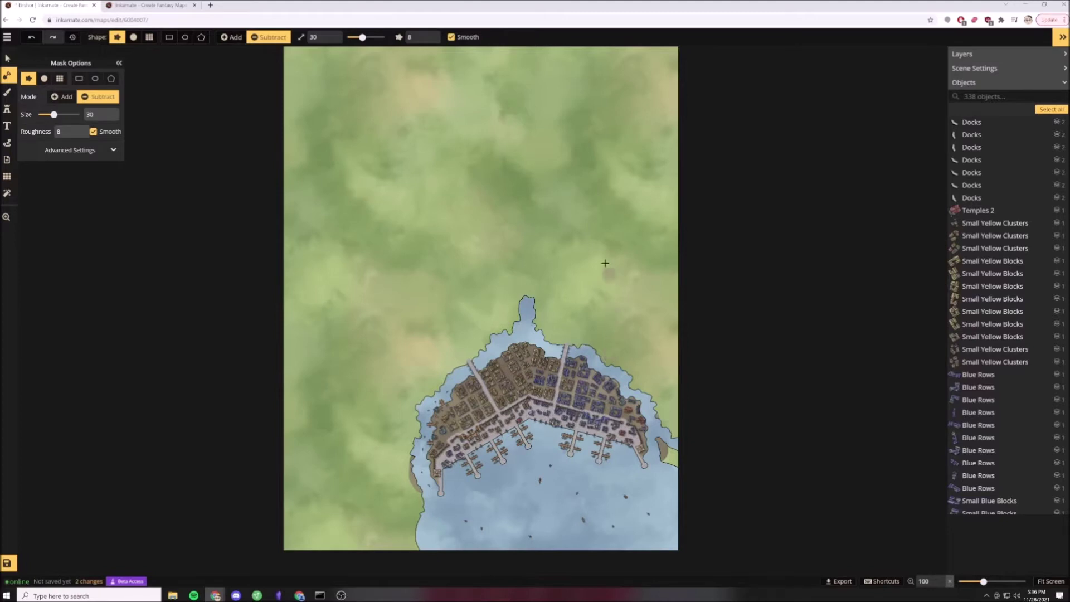
{"action": "scroll", "coordinate": [605, 264], "scroll_direction": "down", "scroll_amount": 1}
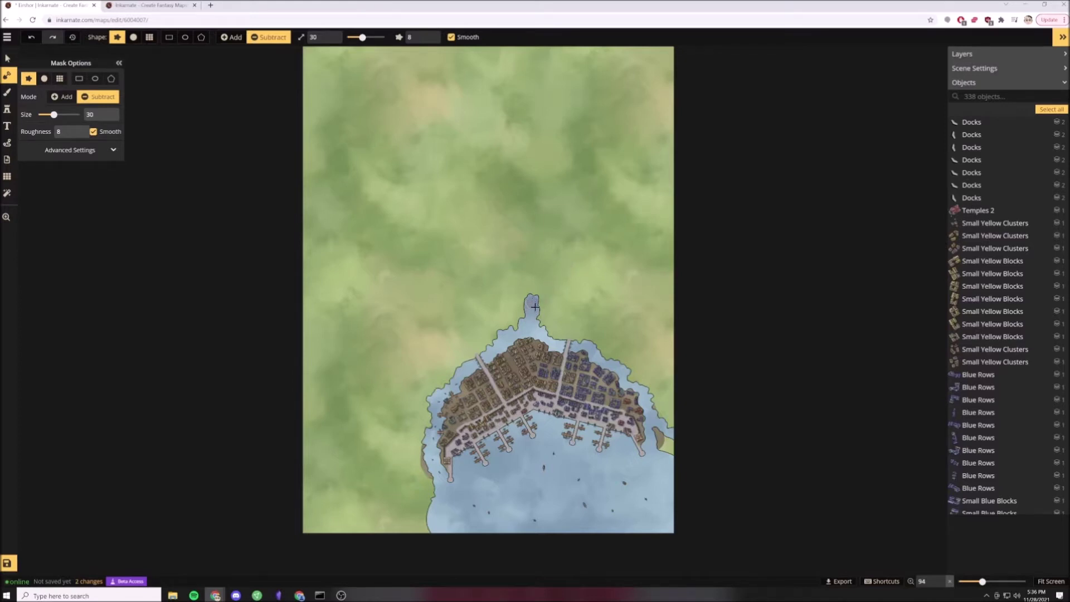
{"action": "mouse_move", "coordinate": [537, 319]}
{"action": "left_mouse_down"}
{"action": "mouse_move", "coordinate": [535, 282]}
{"action": "mouse_move", "coordinate": [549, 328]}
{"action": "left_mouse_up"}
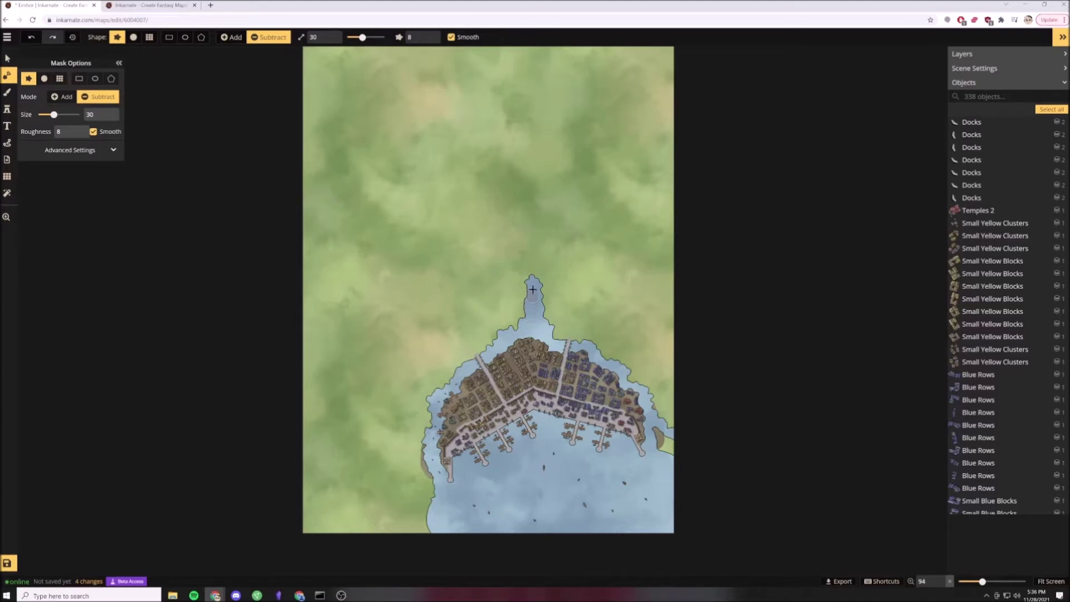
{"action": "left_click_drag", "start_coordinate": [531, 301], "coordinate": [461, 370]}
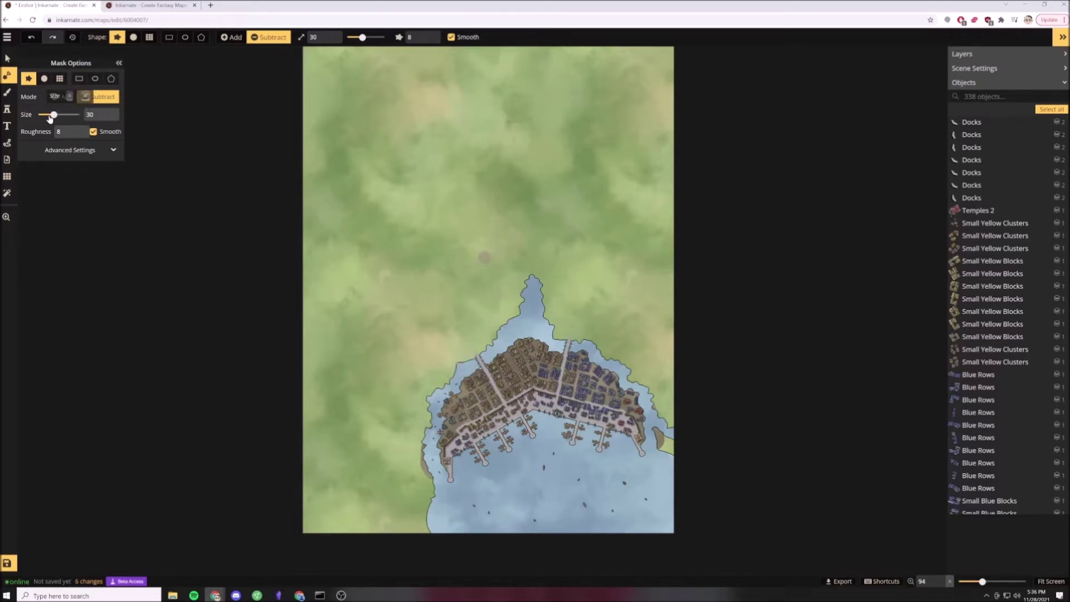
Set the mask brush size to 13 and carve a narrow channel looping west of the city back to the bay.
{"action": "left_click_drag", "start_coordinate": [48, 118], "coordinate": [47, 116]}
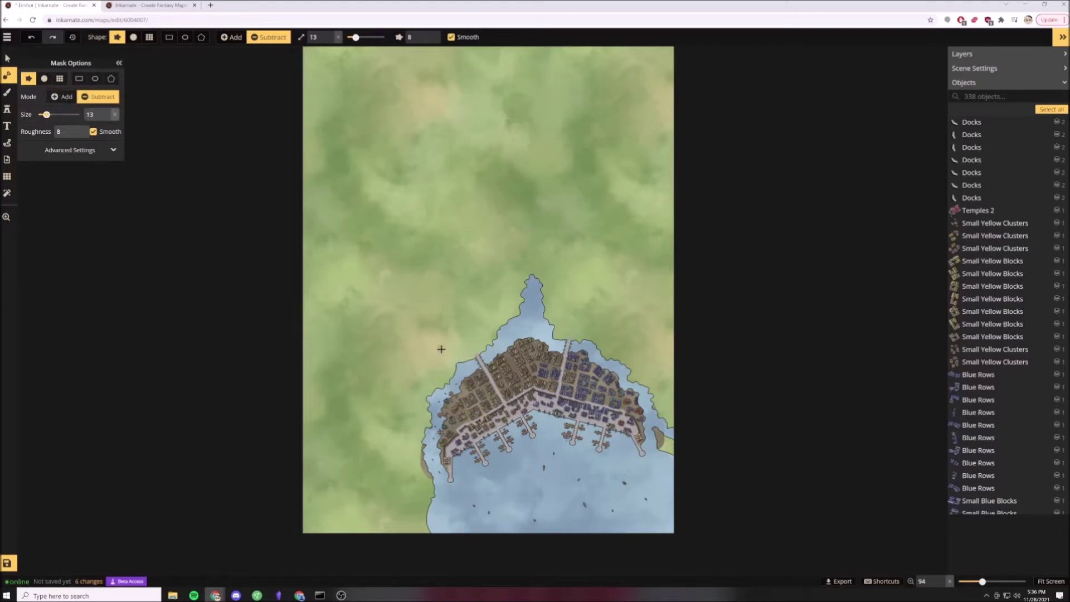
{"action": "mouse_move", "coordinate": [454, 367]}
{"action": "left_mouse_down"}
{"action": "mouse_move", "coordinate": [391, 394]}
{"action": "mouse_move", "coordinate": [393, 425]}
{"action": "left_mouse_up"}
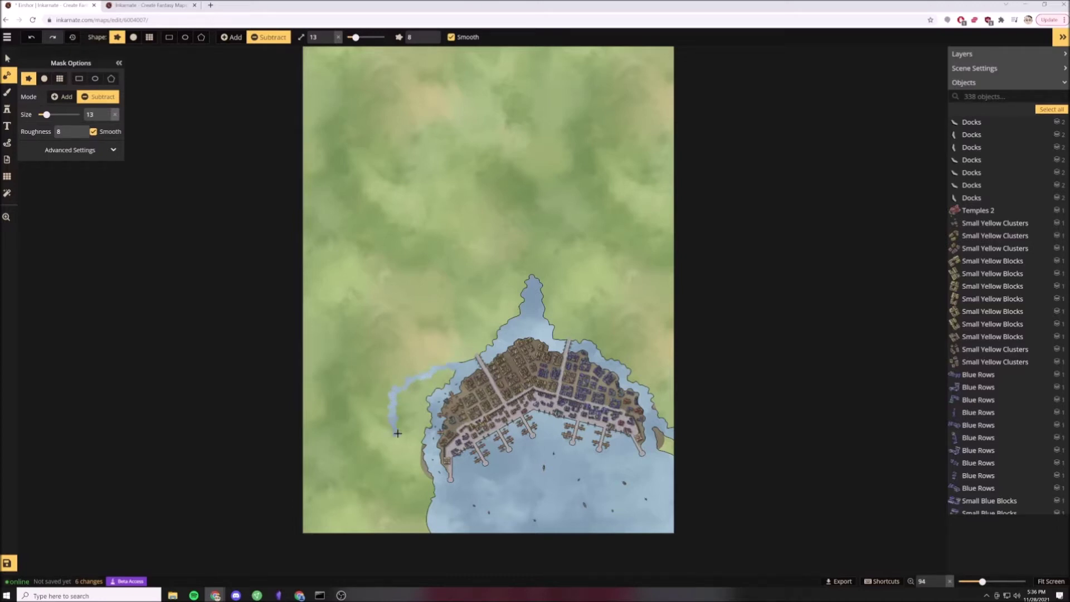
{"action": "mouse_move", "coordinate": [399, 441]}
{"action": "left_mouse_down"}
{"action": "mouse_move", "coordinate": [395, 462]}
{"action": "mouse_move", "coordinate": [447, 490]}
{"action": "left_mouse_up"}
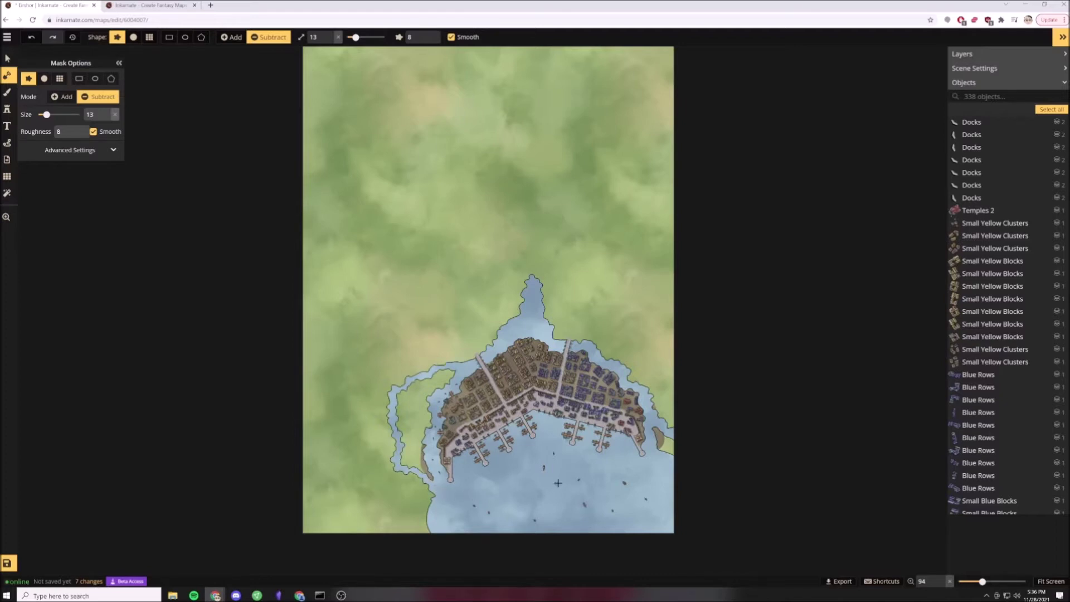
Set the mask brush size to 32 and carve a winding river from the inlet to the map's north edge, with a wider pool midway.
{"action": "left_click_drag", "start_coordinate": [46, 114], "coordinate": [54, 115]}
{"action": "mouse_move", "coordinate": [533, 279]}
{"action": "left_mouse_down"}
{"action": "mouse_move", "coordinate": [512, 241]}
{"action": "mouse_move", "coordinate": [520, 211]}
{"action": "left_mouse_up"}
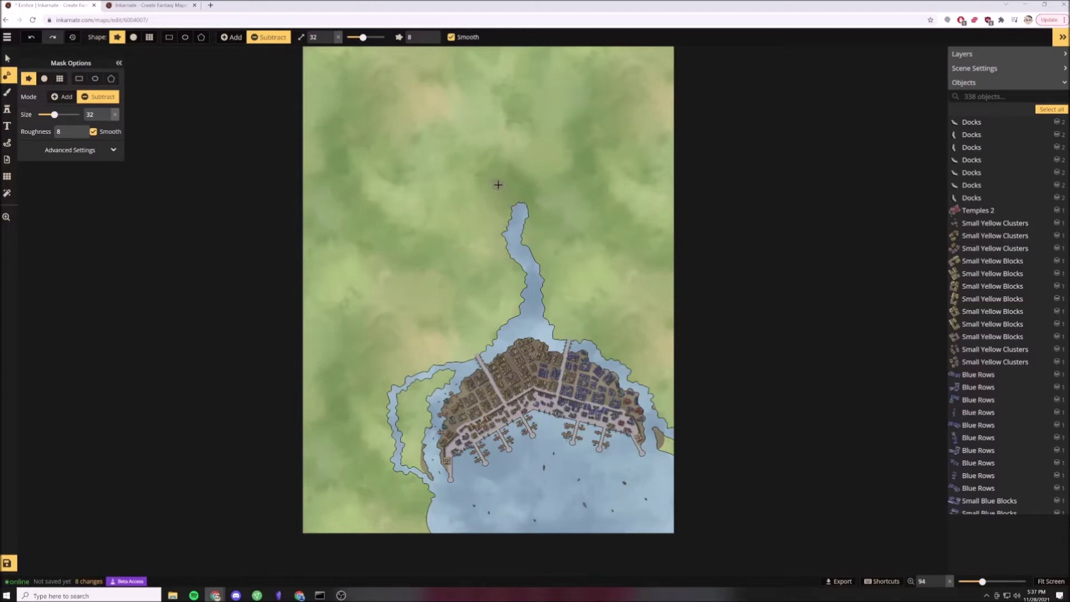
{"action": "mouse_move", "coordinate": [496, 181]}
{"action": "left_mouse_down"}
{"action": "mouse_move", "coordinate": [521, 200]}
{"action": "mouse_move", "coordinate": [529, 187]}
{"action": "mouse_move", "coordinate": [501, 179]}
{"action": "mouse_move", "coordinate": [525, 184]}
{"action": "mouse_move", "coordinate": [509, 176]}
{"action": "mouse_move", "coordinate": [504, 147]}
{"action": "mouse_move", "coordinate": [514, 100]}
{"action": "mouse_move", "coordinate": [527, 103]}
{"action": "mouse_move", "coordinate": [512, 95]}
{"action": "mouse_move", "coordinate": [521, 42]}
{"action": "left_mouse_up"}
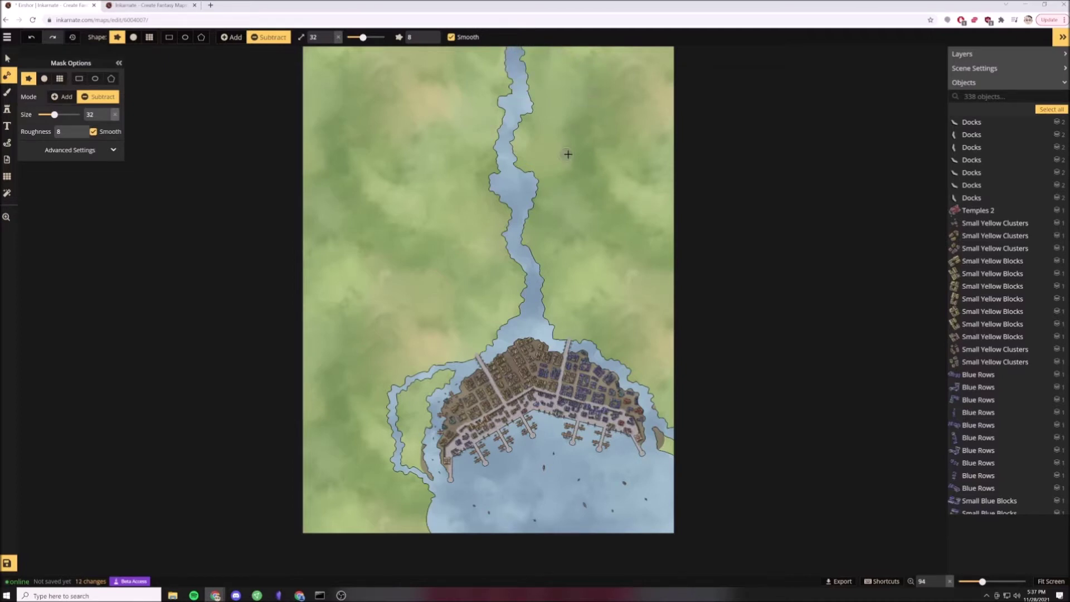
{"action": "scroll", "coordinate": [569, 155], "scroll_direction": "down", "scroll_amount": 1}
{"action": "scroll", "coordinate": [570, 155], "scroll_direction": "down", "scroll_amount": 1}
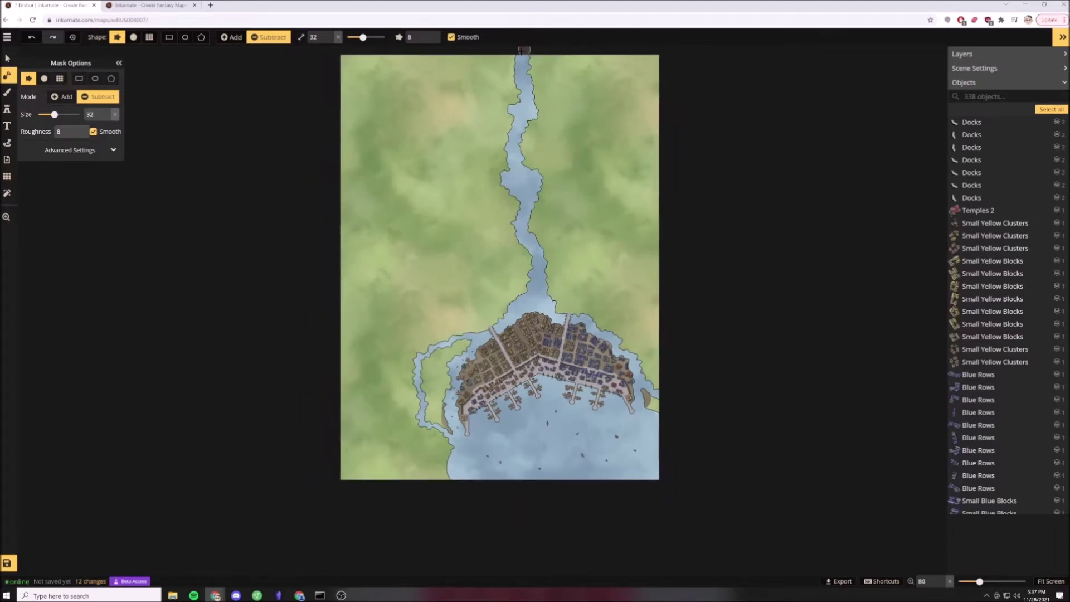
{"action": "left_click", "coordinate": [522, 52]}
Choose the Big Cliffs stamp set from the Terrain section of the stamp catalog.
{"action": "key", "text": "space"}
{"action": "left_click_drag", "start_coordinate": [501, 199], "coordinate": [525, 271]}
{"action": "scroll", "coordinate": [535, 257], "scroll_direction": "up", "scroll_amount": 1}
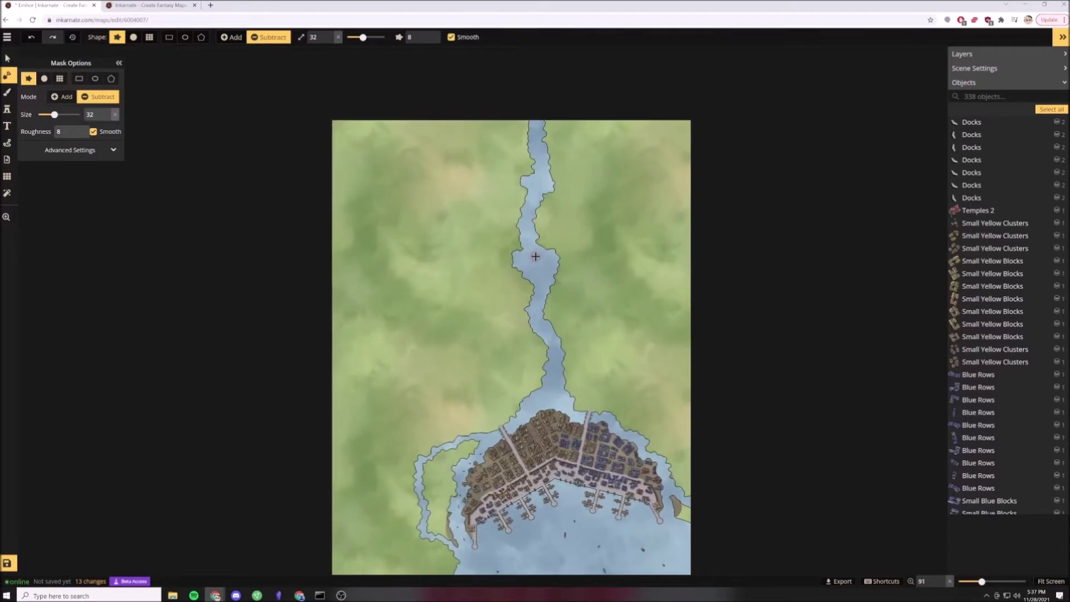
{"action": "scroll", "coordinate": [535, 257], "scroll_direction": "up", "scroll_amount": 3}
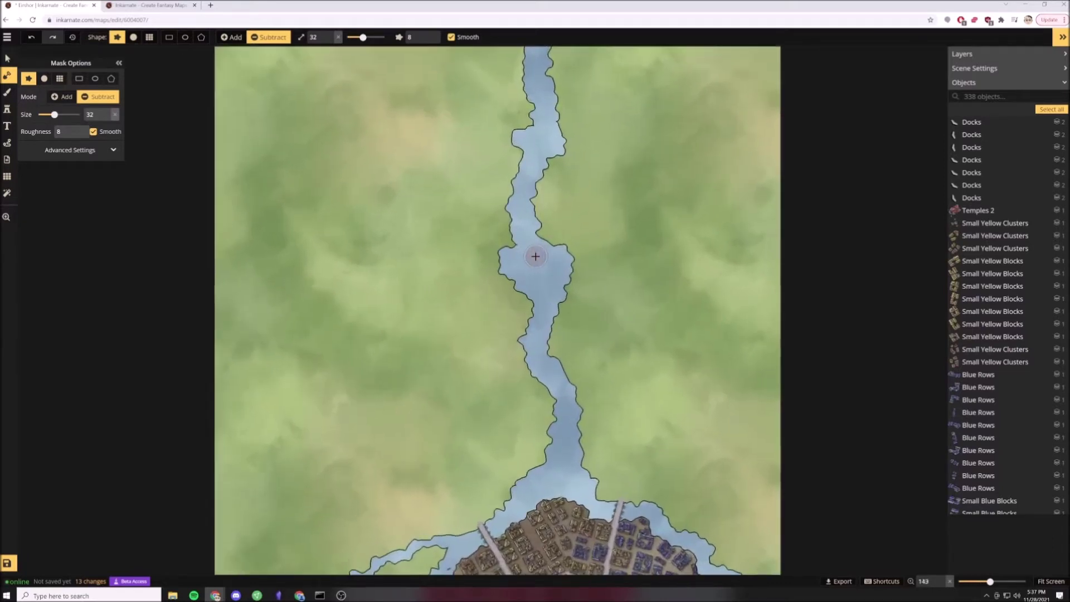
{"action": "scroll", "coordinate": [535, 256], "scroll_direction": "up", "scroll_amount": 2}
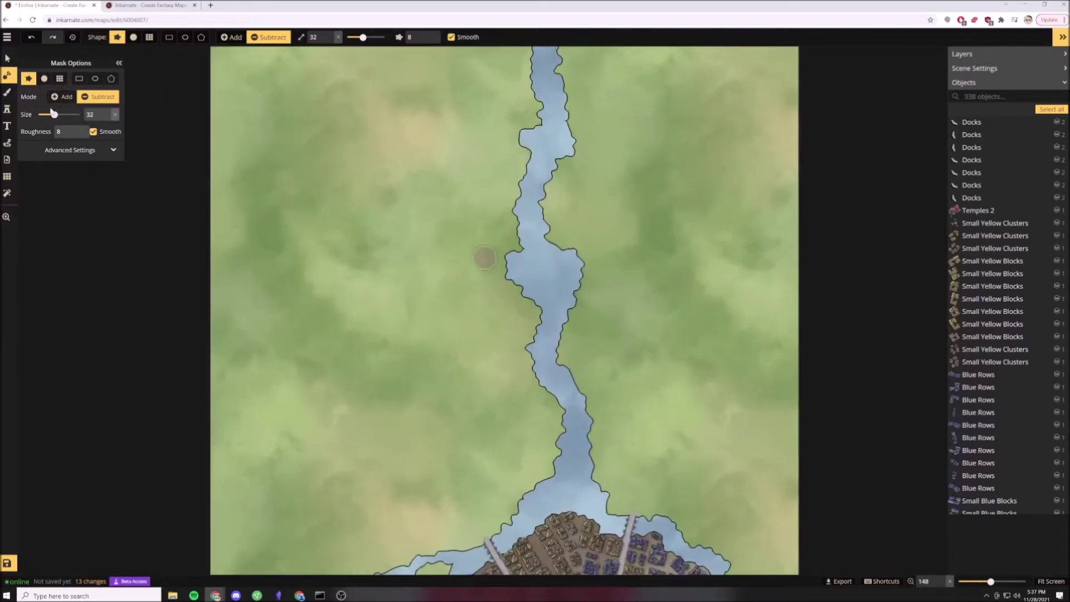
{"action": "left_click", "coordinate": [6, 109]}
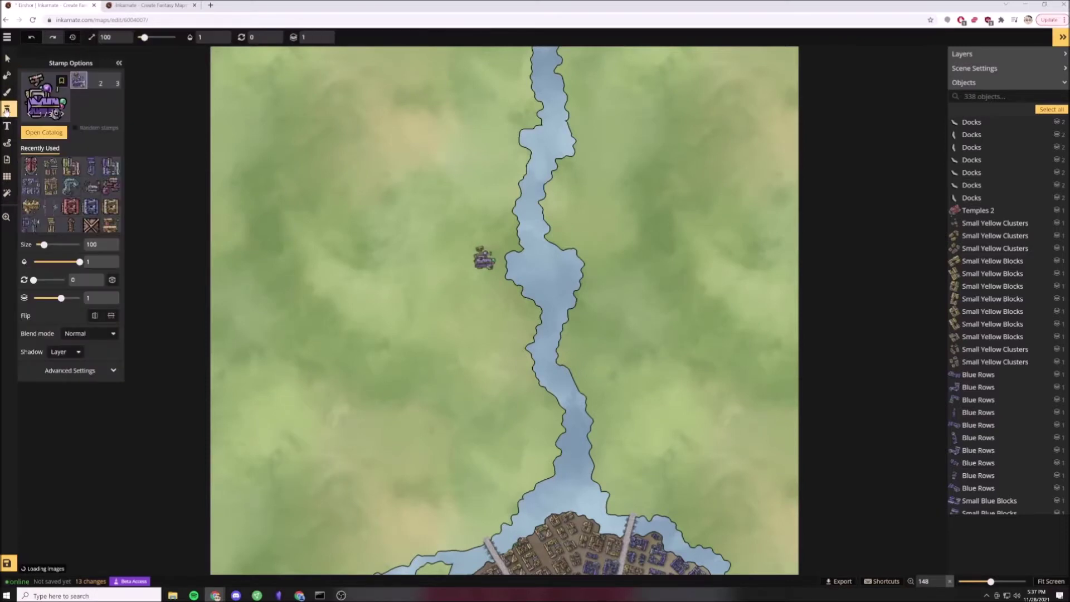
{"action": "left_click", "coordinate": [47, 95]}
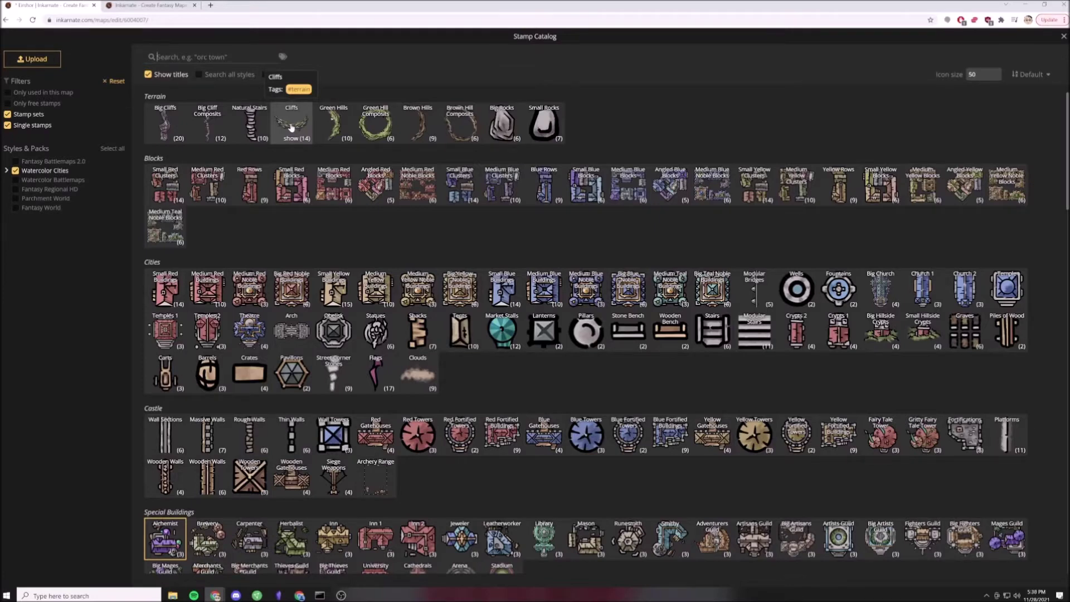
{"action": "left_click", "coordinate": [164, 139]}
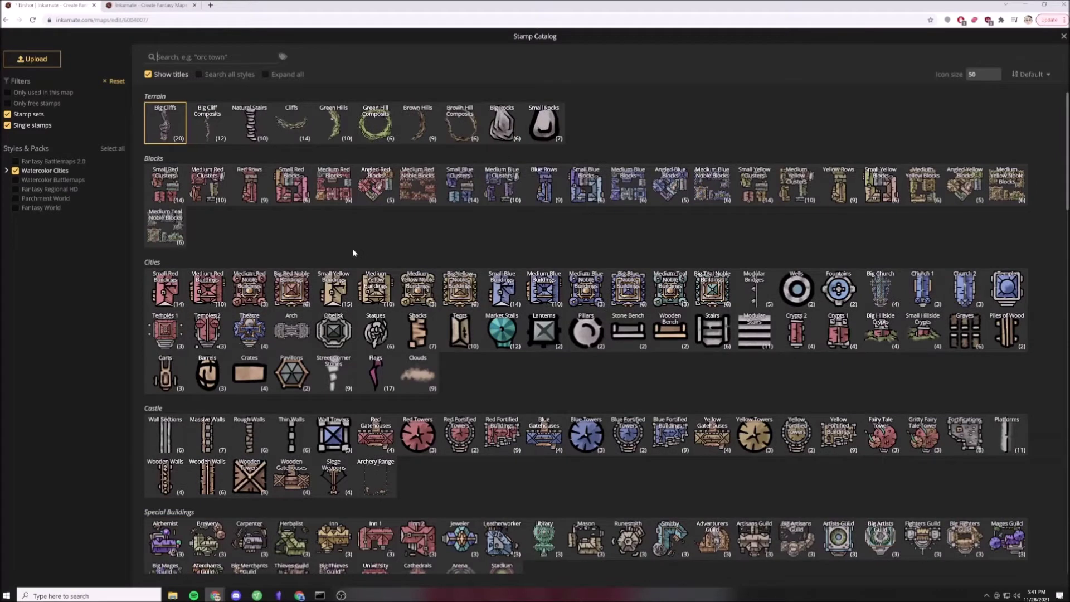
Choose the Red Fortified Buildings stamp set from the Castle section of the stamp catalog.
{"action": "scroll", "coordinate": [353, 253], "scroll_direction": "down", "scroll_amount": 3}
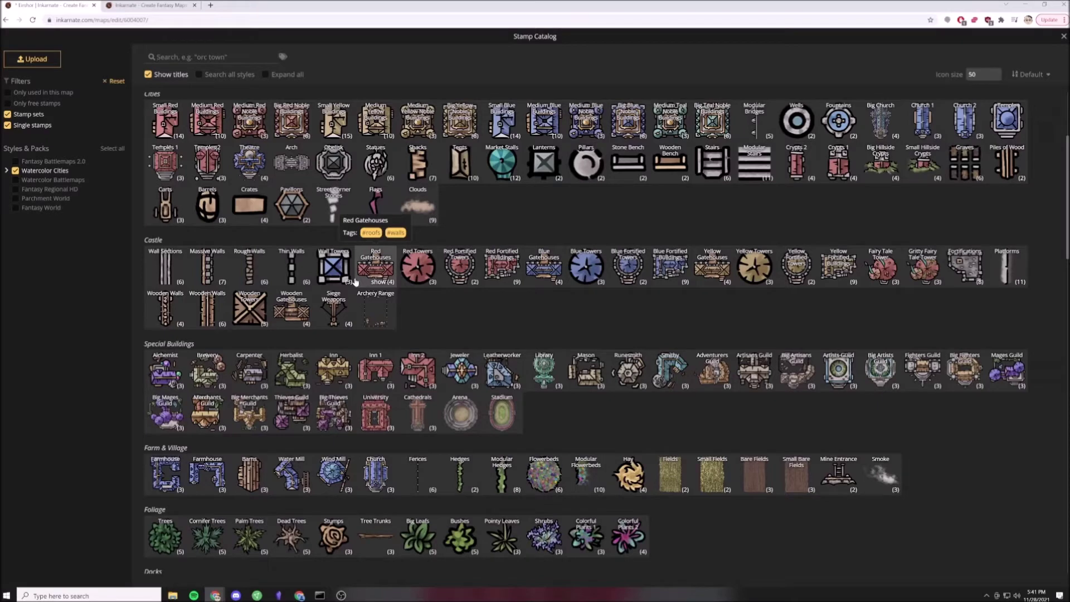
{"action": "left_click", "coordinate": [497, 281]}
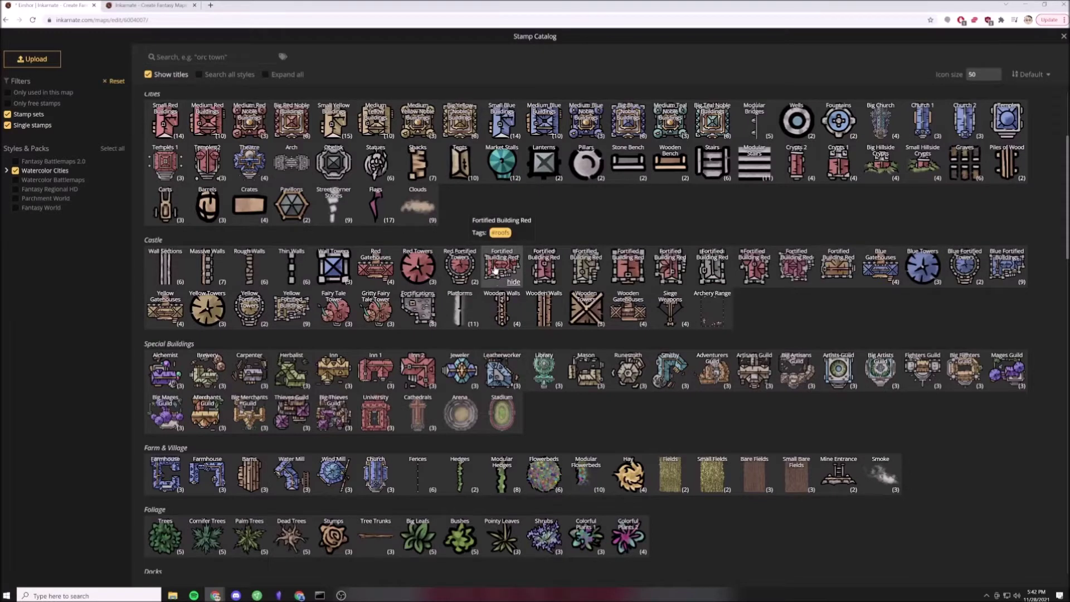
{"action": "left_click", "coordinate": [495, 267]}
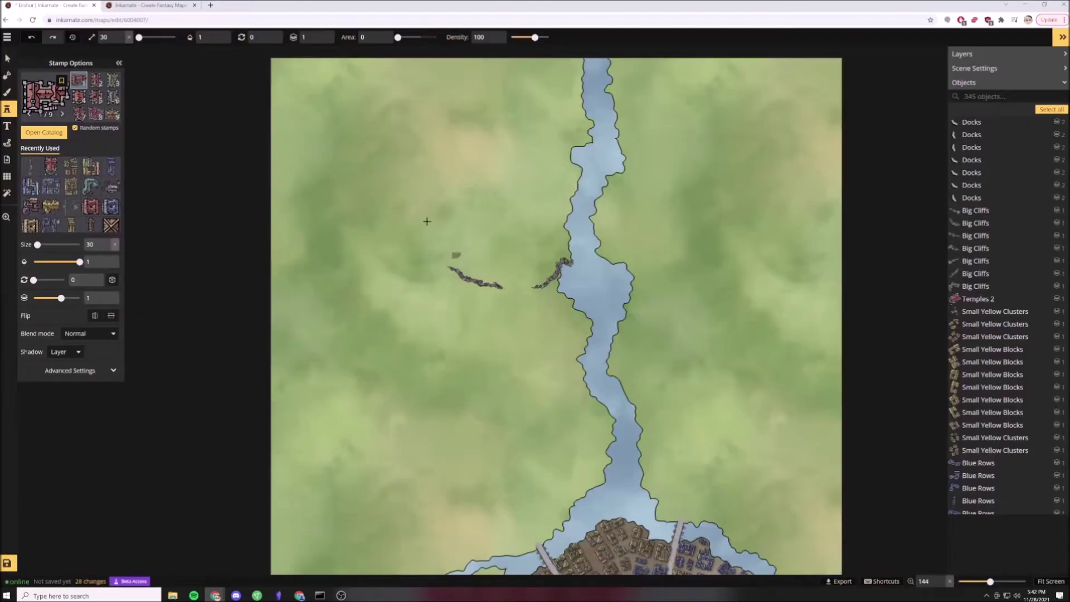
Set the fortified building stamp size to 42 and compare it with the city's existing buildings.
{"action": "scroll", "coordinate": [382, 192], "scroll_direction": "up", "scroll_amount": 4}
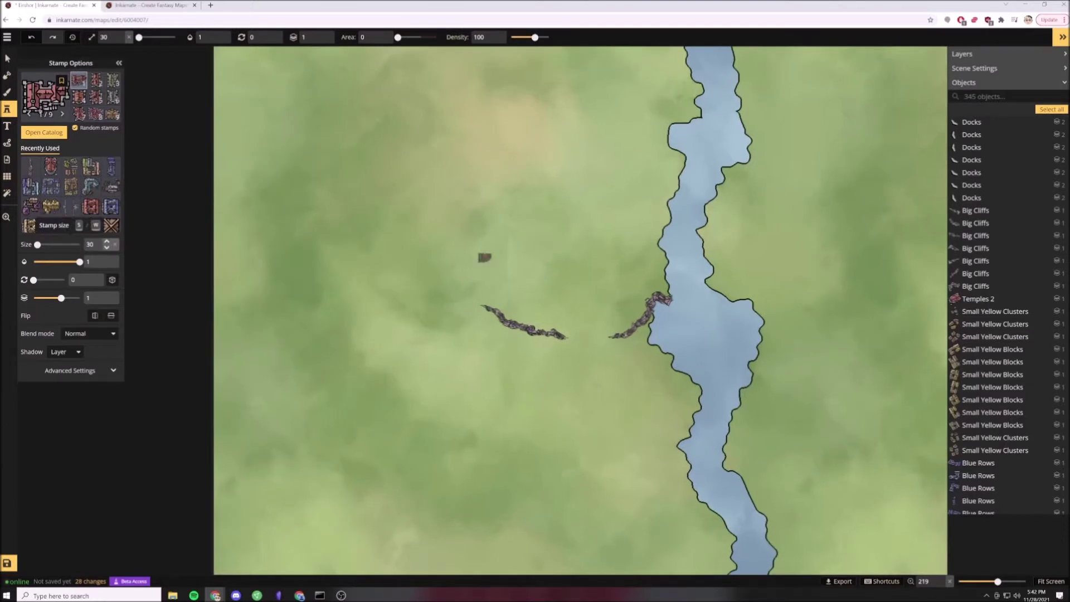
{"action": "left_click_drag", "start_coordinate": [96, 244], "coordinate": [38, 245]}
{"action": "type", "text": "42"}
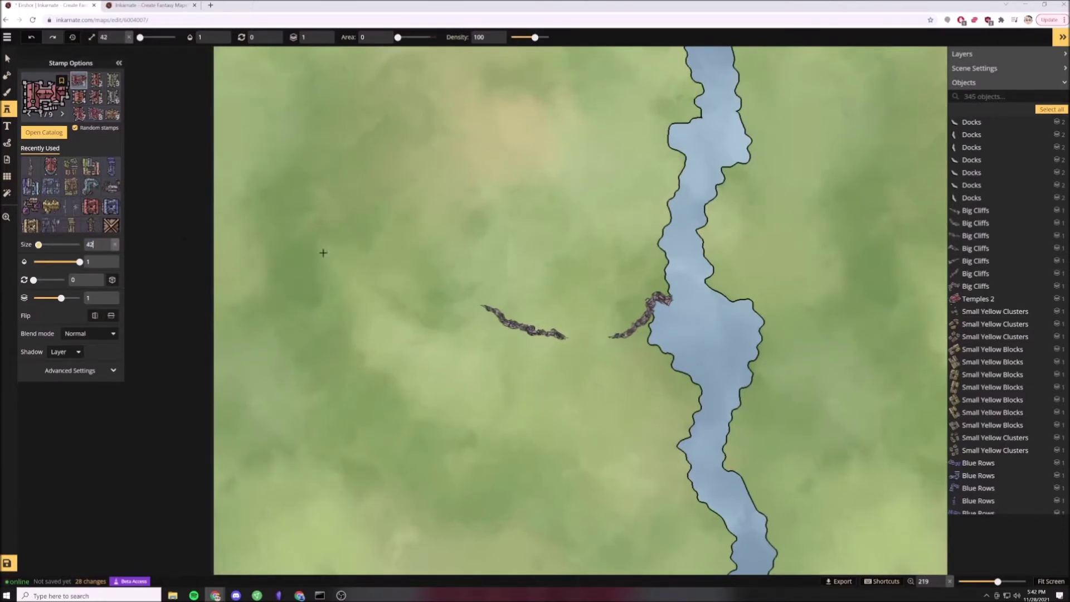
{"action": "scroll", "coordinate": [422, 246], "scroll_direction": "up", "scroll_amount": 1}
{"action": "left_click_drag", "start_coordinate": [612, 430], "coordinate": [515, 108]}
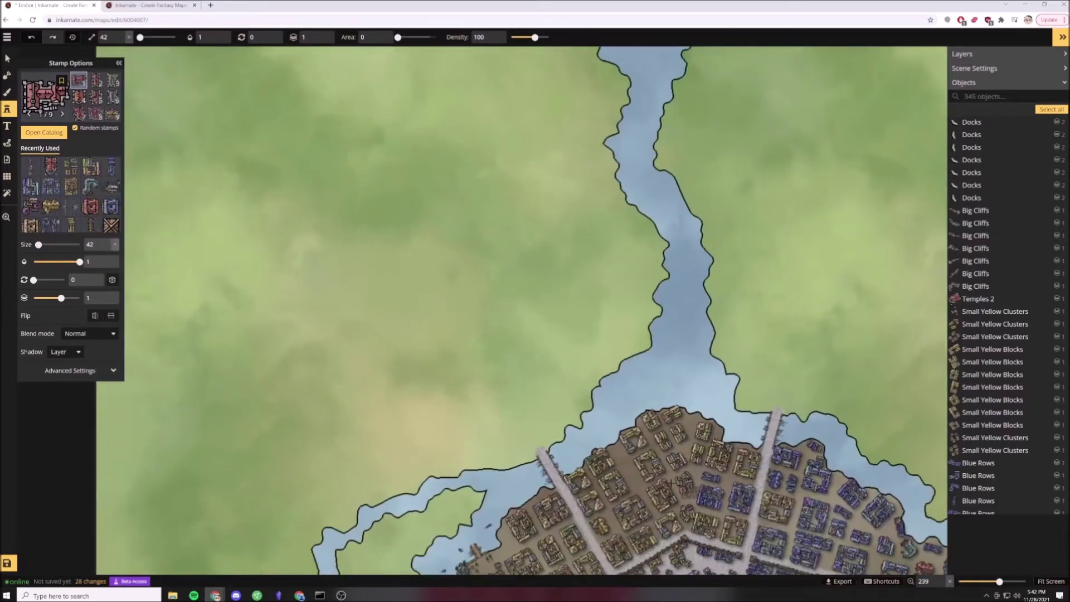
{"action": "left_click_drag", "start_coordinate": [639, 459], "coordinate": [556, 341]}
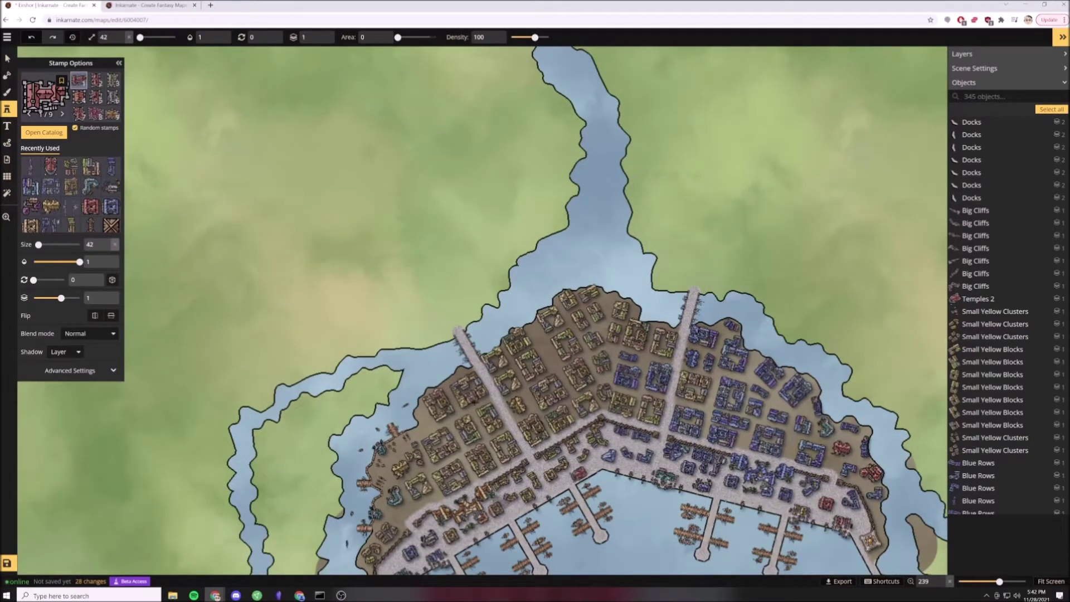
{"action": "left_click_drag", "start_coordinate": [317, 246], "coordinate": [568, 479]}
{"action": "left_click_drag", "start_coordinate": [518, 163], "coordinate": [534, 415]}
Place three trial red fortified buildings northwest of the cliffs, then delete all three.
{"action": "left_click", "coordinate": [537, 260]}
{"action": "left_click", "coordinate": [563, 274]}
{"action": "left_click", "coordinate": [591, 277]}
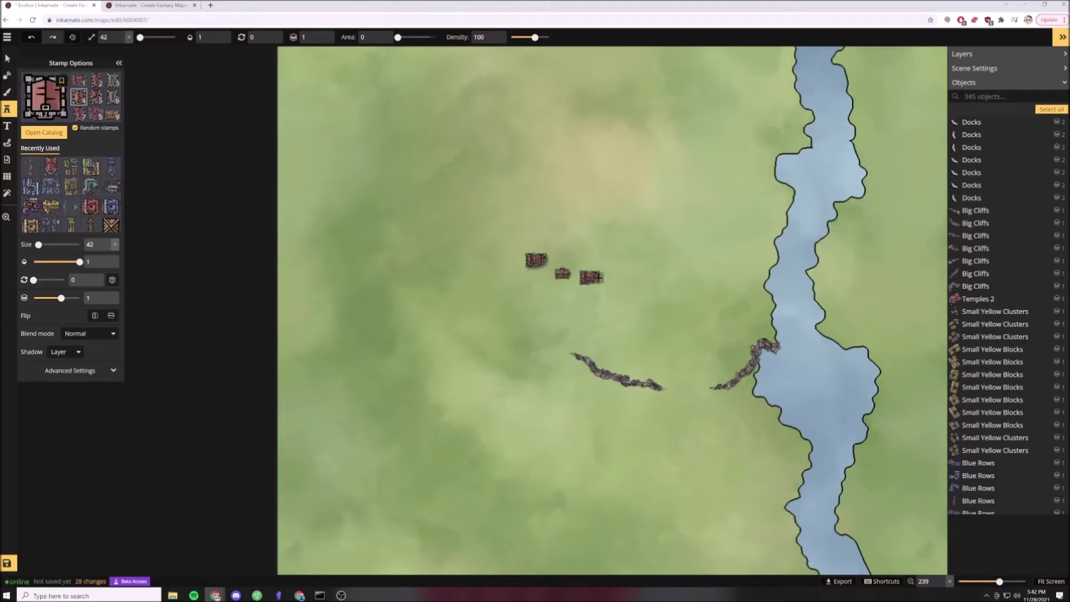
{"action": "left_click", "coordinate": [7, 59]}
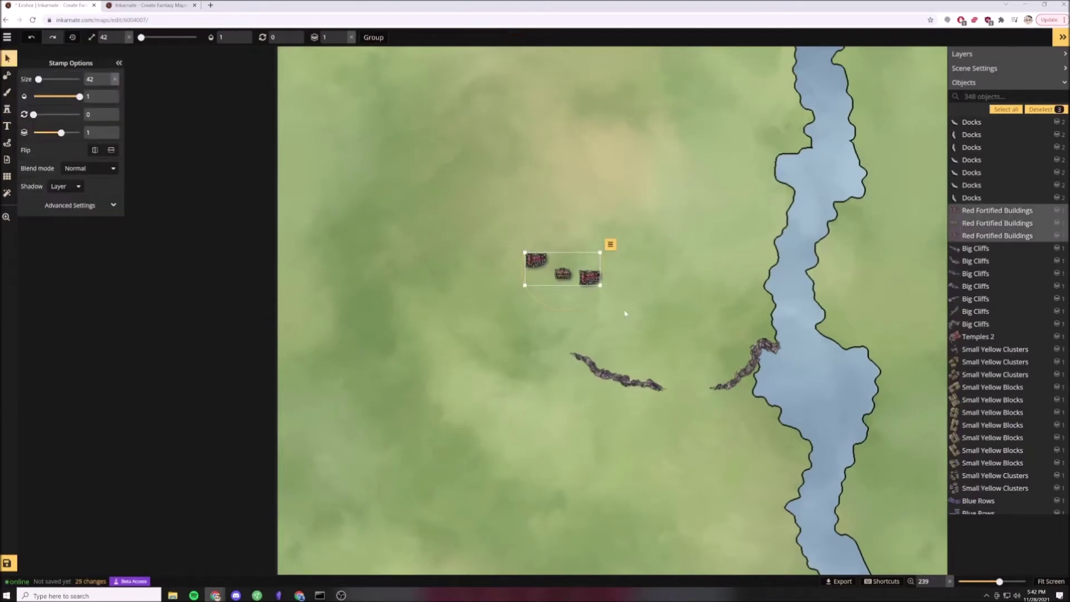
{"action": "key", "text": "Delete"}
Prepare the Red Fortified Buildings stamp with size 50 and rotation 135.
{"action": "left_click", "coordinate": [7, 109]}
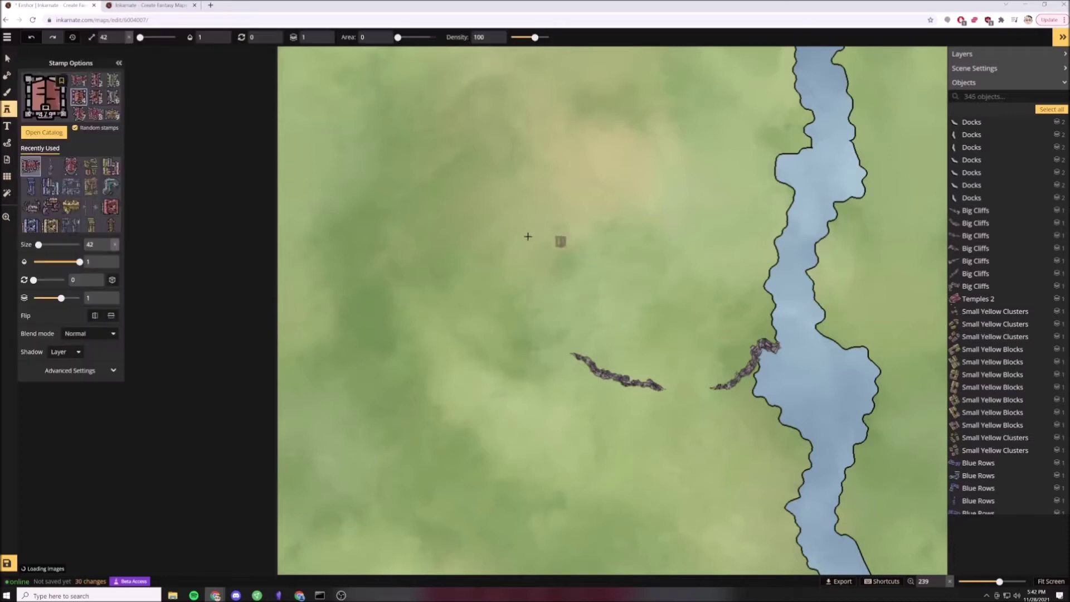
{"action": "left_click", "coordinate": [107, 243]}
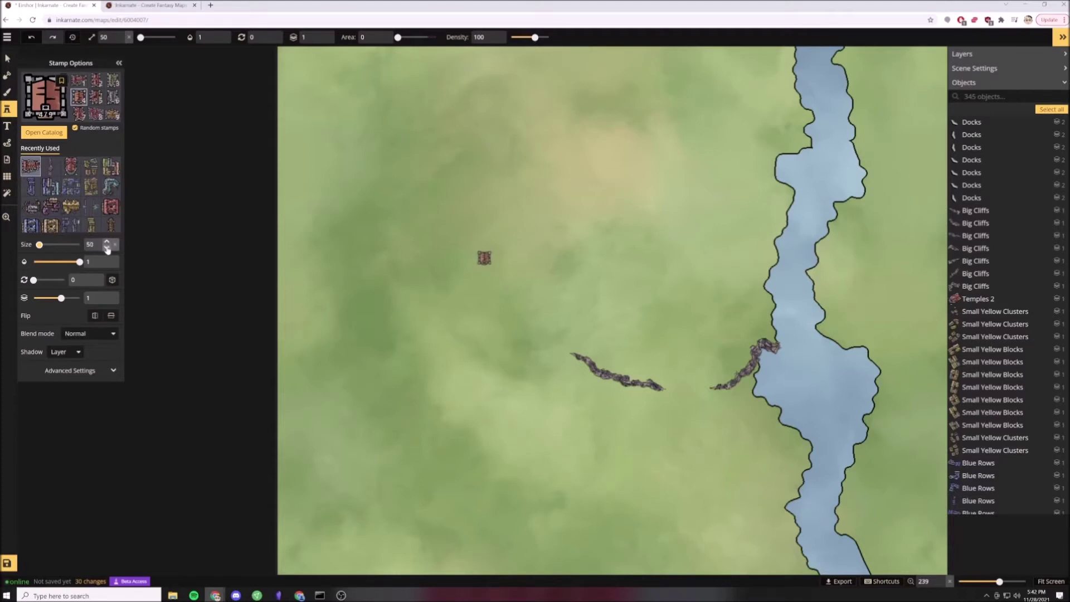
{"action": "left_click", "coordinate": [28, 166]}
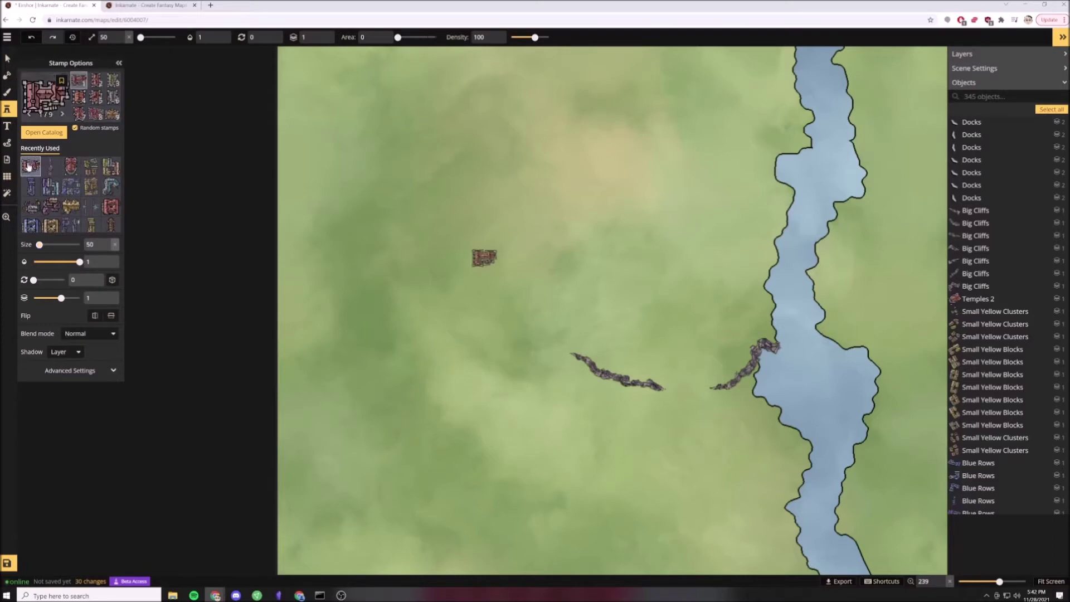
{"action": "left_click_drag", "start_coordinate": [578, 394], "coordinate": [372, 75]}
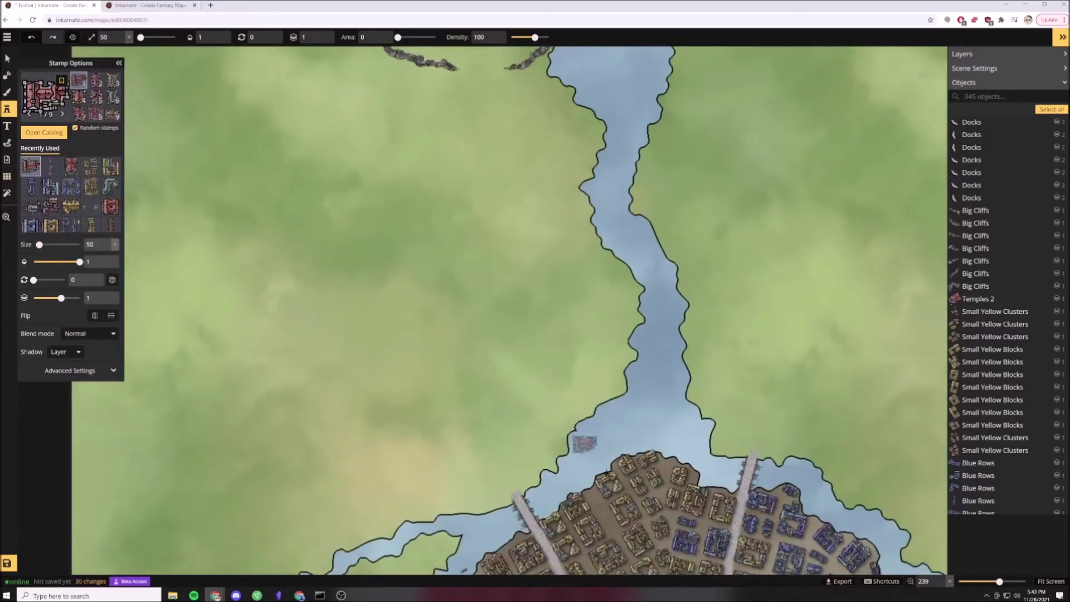
{"action": "left_click_drag", "start_coordinate": [382, 227], "coordinate": [562, 519]}
{"action": "left_click_drag", "start_coordinate": [474, 226], "coordinate": [439, 319]}
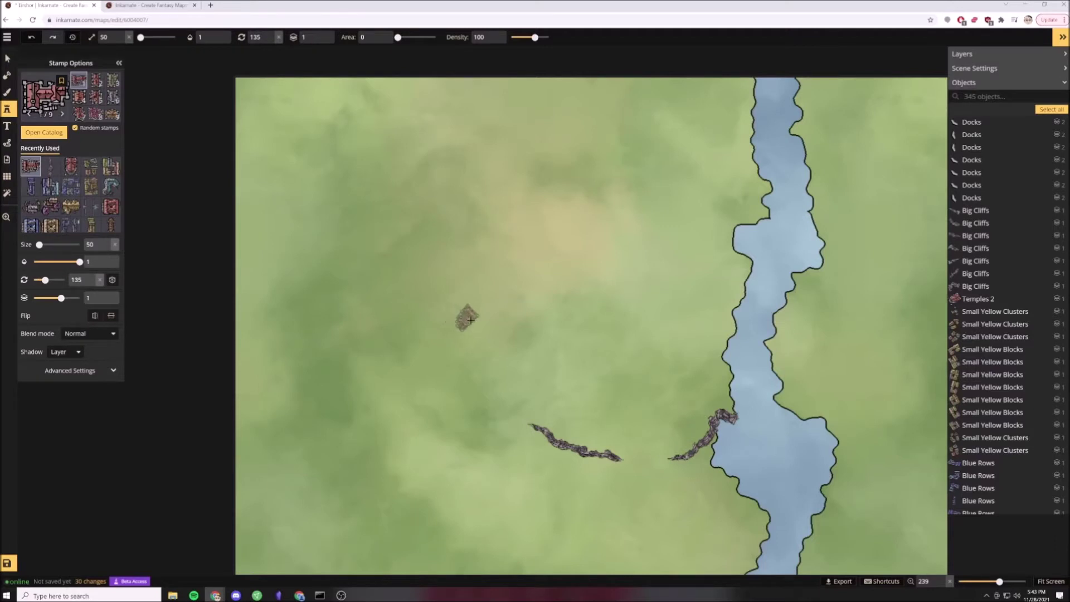
Place a row of five rotated red fortified buildings northwest of the cliffs and delete all but the largest one in the middle.
{"action": "left_click", "coordinate": [471, 325]}
{"action": "left_click_drag", "start_coordinate": [453, 336], "coordinate": [527, 329]}
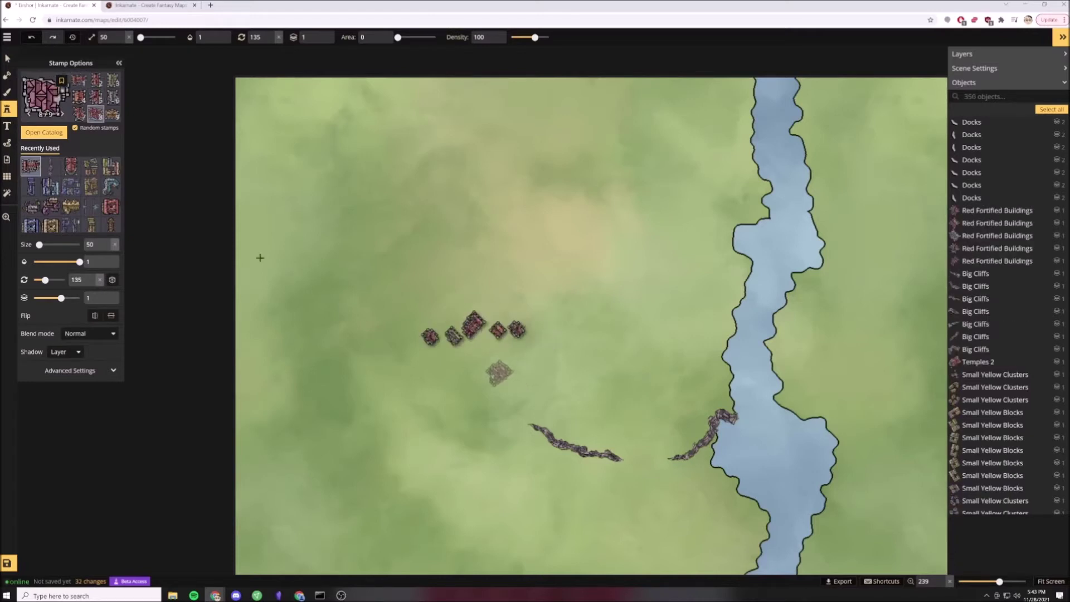
{"action": "left_click", "coordinate": [7, 59]}
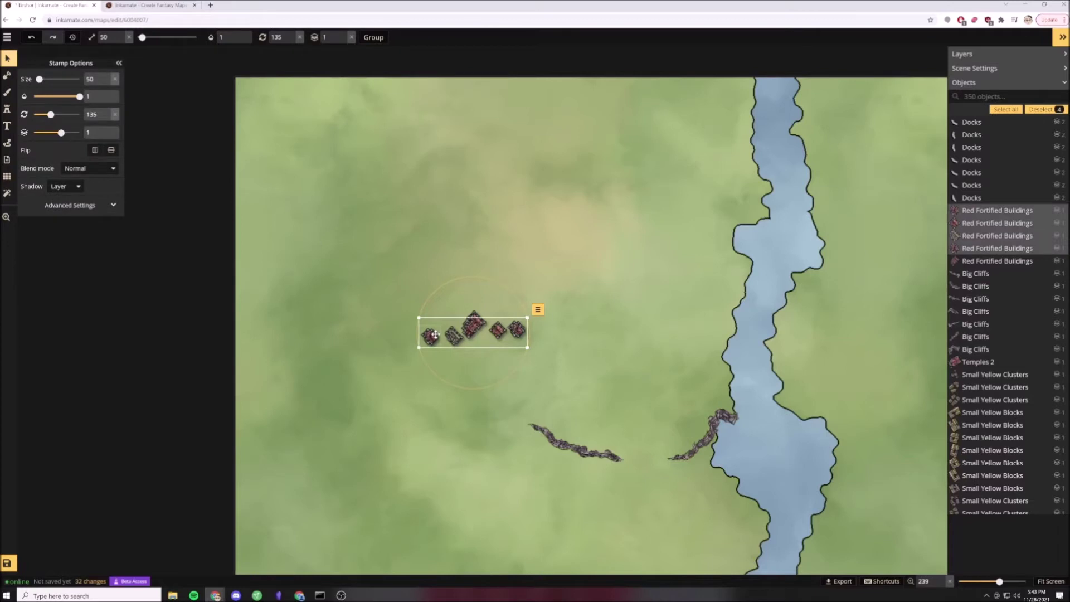
{"action": "key", "text": "Delete"}
{"action": "scroll", "coordinate": [455, 323], "scroll_direction": "up", "scroll_amount": 5}
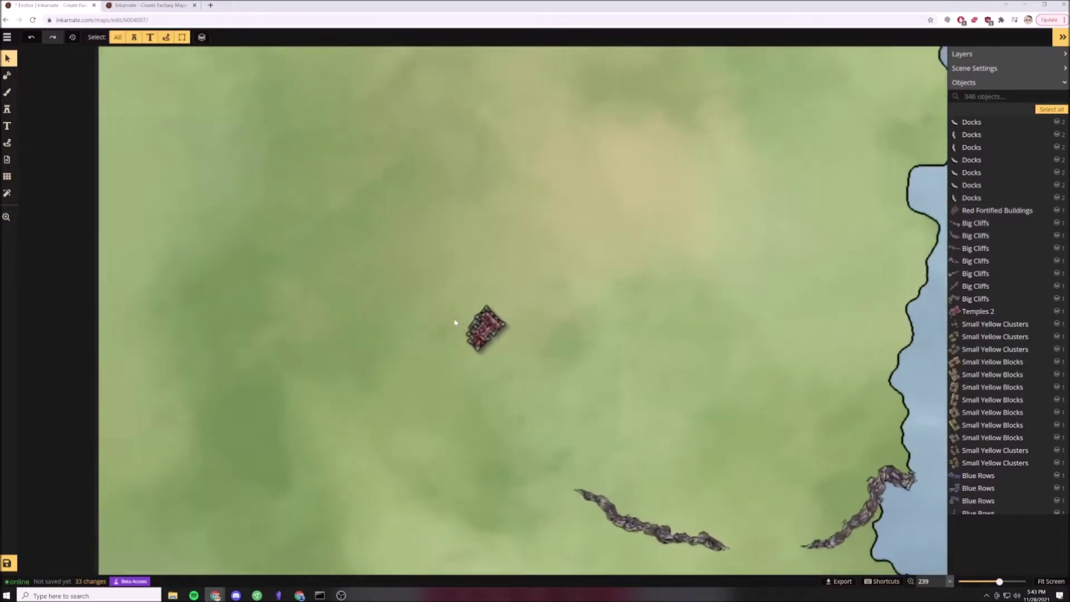
Place a small red fortified building with size 50 and rotation 45 against the northeastern end of the existing building.
{"action": "scroll", "coordinate": [455, 324], "scroll_direction": "up", "scroll_amount": 2}
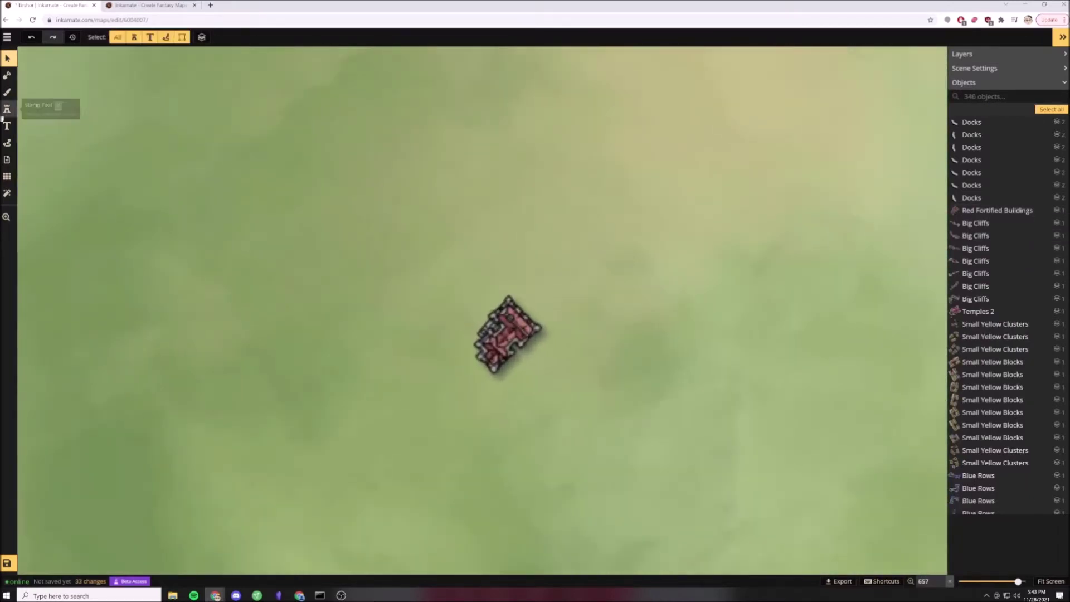
{"action": "left_click", "coordinate": [7, 109]}
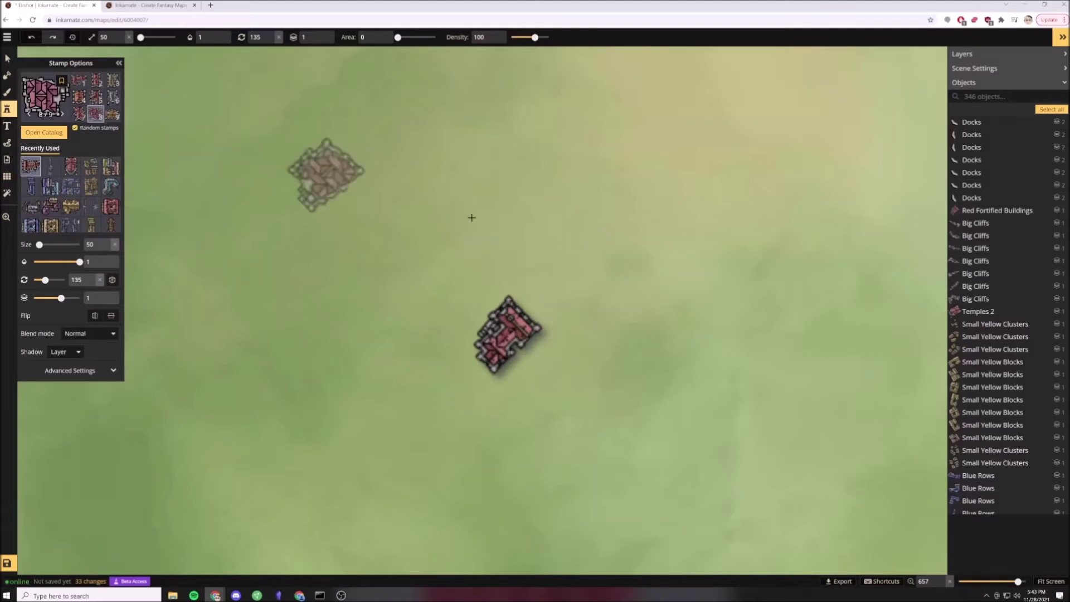
{"action": "left_click", "coordinate": [97, 99]}
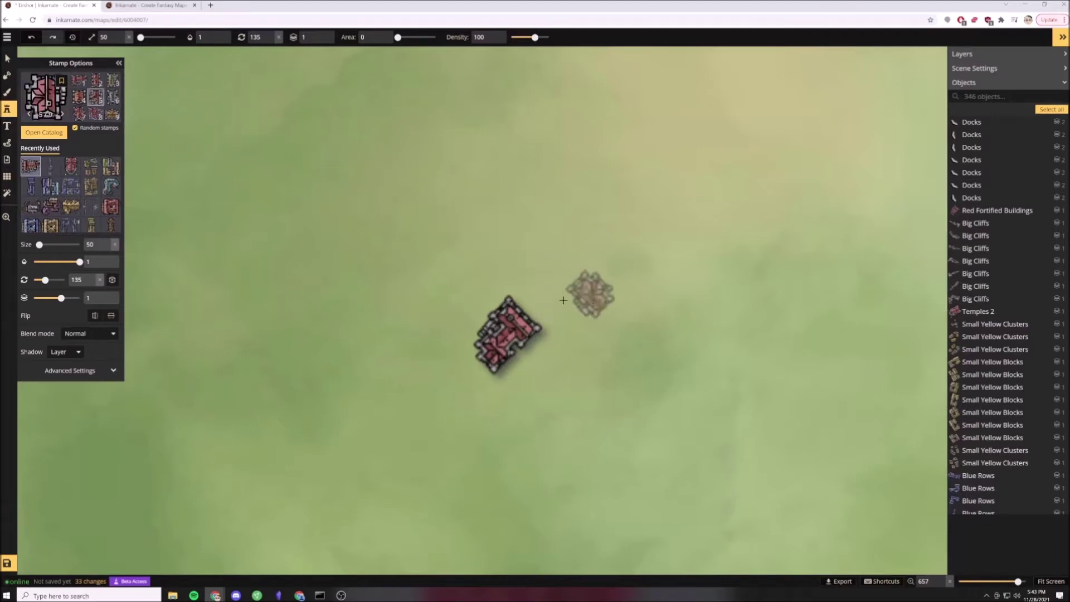
{"action": "scroll", "coordinate": [545, 292], "scroll_direction": "down", "scroll_amount": 6}
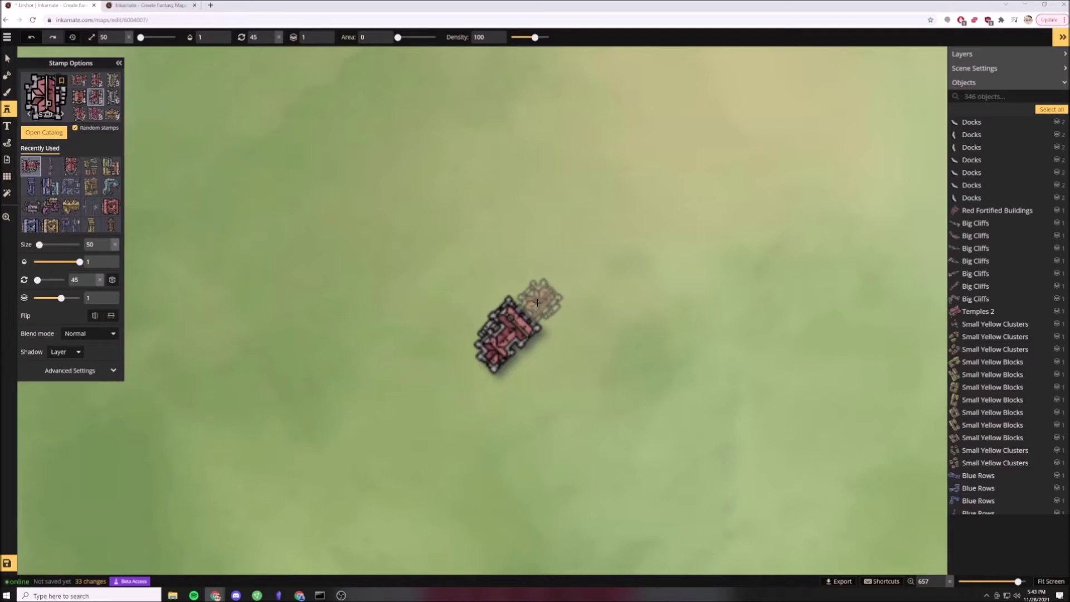
{"action": "left_click", "coordinate": [537, 303]}
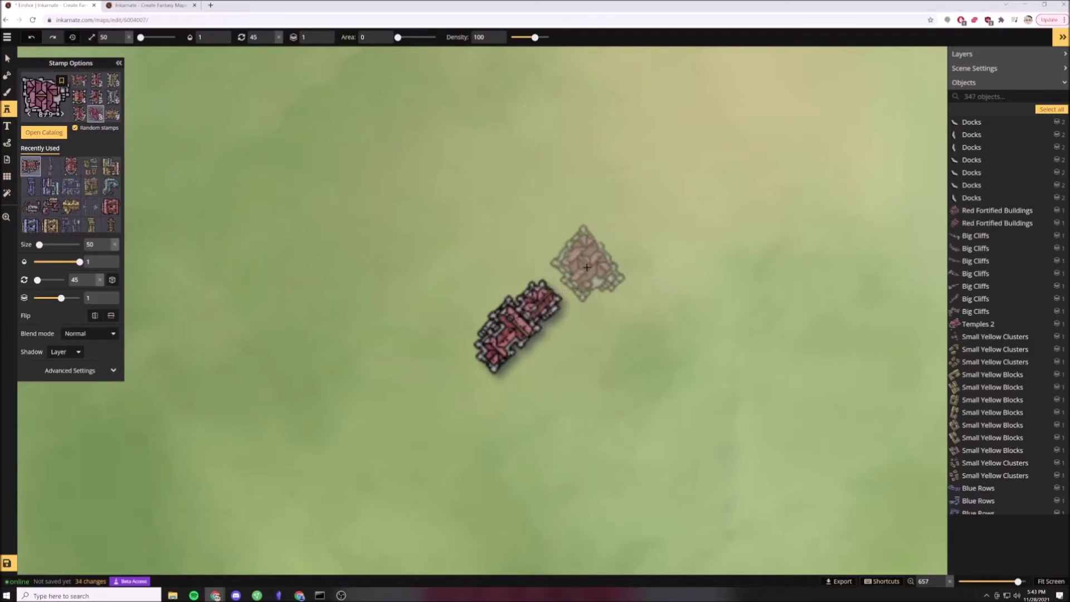
Place a large red fortified building with rotation 225 southeast of the small one, forming a corner.
{"action": "scroll", "coordinate": [588, 266], "scroll_direction": "up", "scroll_amount": 5}
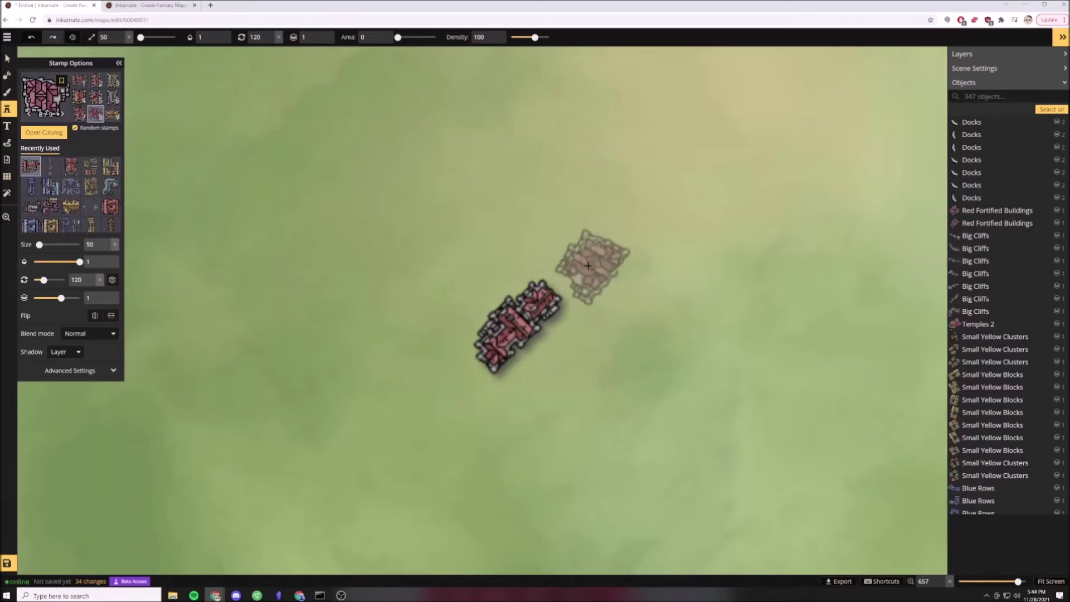
{"action": "scroll", "coordinate": [588, 266], "scroll_direction": "down", "scroll_amount": 12}
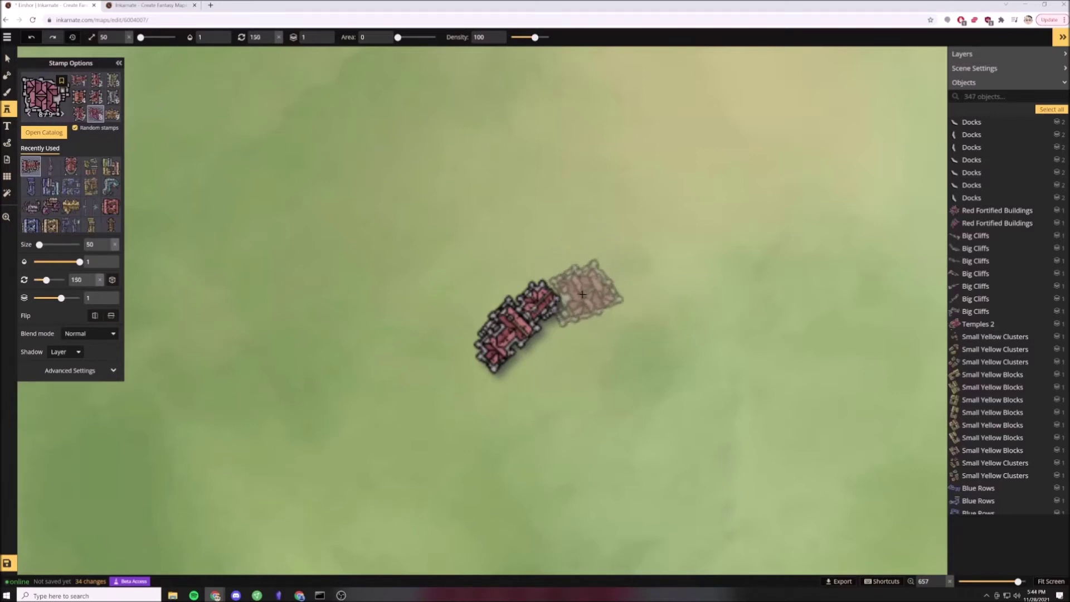
{"action": "scroll", "coordinate": [584, 319], "scroll_direction": "down", "scroll_amount": 9}
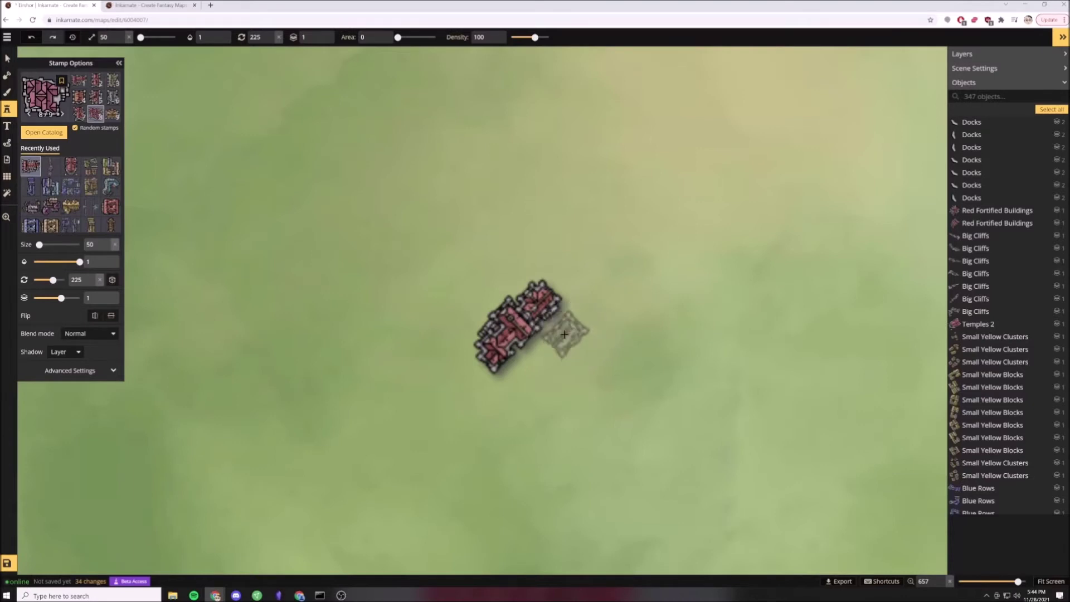
{"action": "left_click", "coordinate": [565, 334]}
Place a small square red fortified building with rotation 225 in the opening south of the building corner.
{"action": "scroll", "coordinate": [683, 306], "scroll_direction": "down", "scroll_amount": 2}
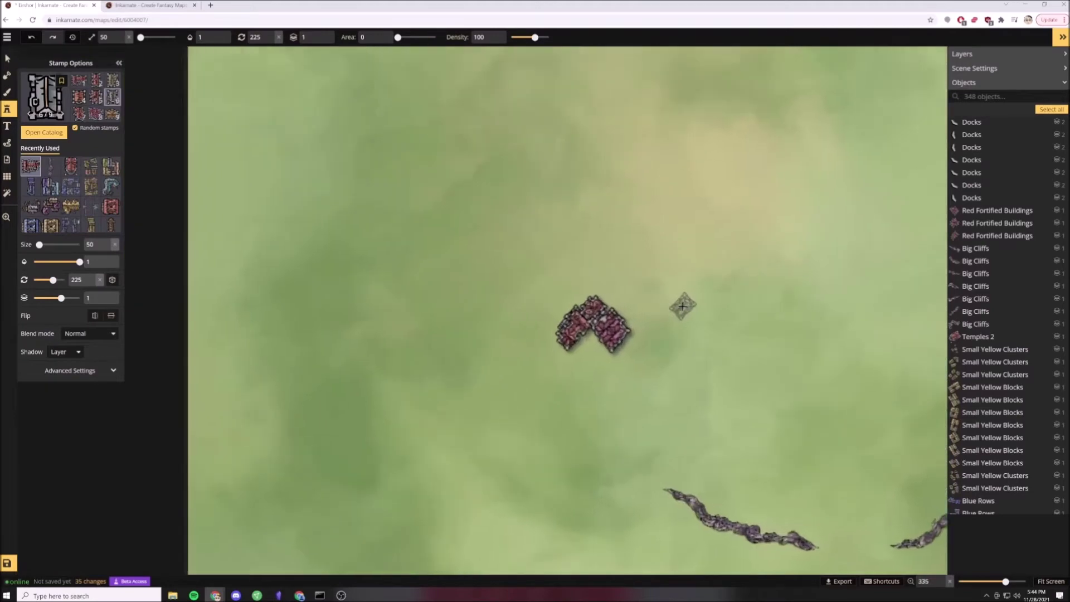
{"action": "scroll", "coordinate": [683, 306], "scroll_direction": "up", "scroll_amount": 1}
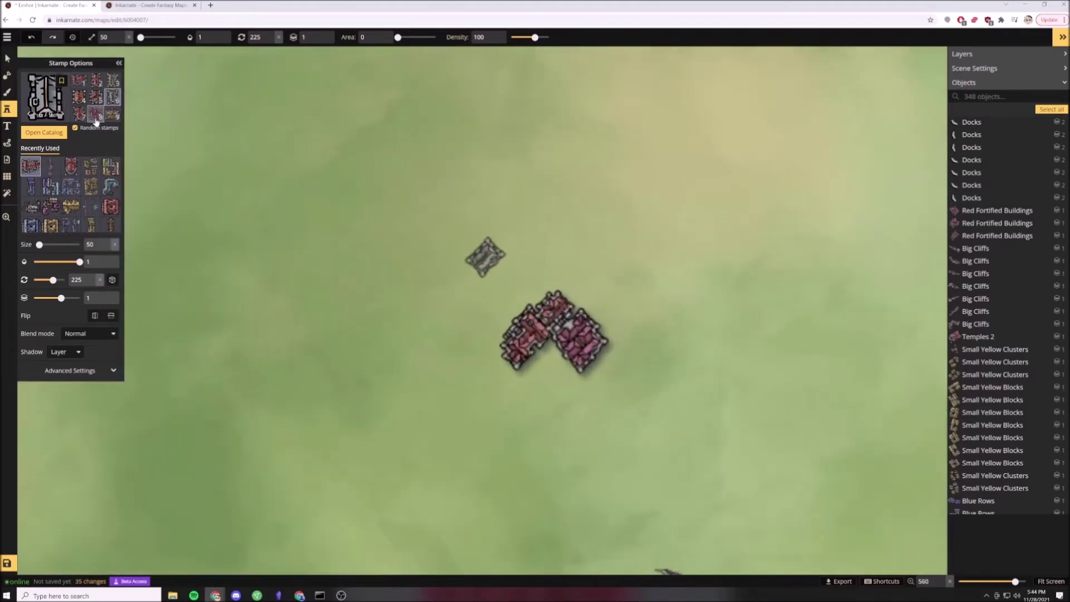
{"action": "left_click", "coordinate": [546, 379]}
Choose Red Fortified Towers and place two with size 50 and rotation 135, north and west of the building cluster.
{"action": "scroll", "coordinate": [705, 385], "scroll_direction": "down", "scroll_amount": 10}
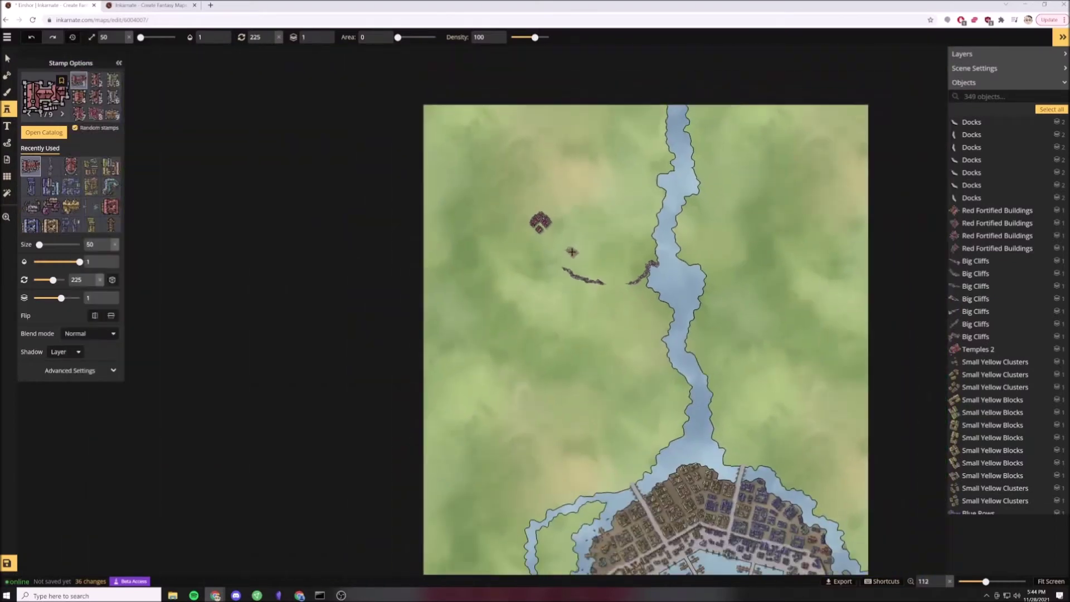
{"action": "scroll", "coordinate": [553, 212], "scroll_direction": "up", "scroll_amount": 5}
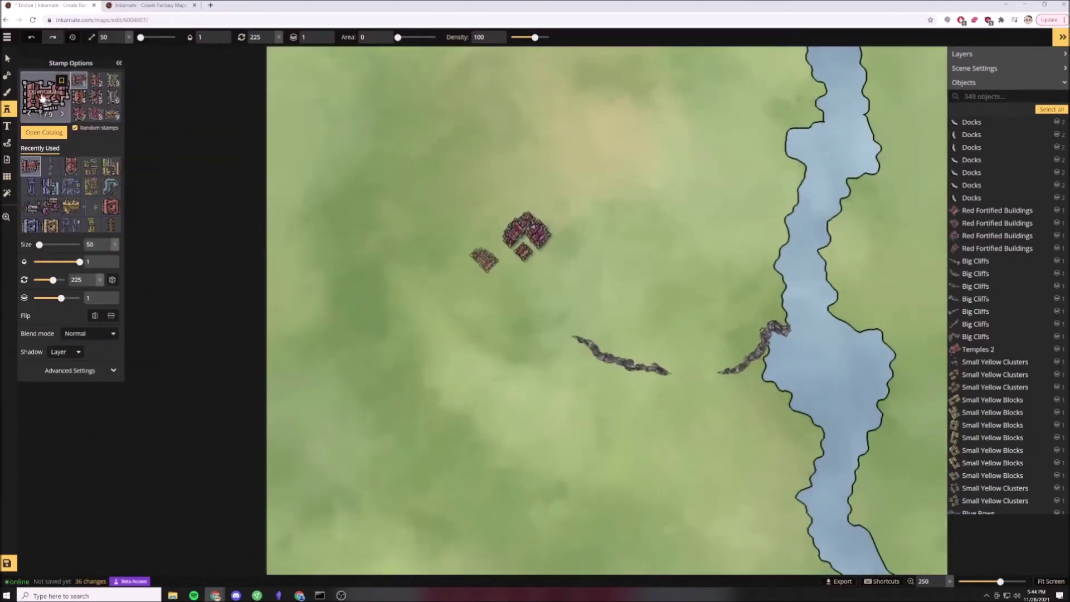
{"action": "left_click", "coordinate": [43, 101]}
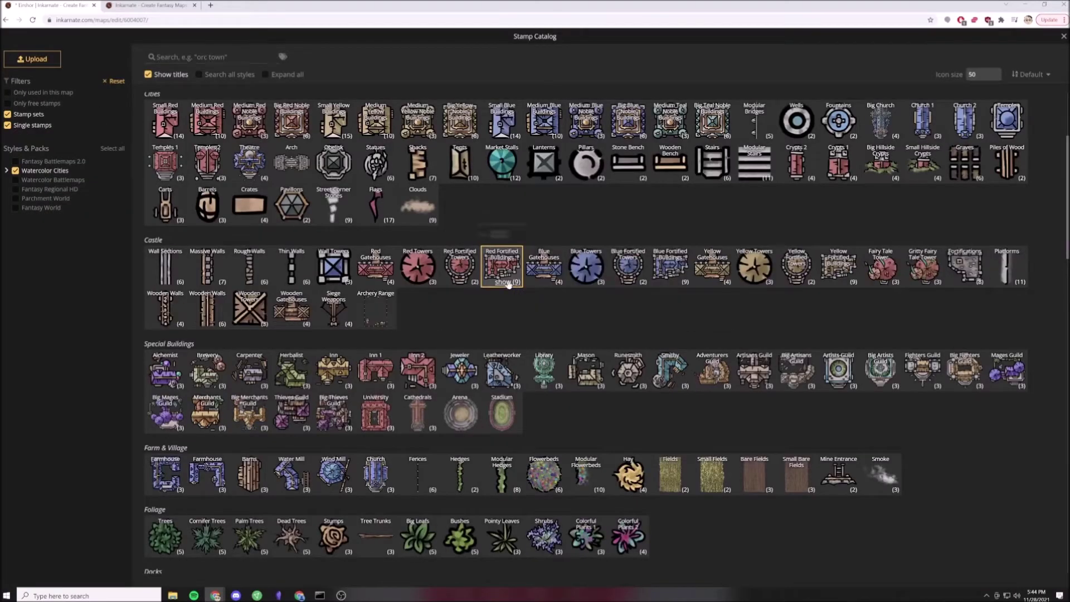
{"action": "left_click", "coordinate": [459, 266]}
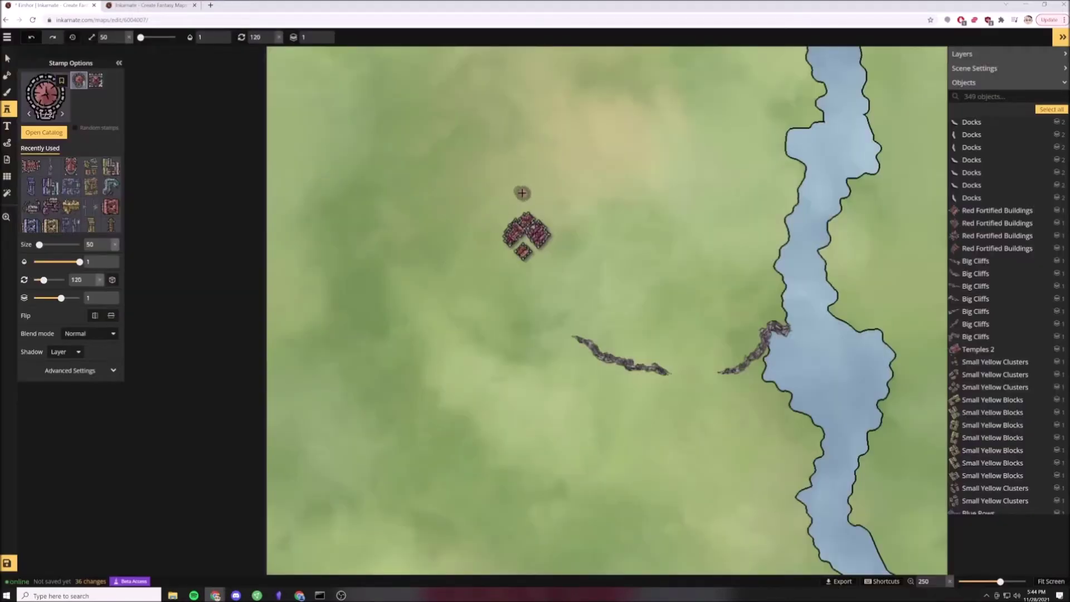
{"action": "scroll", "coordinate": [523, 193], "scroll_direction": "up", "scroll_amount": 6}
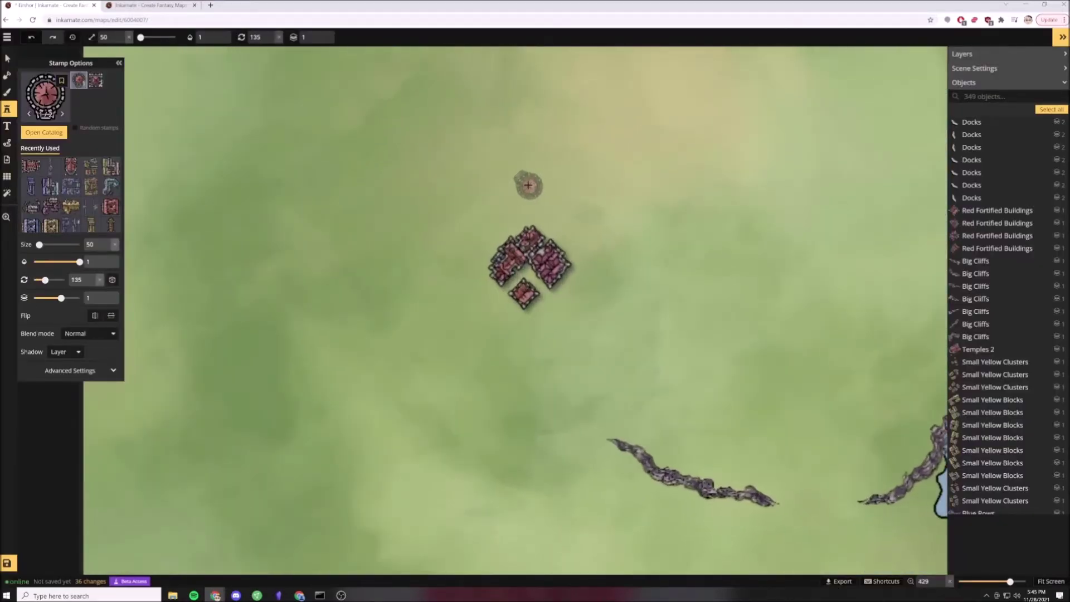
{"action": "left_click", "coordinate": [528, 185]}
{"action": "left_click", "coordinate": [444, 262]}
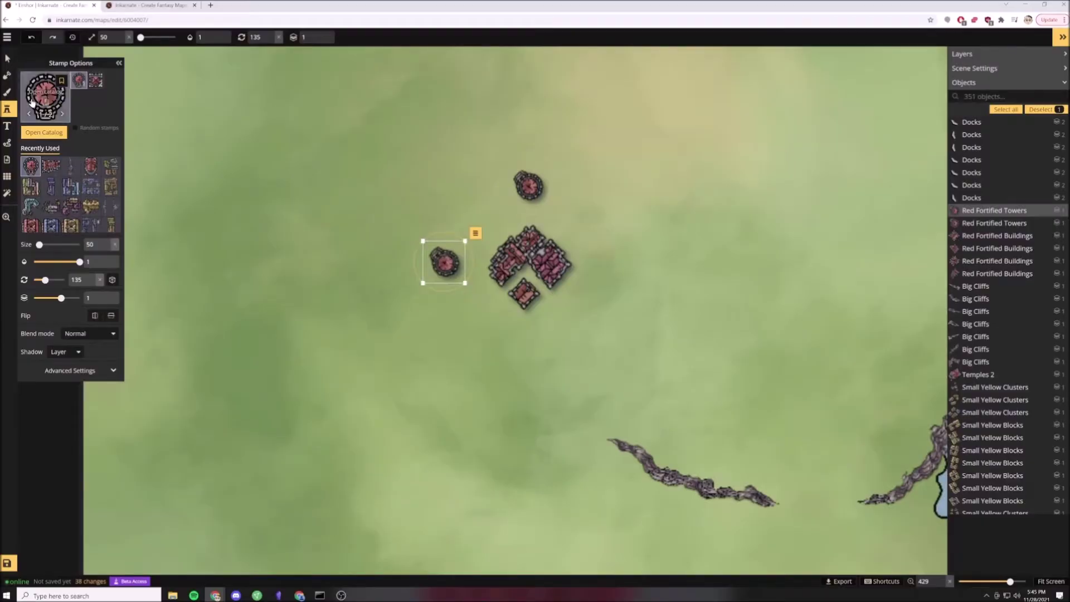
Place a Red Gatehouses stamp with size 42 and rotation 315 midway between the two towers.
{"action": "left_click", "coordinate": [32, 100]}
{"action": "left_click", "coordinate": [393, 269]}
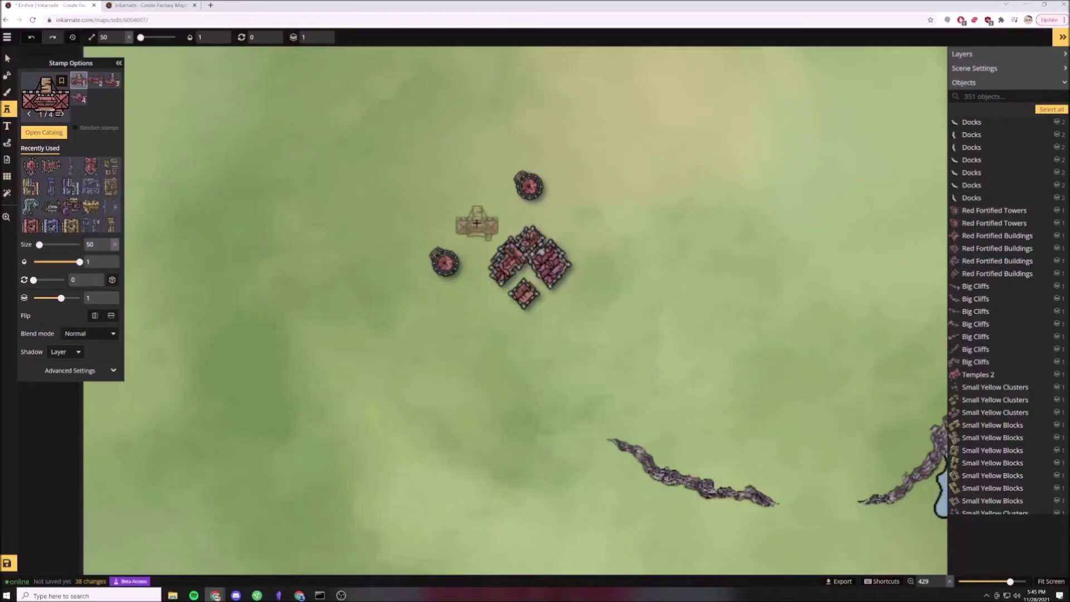
{"action": "key", "text": "q"}
{"action": "key", "text": "q"}
{"action": "key", "text": "q"}
{"action": "scroll", "coordinate": [477, 221], "scroll_direction": "up", "scroll_amount": 4}
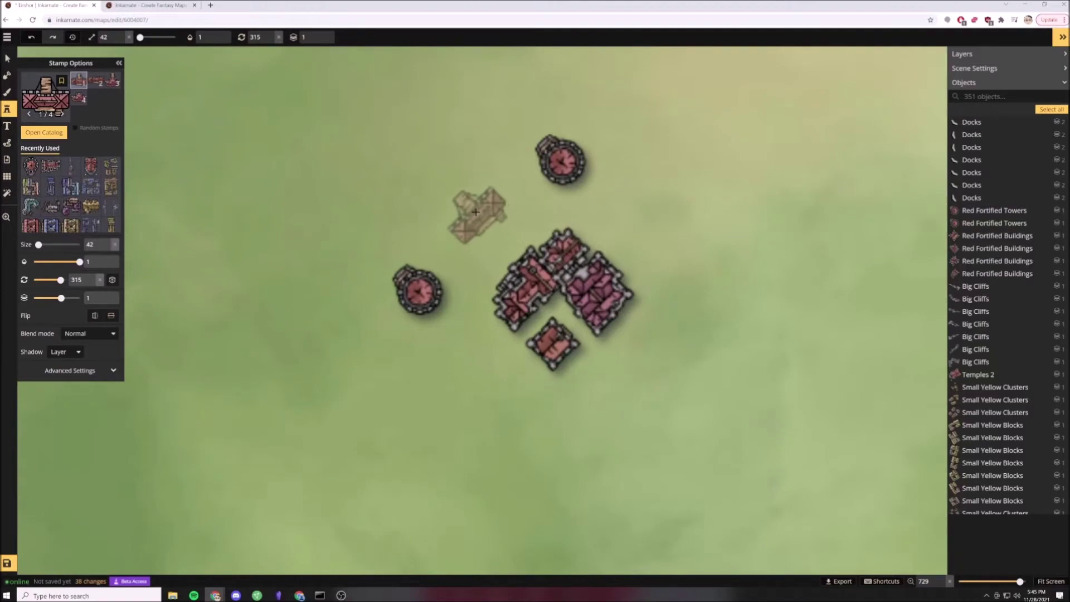
{"action": "left_click", "coordinate": [479, 219]}
Prepare the Wall Sections stamp with size 42 and rotation 45.
{"action": "left_click", "coordinate": [44, 97]}
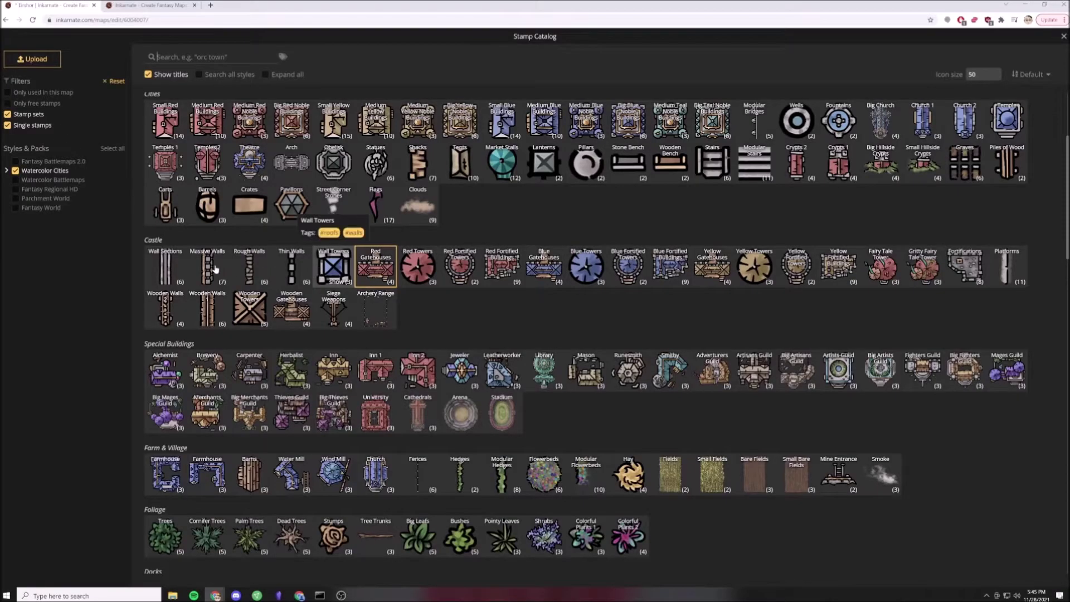
{"action": "left_click", "coordinate": [207, 267]}
{"action": "scroll", "coordinate": [455, 249], "scroll_direction": "up", "scroll_amount": 3}
{"action": "key", "text": "e"}
{"action": "scroll", "coordinate": [456, 248], "scroll_direction": "up", "scroll_amount": 2}
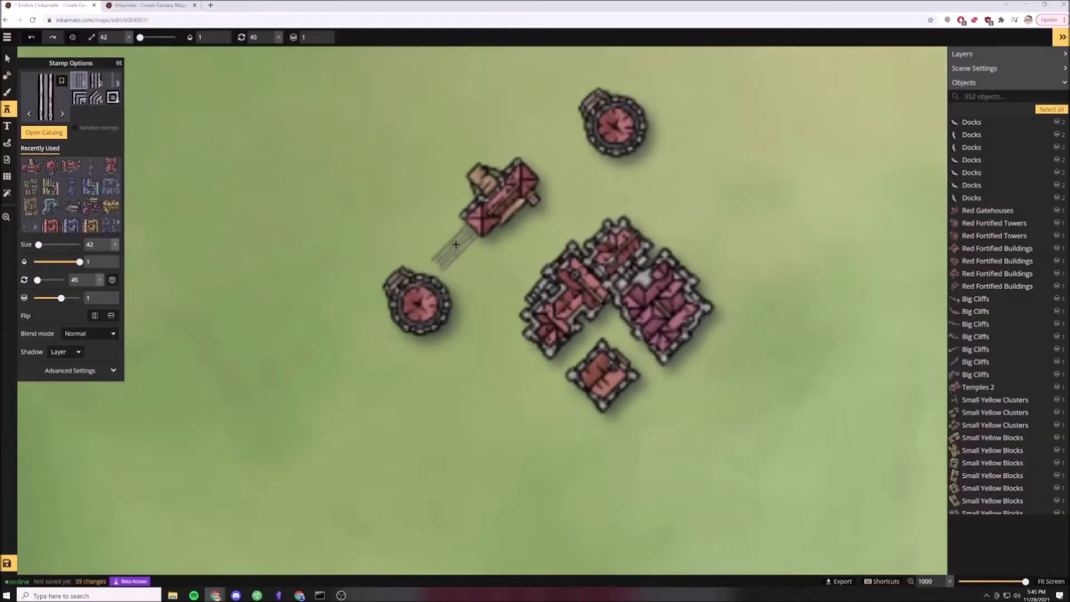
Place a short wall section on each side of the gatehouse, then undo both.
{"action": "left_click", "coordinate": [456, 244]}
{"action": "left_click", "coordinate": [548, 154]}
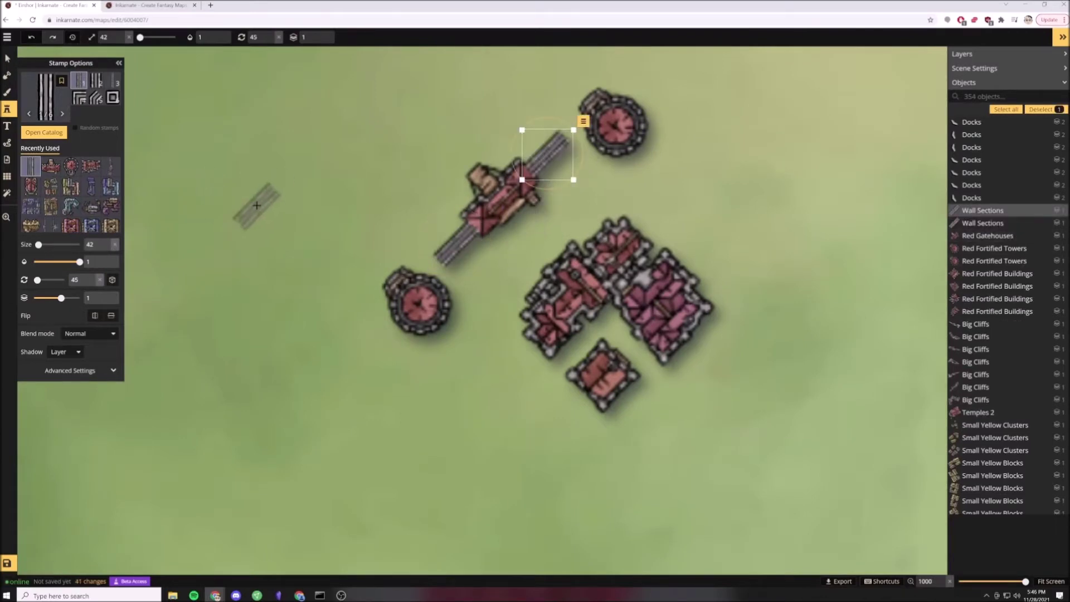
{"action": "key", "text": "ctrl+z"}
{"action": "key", "text": "ctrl+z"}
Place the long third wall section variant with rotation 45 on both sides of the gatehouse, reaching towards the towers.
{"action": "left_click_drag", "start_coordinate": [558, 165], "coordinate": [510, 266]}
{"action": "left_click", "coordinate": [519, 235]}
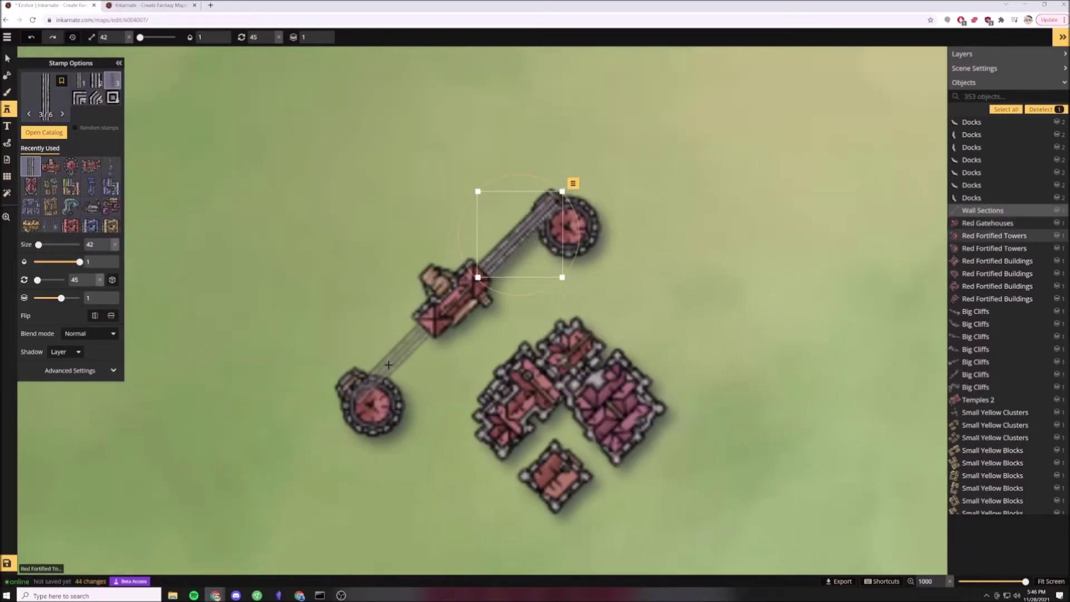
{"action": "left_click", "coordinate": [388, 363]}
Move both fortified towers outward to the ends of the two long wall sections.
{"action": "key", "text": "v"}
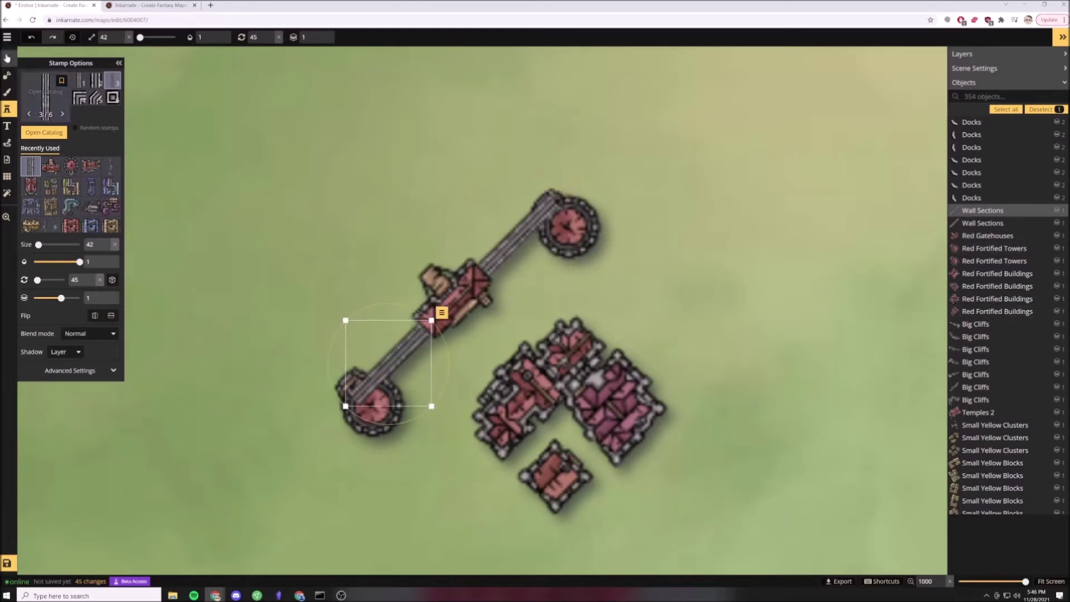
{"action": "left_click", "coordinate": [574, 225]}
{"action": "left_click_drag", "start_coordinate": [574, 225], "coordinate": [580, 177]}
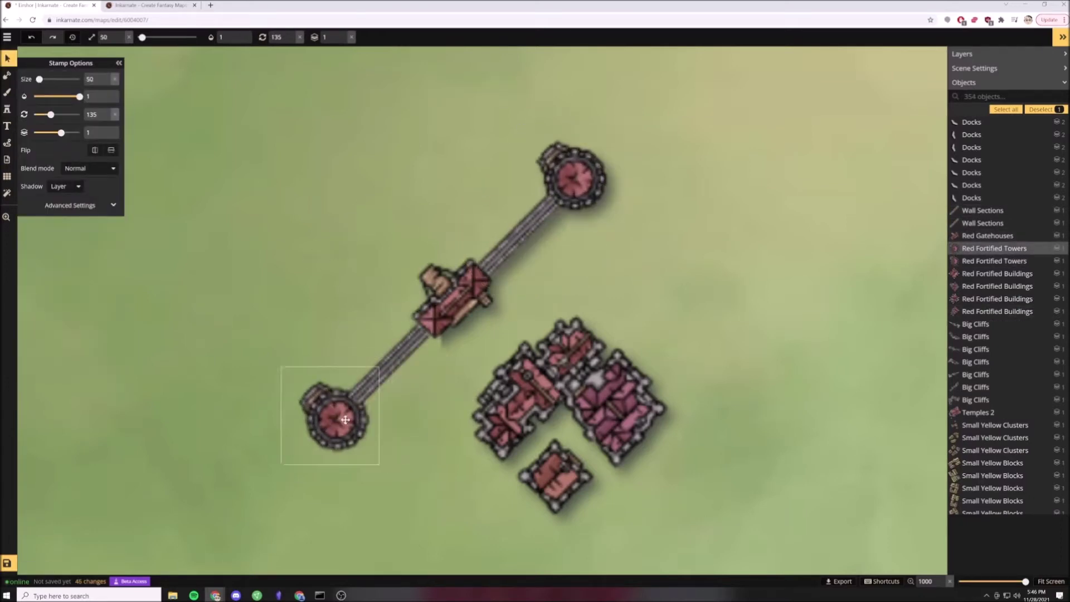
{"action": "left_click_drag", "start_coordinate": [342, 421], "coordinate": [343, 422]}
{"action": "left_click", "coordinate": [699, 375]}
{"action": "scroll", "coordinate": [710, 363], "scroll_direction": "down", "scroll_amount": 3}
{"action": "left_click_drag", "start_coordinate": [719, 364], "coordinate": [596, 267]}
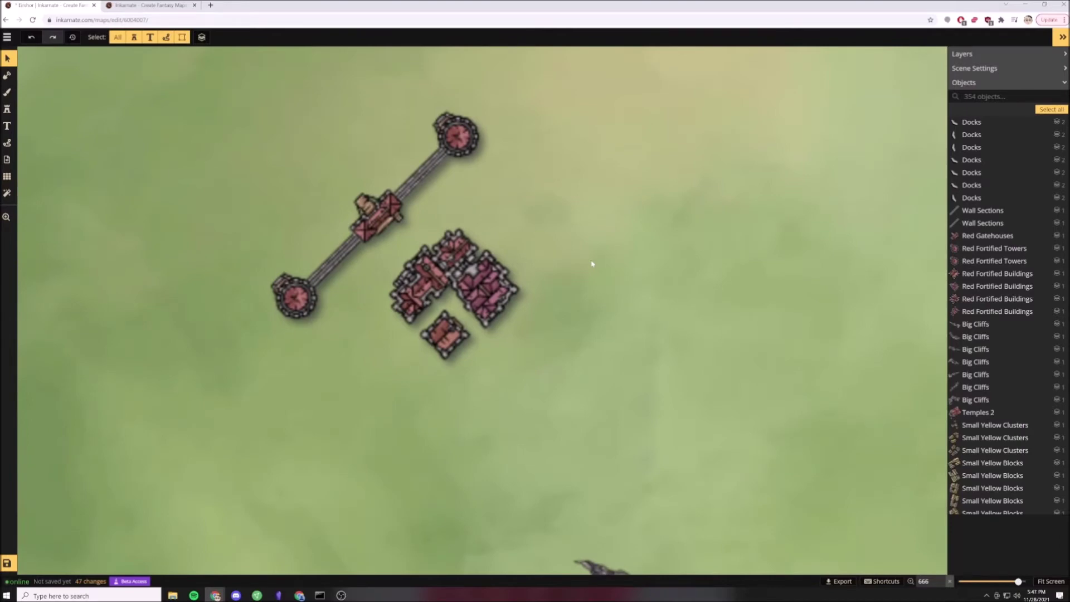
Browse the castle stamps in the catalog and choose the Wall Sections set for the stamp tool.
{"action": "left_click", "coordinate": [6, 110]}
{"action": "left_click", "coordinate": [45, 97]}
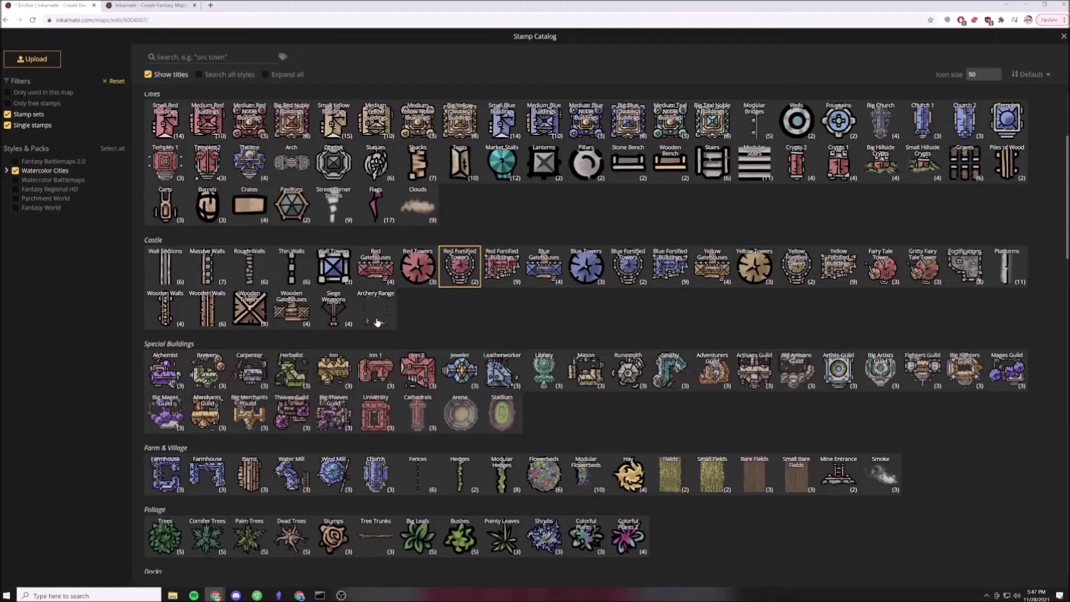
{"action": "left_click", "coordinate": [975, 282]}
{"action": "left_click", "coordinate": [975, 282]}
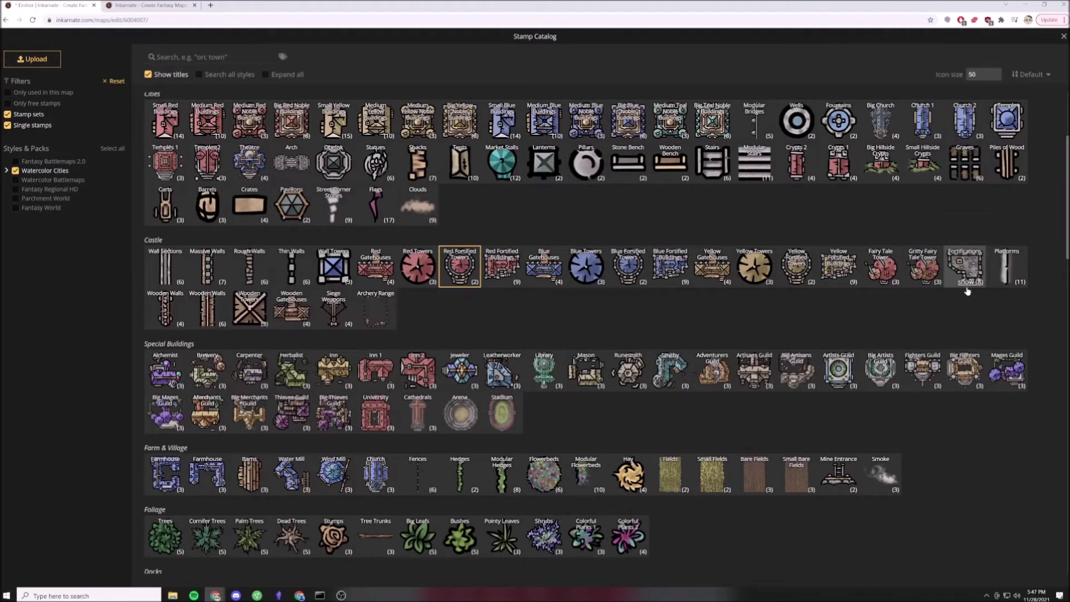
{"action": "left_click", "coordinate": [377, 314]}
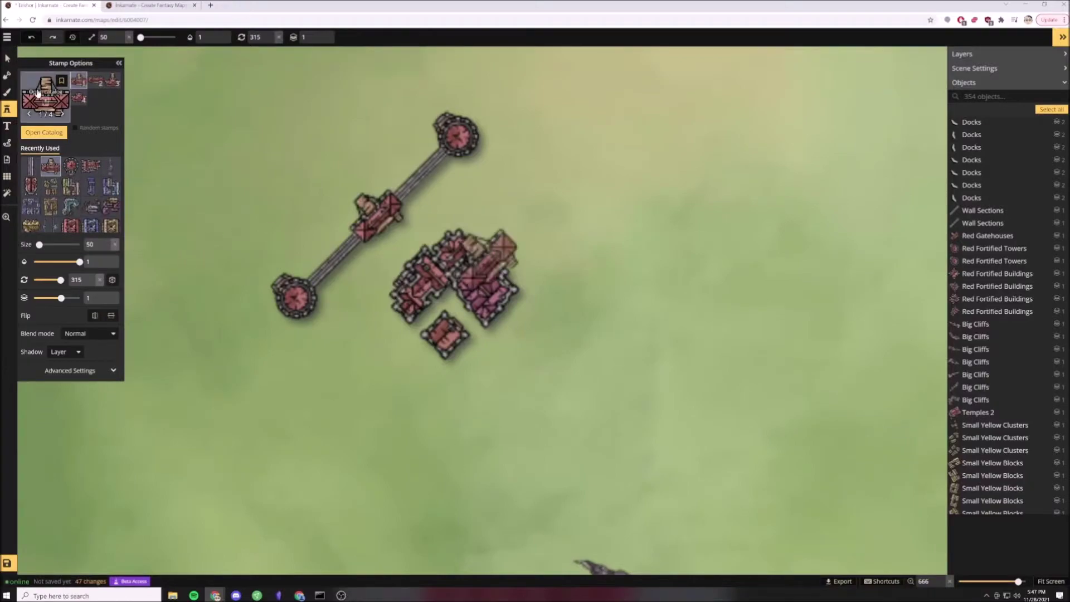
{"action": "left_click", "coordinate": [37, 95]}
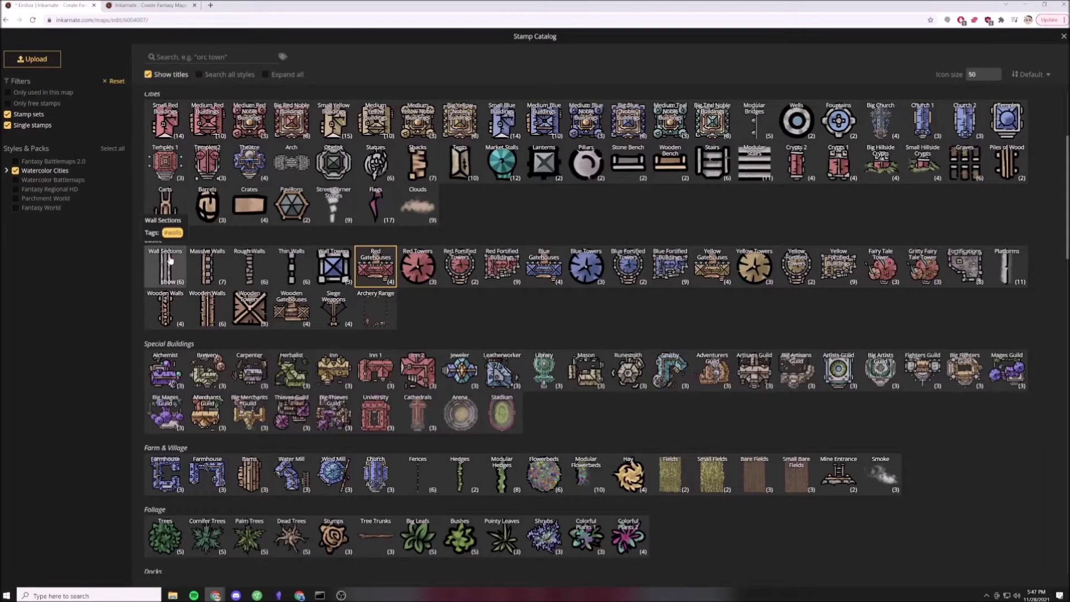
{"action": "left_click", "coordinate": [330, 283]}
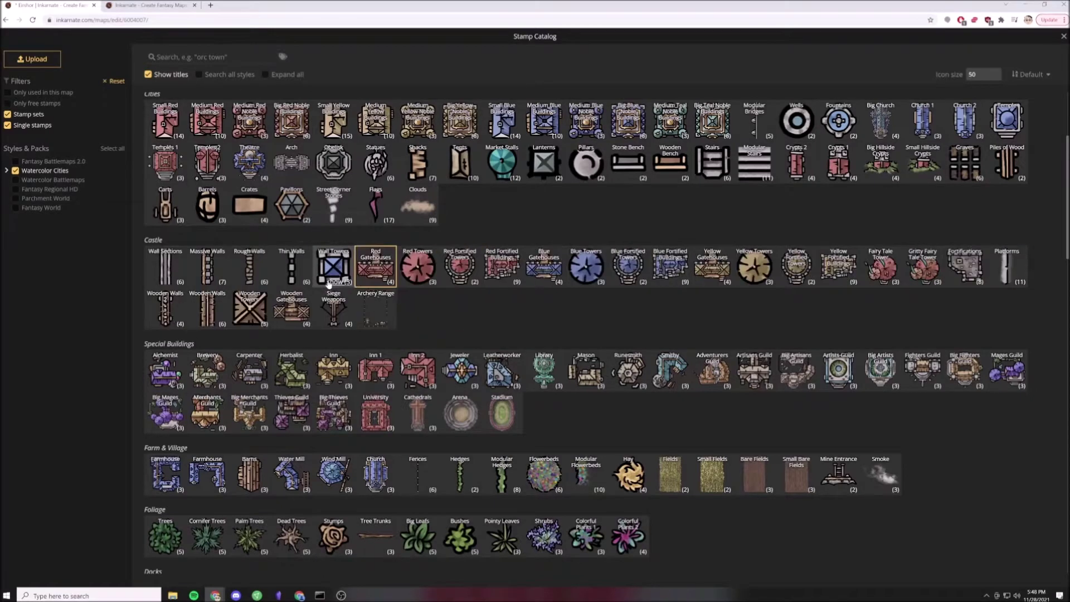
{"action": "left_click", "coordinate": [329, 283]}
Place the long third wall section variant with size 50 and rotation 90, running east from the northern tower.
{"action": "scroll", "coordinate": [491, 196], "scroll_direction": "down", "scroll_amount": 3}
{"action": "scroll", "coordinate": [490, 195], "scroll_direction": "down", "scroll_amount": 5}
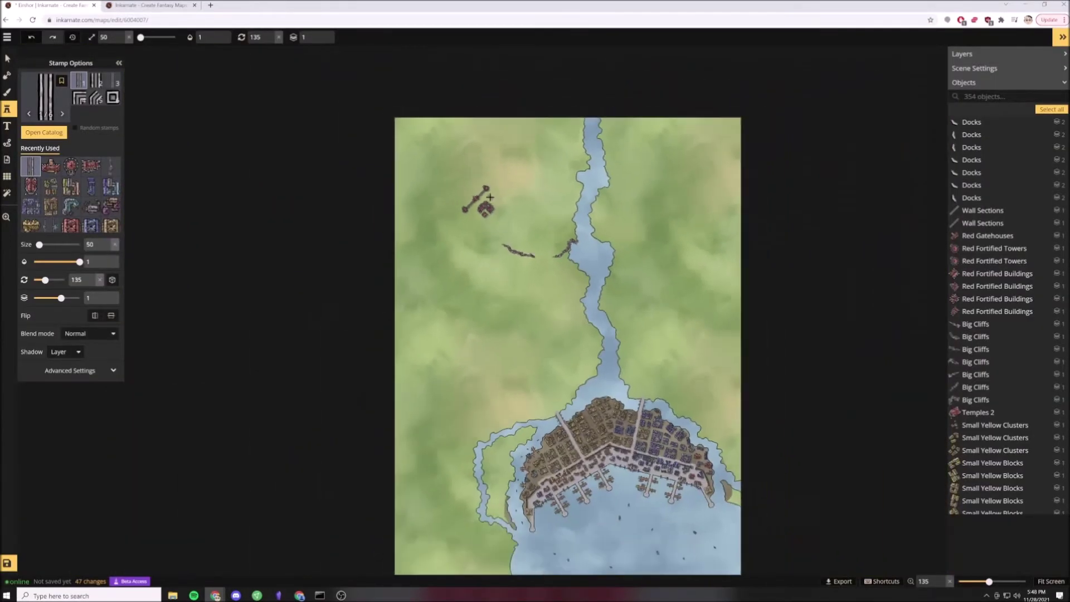
{"action": "scroll", "coordinate": [491, 197], "scroll_direction": "up", "scroll_amount": 8}
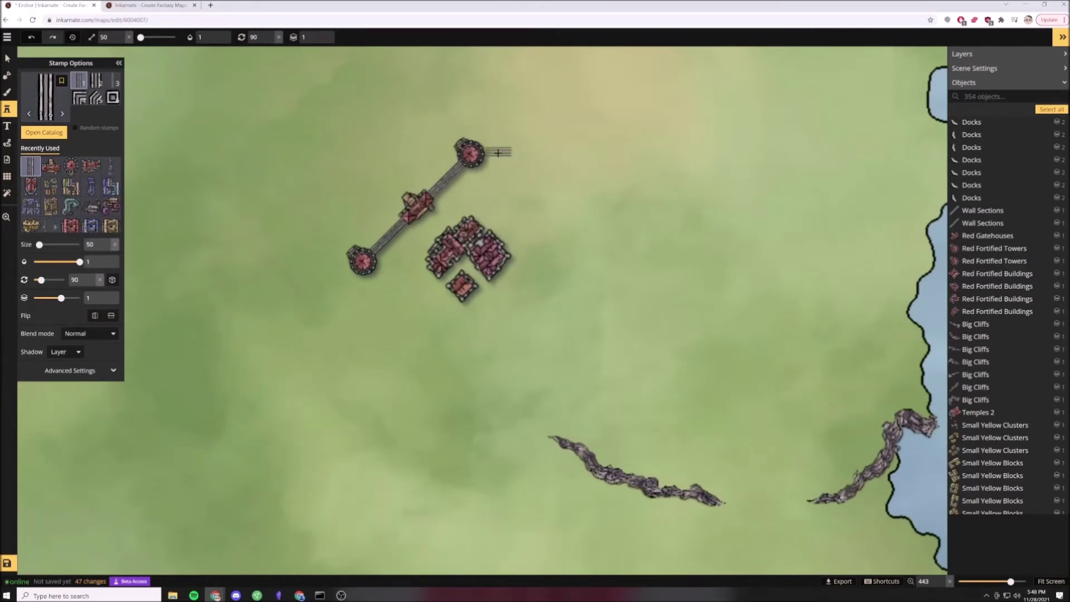
{"action": "scroll", "coordinate": [497, 153], "scroll_direction": "up", "scroll_amount": 3}
{"action": "left_click", "coordinate": [113, 82]}
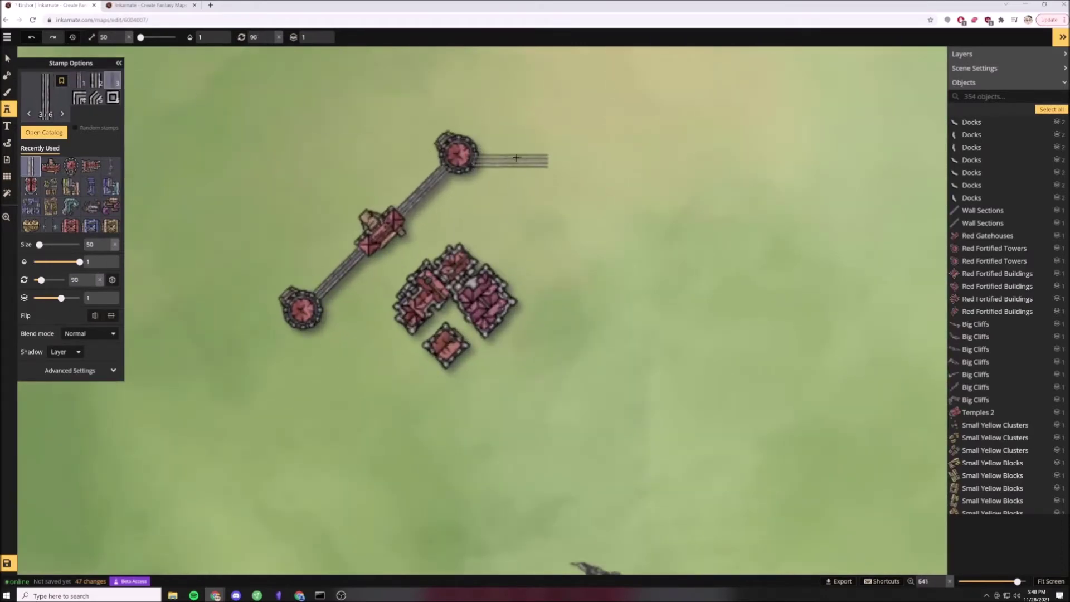
{"action": "scroll", "coordinate": [518, 155], "scroll_direction": "up", "scroll_amount": 3}
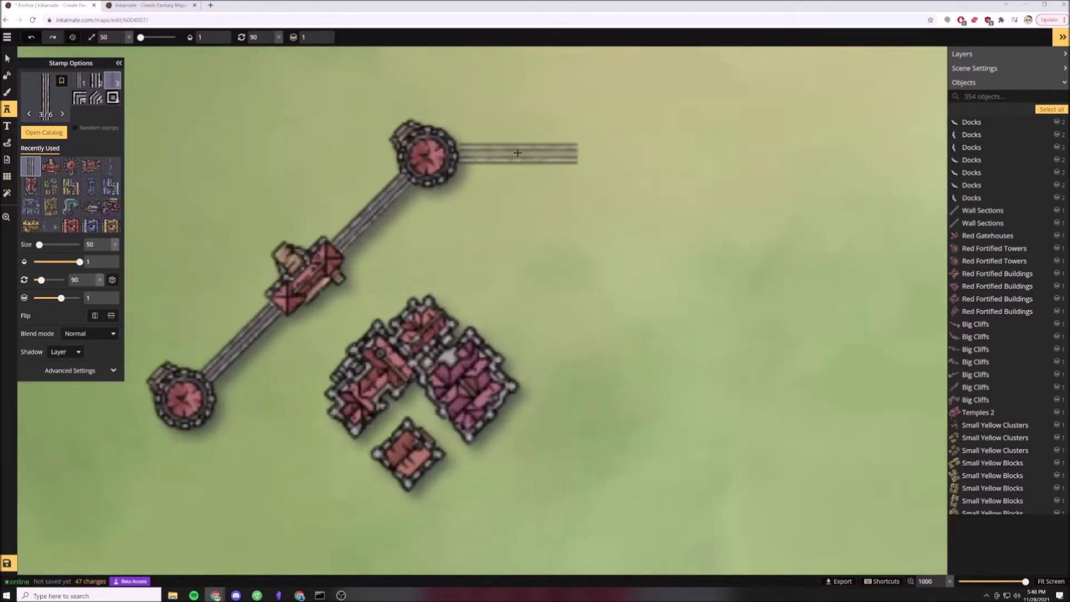
{"action": "left_click", "coordinate": [517, 155]}
{"action": "key", "text": "Escape"}
Place the long third wall section variant with rotation 180, running south from the southwestern fortified tower.
{"action": "scroll", "coordinate": [193, 508], "scroll_direction": "up", "scroll_amount": 6}
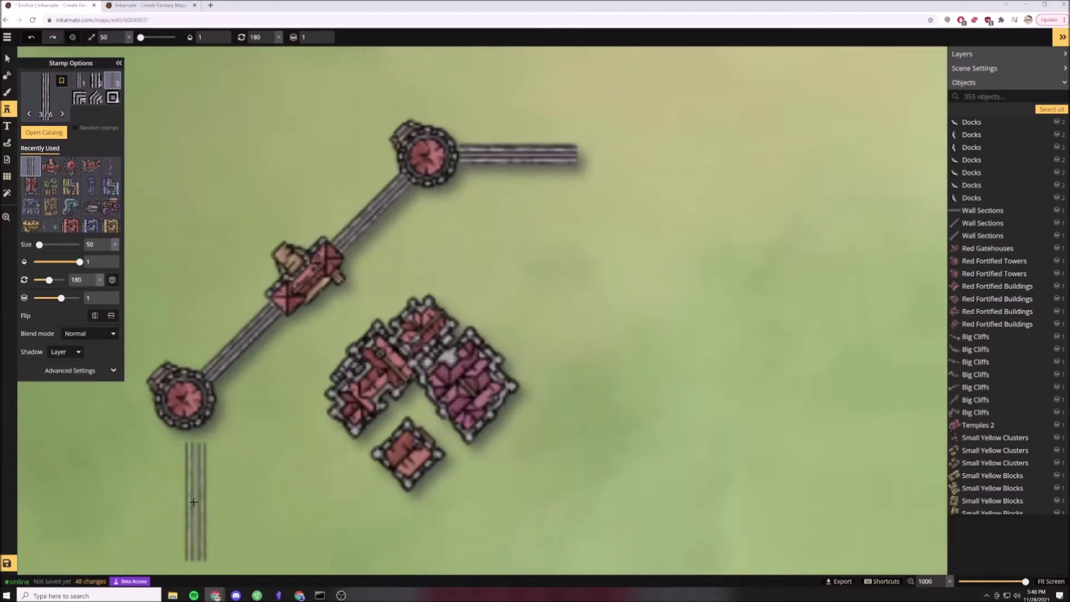
{"action": "left_click", "coordinate": [185, 488]}
{"action": "scroll", "coordinate": [454, 538], "scroll_direction": "down", "scroll_amount": 4}
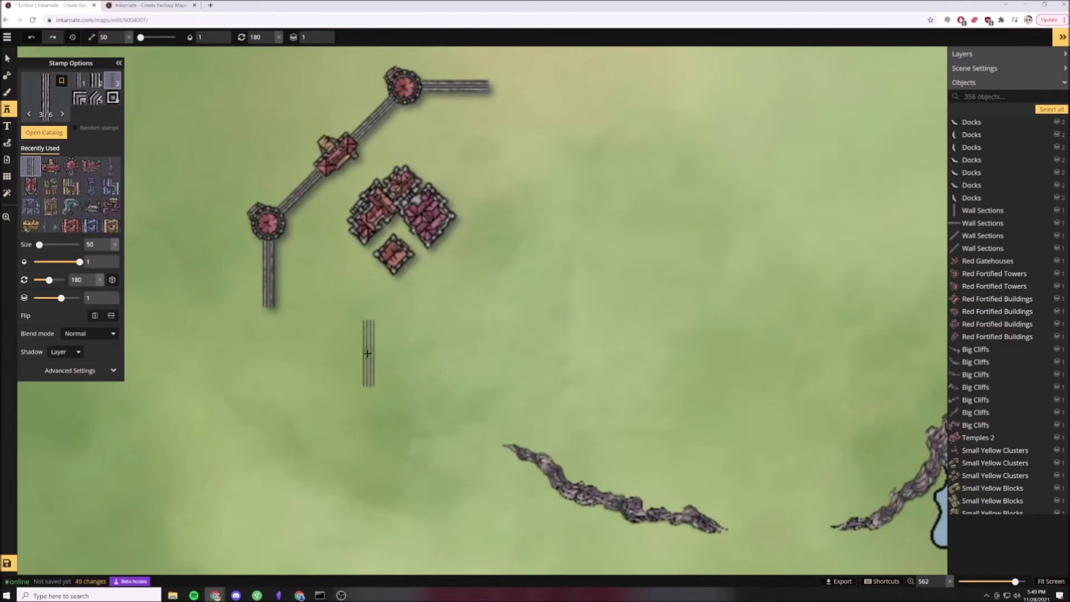
{"action": "left_click", "coordinate": [113, 98]}
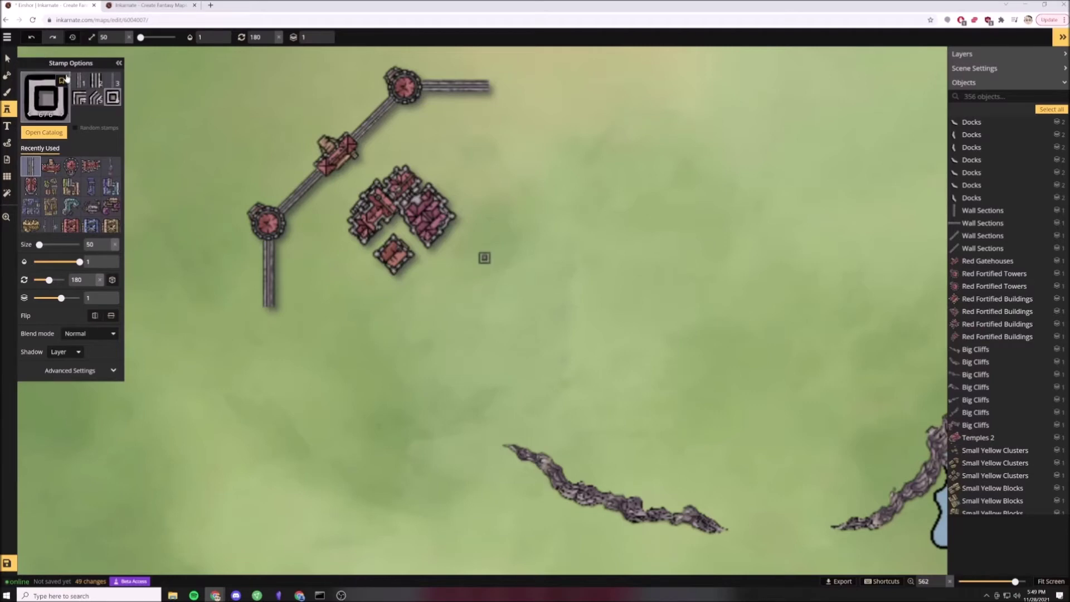
{"action": "left_click", "coordinate": [114, 82]}
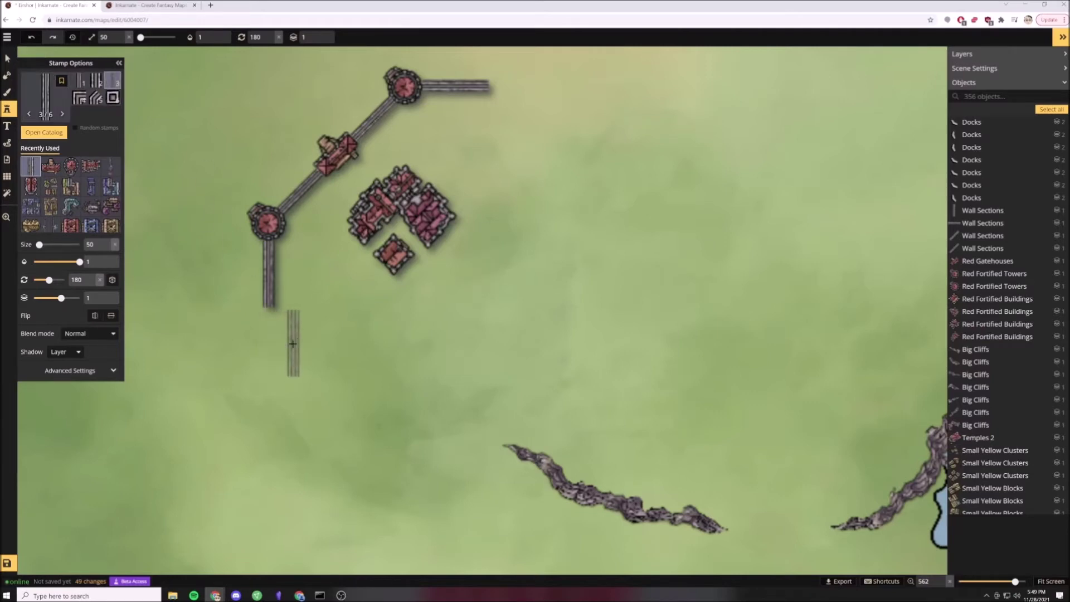
{"action": "left_click", "coordinate": [66, 166]}
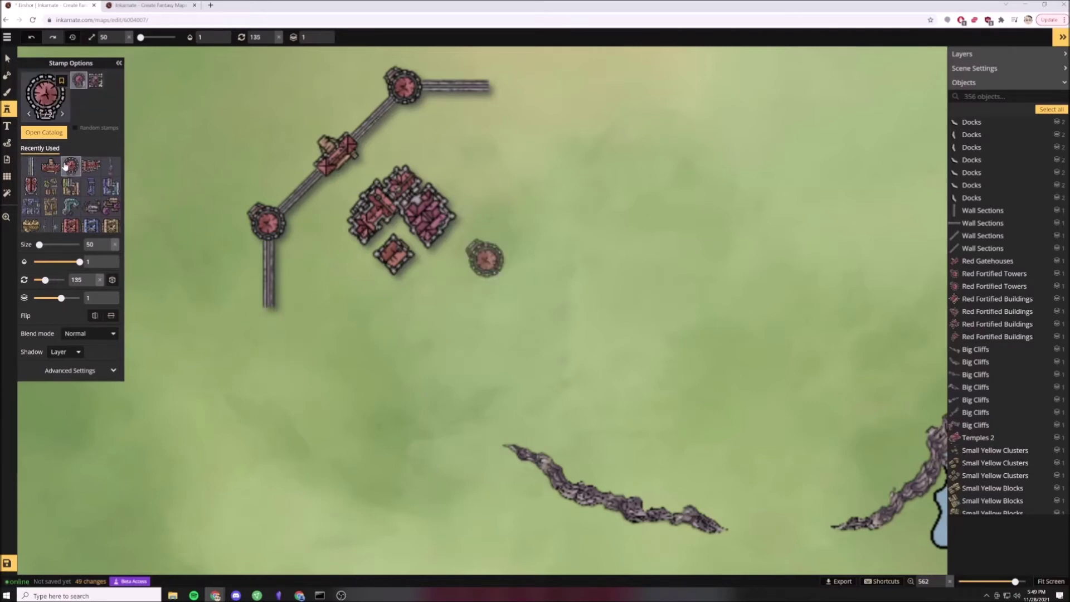
{"action": "left_click", "coordinate": [47, 97]}
{"action": "left_click", "coordinate": [420, 268]}
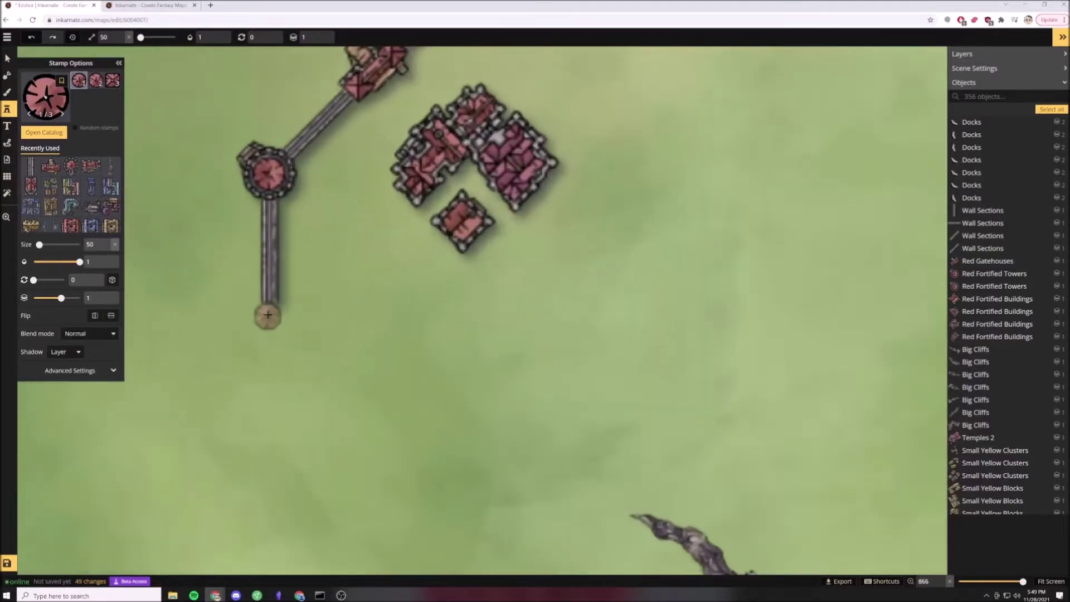
Extend the southwestern wall with two long third-variant sections, one at rotation 135 and one at rotation 90.
{"action": "left_click", "coordinate": [32, 168]}
{"action": "scroll", "coordinate": [301, 338], "scroll_direction": "down", "scroll_amount": 3}
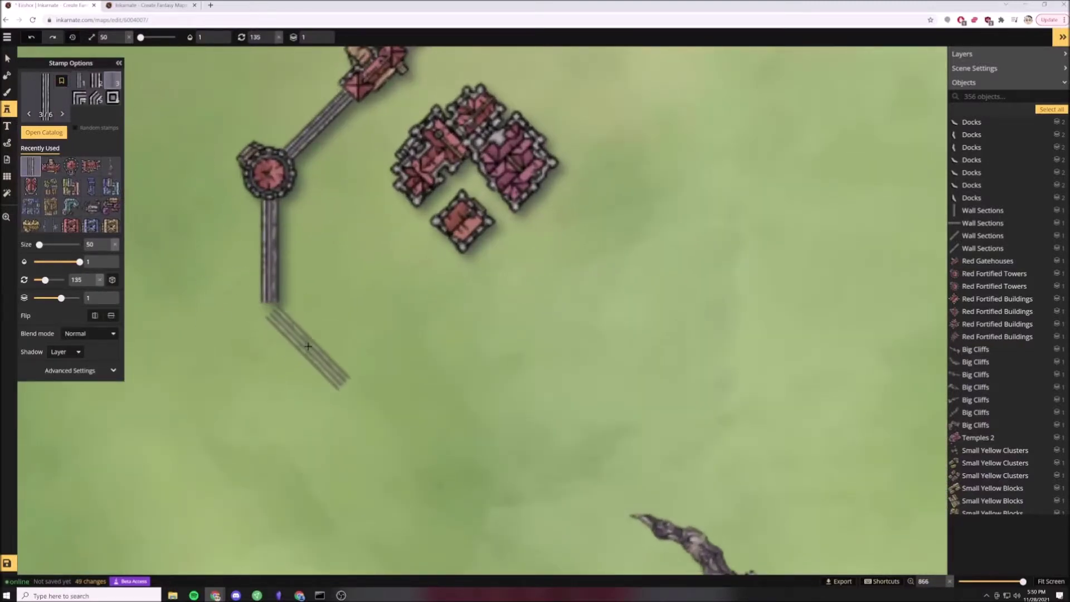
{"action": "left_click", "coordinate": [308, 345]}
{"action": "scroll", "coordinate": [430, 416], "scroll_direction": "down", "scroll_amount": 4}
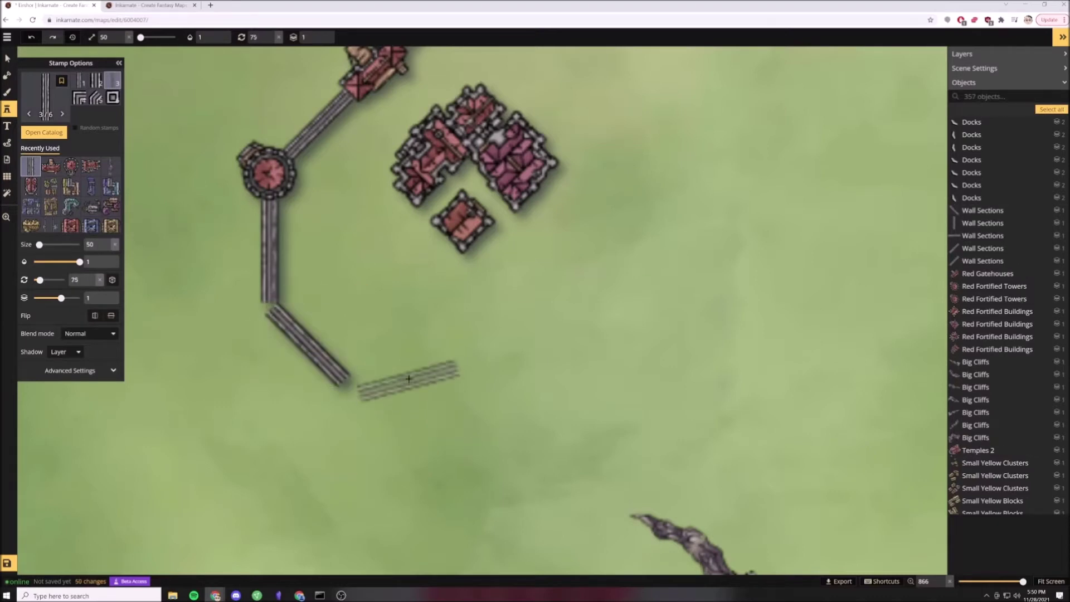
{"action": "scroll", "coordinate": [409, 379], "scroll_direction": "up", "scroll_amount": 4}
{"action": "scroll", "coordinate": [408, 377], "scroll_direction": "down", "scroll_amount": 1}
{"action": "scroll", "coordinate": [406, 380], "scroll_direction": "up", "scroll_amount": 2}
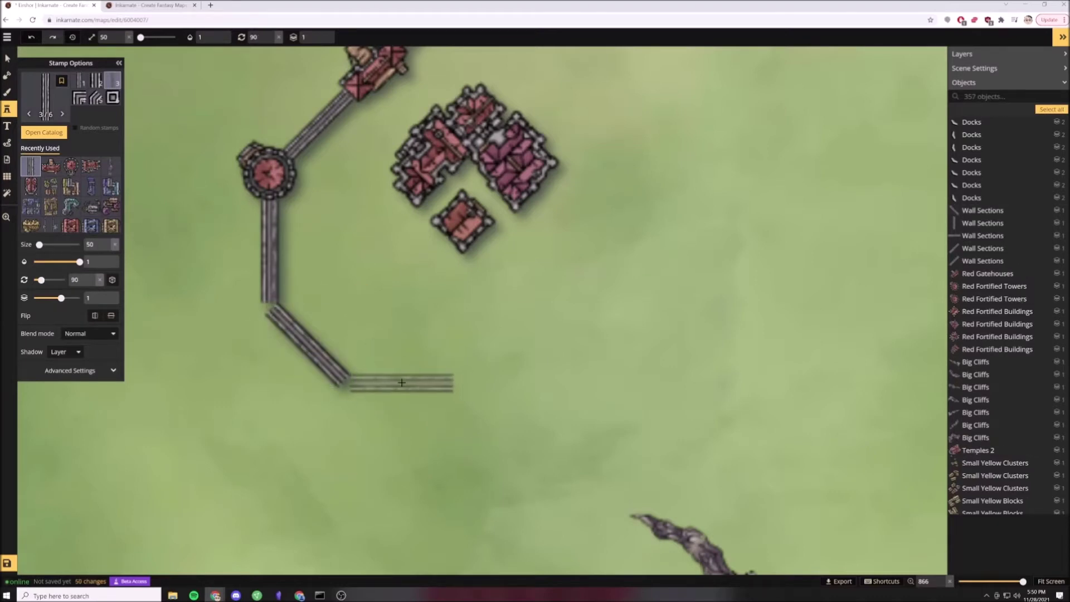
{"action": "left_click", "coordinate": [401, 382]}
Choose the Red Towers set from the catalog and place its first tower at size 50 on both southwestern wall corners.
{"action": "left_click", "coordinate": [44, 132]}
{"action": "left_click", "coordinate": [418, 266]}
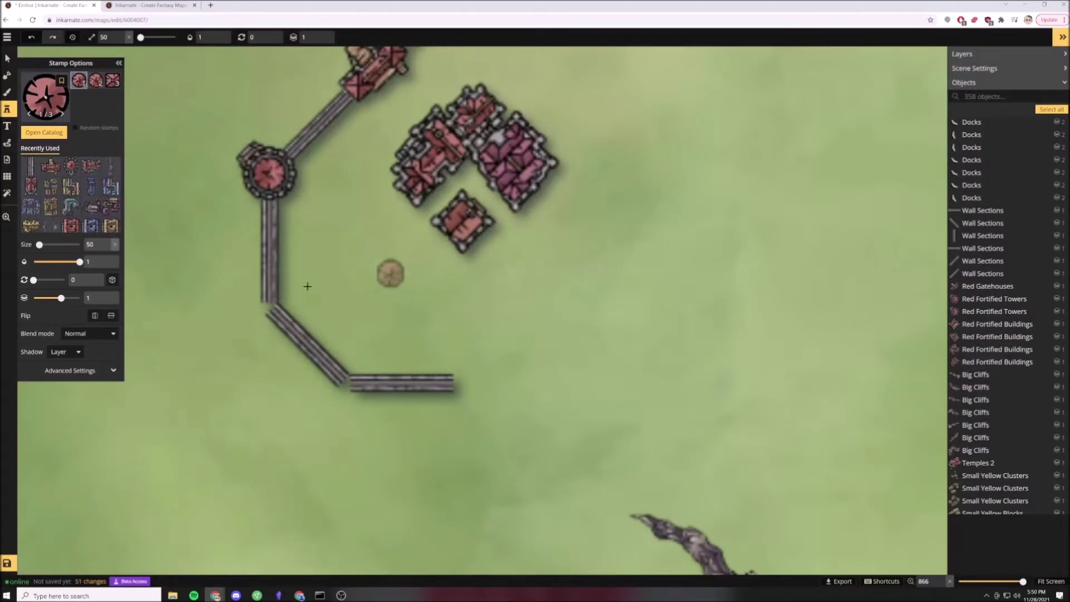
{"action": "left_click", "coordinate": [268, 306]}
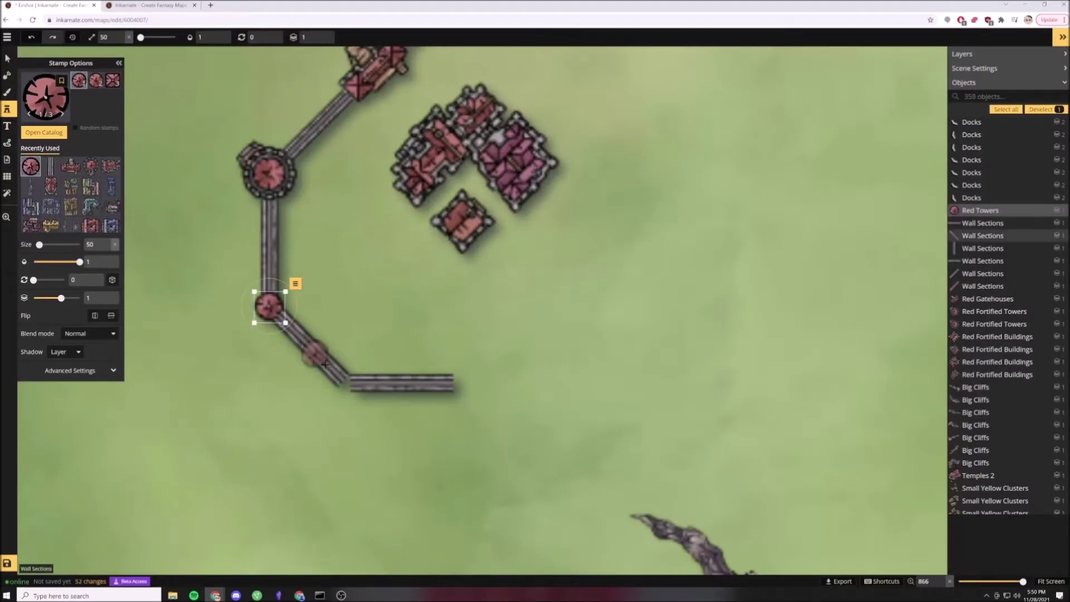
{"action": "left_click", "coordinate": [345, 382]}
Place two red fortified towers with rotation 315, one at the southern wall's east end and one well east of the castle buildings.
{"action": "scroll", "coordinate": [490, 325], "scroll_direction": "down", "scroll_amount": 5}
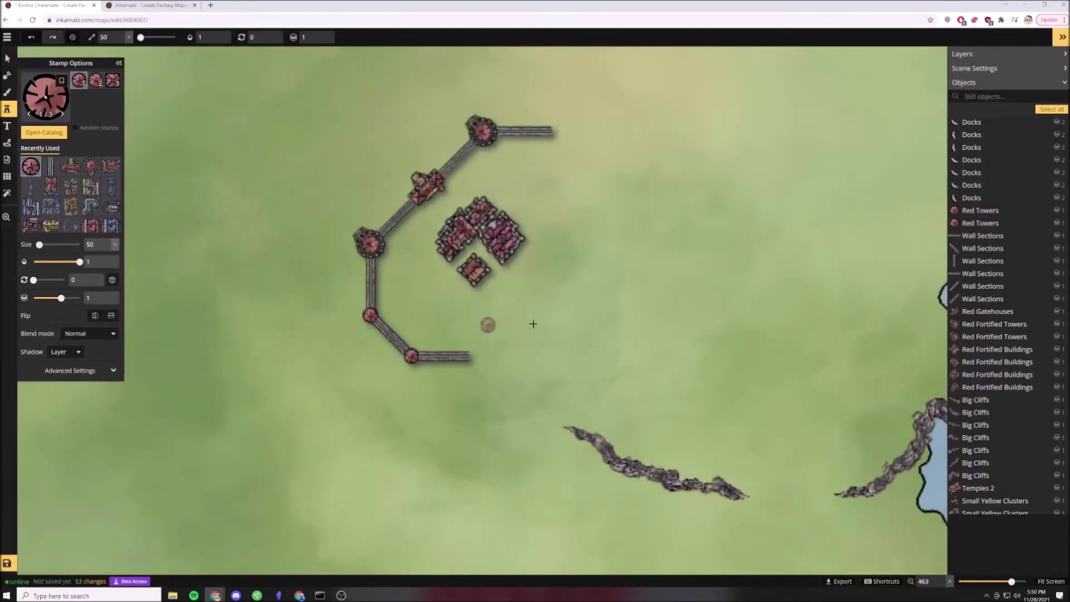
{"action": "left_click", "coordinate": [93, 170]}
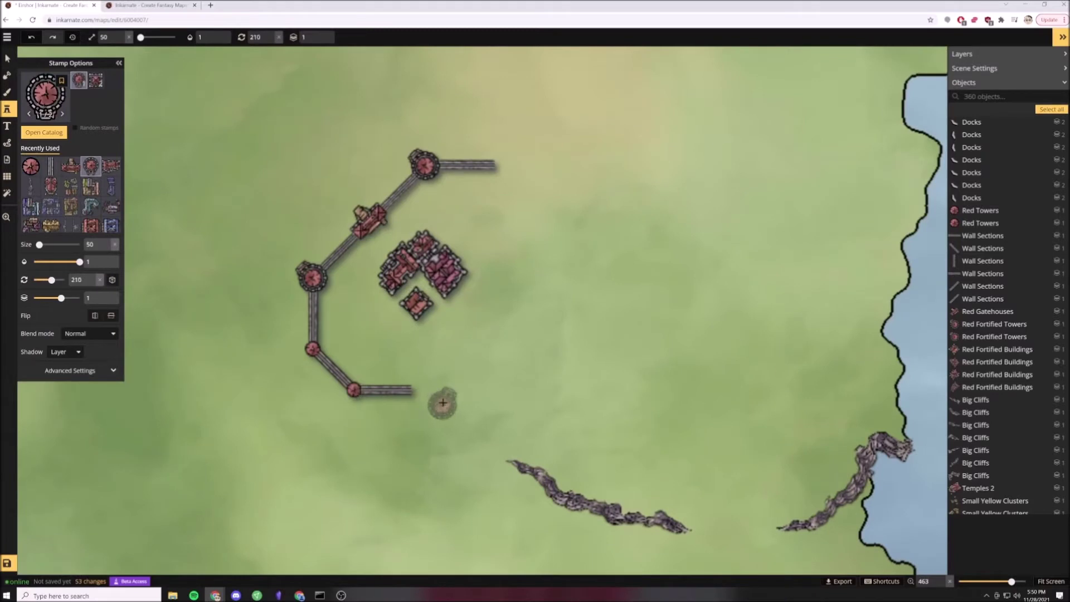
{"action": "scroll", "coordinate": [440, 403], "scroll_direction": "up", "scroll_amount": 5}
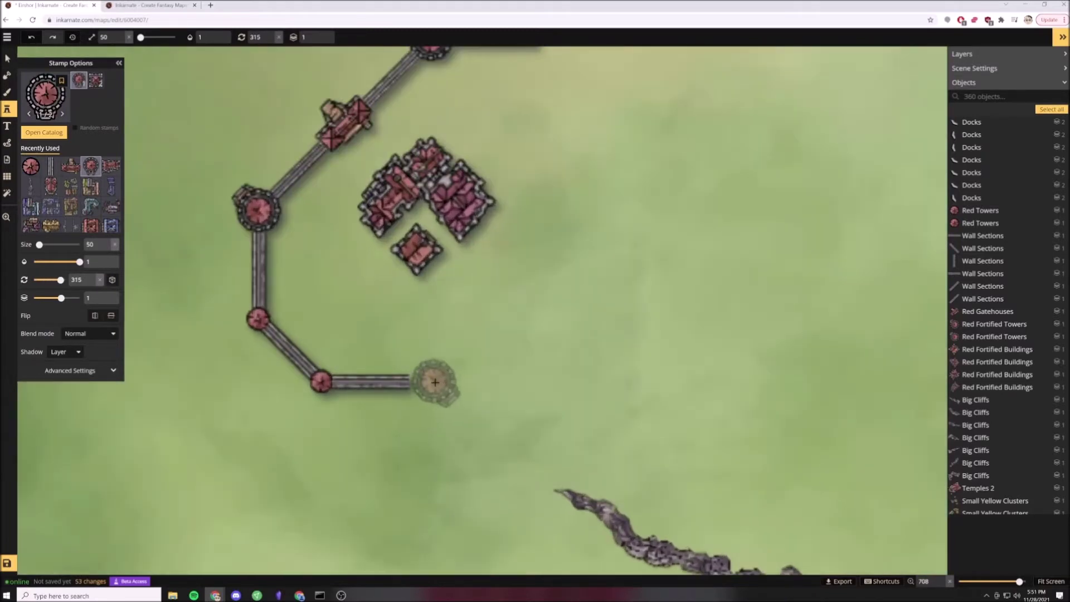
{"action": "left_click", "coordinate": [433, 383]}
{"action": "left_click_drag", "start_coordinate": [542, 348], "coordinate": [579, 355]}
{"action": "left_click", "coordinate": [515, 240]}
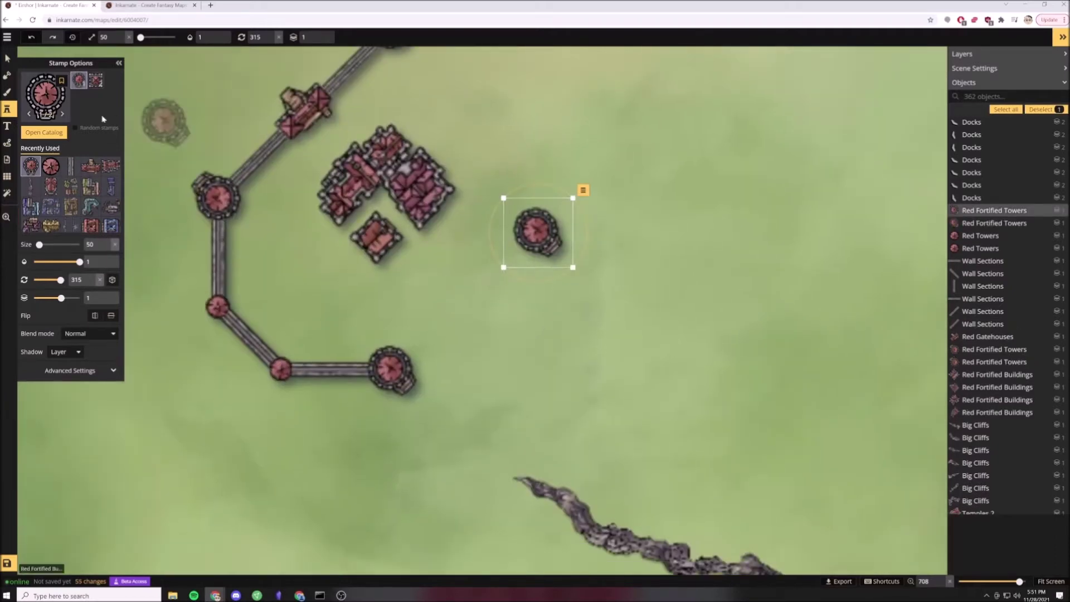
{"action": "left_click", "coordinate": [7, 58]}
{"action": "left_click_drag", "start_coordinate": [538, 230], "coordinate": [584, 200]}
{"action": "left_click", "coordinate": [7, 110]}
{"action": "left_click", "coordinate": [71, 166]}
{"action": "key", "text": "3"}
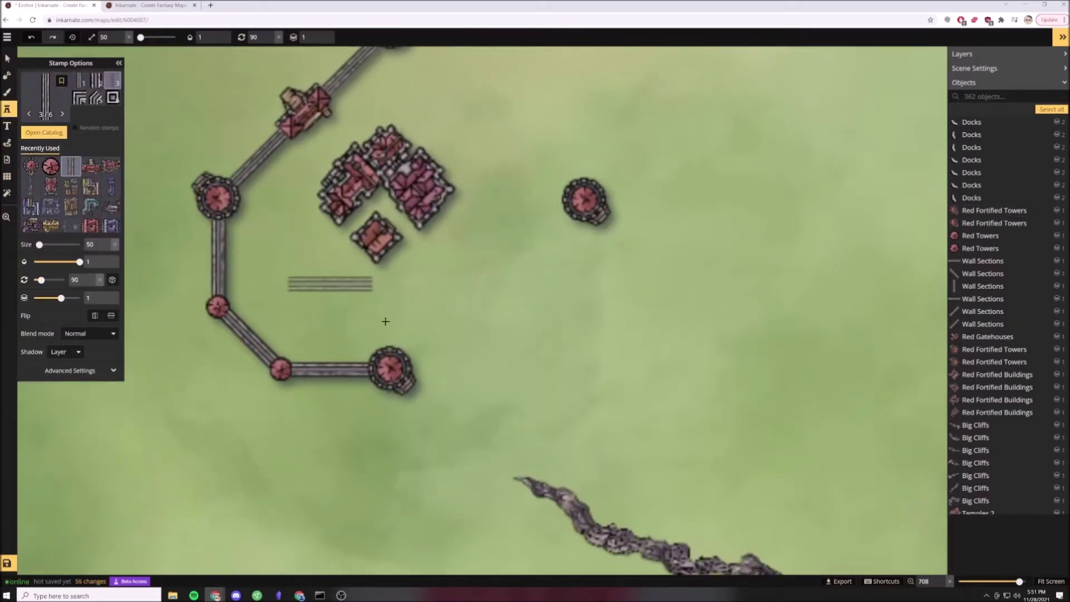
{"action": "scroll", "coordinate": [431, 321], "scroll_direction": "down", "scroll_amount": 3}
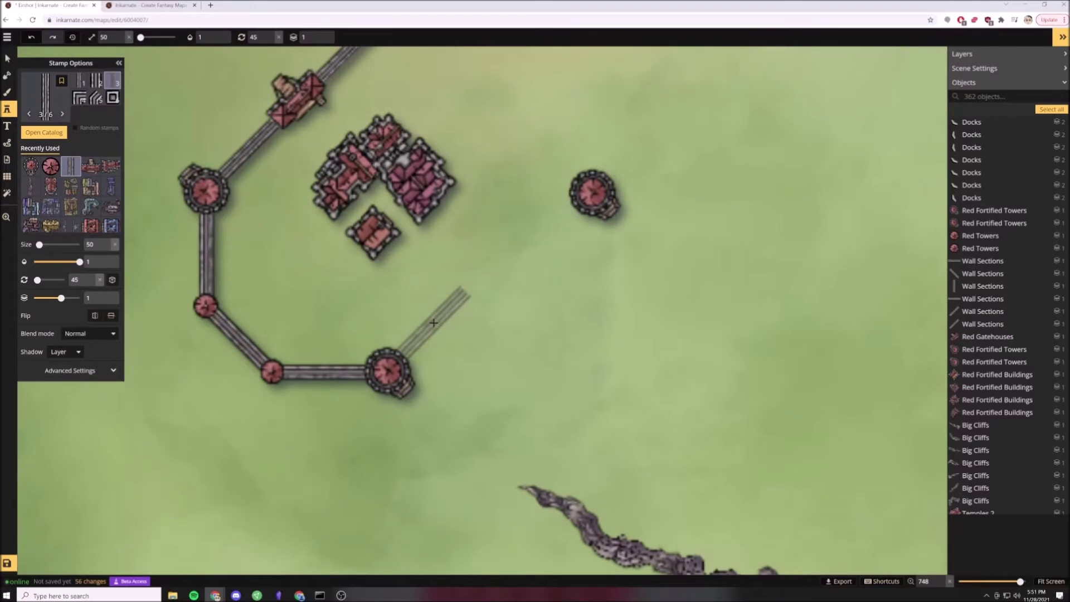
{"action": "scroll", "coordinate": [434, 322], "scroll_direction": "down", "scroll_amount": 3}
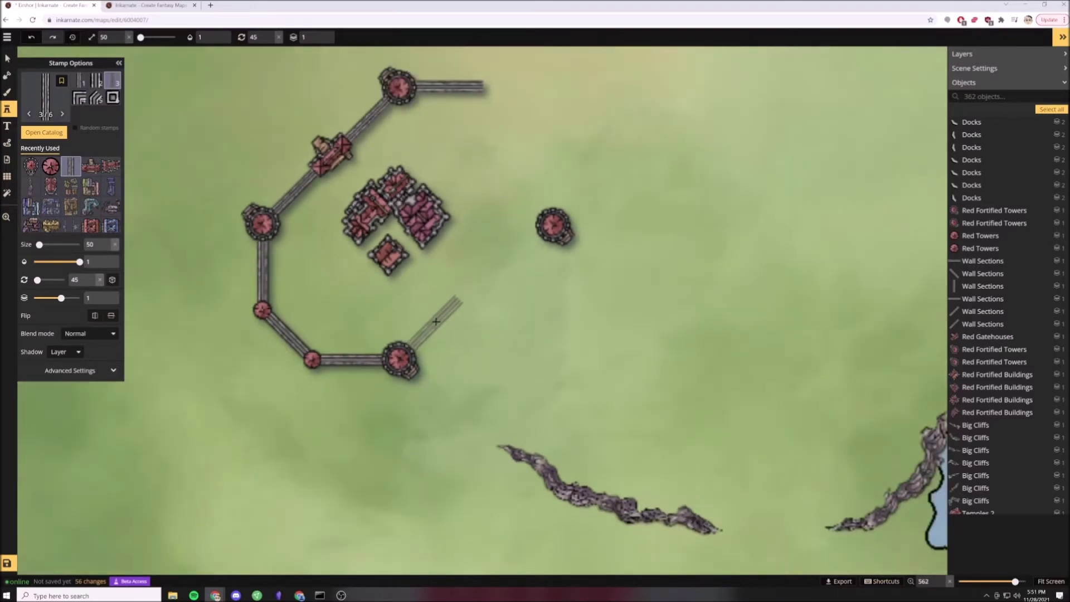
Shrink the vertical, diagonal and horizontal wall sections on the castle's southwestern side to size 42.
{"action": "key", "text": "v"}
{"action": "left_click", "coordinate": [296, 193]}
{"action": "left_click", "coordinate": [264, 263]}
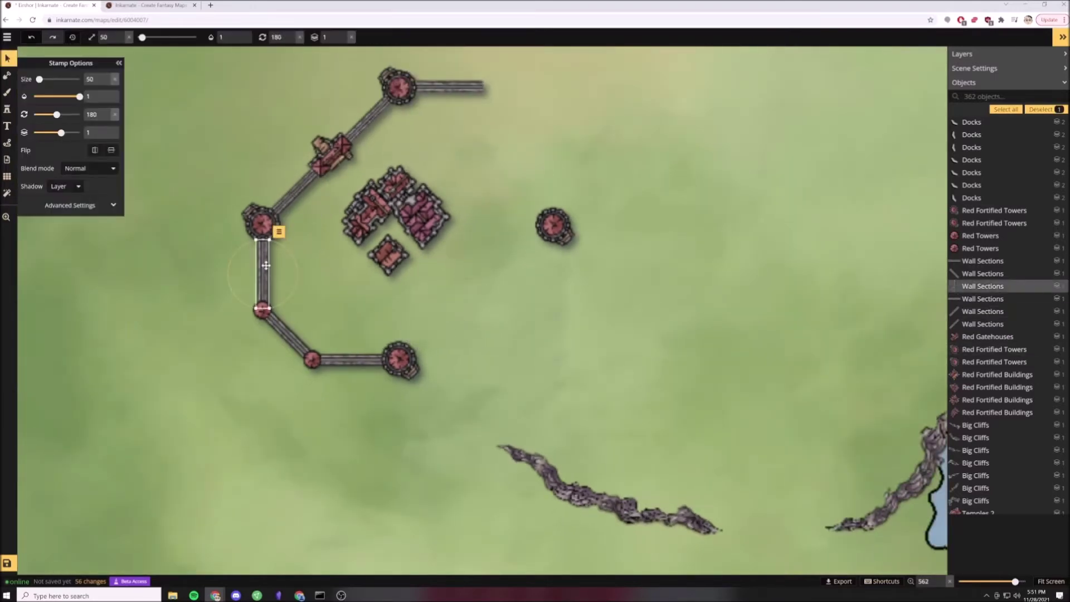
{"action": "left_click", "coordinate": [287, 335]}
{"action": "left_click", "coordinate": [350, 359]}
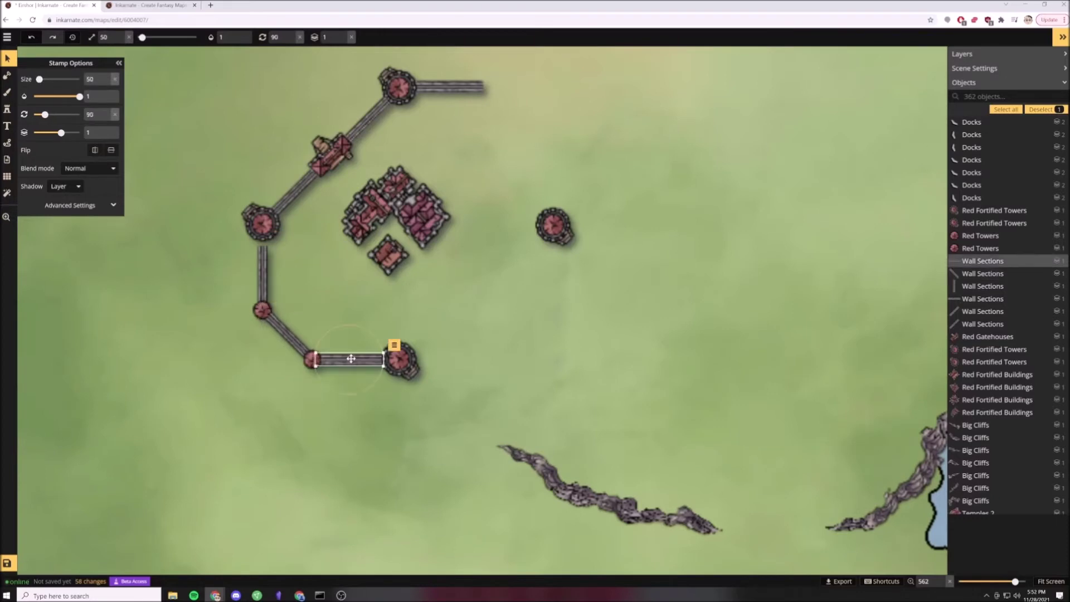
{"action": "scroll", "coordinate": [210, 304], "scroll_direction": "up", "scroll_amount": 5}
{"action": "left_click", "coordinate": [296, 230]}
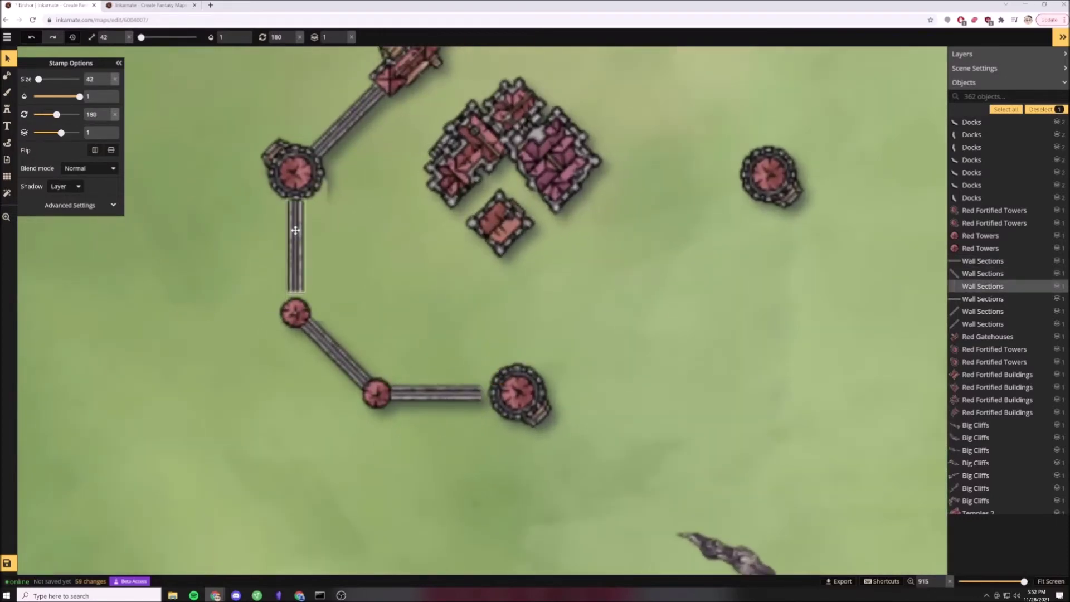
Close the gaps in the southwestern wall by moving its sections, the two small corner towers and the southern fortified tower together.
{"action": "left_click_drag", "start_coordinate": [295, 312], "coordinate": [230, 322]}
{"action": "left_click_drag", "start_coordinate": [377, 393], "coordinate": [312, 410]}
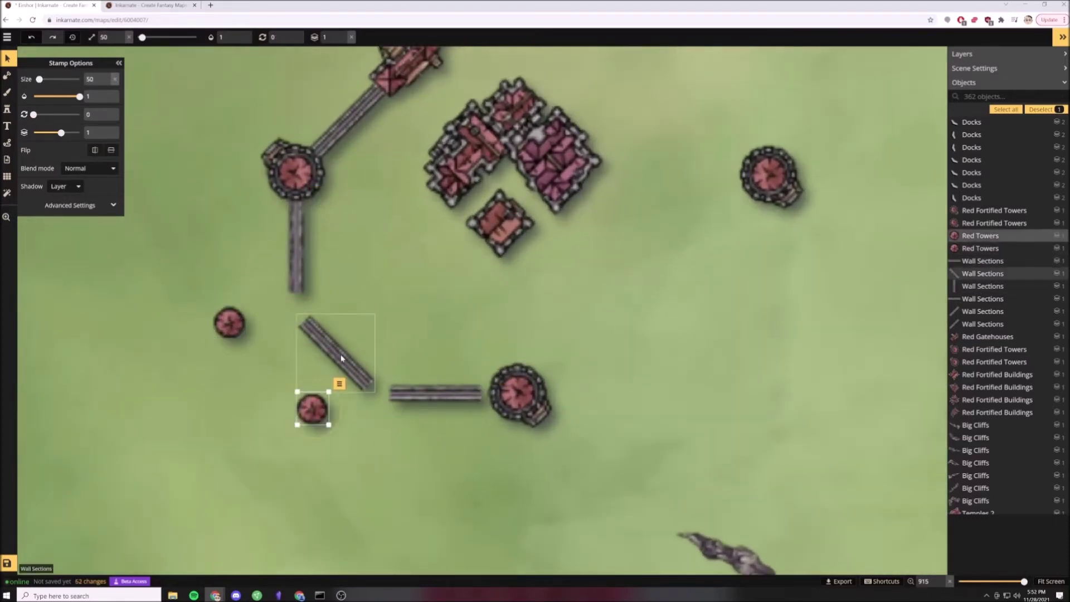
{"action": "left_click_drag", "start_coordinate": [337, 354], "coordinate": [330, 330]}
{"action": "left_click_drag", "start_coordinate": [434, 393], "coordinate": [408, 365]}
{"action": "left_click_drag", "start_coordinate": [514, 393], "coordinate": [484, 364]}
{"action": "left_click_drag", "start_coordinate": [312, 410], "coordinate": [363, 364]}
{"action": "left_click_drag", "start_coordinate": [232, 326], "coordinate": [301, 298]}
{"action": "left_click", "coordinate": [393, 320]}
Place the long third wall section variant with size 42 and rotation 225, running northeast from the southern fortified tower.
{"action": "scroll", "coordinate": [391, 319], "scroll_direction": "down", "scroll_amount": 3}
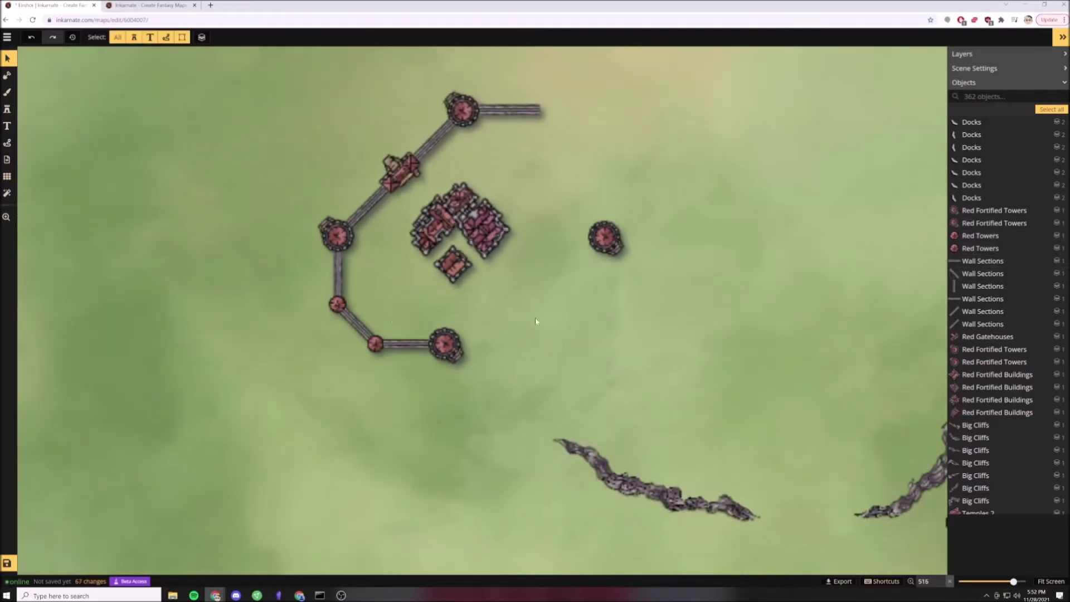
{"action": "left_click", "coordinate": [7, 109]}
{"action": "left_click", "coordinate": [68, 166]}
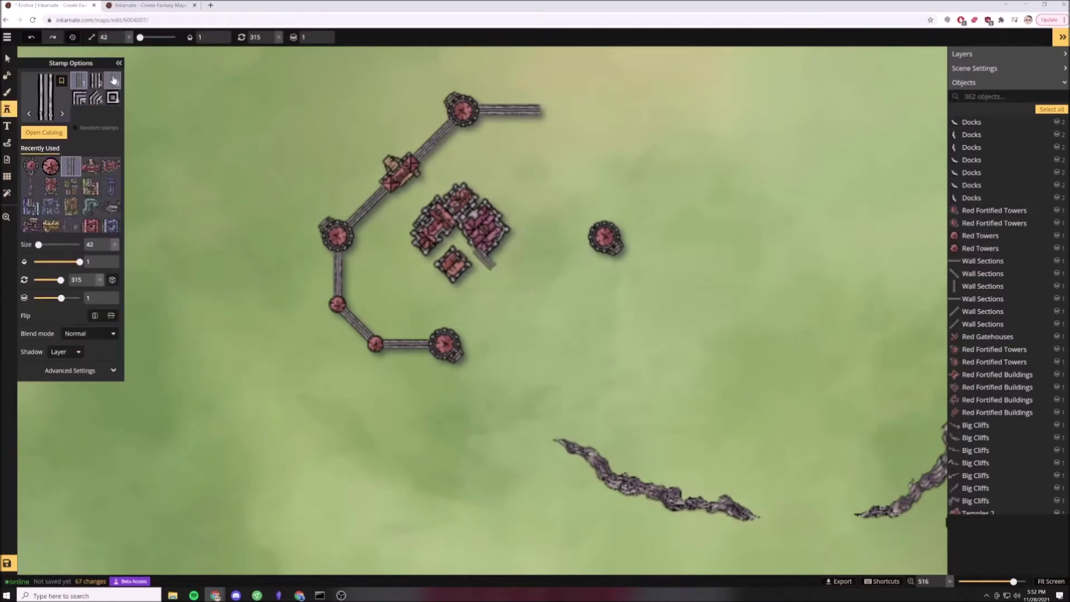
{"action": "scroll", "coordinate": [501, 332], "scroll_direction": "down", "scroll_amount": 2}
{"action": "scroll", "coordinate": [480, 318], "scroll_direction": "up", "scroll_amount": 3}
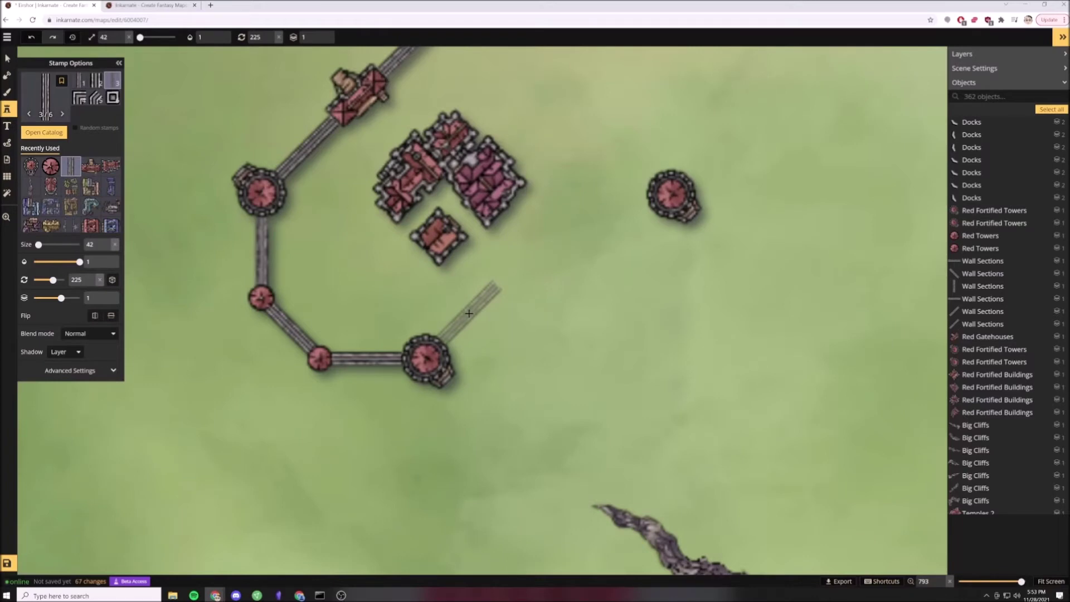
{"action": "left_click", "coordinate": [469, 314]}
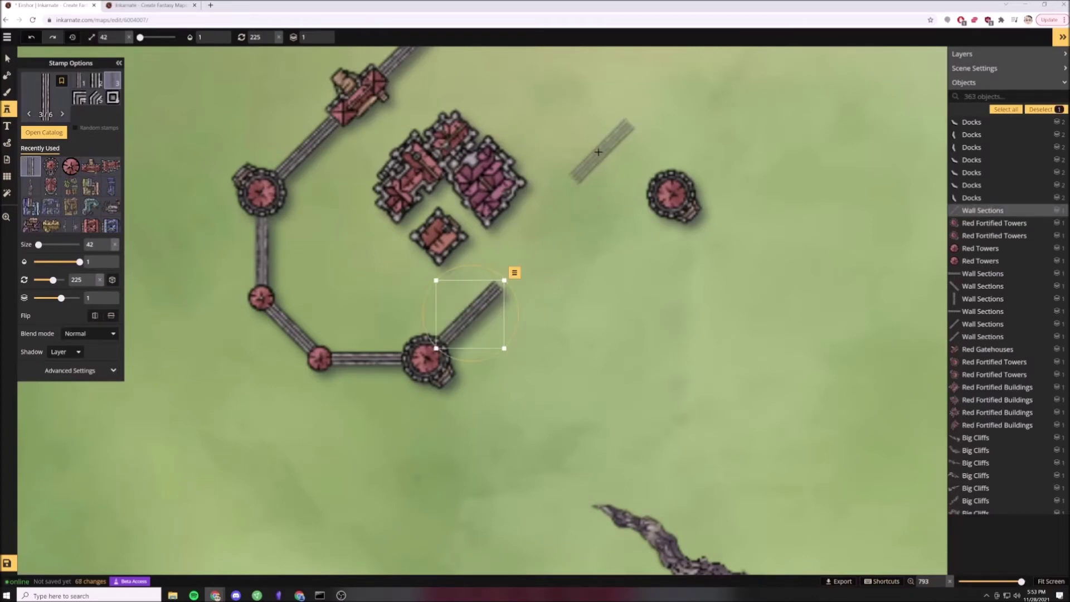
Shorten the wall section running east from the northern fortified tower and fit it against the tower.
{"action": "left_click_drag", "start_coordinate": [599, 152], "coordinate": [544, 330]}
{"action": "key", "text": "v"}
{"action": "left_click", "coordinate": [489, 174]}
{"action": "left_click_drag", "start_coordinate": [481, 178], "coordinate": [474, 179]}
{"action": "left_click", "coordinate": [460, 157]}
Continue the northeastern wall with two size 42 sections, one at rotation 135 and one vertical at rotation 180.
{"action": "left_click", "coordinate": [8, 109]}
{"action": "key", "text": "r"}
{"action": "scroll", "coordinate": [547, 206], "scroll_direction": "up", "scroll_amount": 2}
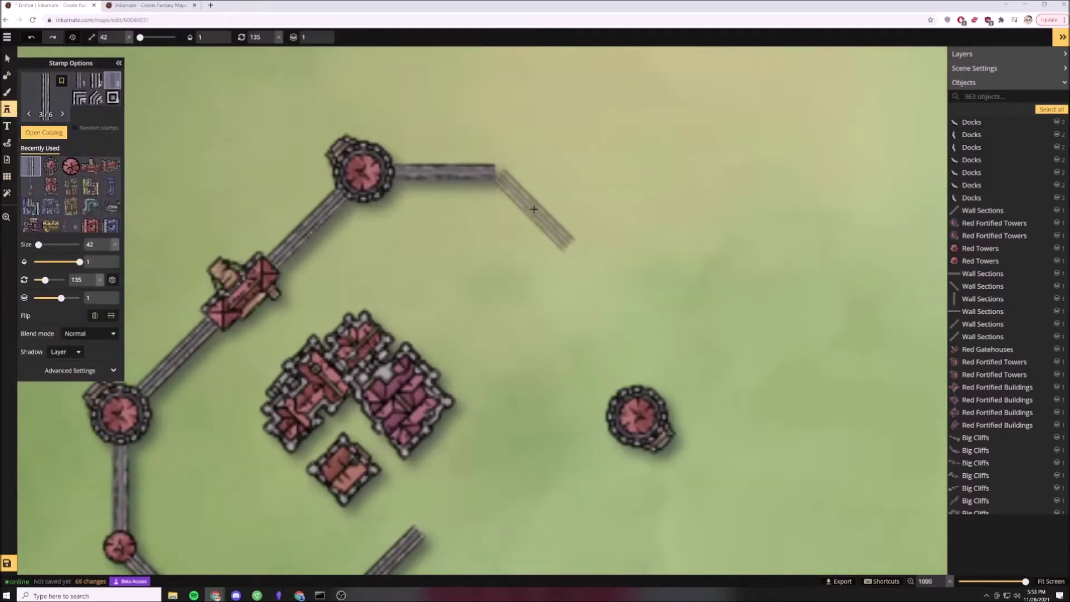
{"action": "left_click", "coordinate": [535, 209]}
{"action": "key", "text": "e"}
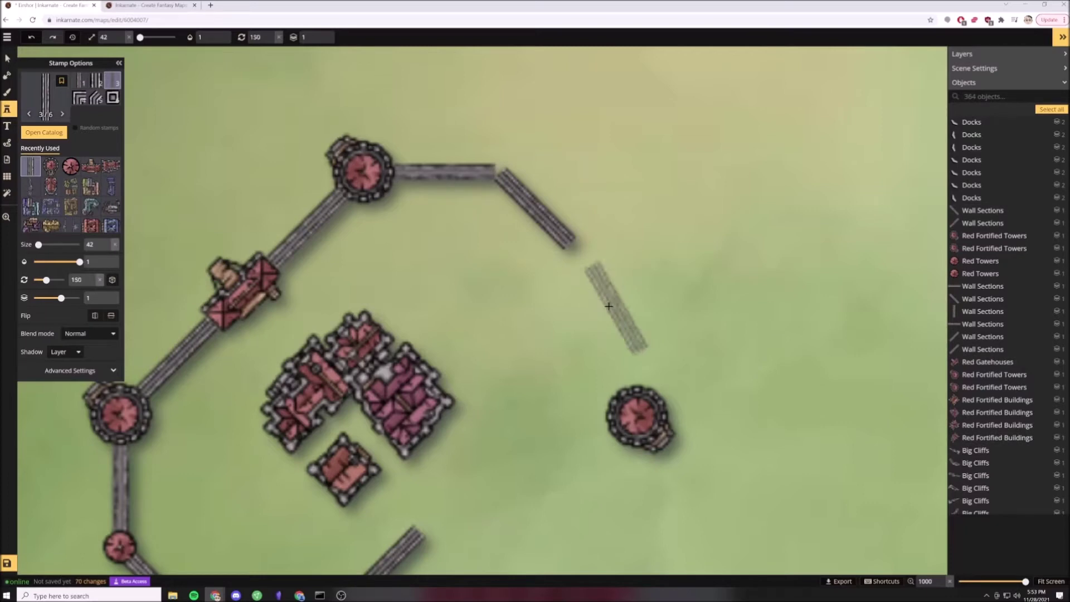
{"action": "key", "text": "e"}
{"action": "key", "text": "e"}
{"action": "left_click", "coordinate": [570, 298]}
Place a size 42 wall section with rotation 225 on the castle's southeastern side, below the new vertical section.
{"action": "key", "text": "e"}
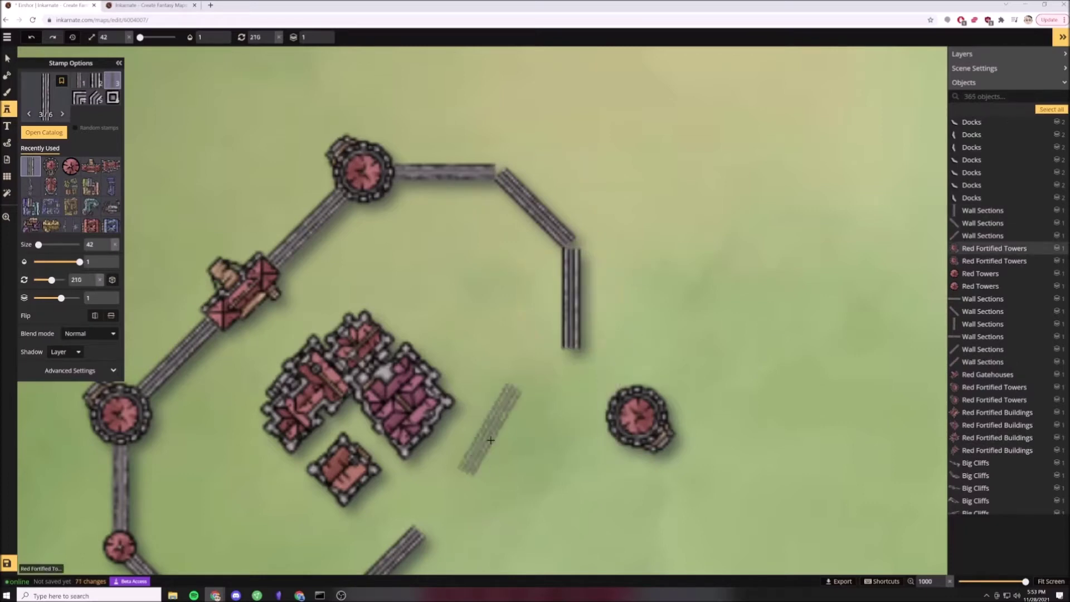
{"action": "key", "text": "e"}
{"action": "key", "text": "e"}
{"action": "left_click", "coordinate": [491, 447]}
Move the eastern fortified tower to the lower end of the vertical wall and join the southeastern diagonal section to it.
{"action": "left_click", "coordinate": [8, 59]}
{"action": "left_click_drag", "start_coordinate": [642, 423], "coordinate": [574, 389]}
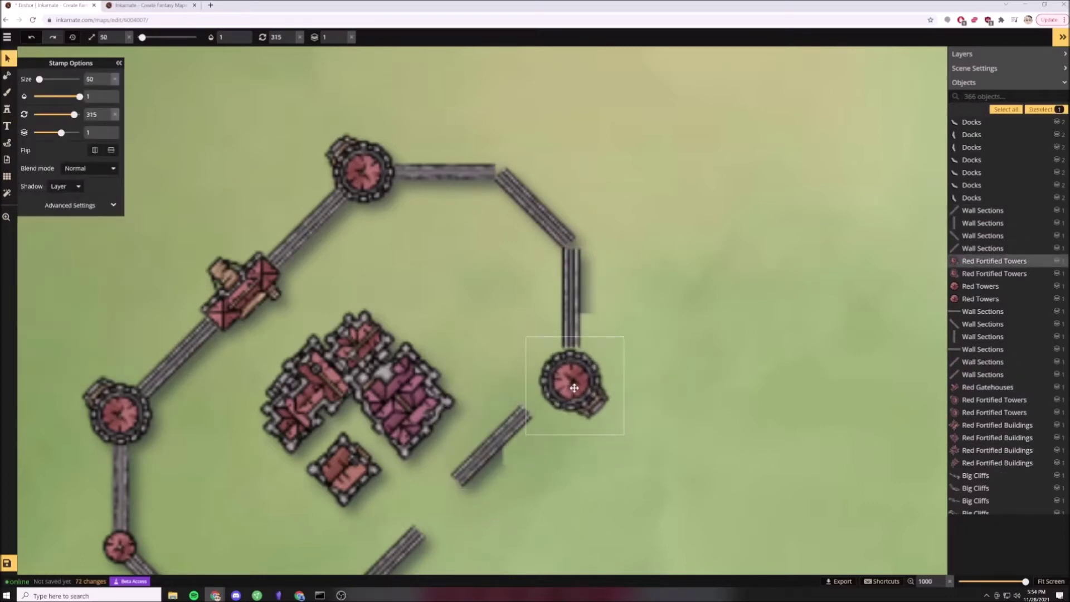
{"action": "left_click_drag", "start_coordinate": [483, 446], "coordinate": [508, 437]}
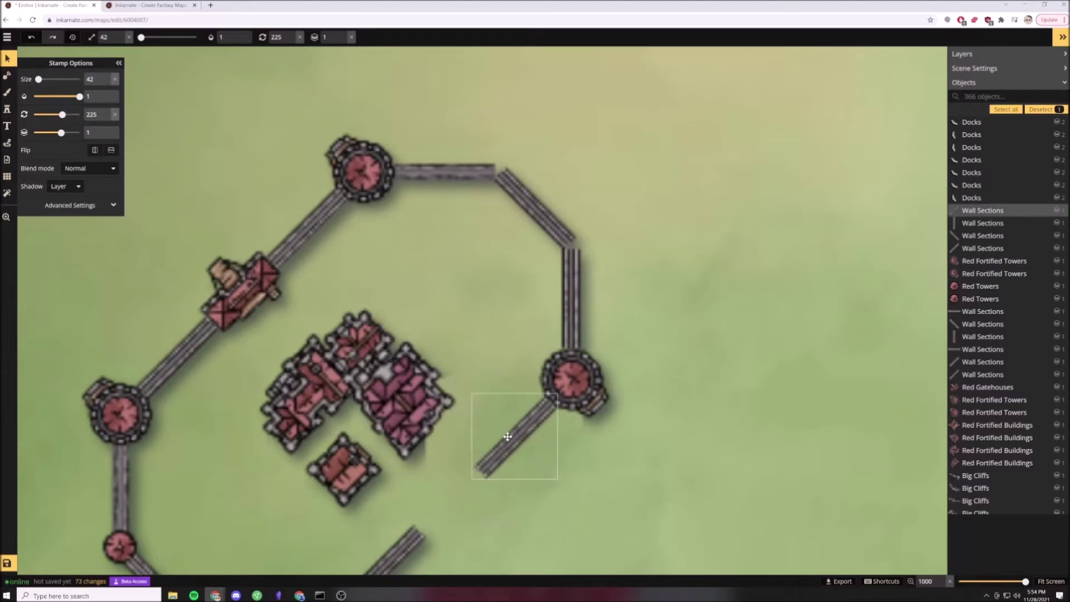
{"action": "left_click", "coordinate": [426, 339]}
Place the first Red Towers variant at size 42 on both corners of the northeastern wall.
{"action": "left_click", "coordinate": [7, 109]}
{"action": "left_click", "coordinate": [71, 166]}
{"action": "left_click", "coordinate": [497, 172]}
{"action": "left_click", "coordinate": [570, 243]}
Place the first Red Gatehouses variant at size 46 and rotation 135 outside the castle's southeastern wall gap.
{"action": "scroll", "coordinate": [512, 335], "scroll_direction": "down", "scroll_amount": 3}
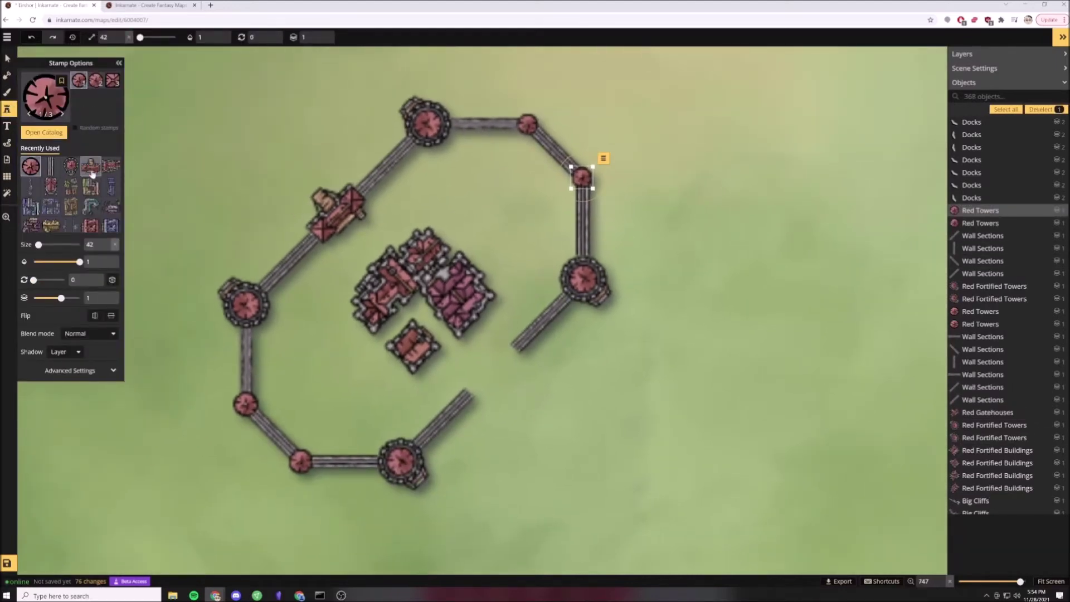
{"action": "left_click", "coordinate": [44, 132]}
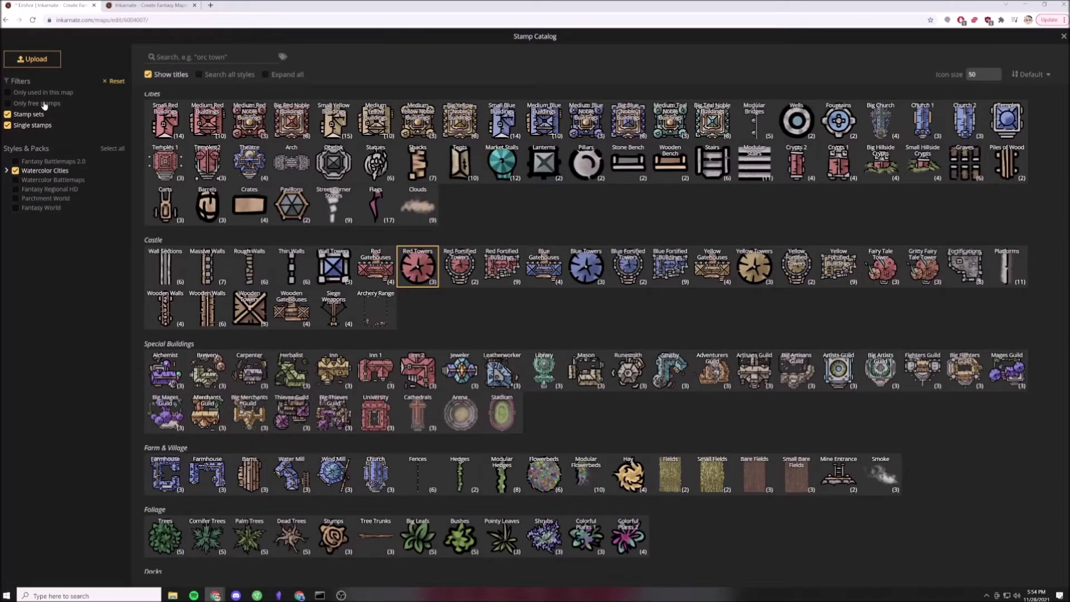
{"action": "left_click", "coordinate": [375, 266]}
{"action": "scroll", "coordinate": [491, 372], "scroll_direction": "up", "scroll_amount": 12}
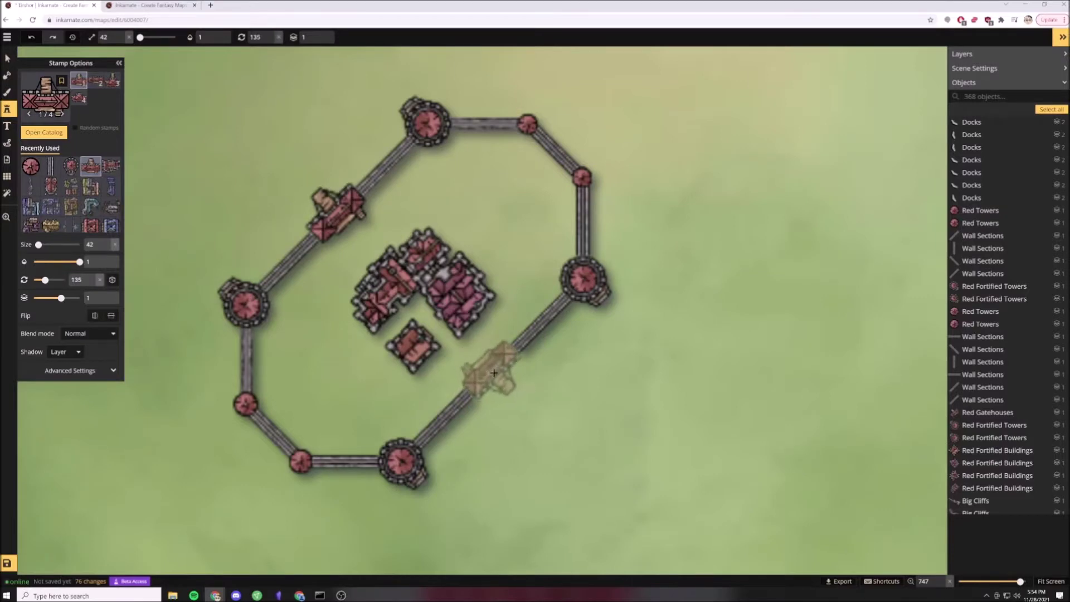
{"action": "scroll", "coordinate": [495, 374], "scroll_direction": "up", "scroll_amount": 4}
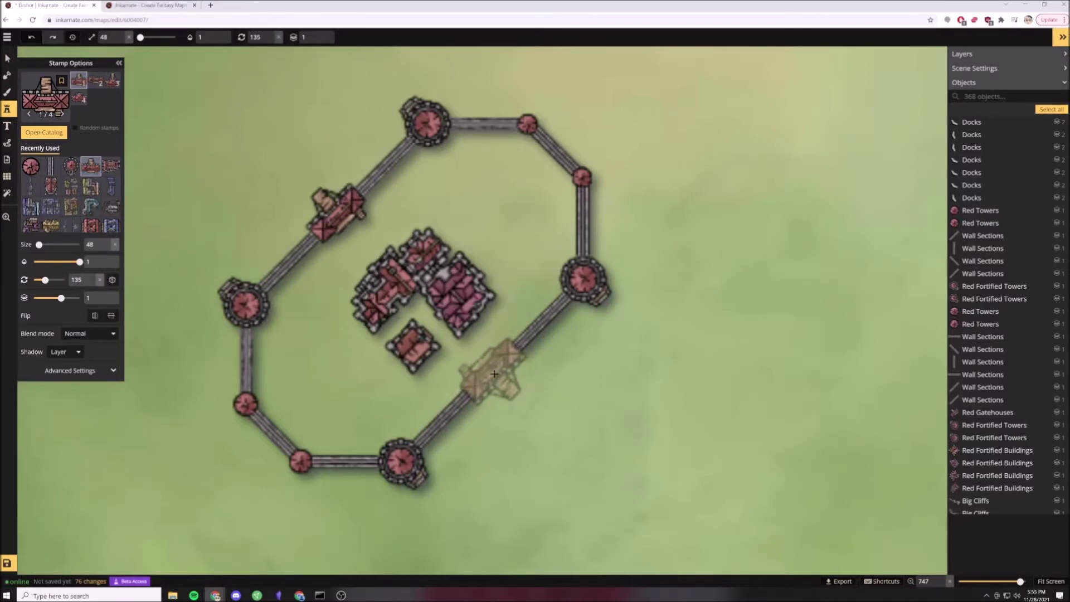
{"action": "left_click", "coordinate": [539, 401]}
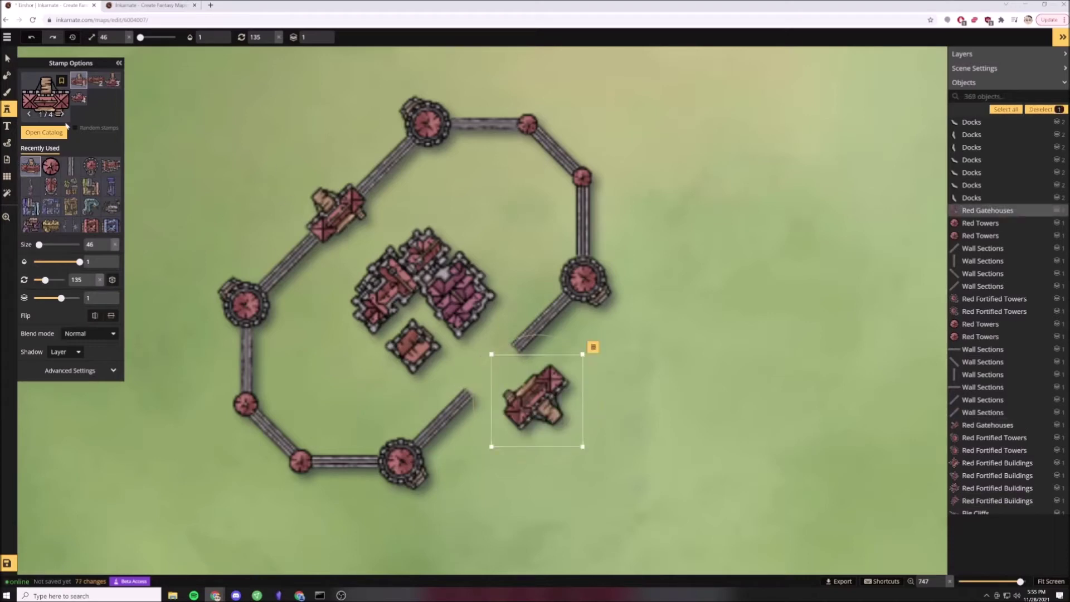
Move the new gatehouse into the southeastern gap so it joins the two diagonal wall sections.
{"action": "left_click", "coordinate": [8, 58]}
{"action": "left_click", "coordinate": [335, 214]}
{"action": "left_click", "coordinate": [535, 400]}
{"action": "left_click_drag", "start_coordinate": [535, 400], "coordinate": [493, 375]}
{"action": "left_click", "coordinate": [612, 410]}
{"action": "scroll", "coordinate": [608, 401], "scroll_direction": "down", "scroll_amount": 5}
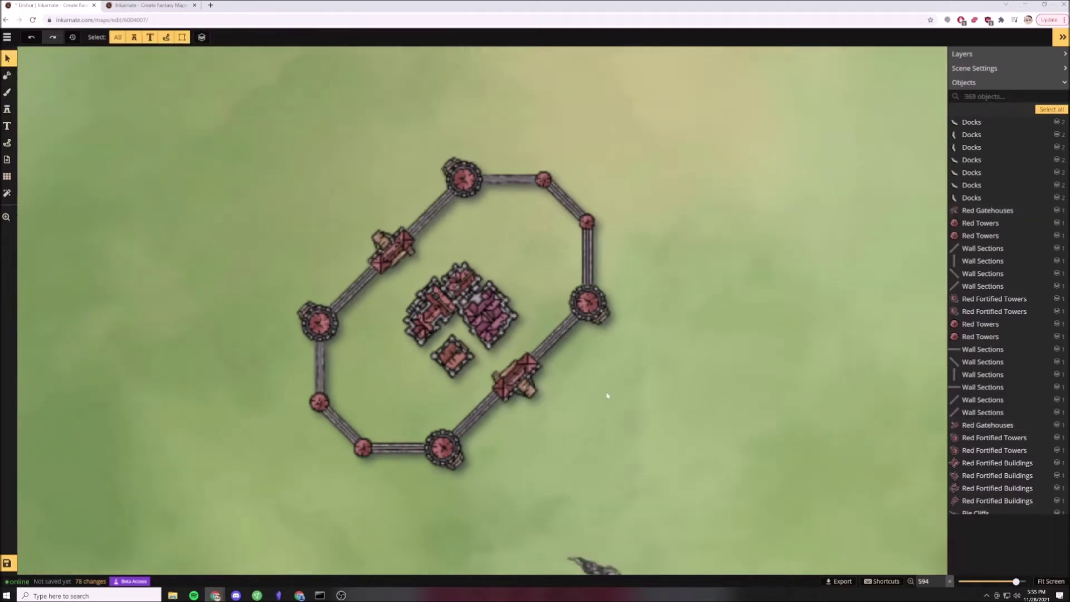
Select the four Red Fortified Buildings and shift them together slightly within the castle walls.
{"action": "scroll", "coordinate": [607, 385], "scroll_direction": "up", "scroll_amount": 2}
{"action": "left_click_drag", "start_coordinate": [459, 308], "coordinate": [518, 365]}
{"action": "left_click", "coordinate": [448, 289], "text": "shift"}
{"action": "left_click_drag", "start_coordinate": [504, 327], "coordinate": [514, 330]}
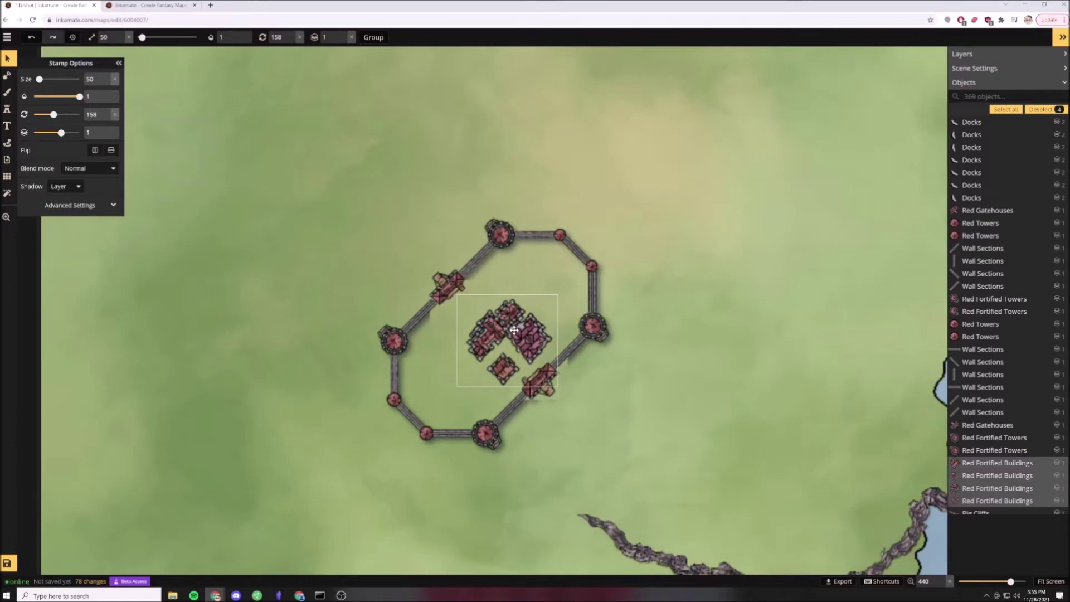
{"action": "left_click", "coordinate": [689, 357]}
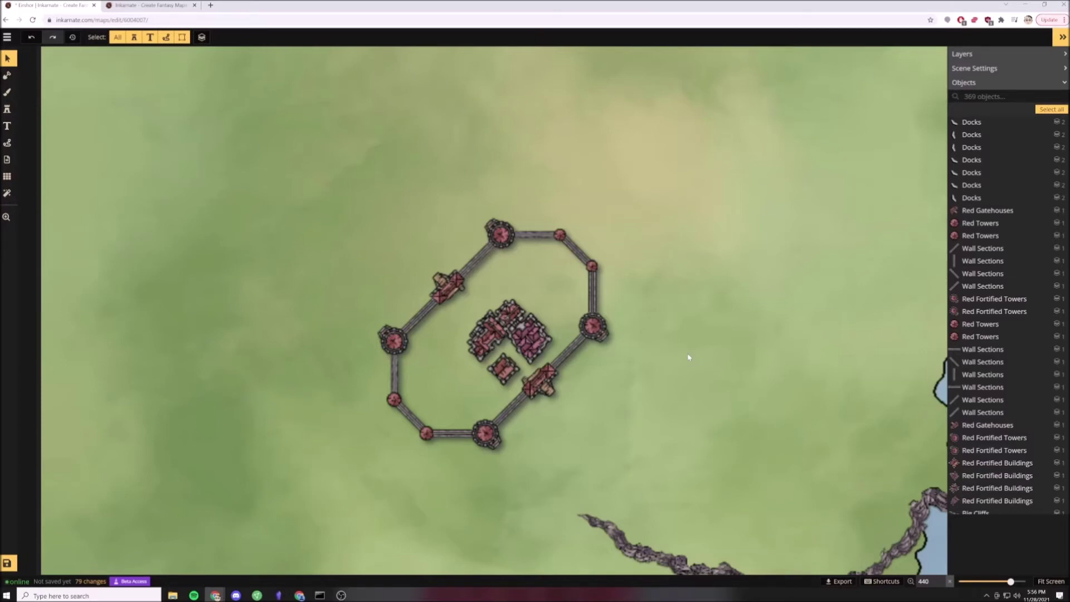
Place an Archery Range stamp at size 42 and rotation 315 in the southwestern part of the castle courtyard.
{"action": "scroll", "coordinate": [513, 516], "scroll_direction": "down", "scroll_amount": 4}
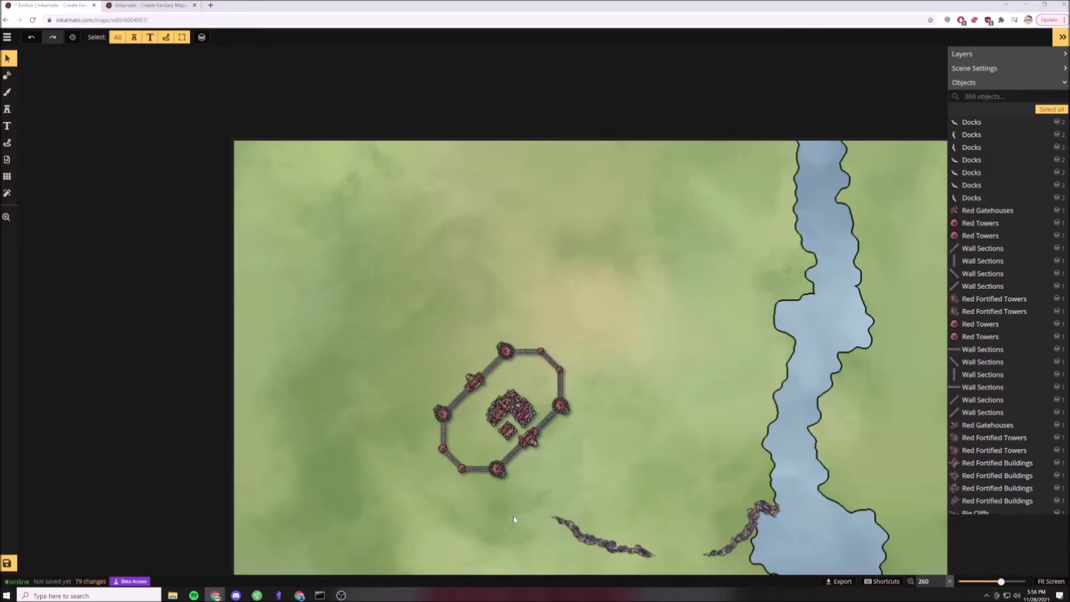
{"action": "left_click", "coordinate": [7, 108]}
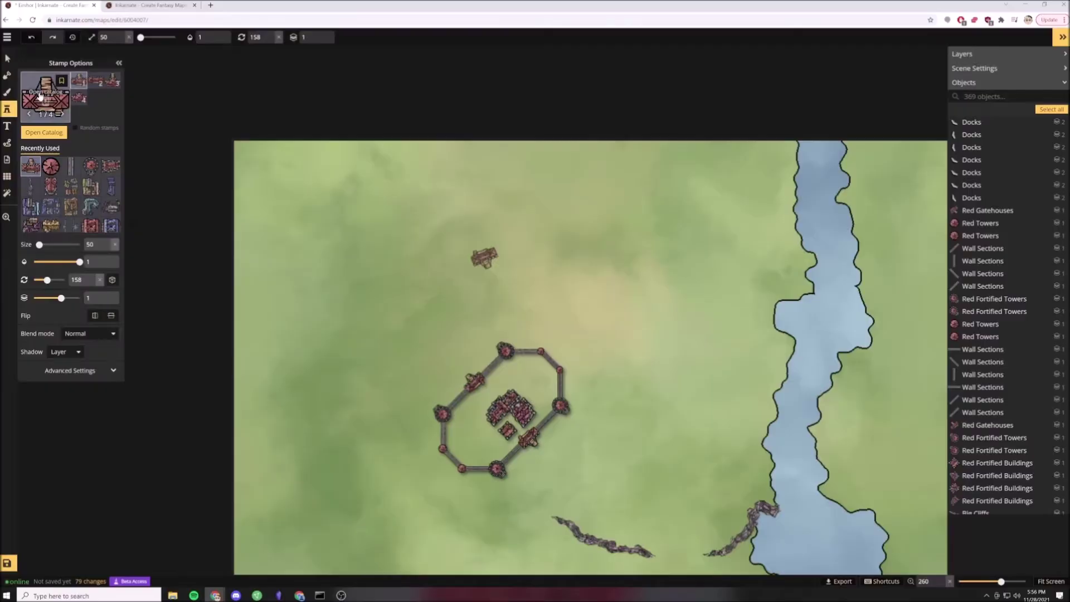
{"action": "left_click", "coordinate": [43, 103]}
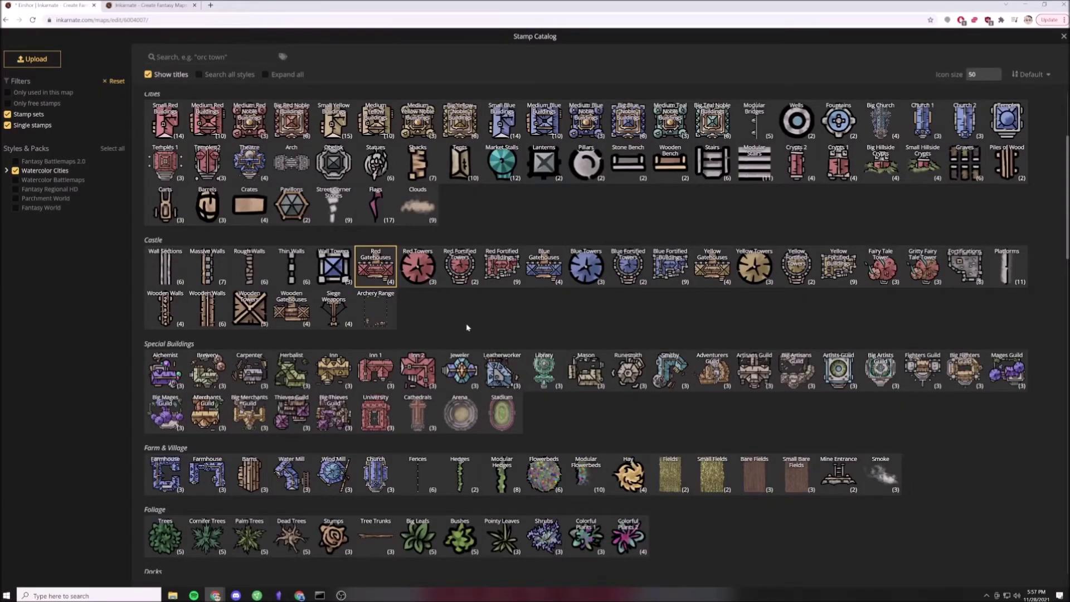
{"action": "left_click", "coordinate": [373, 310]}
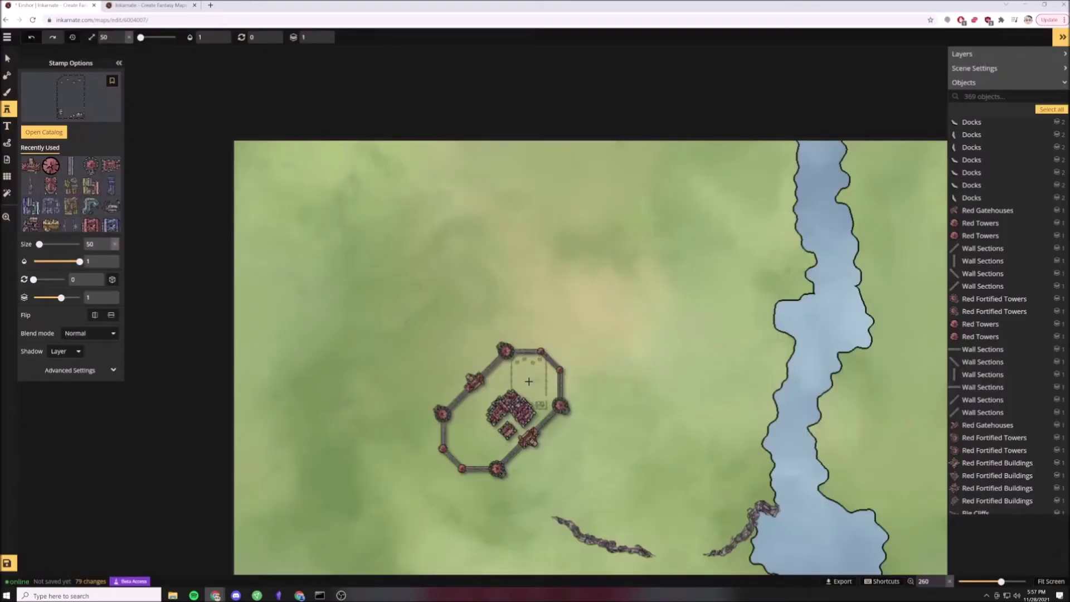
{"action": "scroll", "coordinate": [436, 461], "scroll_direction": "up", "scroll_amount": 3}
{"action": "scroll", "coordinate": [436, 460], "scroll_direction": "down", "scroll_amount": 8}
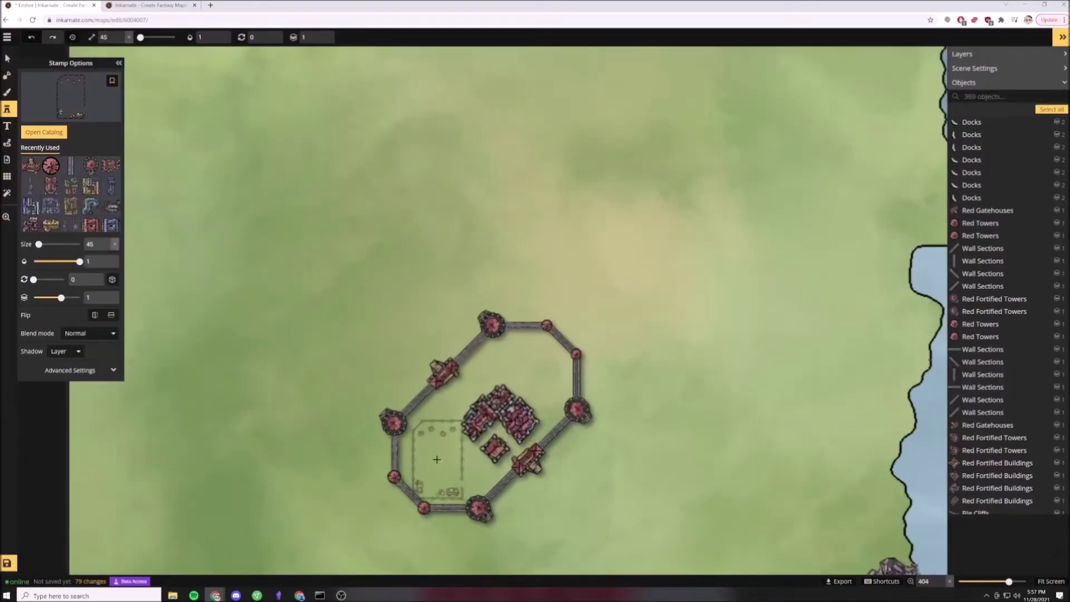
{"action": "scroll", "coordinate": [437, 459], "scroll_direction": "down", "scroll_amount": 3, "text": "shift"}
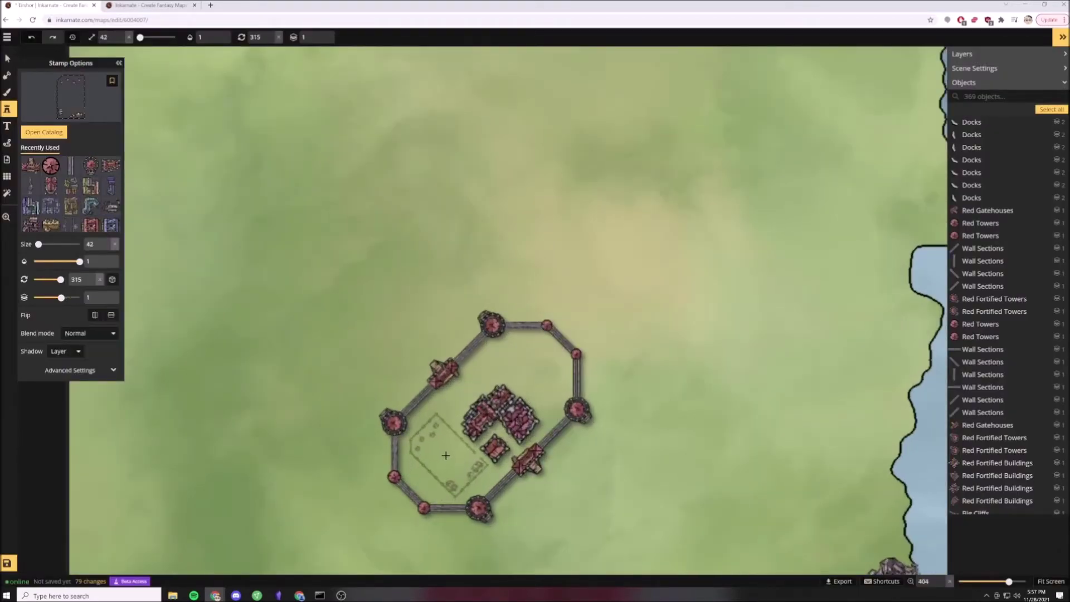
{"action": "left_click", "coordinate": [447, 449]}
{"action": "scroll", "coordinate": [446, 448], "scroll_direction": "up", "scroll_amount": 3}
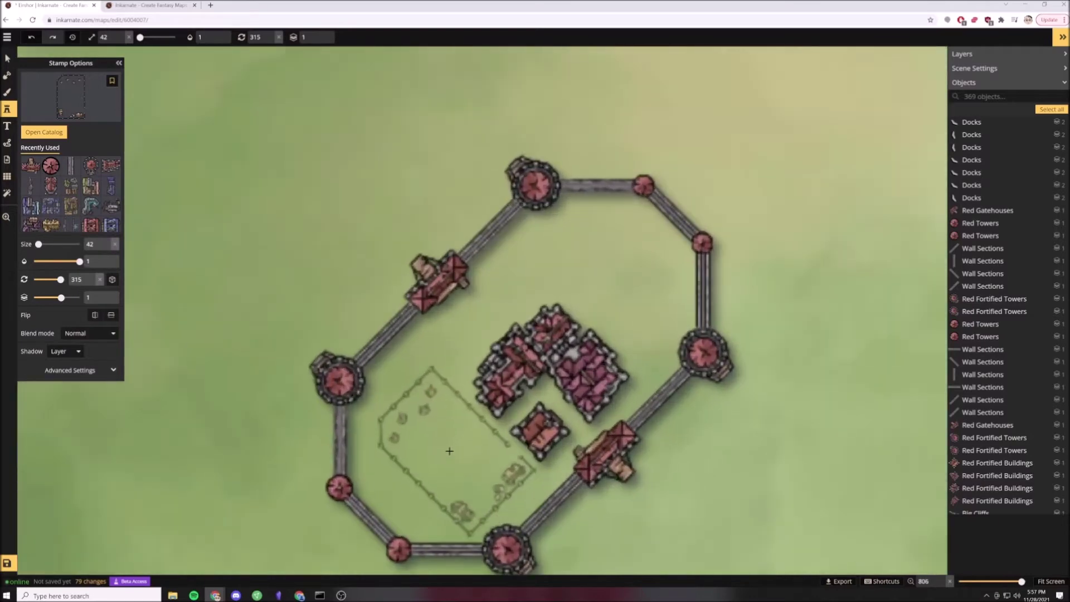
{"action": "key", "text": "Escape"}
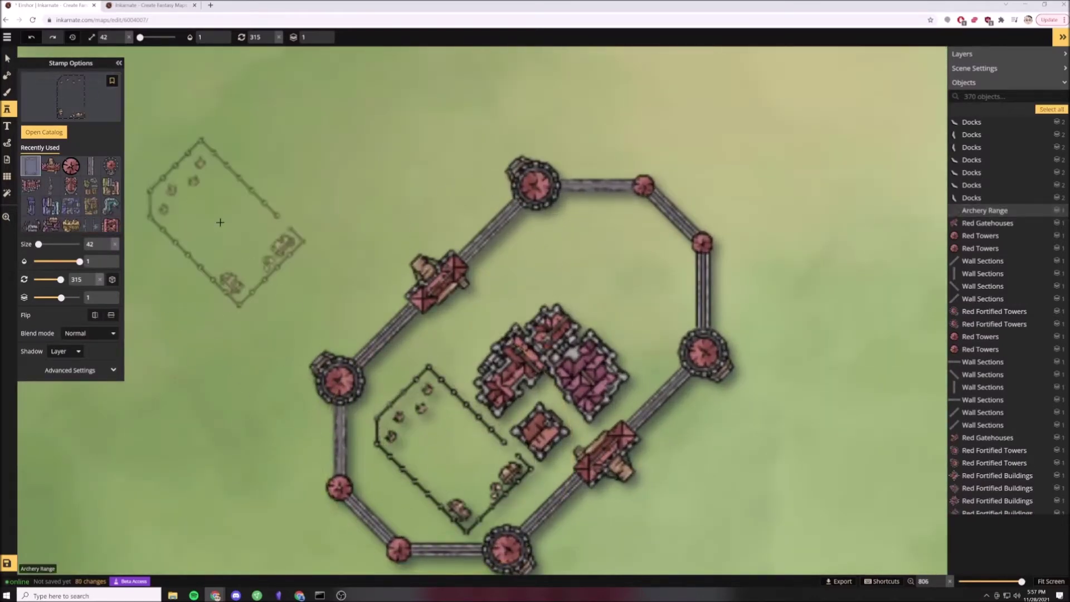
Place the first Temples 1 variant at size 50 and rotation 45 in the castle's northeastern corner.
{"action": "left_click", "coordinate": [63, 95]}
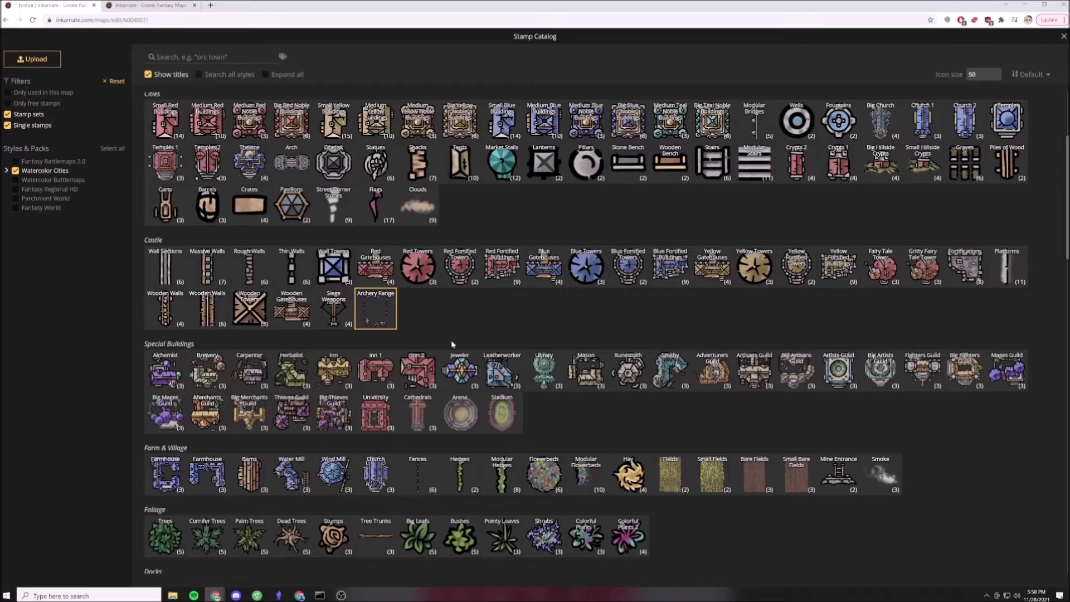
{"action": "scroll", "coordinate": [452, 344], "scroll_direction": "down", "scroll_amount": 2}
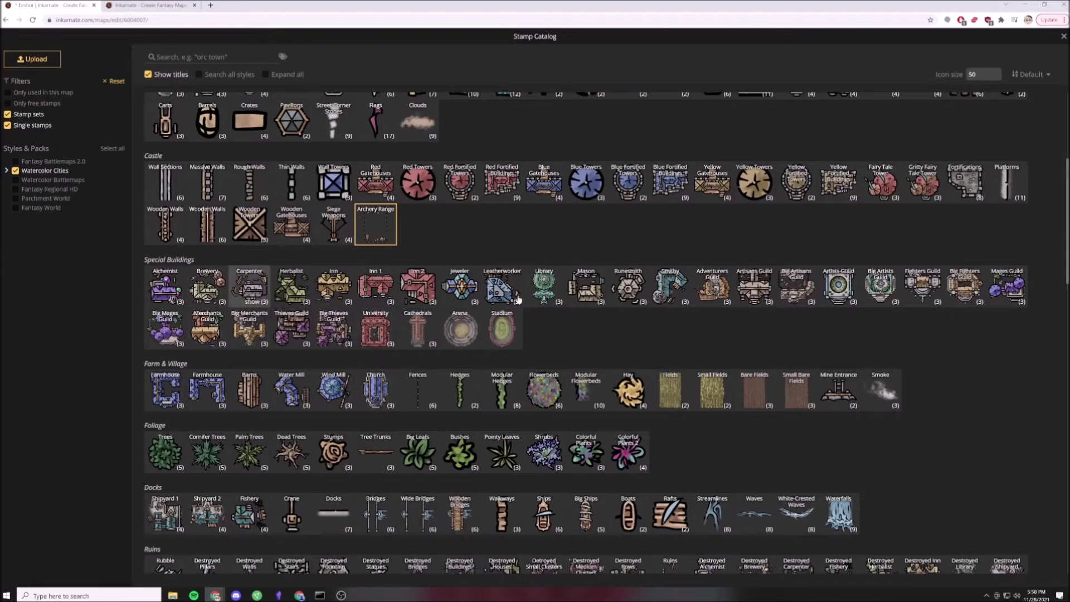
{"action": "scroll", "coordinate": [631, 330], "scroll_direction": "up", "scroll_amount": 5}
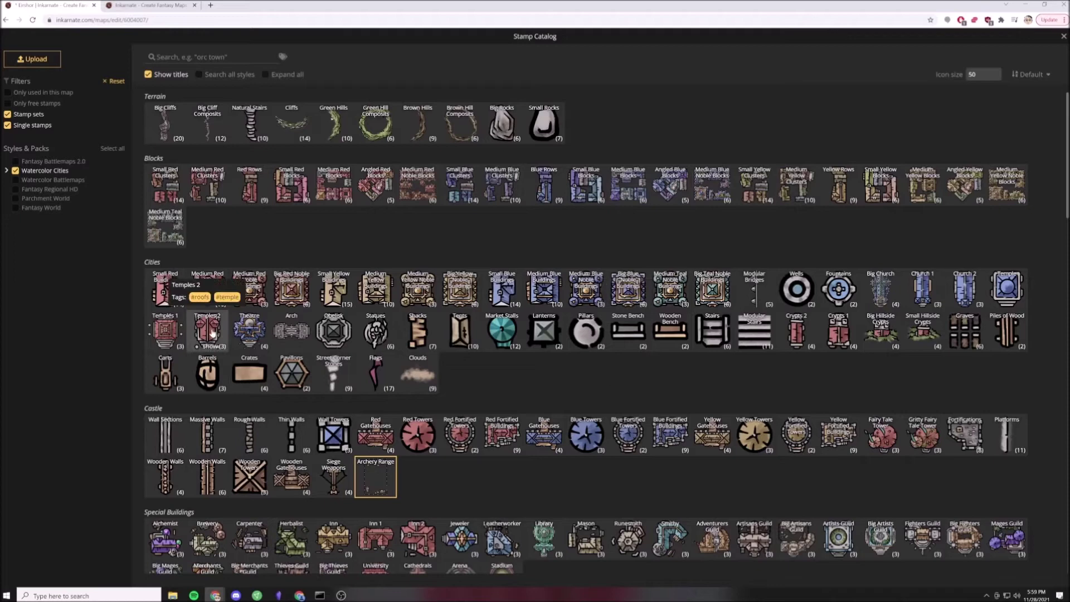
{"action": "left_click", "coordinate": [172, 334]}
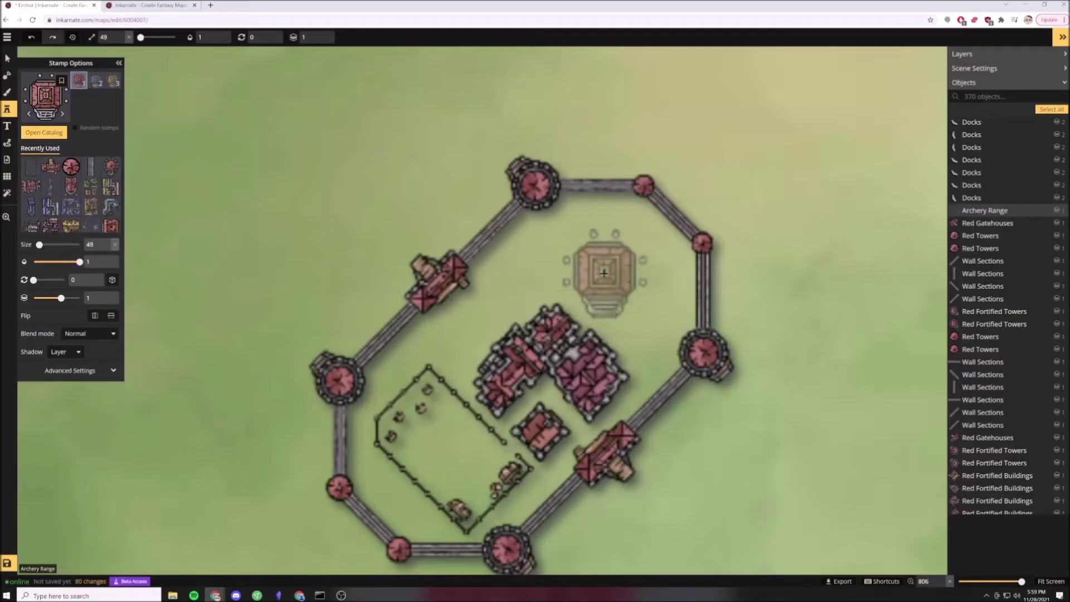
{"action": "scroll", "coordinate": [611, 270], "scroll_direction": "up", "scroll_amount": 2}
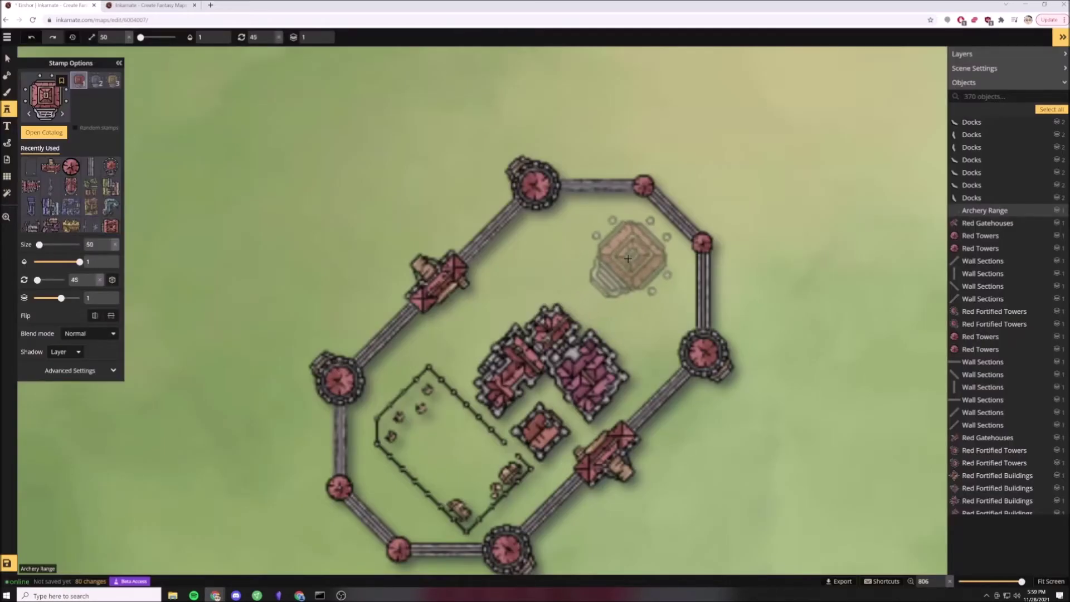
{"action": "left_click", "coordinate": [628, 257]}
{"action": "left_click", "coordinate": [485, 256]}
Browse the stamp catalog for castle details, search it for "barrel" and clear the search.
{"action": "key", "text": "c"}
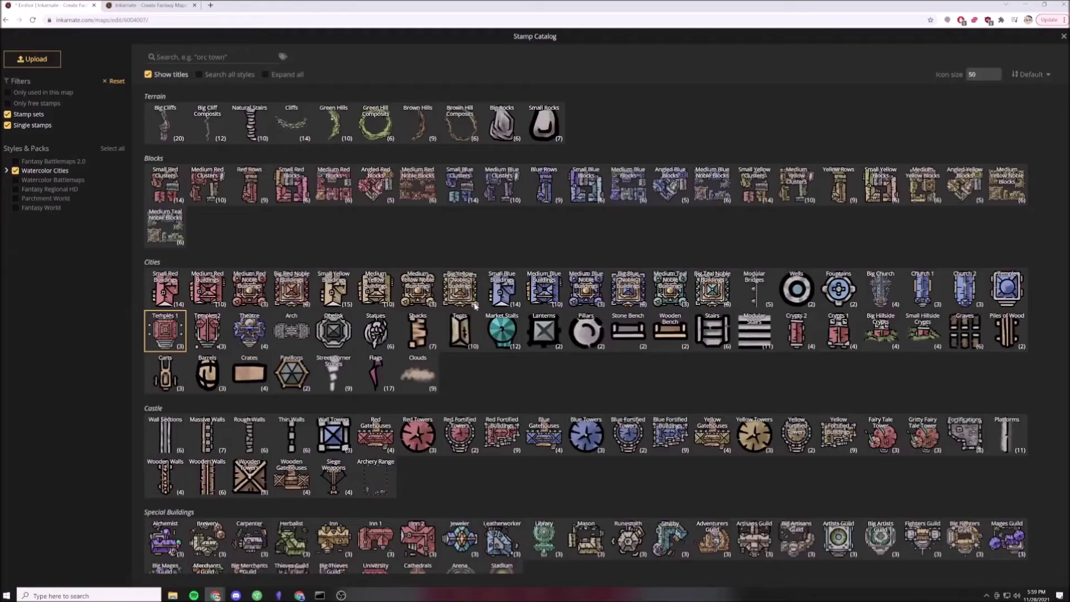
{"action": "scroll", "coordinate": [475, 306], "scroll_direction": "down", "scroll_amount": 5}
{"action": "scroll", "coordinate": [475, 306], "scroll_direction": "down", "scroll_amount": 10}
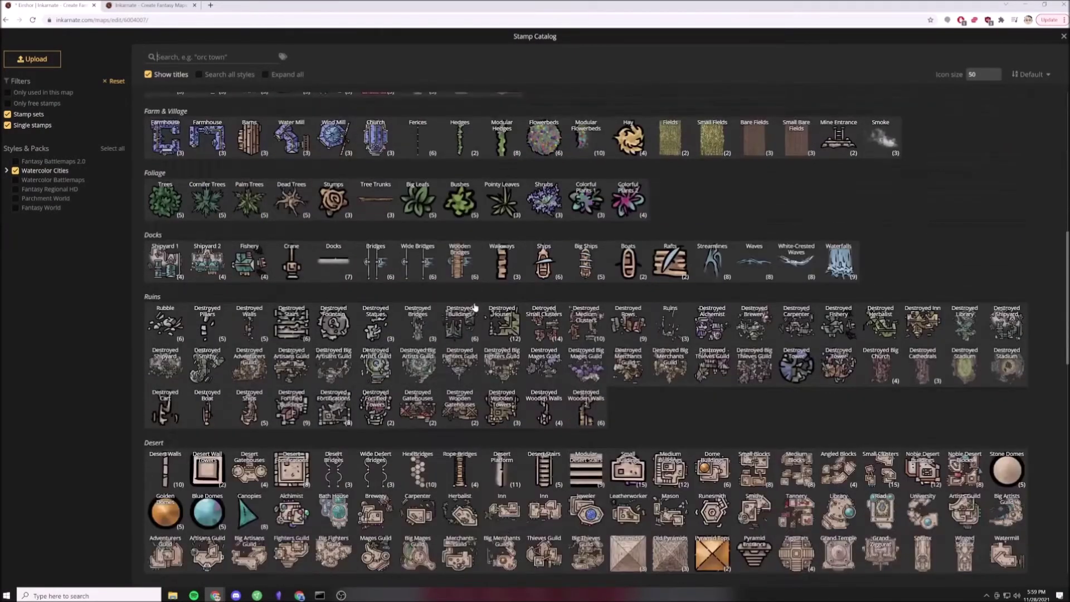
{"action": "scroll", "coordinate": [475, 306], "scroll_direction": "down", "scroll_amount": 7}
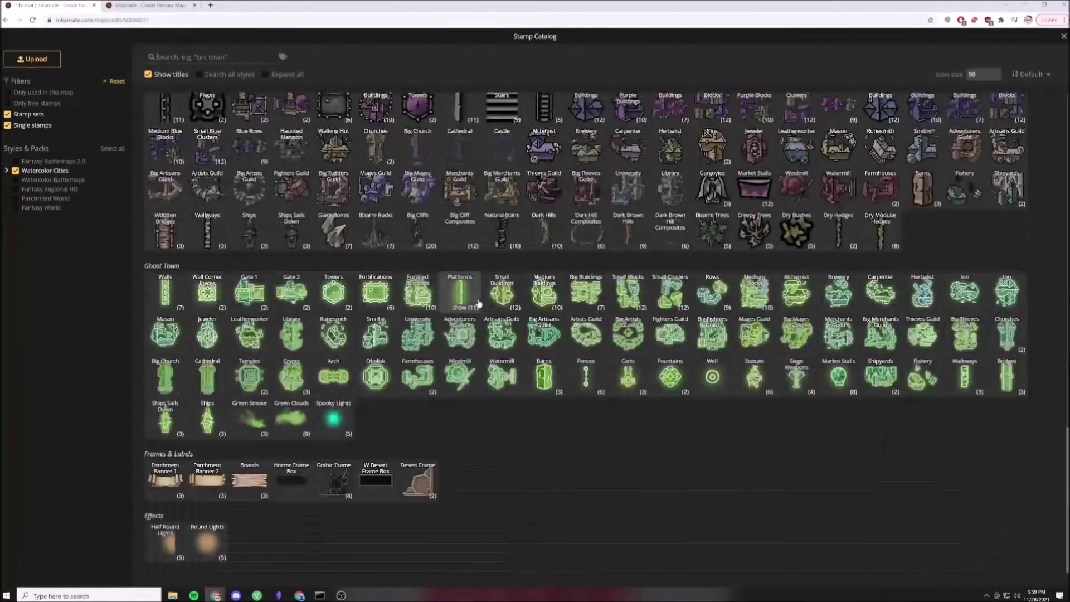
{"action": "scroll", "coordinate": [481, 302], "scroll_direction": "up", "scroll_amount": 20}
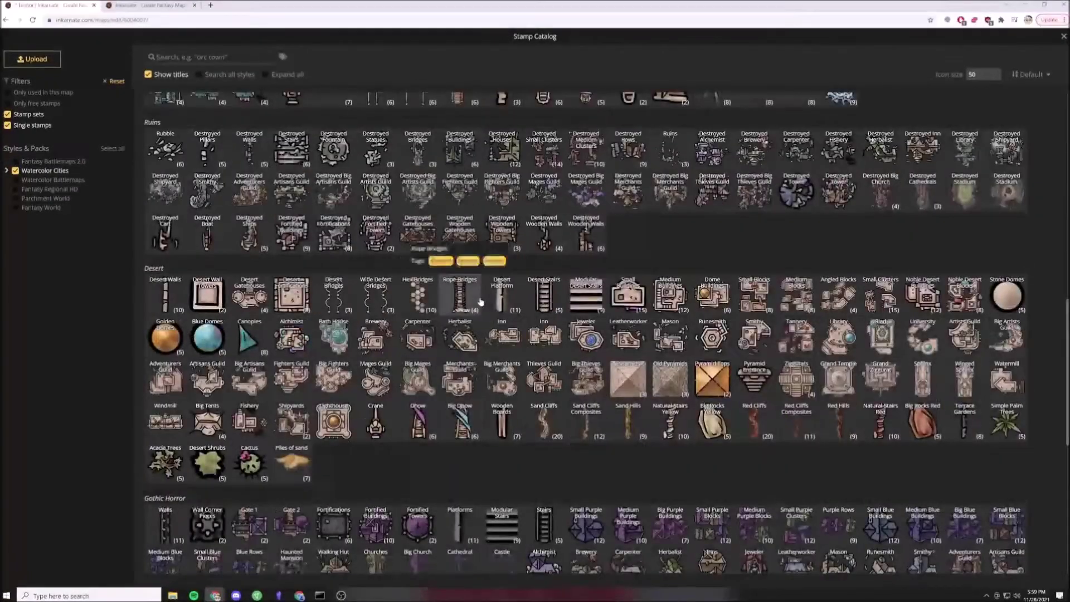
{"action": "type", "text": "barrel"}
{"action": "key", "text": "BackSpace"}
{"action": "key", "text": "BackSpace"}
{"action": "key", "text": "BackSpace"}
{"action": "key", "text": "BackSpace"}
{"action": "key", "text": "BackSpace"}
{"action": "key", "text": "BackSpace"}
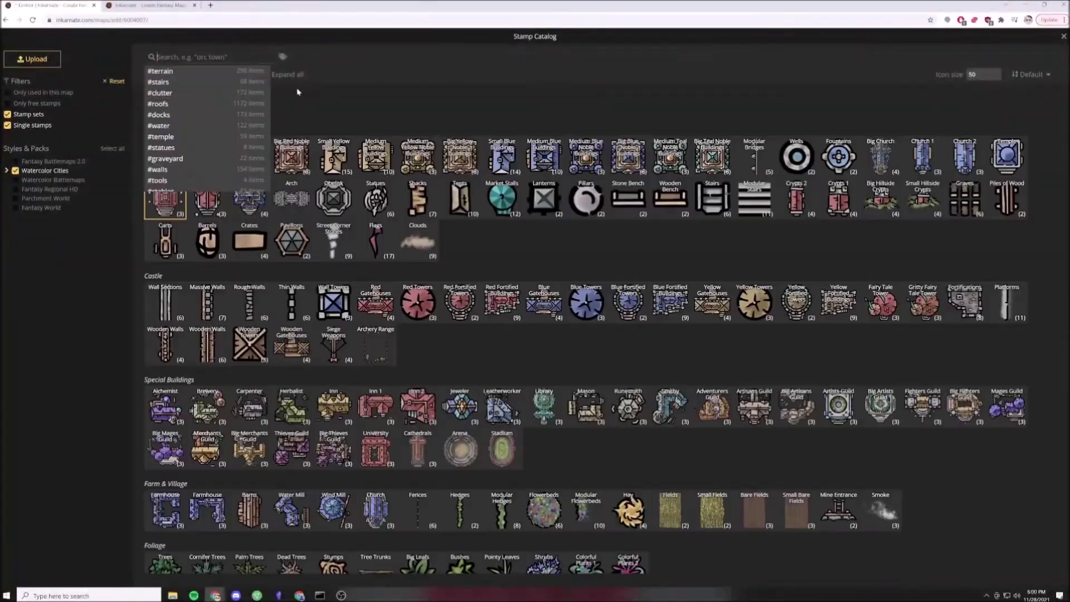
Place two size 42 Fortifications stamps, one beside the archery range at rotation 225 and one inside the northwestern wall at rotation 135.
{"action": "left_click", "coordinate": [966, 298]}
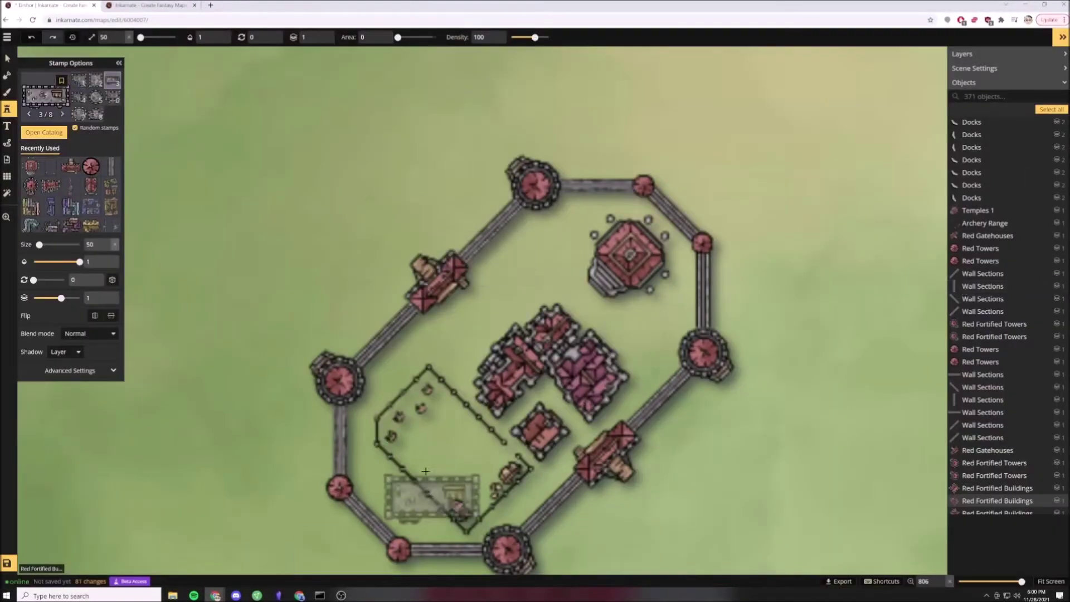
{"action": "scroll", "coordinate": [422, 452], "scroll_direction": "down", "scroll_amount": 4}
{"action": "scroll", "coordinate": [420, 462], "scroll_direction": "down", "scroll_amount": 9}
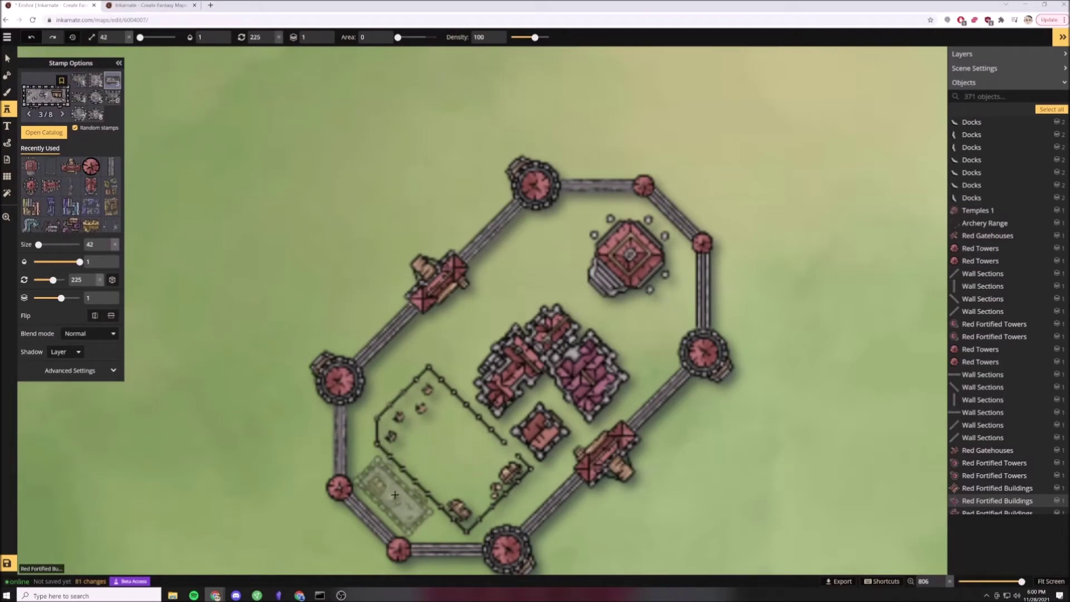
{"action": "left_click", "coordinate": [394, 494]}
{"action": "scroll", "coordinate": [669, 502], "scroll_direction": "down", "scroll_amount": 5}
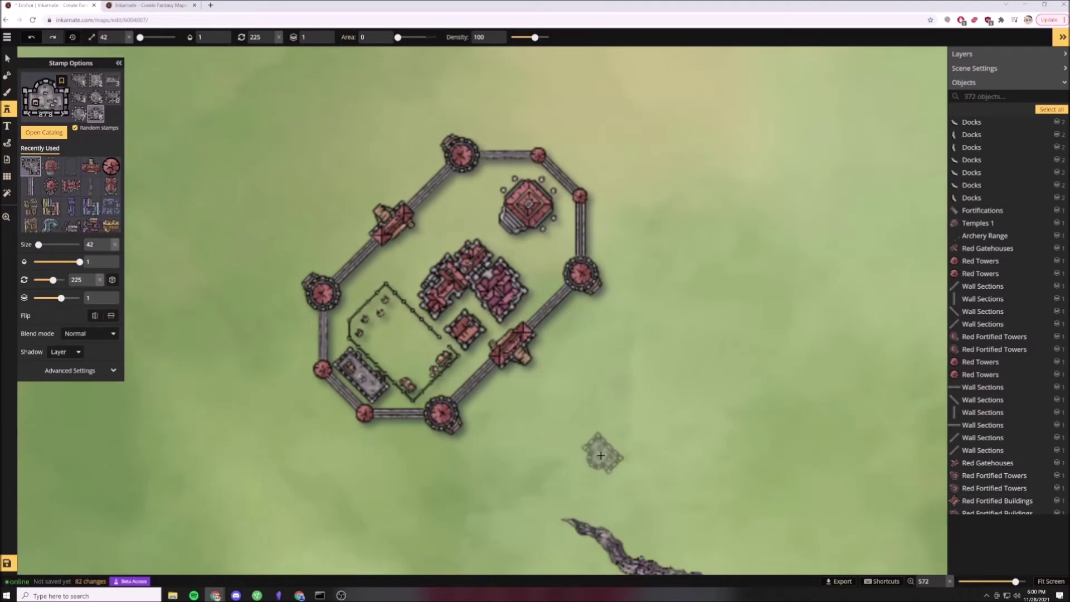
{"action": "scroll", "coordinate": [450, 205], "scroll_direction": "up", "scroll_amount": 6}
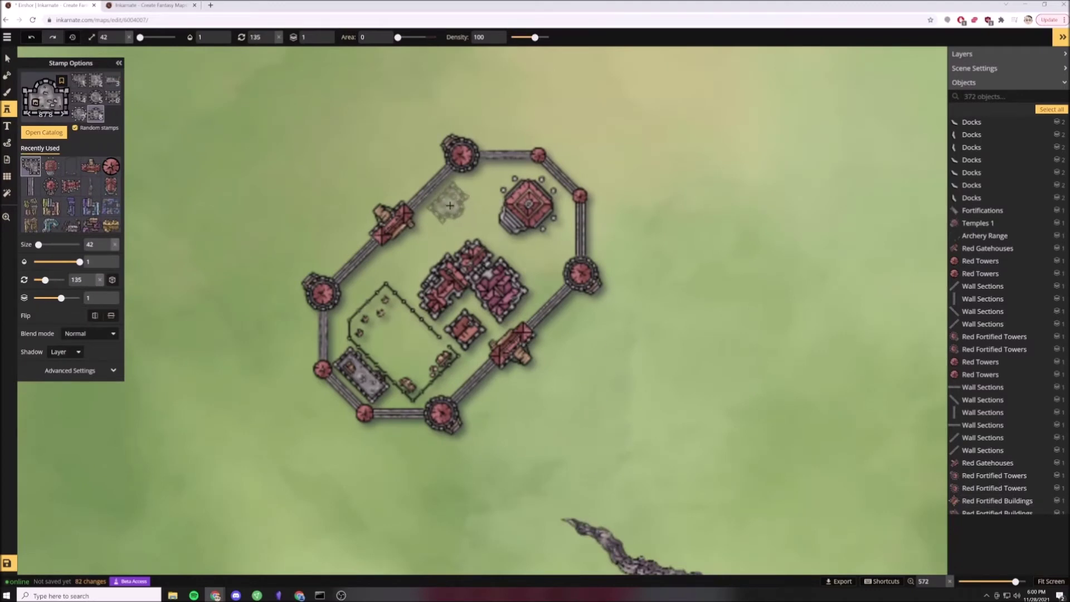
{"action": "left_click", "coordinate": [450, 205]}
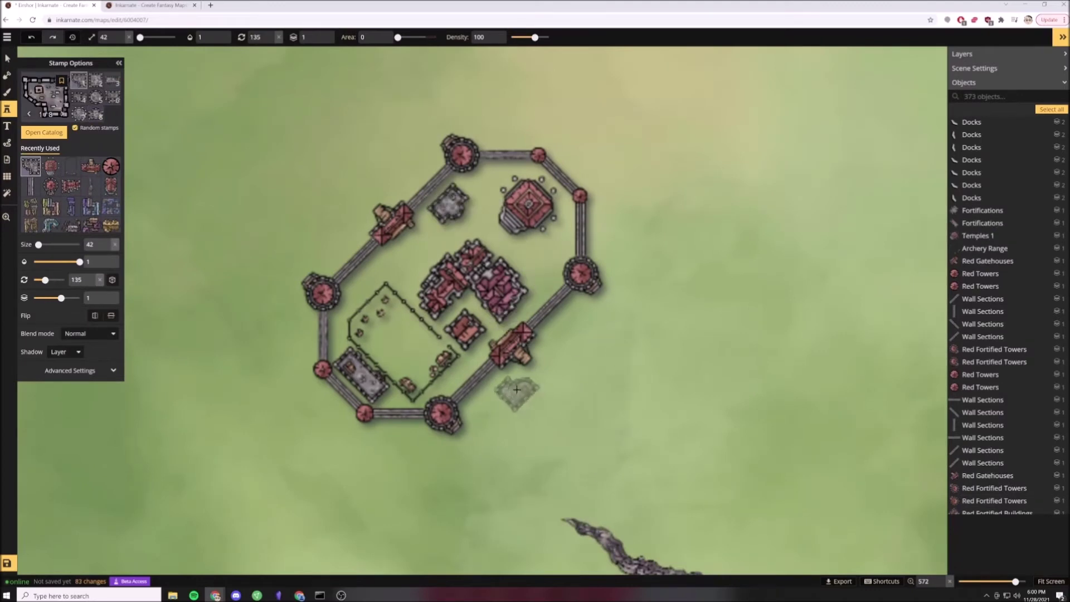
Nudge the central castle buildings, the archery range and the southwestern fortification within the walls.
{"action": "key", "text": "v"}
{"action": "left_click_drag", "start_coordinate": [494, 260], "coordinate": [494, 282]}
{"action": "left_click_drag", "start_coordinate": [380, 323], "coordinate": [385, 316]}
{"action": "left_click_drag", "start_coordinate": [363, 372], "coordinate": [365, 372]}
{"action": "left_click", "coordinate": [662, 450]}
{"action": "scroll", "coordinate": [661, 450], "scroll_direction": "down", "scroll_amount": 4}
{"action": "scroll", "coordinate": [663, 449], "scroll_direction": "down", "scroll_amount": 5}
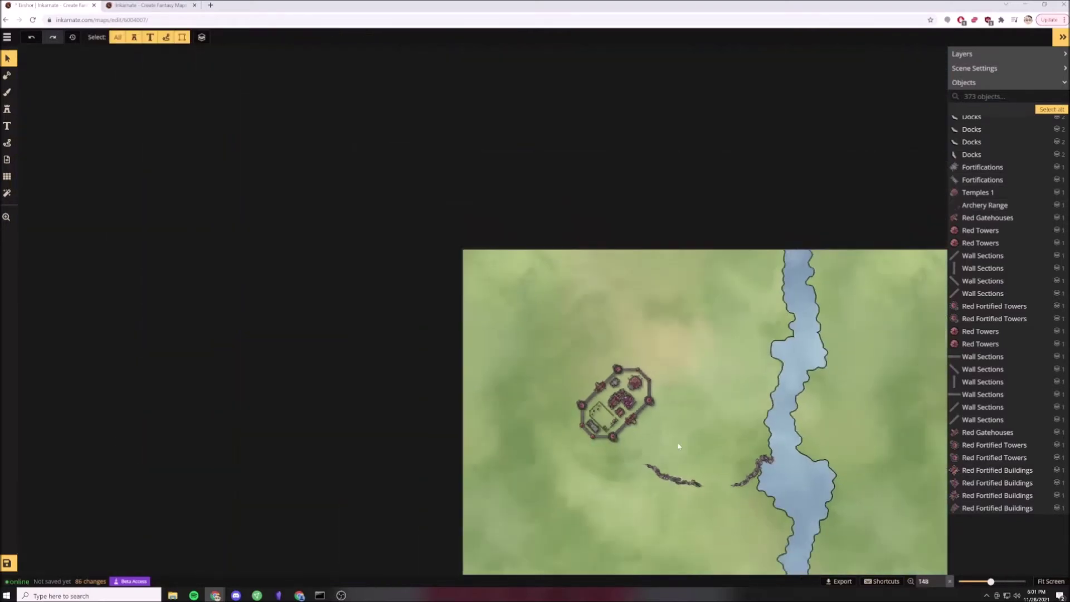
Group all the castle's stamps and shift the group slightly southeast.
{"action": "scroll", "coordinate": [678, 446], "scroll_direction": "up", "scroll_amount": 1}
{"action": "left_click_drag", "start_coordinate": [676, 447], "coordinate": [564, 354]}
{"action": "left_click", "coordinate": [665, 348]}
{"action": "left_click", "coordinate": [682, 404]}
{"action": "left_click_drag", "start_coordinate": [632, 409], "coordinate": [645, 415]}
{"action": "left_click", "coordinate": [727, 440]}
Delete all the Big Cliffs stamps between the castle and the river.
{"action": "scroll", "coordinate": [728, 440], "scroll_direction": "down", "scroll_amount": 2}
{"action": "left_click_drag", "start_coordinate": [735, 432], "coordinate": [438, 165]}
{"action": "scroll", "coordinate": [586, 308], "scroll_direction": "down", "scroll_amount": 1}
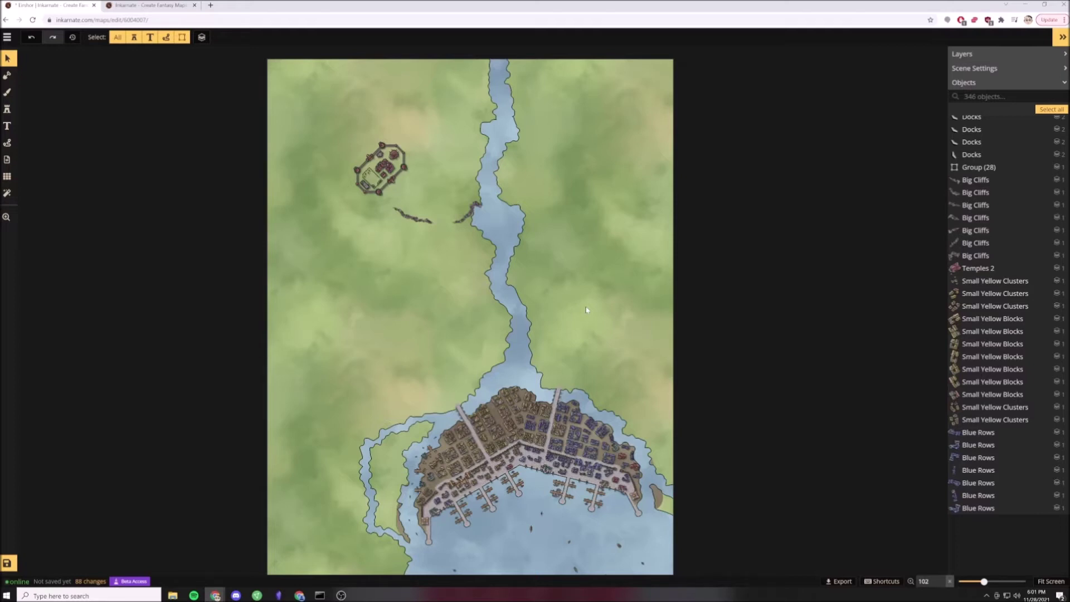
{"action": "left_click_drag", "start_coordinate": [480, 254], "coordinate": [406, 205]}
{"action": "key", "text": "Delete"}
{"action": "left_click", "coordinate": [401, 211]}
{"action": "key", "text": "Delete"}
Move the castle group southward to the open land west of the river.
{"action": "left_click_drag", "start_coordinate": [386, 168], "coordinate": [361, 259]}
{"action": "left_click", "coordinate": [442, 249]}
{"action": "scroll", "coordinate": [444, 254], "scroll_direction": "up", "scroll_amount": 1}
{"action": "left_click", "coordinate": [398, 230]}
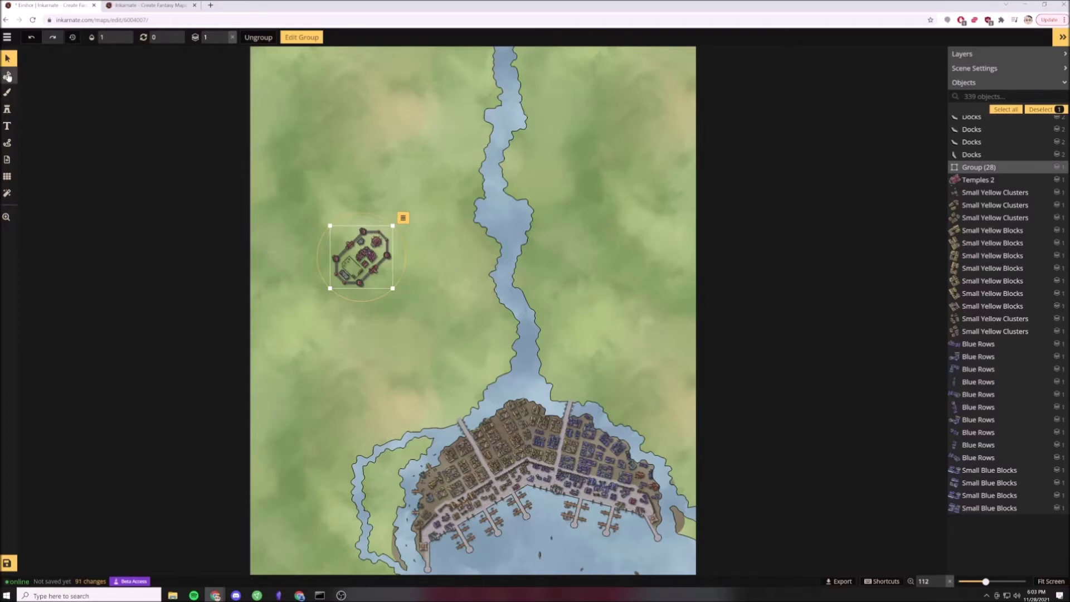
Erase the northern river down to its lower stretch above the city with the mask in Subtract mode, and set the mask size to 16.
{"action": "left_click", "coordinate": [8, 77]}
{"action": "mouse_move", "coordinate": [505, 49]}
{"action": "left_mouse_down"}
{"action": "mouse_move", "coordinate": [447, 92]}
{"action": "mouse_move", "coordinate": [493, 150]}
{"action": "left_mouse_up"}
{"action": "left_click_drag", "start_coordinate": [55, 115], "coordinate": [71, 115]}
{"action": "mouse_move", "coordinate": [493, 185]}
{"action": "left_mouse_down"}
{"action": "mouse_move", "coordinate": [545, 211]}
{"action": "mouse_move", "coordinate": [537, 296]}
{"action": "left_mouse_up"}
{"action": "left_click", "coordinate": [97, 97]}
{"action": "left_click_drag", "start_coordinate": [71, 115], "coordinate": [48, 115]}
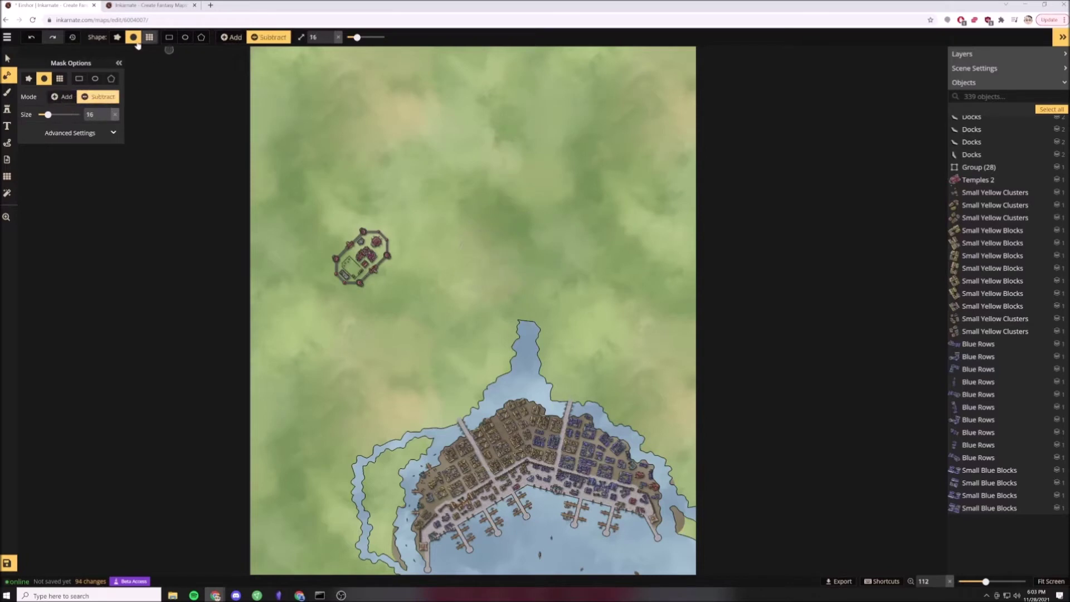
Carve a rough-edged lake at the river's northern end above the city, using the rough mask brush with roughness 8.
{"action": "left_click", "coordinate": [117, 37]}
{"action": "scroll", "coordinate": [515, 307], "scroll_direction": "down", "scroll_amount": 3}
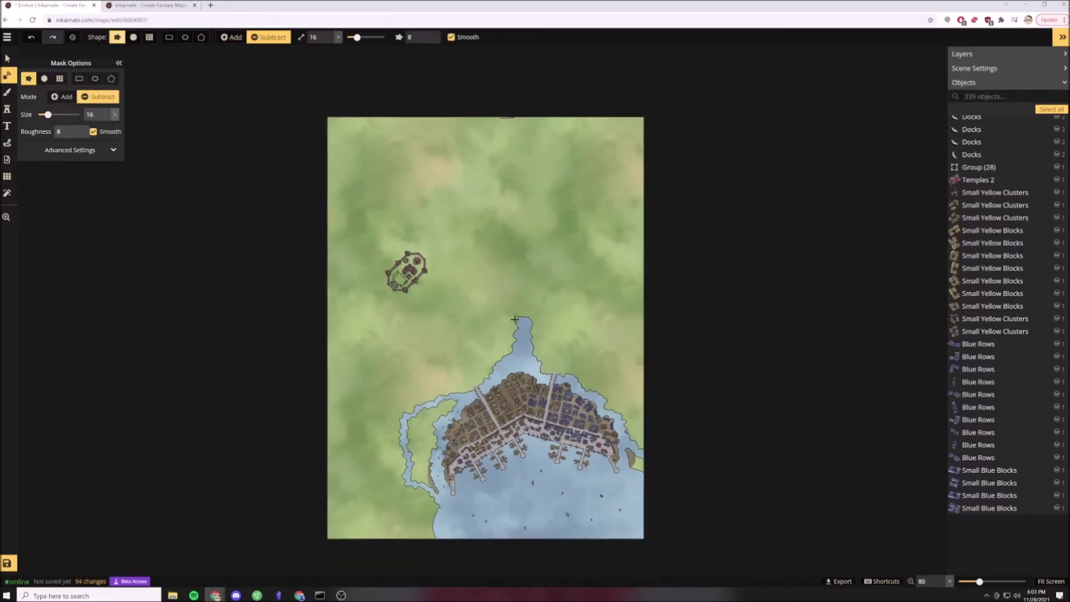
{"action": "scroll", "coordinate": [512, 336], "scroll_direction": "up", "scroll_amount": 4}
{"action": "mouse_move", "coordinate": [506, 349]}
{"action": "left_mouse_down"}
{"action": "mouse_move", "coordinate": [514, 317]}
{"action": "mouse_move", "coordinate": [487, 333]}
{"action": "mouse_move", "coordinate": [533, 320]}
{"action": "mouse_move", "coordinate": [532, 345]}
{"action": "mouse_move", "coordinate": [521, 337]}
{"action": "mouse_move", "coordinate": [532, 353]}
{"action": "mouse_move", "coordinate": [510, 322]}
{"action": "left_mouse_up"}
Carve a size 16 channel from the lake southwest to the western river loop.
{"action": "left_click", "coordinate": [58, 115]}
{"action": "left_click_drag", "start_coordinate": [57, 115], "coordinate": [48, 115]}
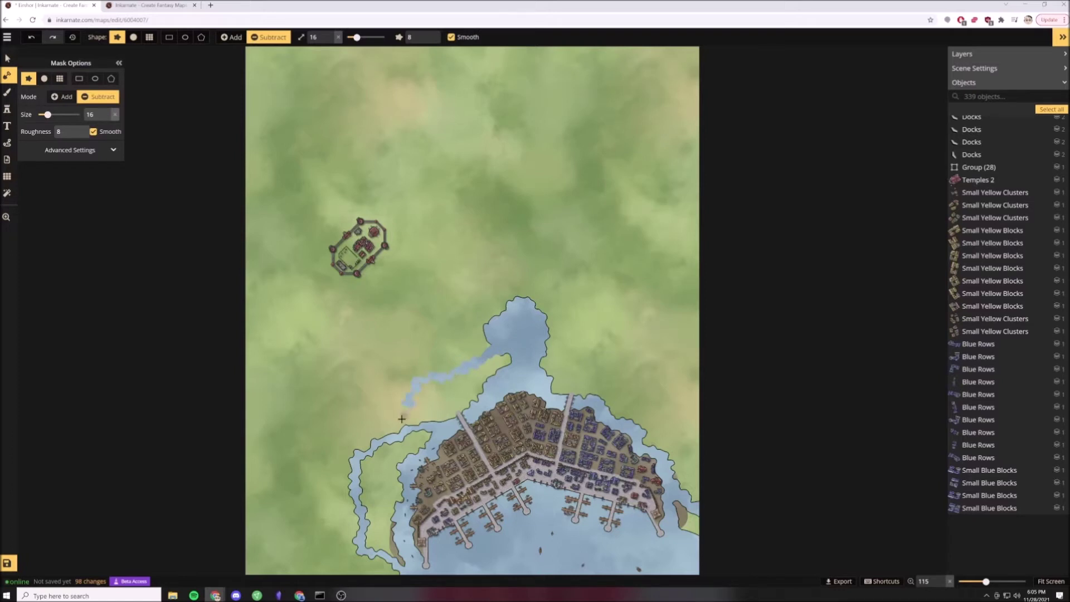
{"action": "left_click_drag", "start_coordinate": [390, 434], "coordinate": [393, 430]}
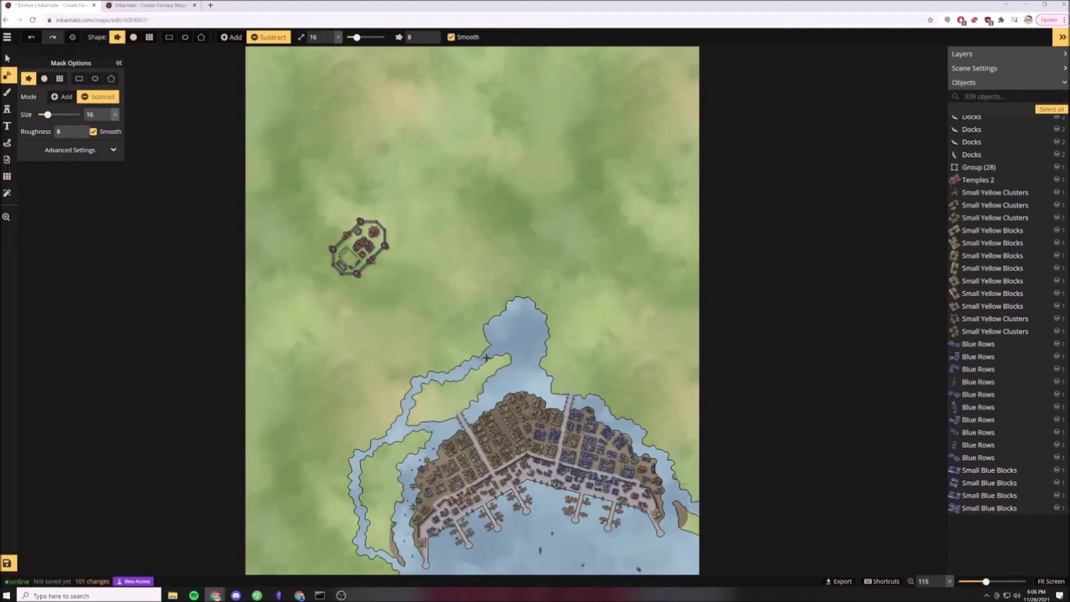
Touch up the banks of the new channel and the lake's shoreline by subtracting small bits of land.
{"action": "scroll", "coordinate": [458, 382], "scroll_direction": "up", "scroll_amount": 10}
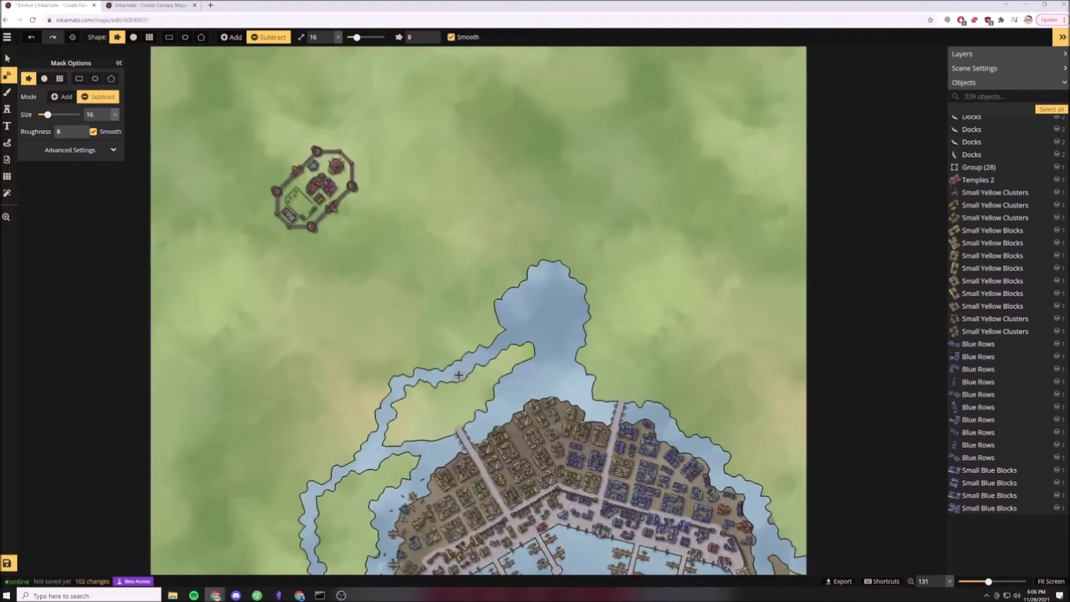
{"action": "scroll", "coordinate": [458, 355], "scroll_direction": "up", "scroll_amount": 1}
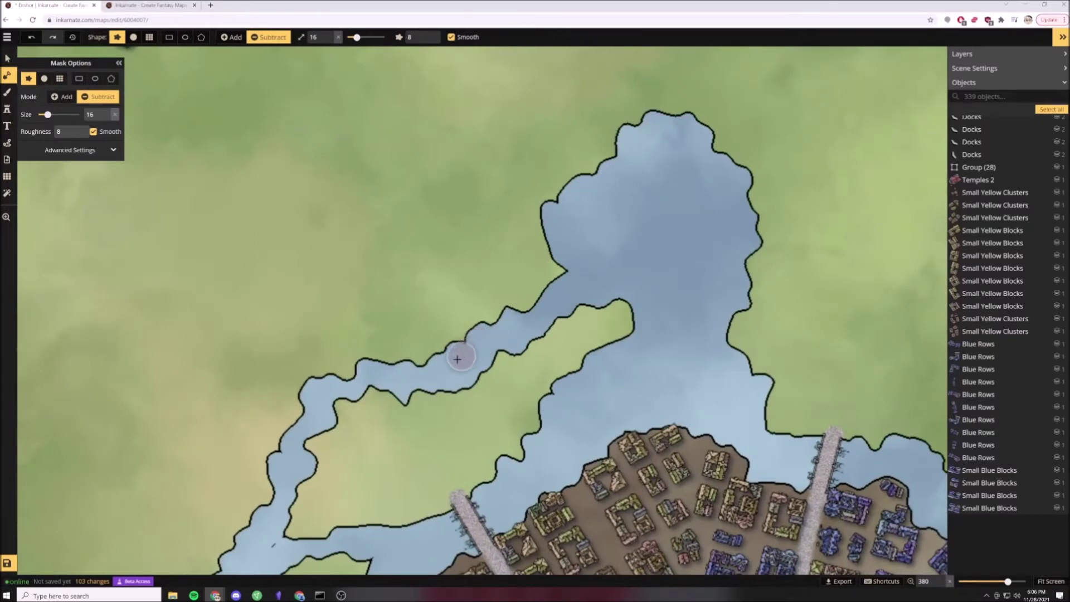
{"action": "left_click_drag", "start_coordinate": [483, 331], "coordinate": [491, 329]}
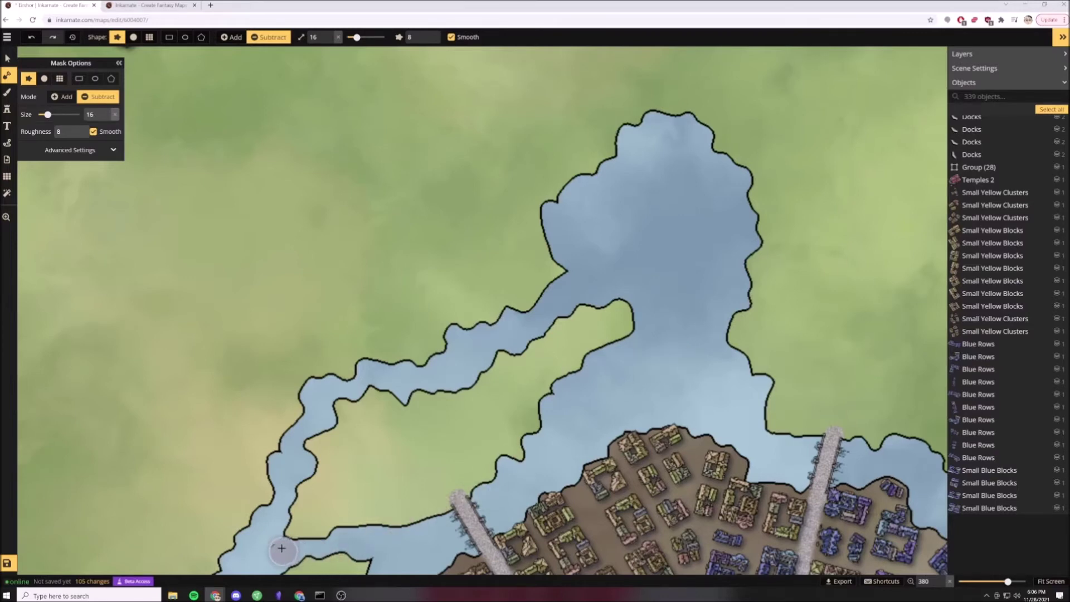
{"action": "left_click", "coordinate": [277, 527]}
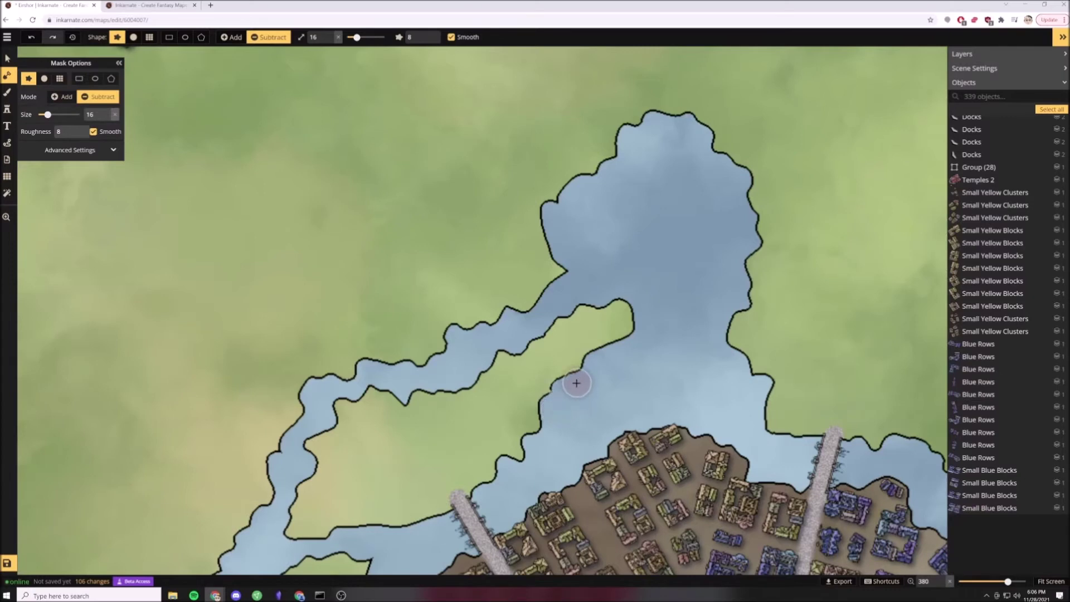
{"action": "left_click", "coordinate": [732, 364]}
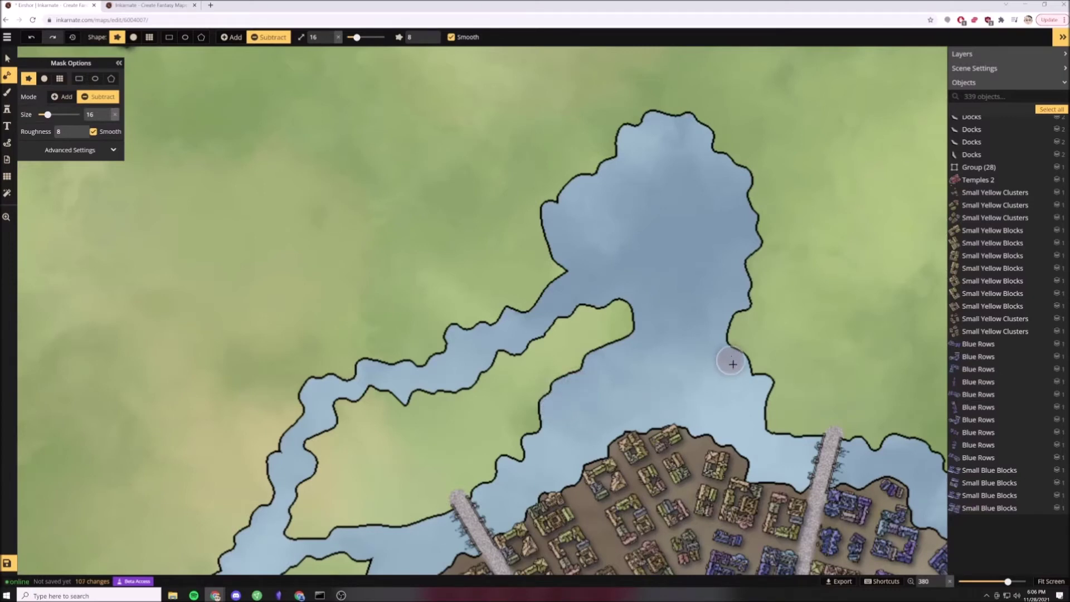
{"action": "left_click", "coordinate": [757, 390]}
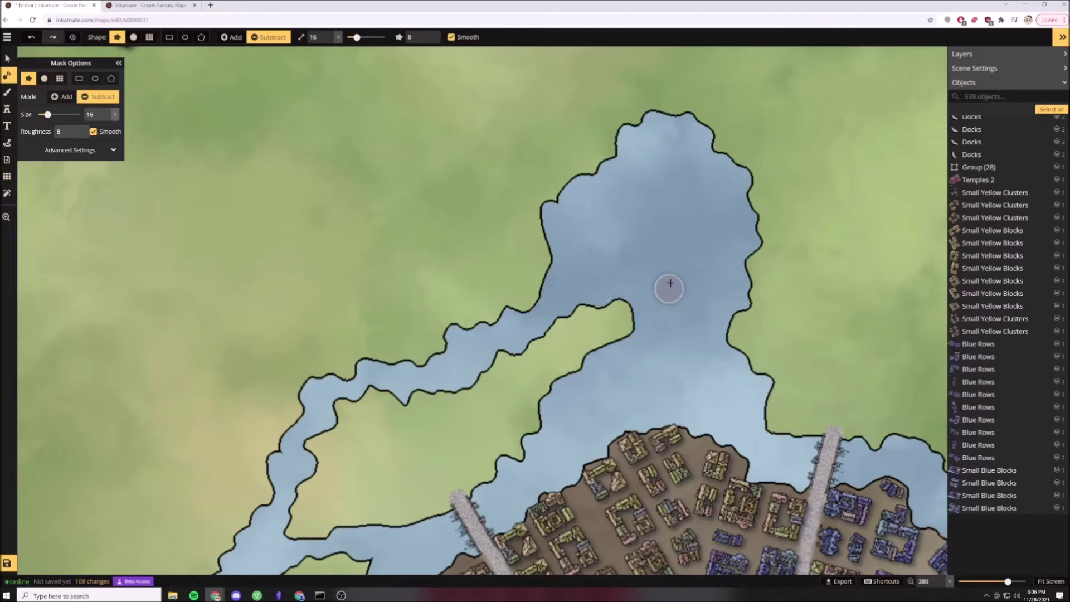
Restore land on the lake's west shore beside the channel mouth with the mask in Add mode at a small brush size.
{"action": "left_click", "coordinate": [69, 102]}
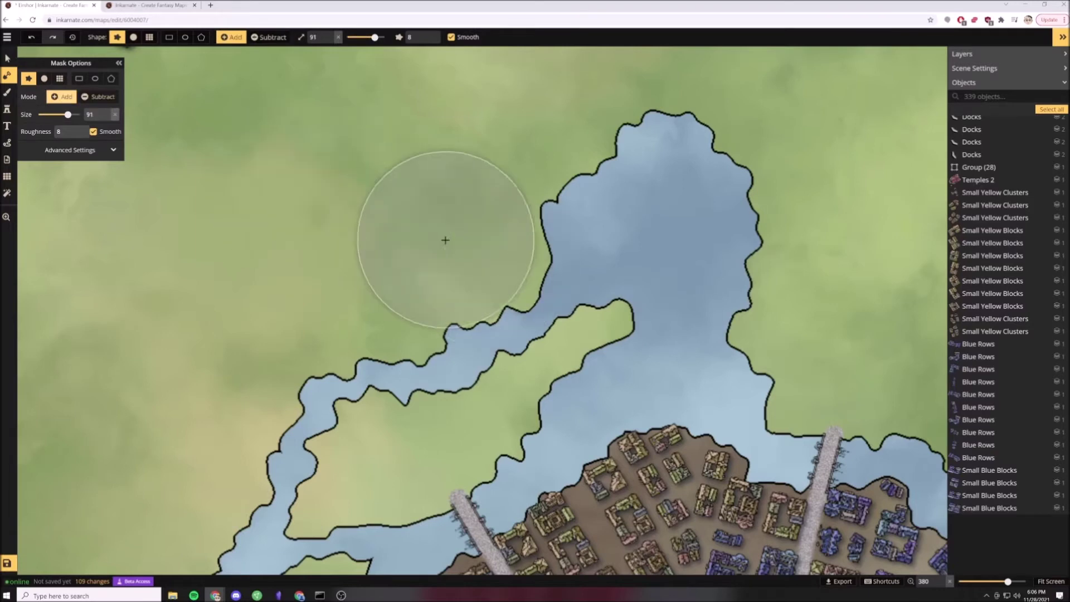
{"action": "scroll", "coordinate": [511, 258], "scroll_direction": "down", "scroll_amount": 10}
{"action": "key", "text": "bracketleft"}
{"action": "key", "text": "bracketleft"}
{"action": "key", "text": "bracketleft"}
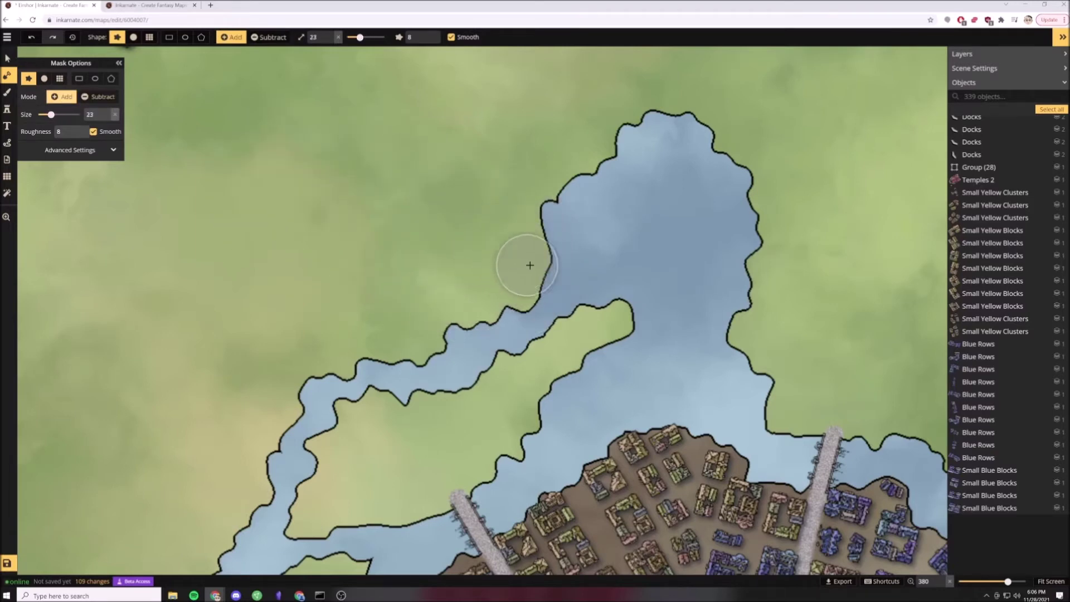
{"action": "mouse_move", "coordinate": [534, 274]}
{"action": "left_mouse_down"}
{"action": "mouse_move", "coordinate": [559, 278]}
{"action": "mouse_move", "coordinate": [513, 265]}
{"action": "left_mouse_up"}
Form a small island in the middle of the lake by adding land and trimming it with the Add and Subtract mask modes.
{"action": "scroll", "coordinate": [430, 269], "scroll_direction": "down", "scroll_amount": 5}
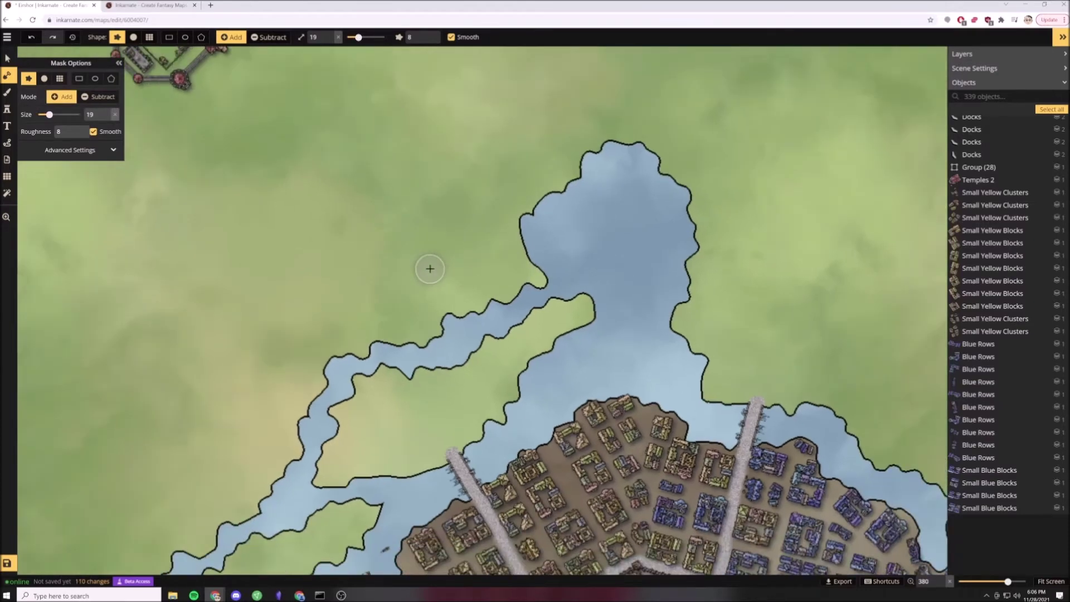
{"action": "scroll", "coordinate": [430, 269], "scroll_direction": "down", "scroll_amount": 3}
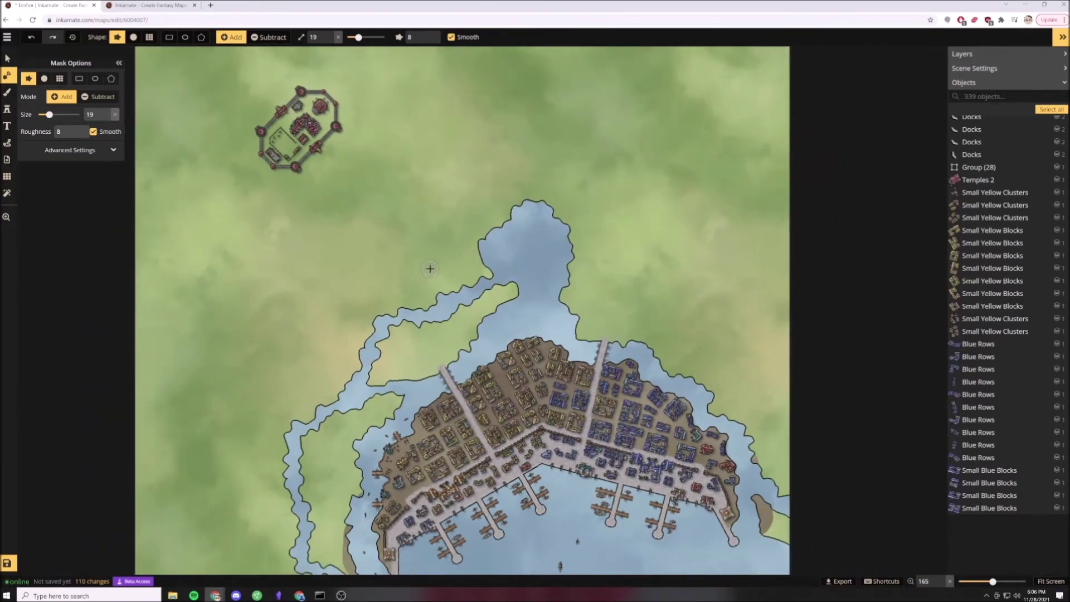
{"action": "scroll", "coordinate": [430, 269], "scroll_direction": "down", "scroll_amount": 3}
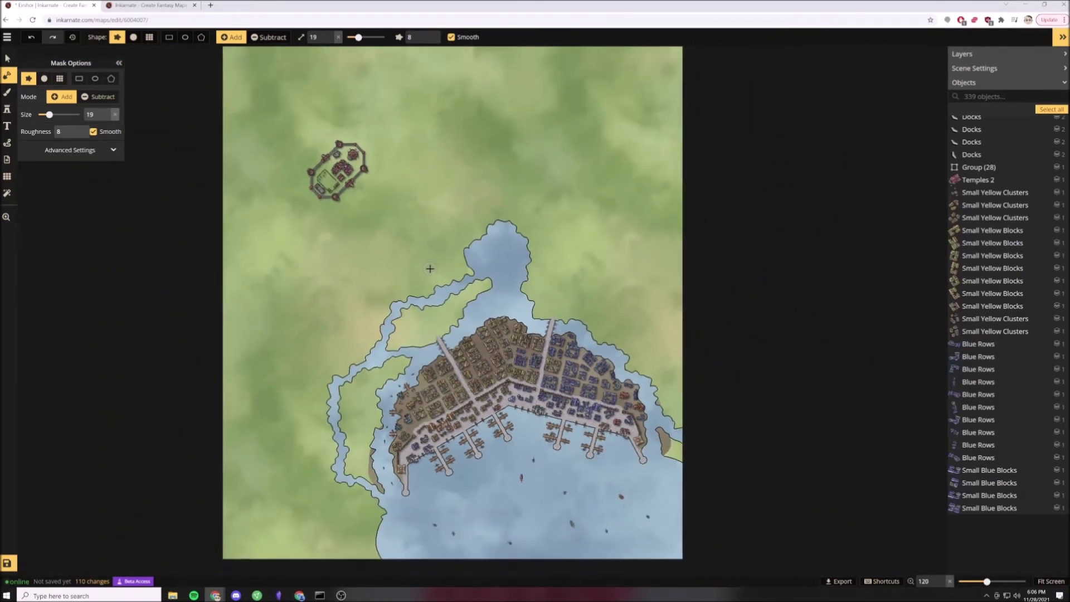
{"action": "scroll", "coordinate": [429, 269], "scroll_direction": "down", "scroll_amount": 1}
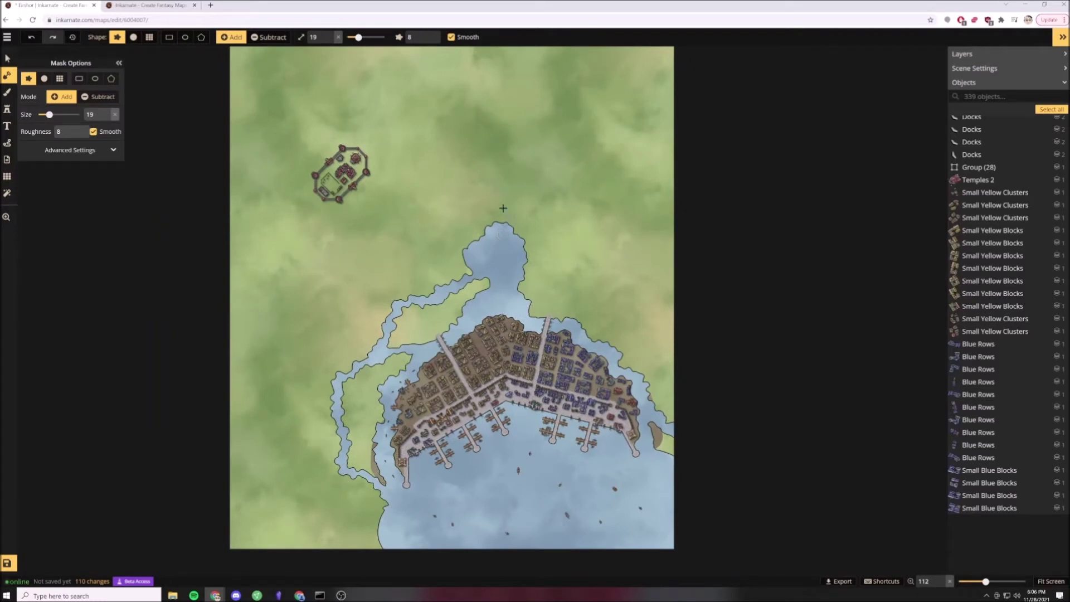
{"action": "left_click_drag", "start_coordinate": [492, 193], "coordinate": [469, 276]}
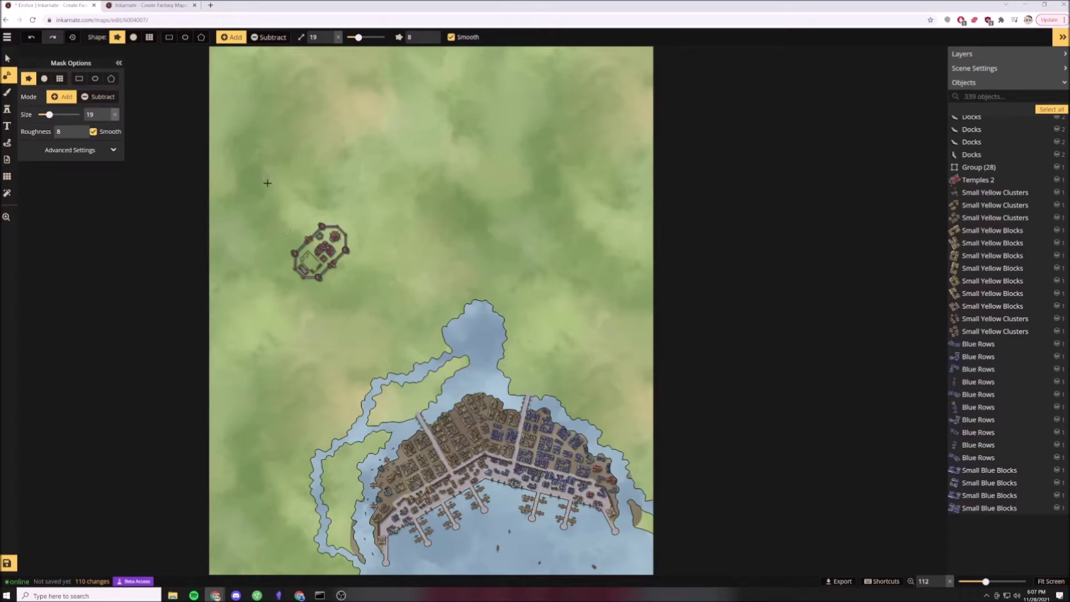
{"action": "key", "text": "x"}
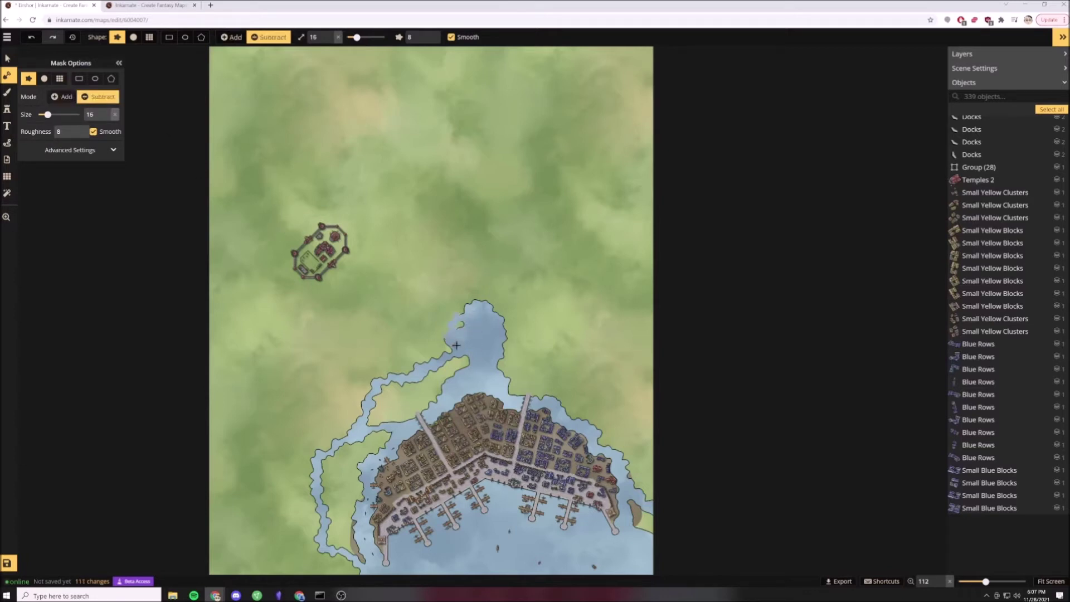
{"action": "key", "text": "x"}
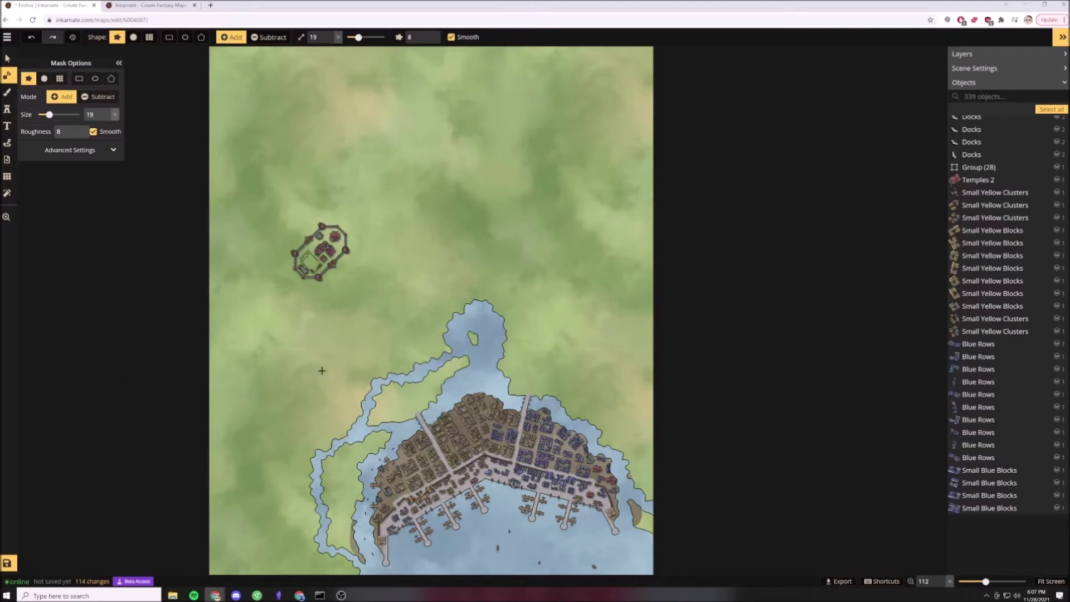
Move the castle group slightly northwest.
{"action": "scroll", "coordinate": [467, 341], "scroll_direction": "up", "scroll_amount": 1}
{"action": "left_click", "coordinate": [8, 59]}
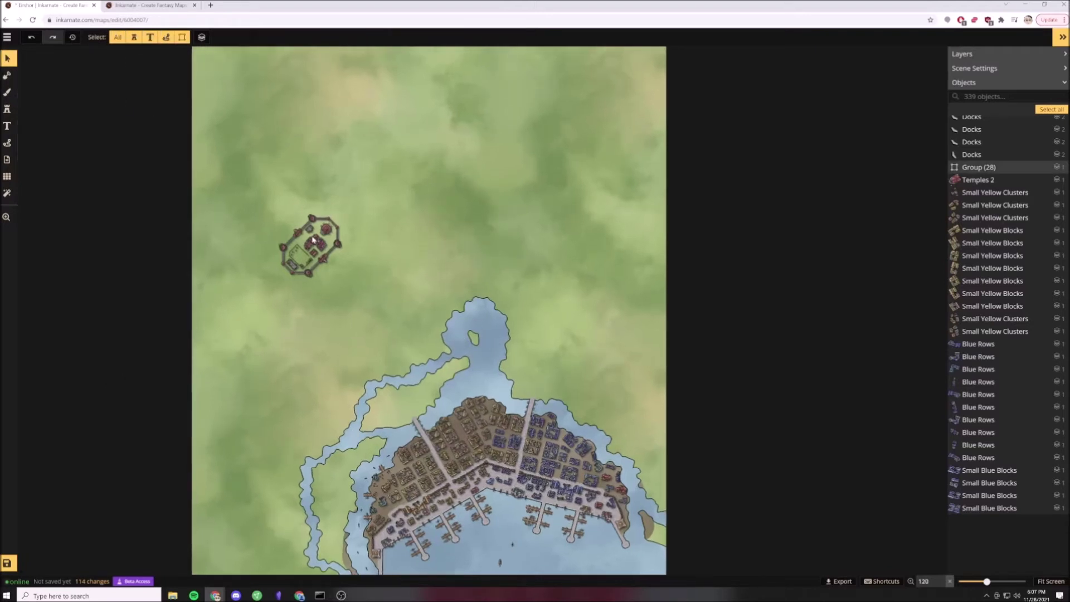
{"action": "mouse_move", "coordinate": [315, 245]}
{"action": "left_mouse_down"}
{"action": "mouse_move", "coordinate": [374, 251]}
{"action": "mouse_move", "coordinate": [310, 238]}
{"action": "left_mouse_up"}
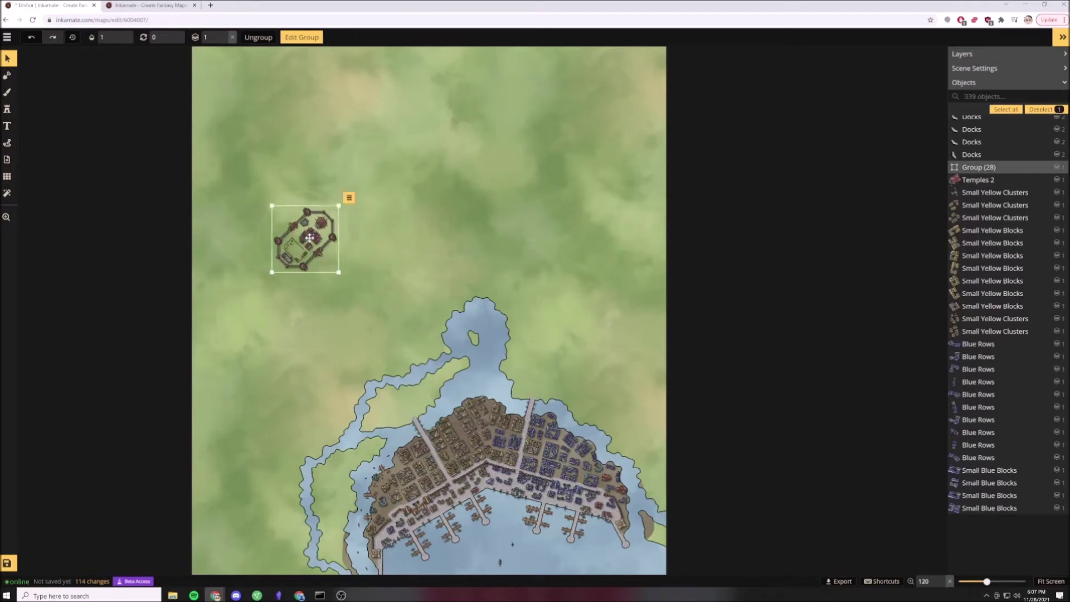
Choose the Cliffs stamp set from the Terrain section of the stamp catalog.
{"action": "key", "text": "s"}
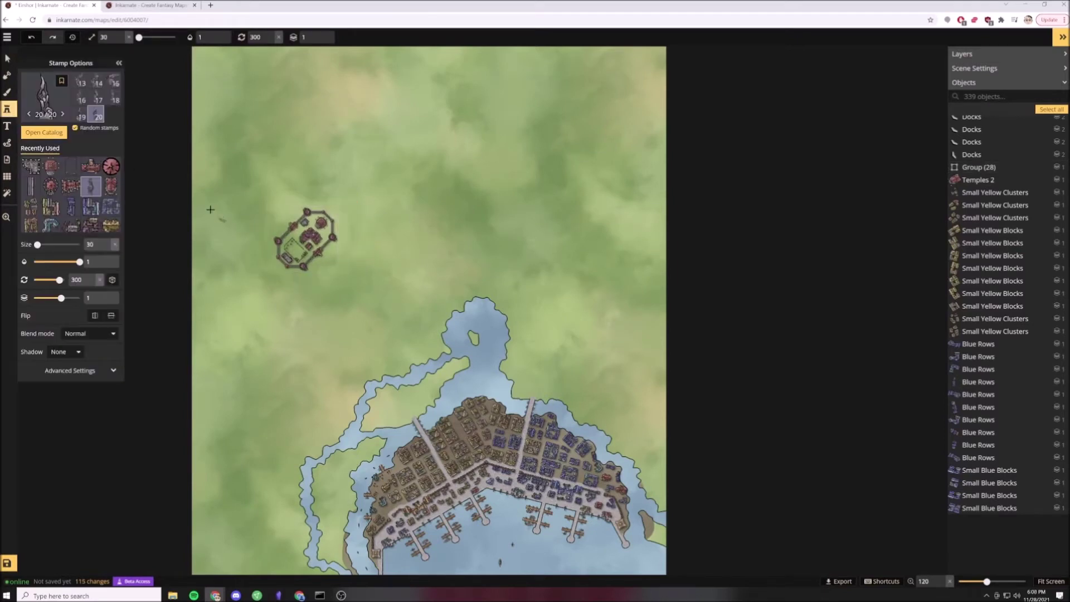
{"action": "scroll", "coordinate": [301, 276], "scroll_direction": "up", "scroll_amount": 6}
{"action": "left_click", "coordinate": [60, 101]}
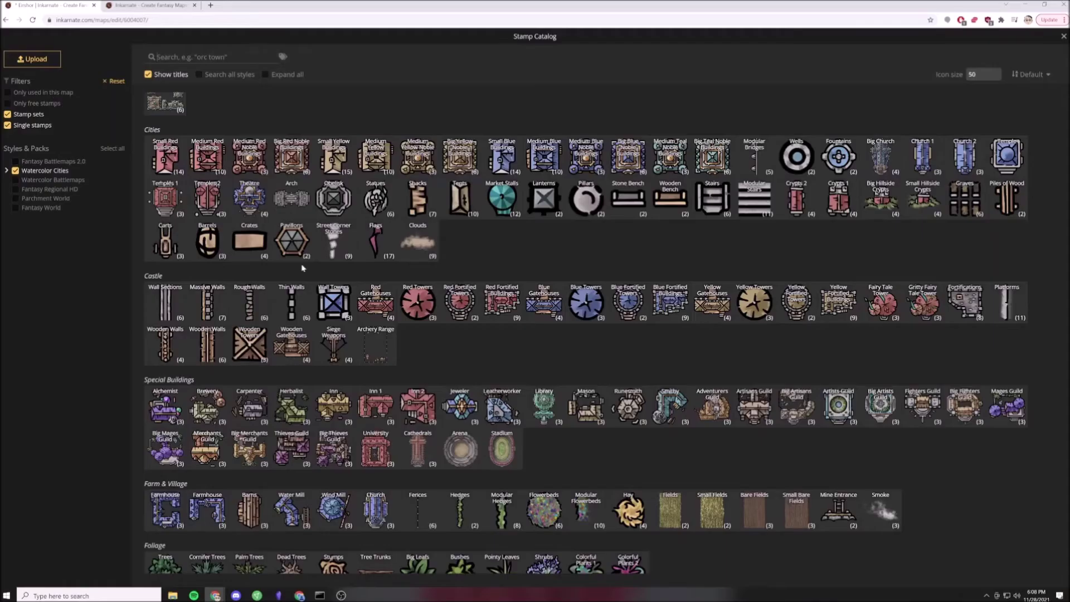
{"action": "scroll", "coordinate": [301, 265], "scroll_direction": "up", "scroll_amount": 3}
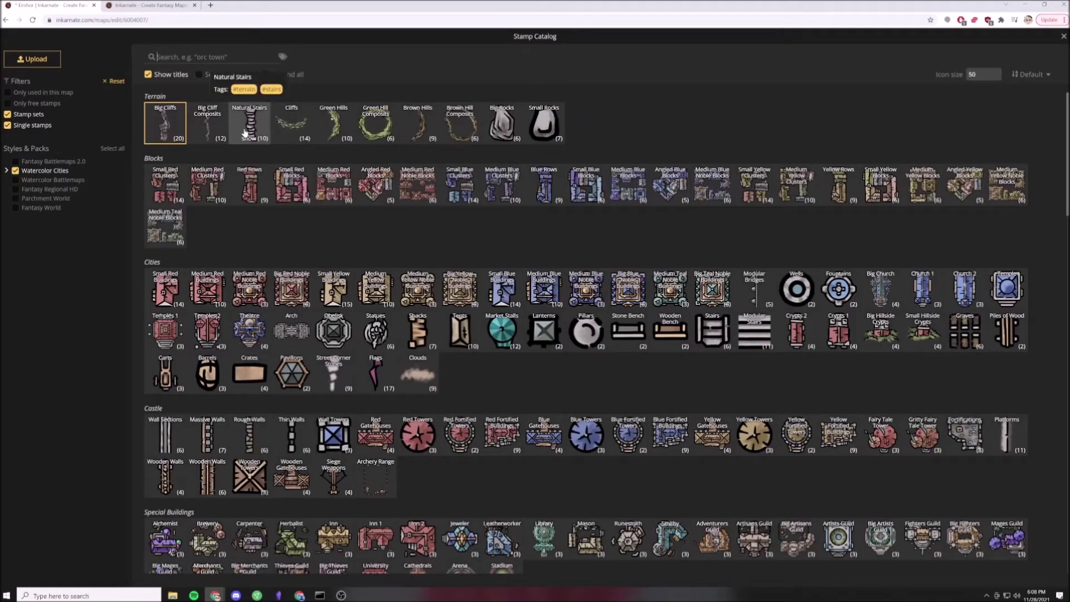
{"action": "left_click", "coordinate": [302, 134]}
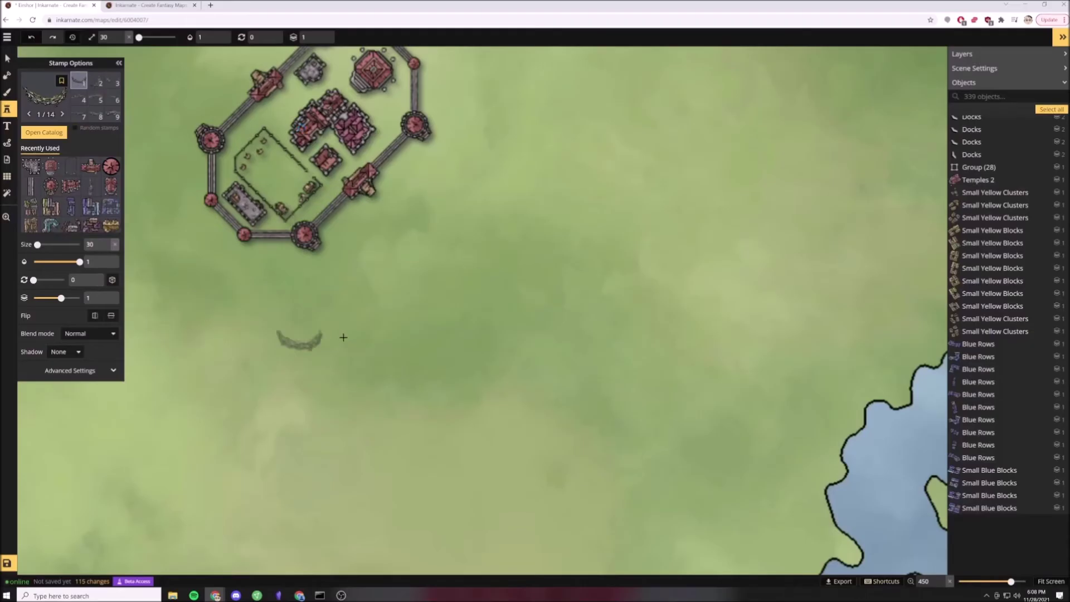
Place a Cliffs stamp of size 42, rotated 15 degrees, against the lake's northwest shore.
{"action": "scroll", "coordinate": [332, 317], "scroll_direction": "up", "scroll_amount": 3}
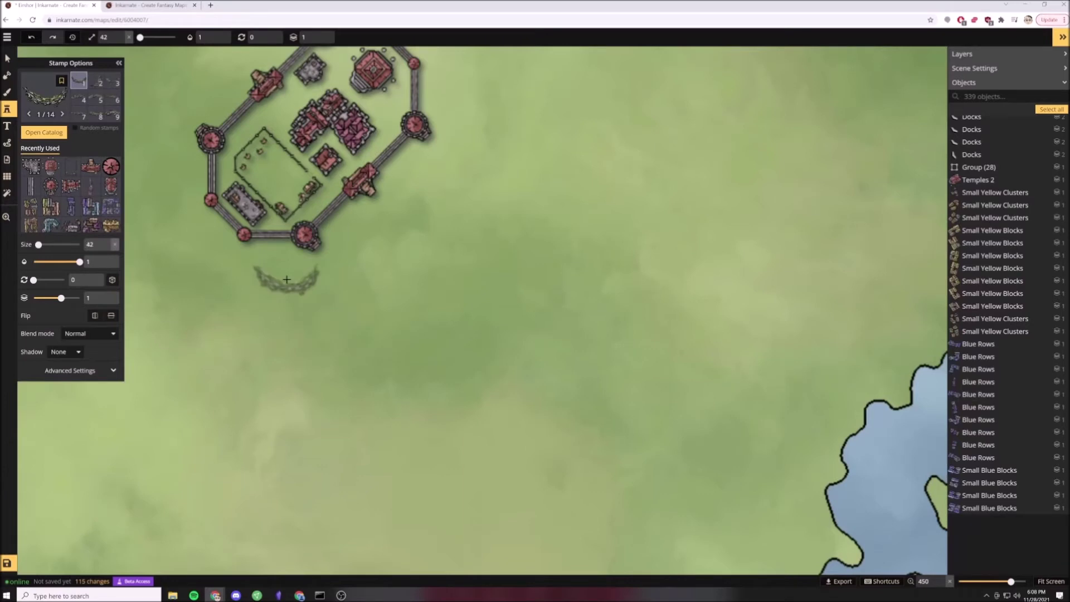
{"action": "scroll", "coordinate": [286, 279], "scroll_direction": "up", "scroll_amount": 1}
{"action": "scroll", "coordinate": [338, 350], "scroll_direction": "down", "scroll_amount": 5}
{"action": "left_click", "coordinate": [696, 351]}
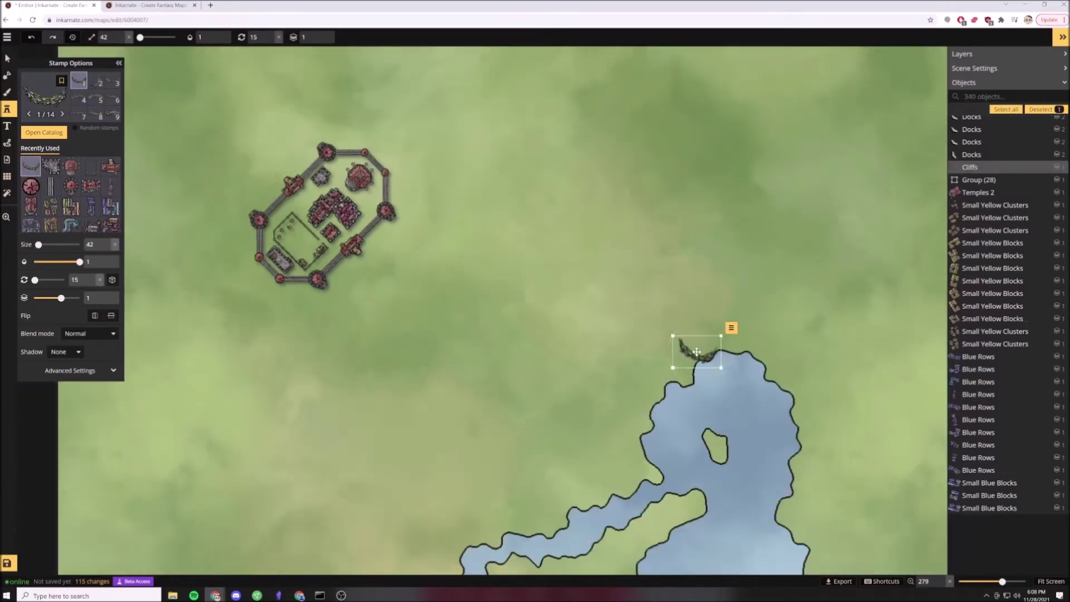
Turn on random stamps and place a second Cliffs stamp just west of the first one.
{"action": "scroll", "coordinate": [663, 339], "scroll_direction": "up", "scroll_amount": 5}
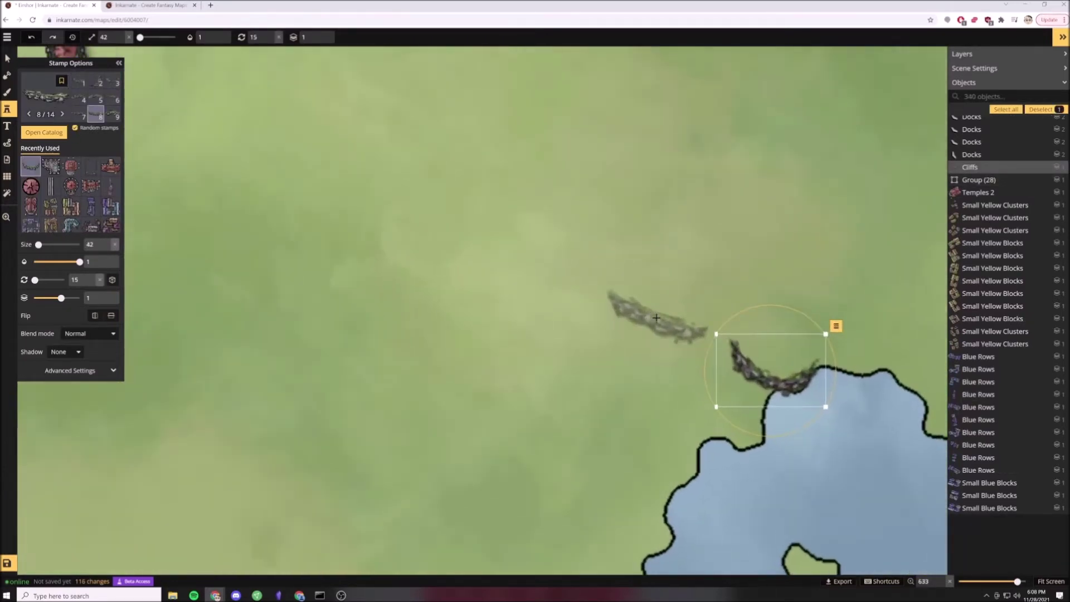
{"action": "scroll", "coordinate": [658, 320], "scroll_direction": "down", "scroll_amount": 3}
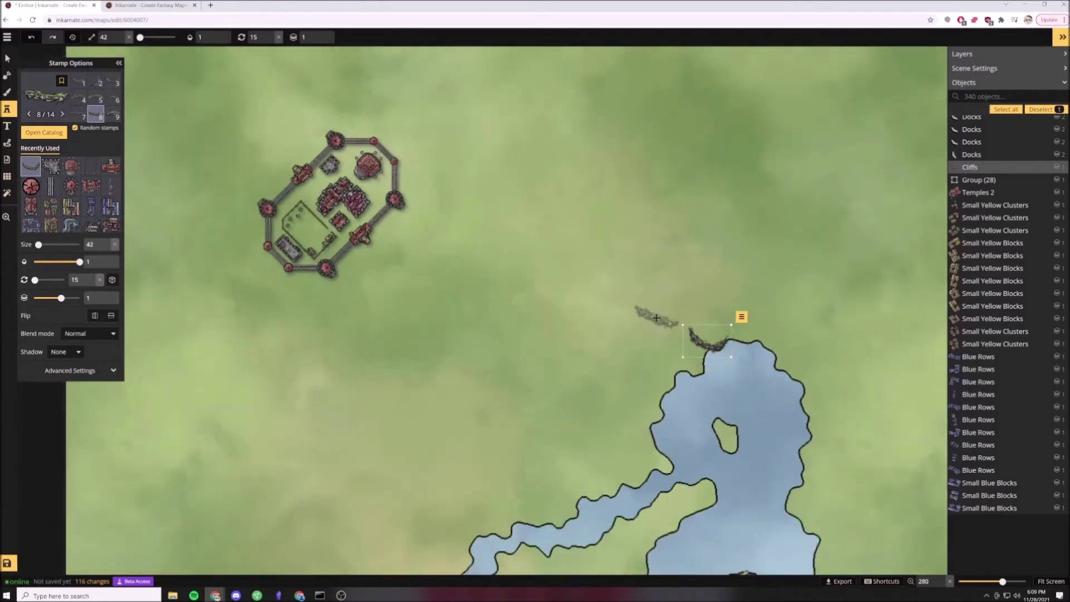
{"action": "scroll", "coordinate": [656, 317], "scroll_direction": "up", "scroll_amount": 5}
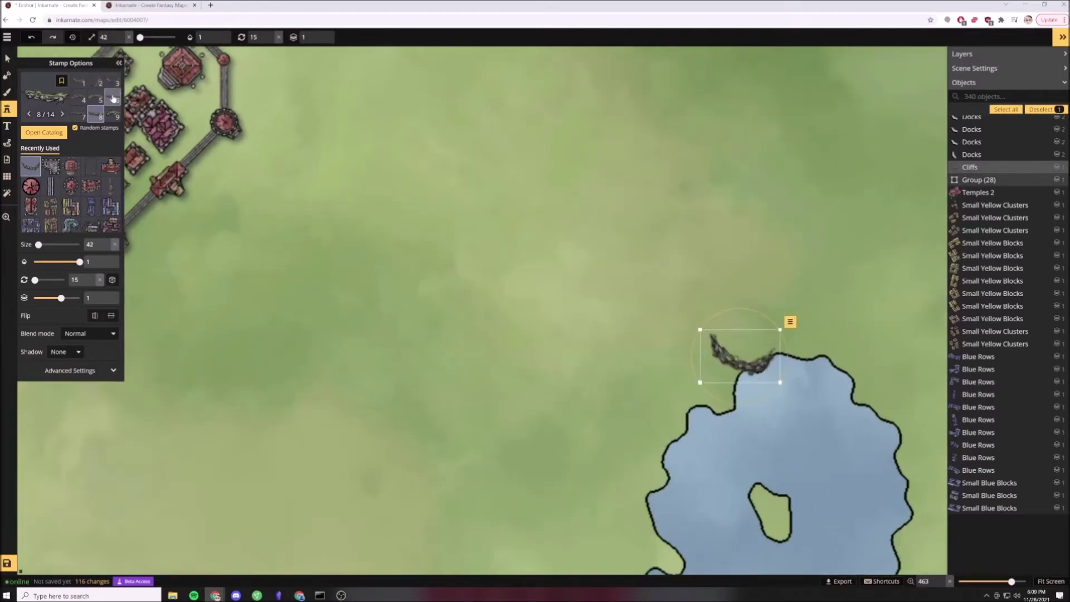
{"action": "left_click", "coordinate": [111, 84]}
{"action": "key", "text": "Escape"}
{"action": "scroll", "coordinate": [686, 306], "scroll_direction": "up", "scroll_amount": 5}
{"action": "scroll", "coordinate": [608, 310], "scroll_direction": "down", "scroll_amount": 5}
{"action": "left_click", "coordinate": [620, 365]}
Move the first cliff west toward the castle and shift the second cliff into its place at the lakeshore.
{"action": "left_click", "coordinate": [7, 59]}
{"action": "left_click_drag", "start_coordinate": [739, 361], "coordinate": [401, 328]}
{"action": "left_click_drag", "start_coordinate": [651, 375], "coordinate": [758, 369]}
{"action": "left_click", "coordinate": [787, 324]}
Extend the lakeside cliff line northwest with two more Cliffs stamps, rotating the first of them 45 degrees.
{"action": "left_click", "coordinate": [8, 110]}
{"action": "left_click", "coordinate": [96, 117]}
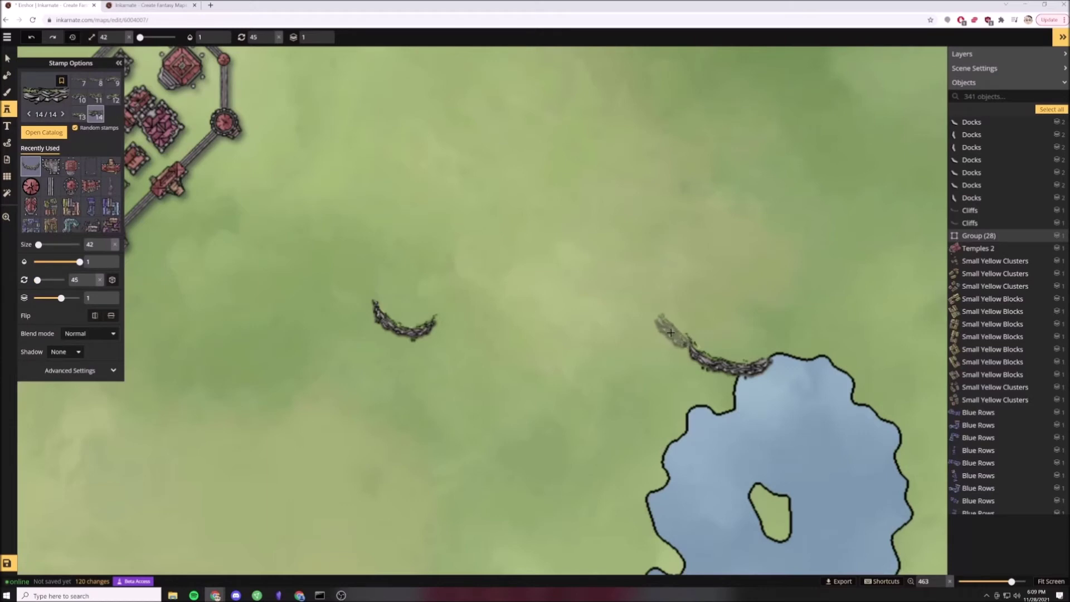
{"action": "left_click", "coordinate": [671, 332]}
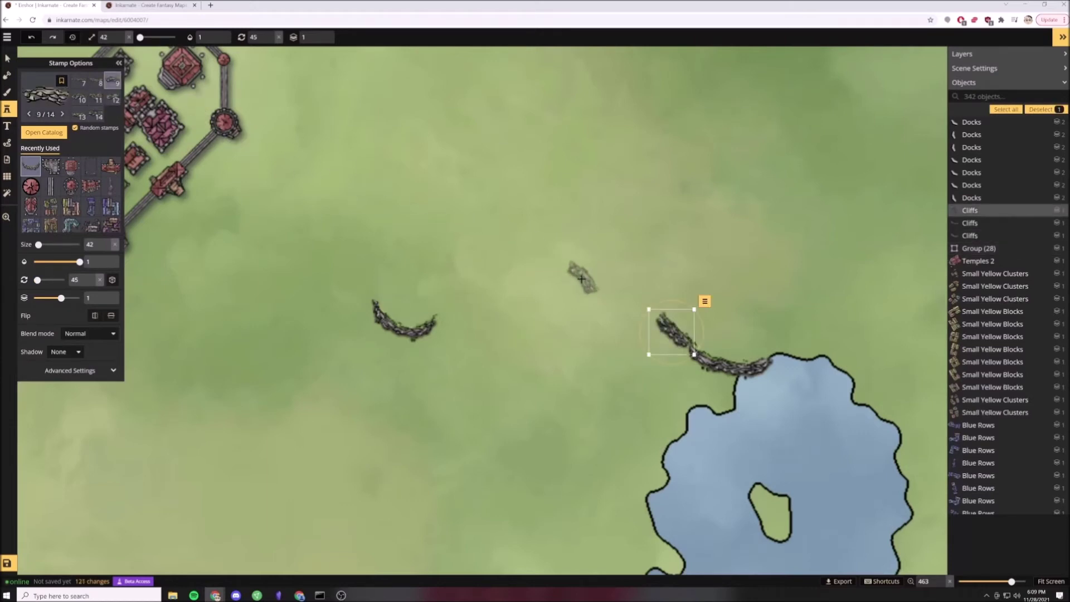
{"action": "scroll", "coordinate": [646, 301], "scroll_direction": "down", "scroll_amount": 1}
{"action": "left_click", "coordinate": [643, 309]}
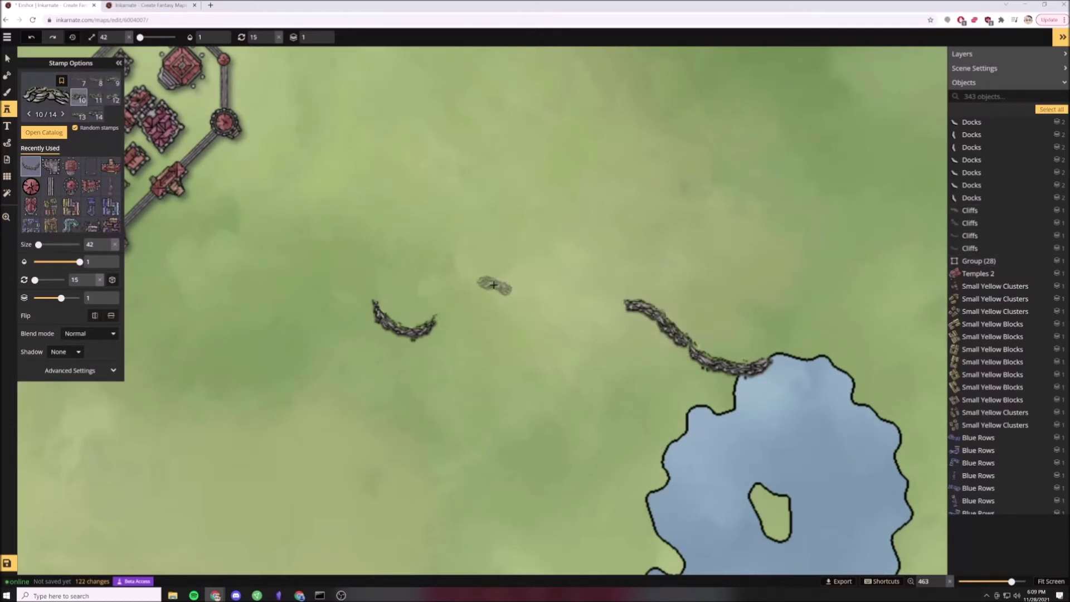
Choose the Big Cliff Composits set and place one size 42 stamp, unrotated, between the castle and the lake.
{"action": "scroll", "coordinate": [494, 285], "scroll_direction": "down", "scroll_amount": 2}
{"action": "scroll", "coordinate": [493, 285], "scroll_direction": "down", "scroll_amount": 3}
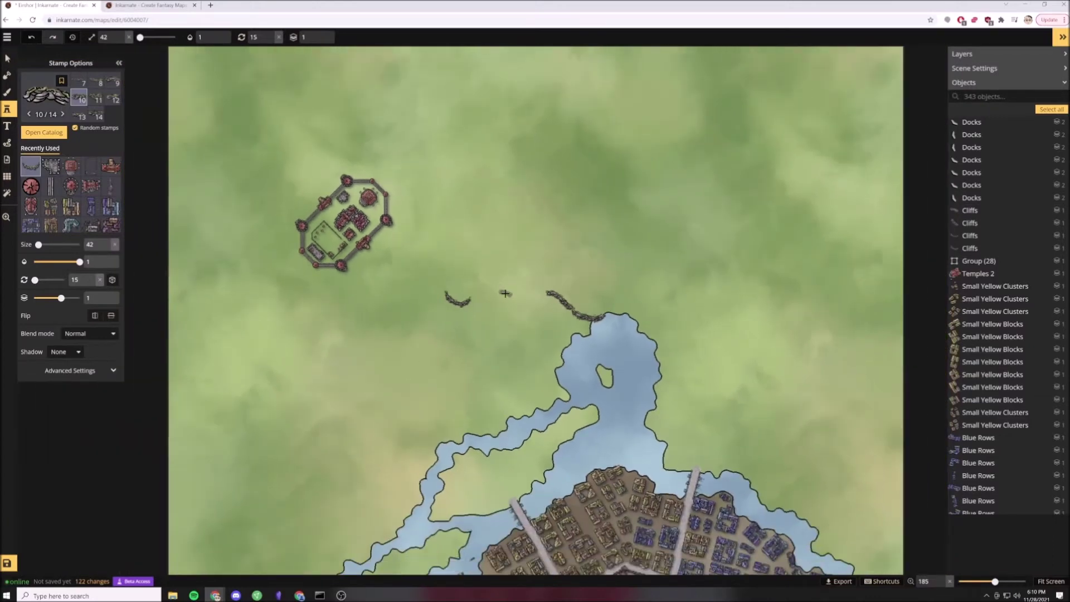
{"action": "scroll", "coordinate": [505, 293], "scroll_direction": "up", "scroll_amount": 1}
{"action": "left_click", "coordinate": [47, 96]}
{"action": "left_click", "coordinate": [207, 124]}
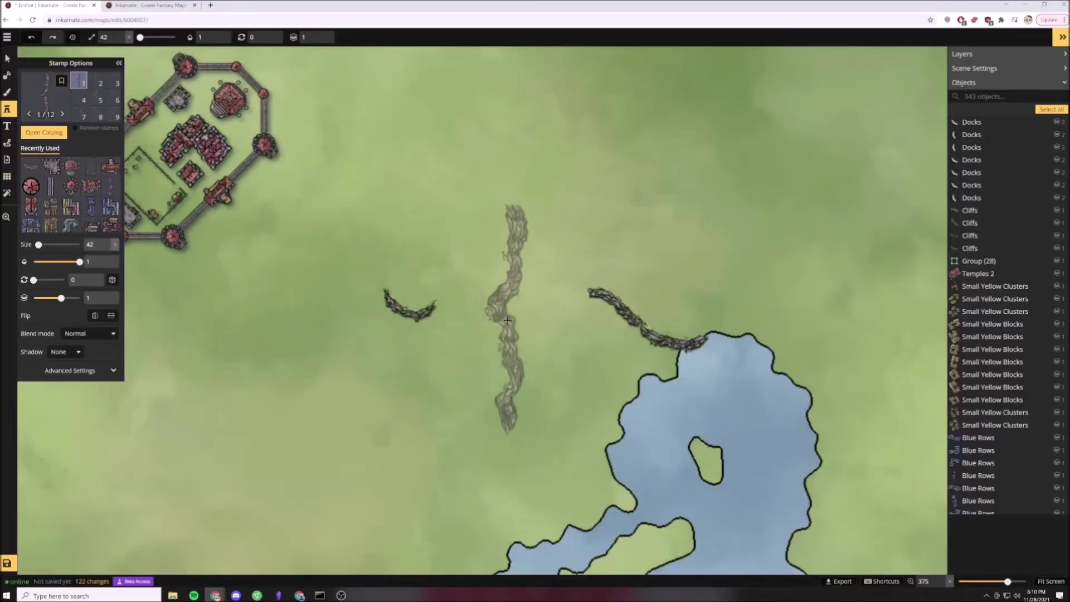
{"action": "left_click", "coordinate": [509, 242]}
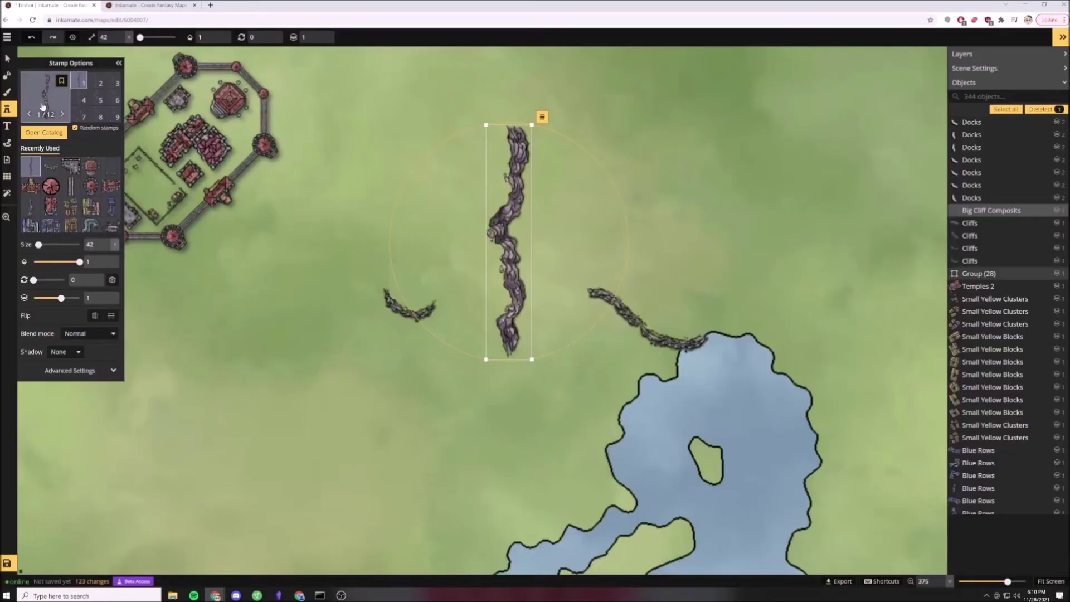
Delete the four small Cliffs stamps lying between the castle and the lake.
{"action": "left_click", "coordinate": [7, 58]}
{"action": "left_click", "coordinate": [402, 313]}
{"action": "left_click_drag", "start_coordinate": [581, 273], "coordinate": [703, 357]}
{"action": "key", "text": "Delete"}
{"action": "left_click", "coordinate": [411, 320]}
{"action": "key", "text": "Delete"}
Rotate the Big Cliff Composits stamp between the castle and the lake to 90 degrees.
{"action": "left_click", "coordinate": [513, 265]}
{"action": "scroll", "coordinate": [515, 266], "scroll_direction": "up", "scroll_amount": 6}
{"action": "scroll", "coordinate": [515, 265], "scroll_direction": "up", "scroll_amount": 1}
{"action": "scroll", "coordinate": [514, 265], "scroll_direction": "down", "scroll_amount": 1}
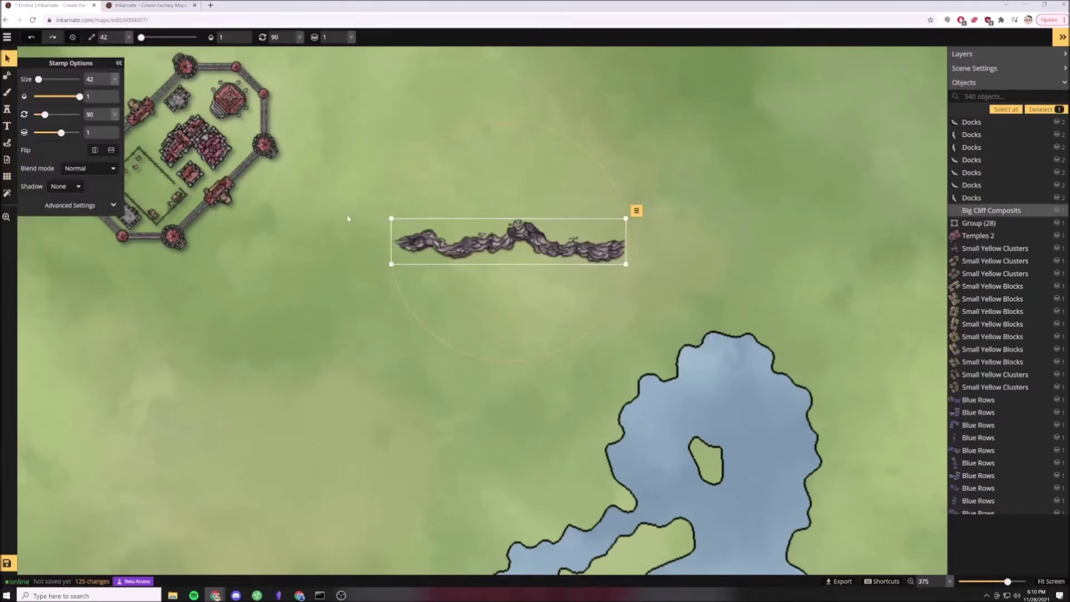
Place Big Cliff Composits variant 3, rotated 75 degrees, so its east end meets the lake's north shore.
{"action": "left_click", "coordinate": [8, 110]}
{"action": "left_click", "coordinate": [113, 83]}
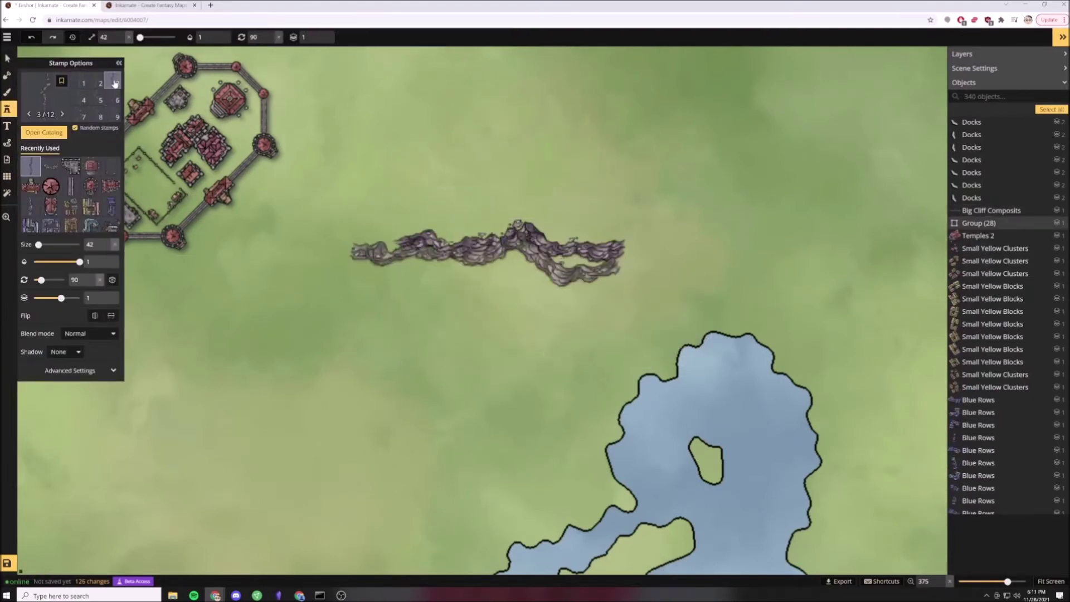
{"action": "scroll", "coordinate": [581, 354], "scroll_direction": "down", "scroll_amount": 1}
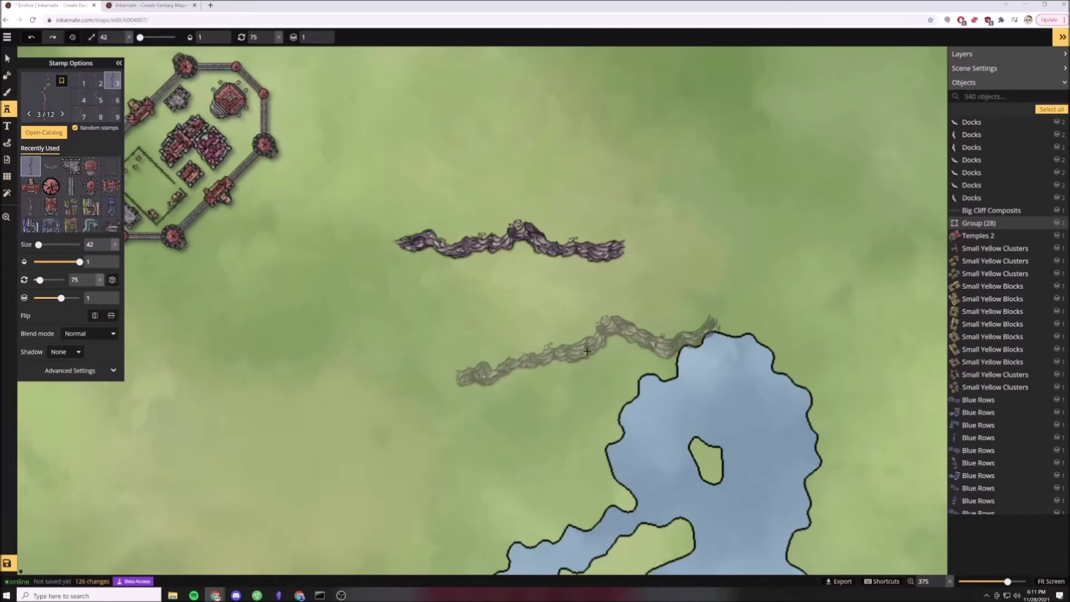
{"action": "left_click", "coordinate": [588, 352]}
Move the first big cliff southwest to join the lakeside cliff's west end and rotate it to 105 degrees.
{"action": "key", "text": "v"}
{"action": "left_click_drag", "start_coordinate": [549, 244], "coordinate": [381, 351]}
{"action": "scroll", "coordinate": [374, 379], "scroll_direction": "up", "scroll_amount": 1}
{"action": "key", "text": "Escape"}
{"action": "scroll", "coordinate": [618, 257], "scroll_direction": "down", "scroll_amount": 5}
Try Big Cliff Composits variant 9 behind the castle's west wall on layer -1, rotated 185 degrees, and delete the stamp.
{"action": "left_click", "coordinate": [5, 111]}
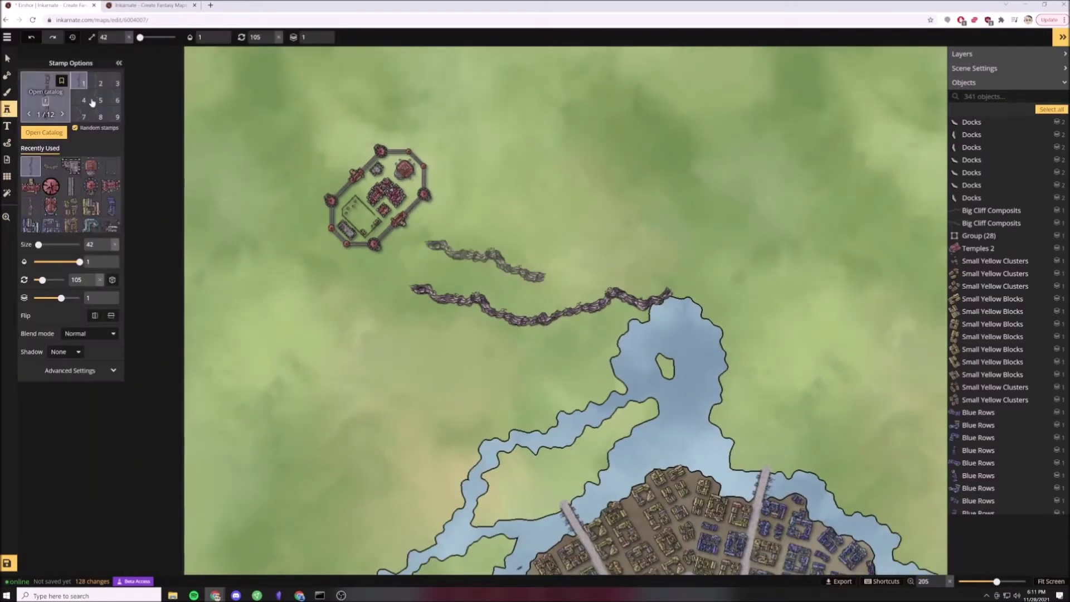
{"action": "scroll", "coordinate": [344, 246], "scroll_direction": "up", "scroll_amount": 3}
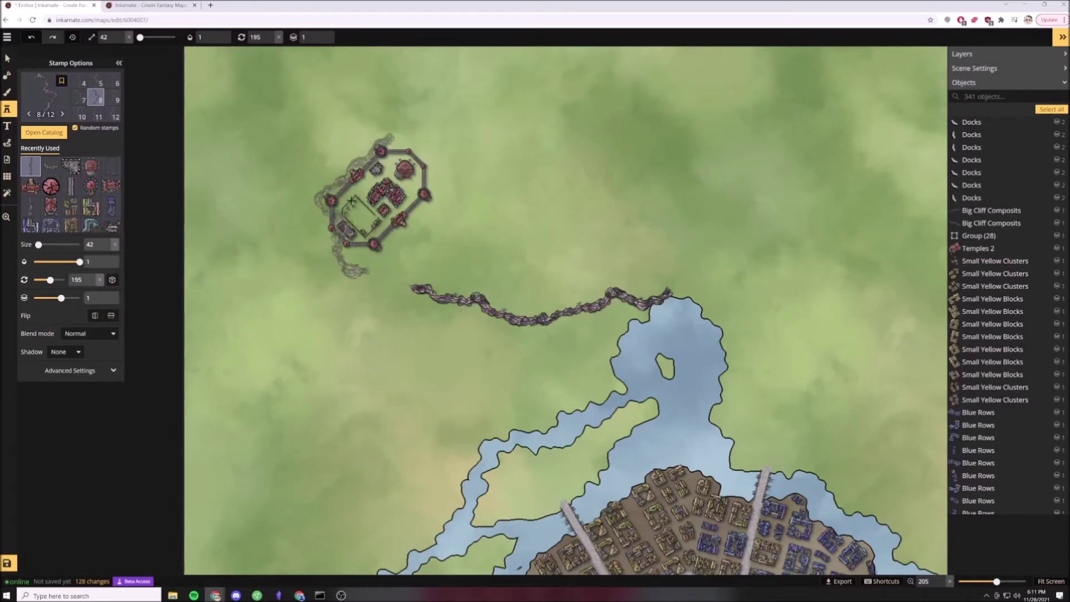
{"action": "left_click", "coordinate": [113, 98]}
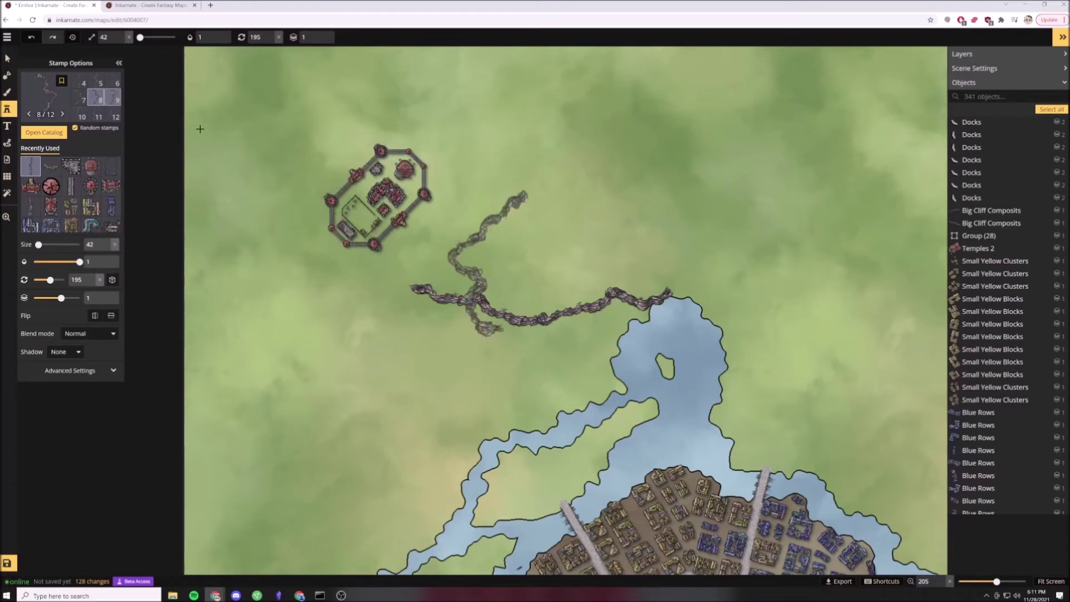
{"action": "left_click", "coordinate": [332, 200]}
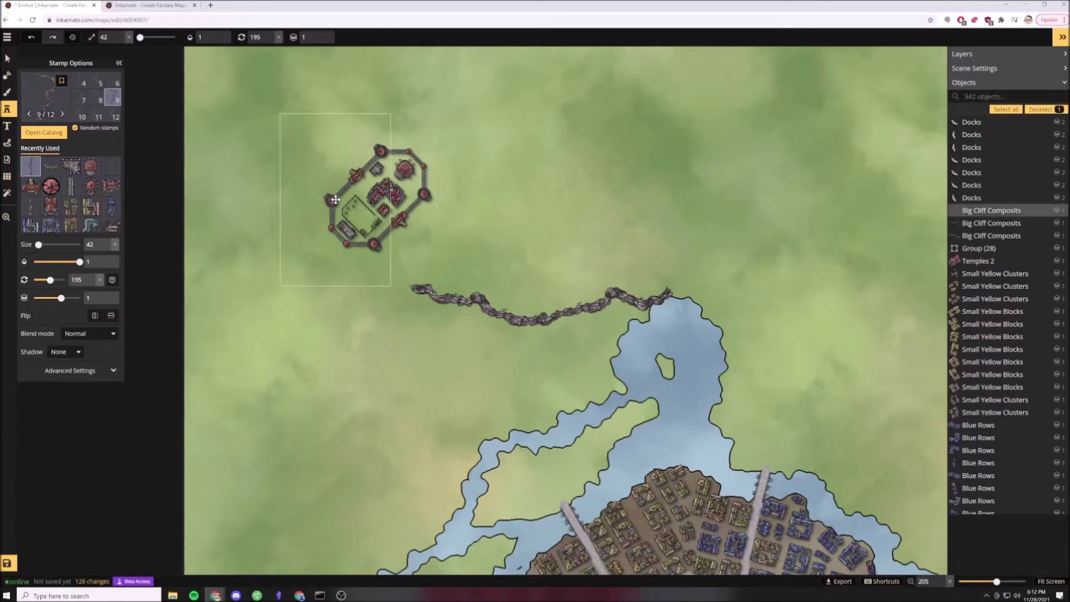
{"action": "left_click", "coordinate": [107, 301]}
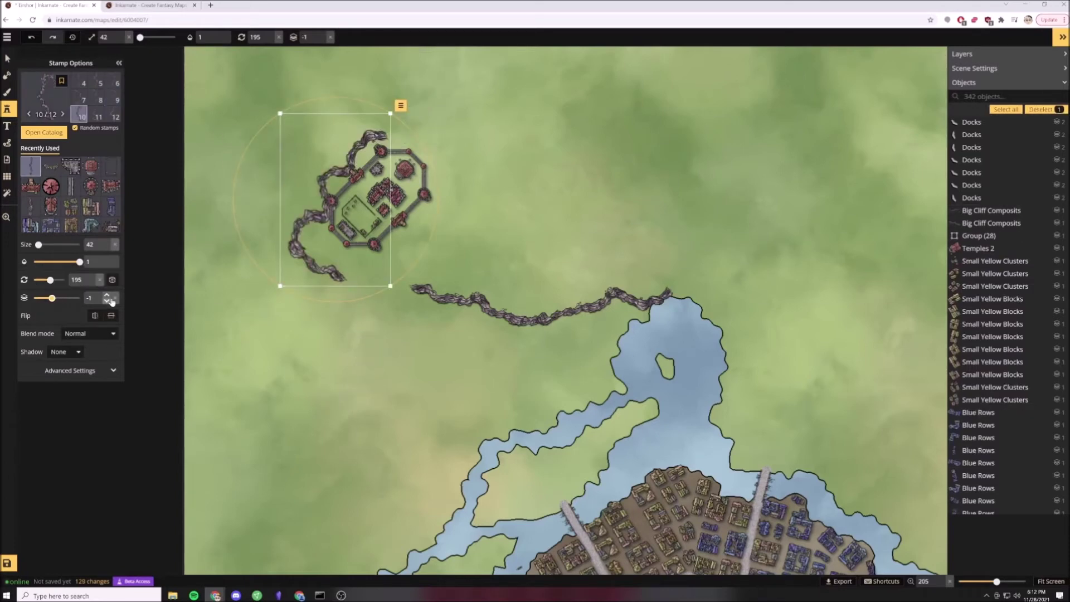
{"action": "scroll", "coordinate": [331, 268], "scroll_direction": "up", "scroll_amount": 1}
{"action": "left_click_drag", "start_coordinate": [306, 211], "coordinate": [302, 211]}
{"action": "left_click_drag", "start_coordinate": [425, 110], "coordinate": [391, 102]}
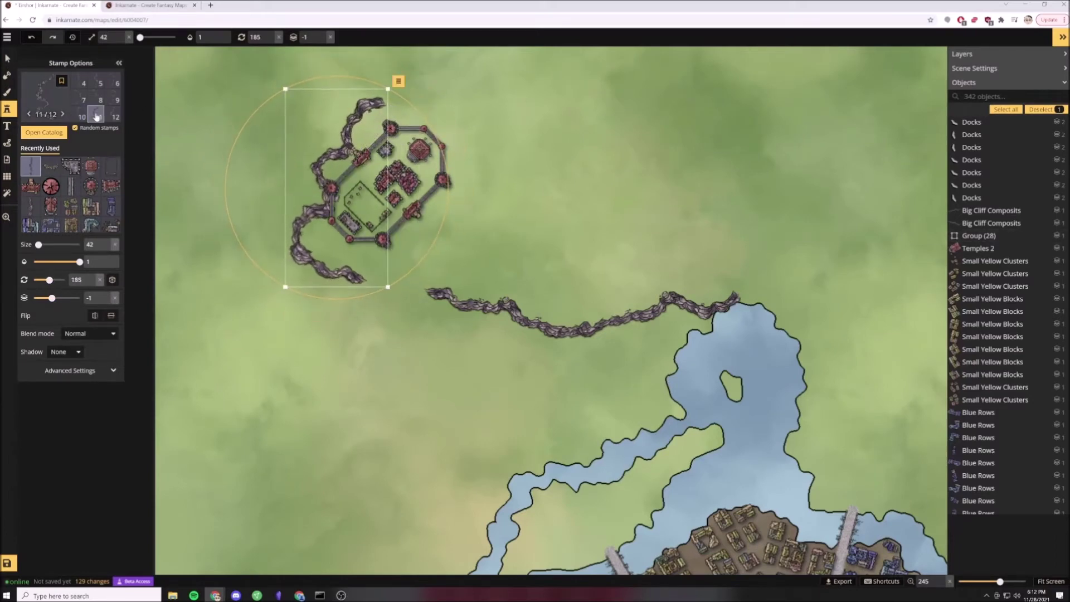
{"action": "key", "text": "Delete"}
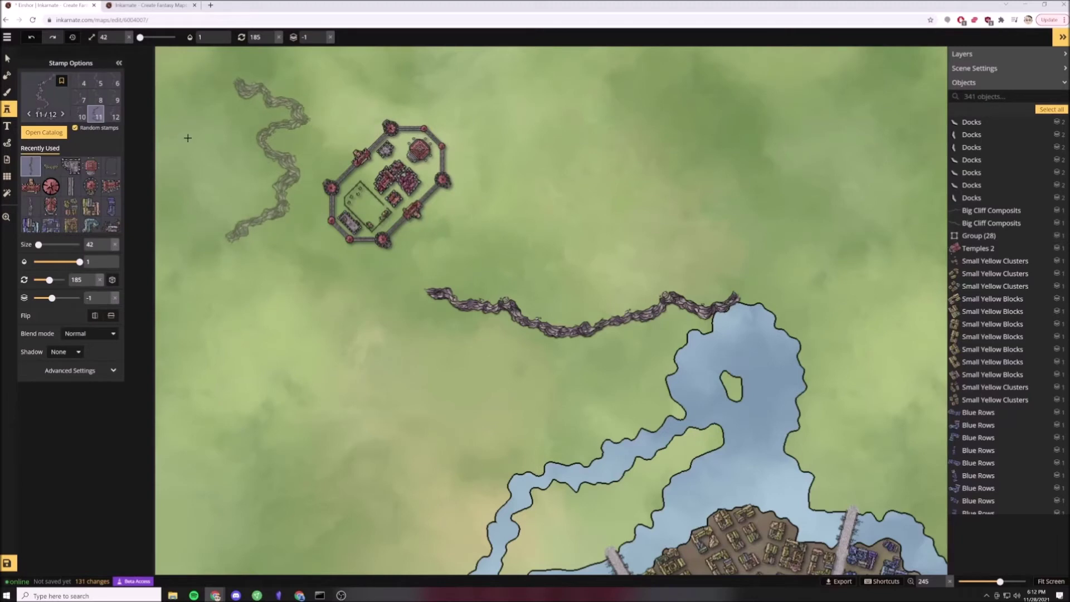
Place Big Cliff Composits variant 9 on layer -1, rotated 200 degrees, around the castle's west side.
{"action": "left_click", "coordinate": [483, 257]}
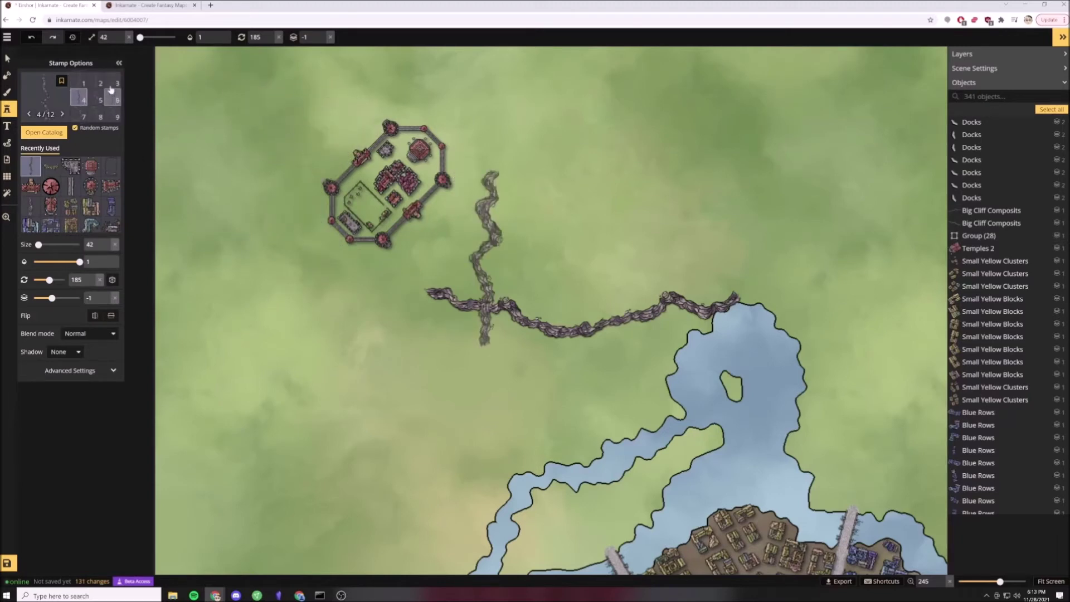
{"action": "scroll", "coordinate": [356, 272], "scroll_direction": "down", "scroll_amount": 15}
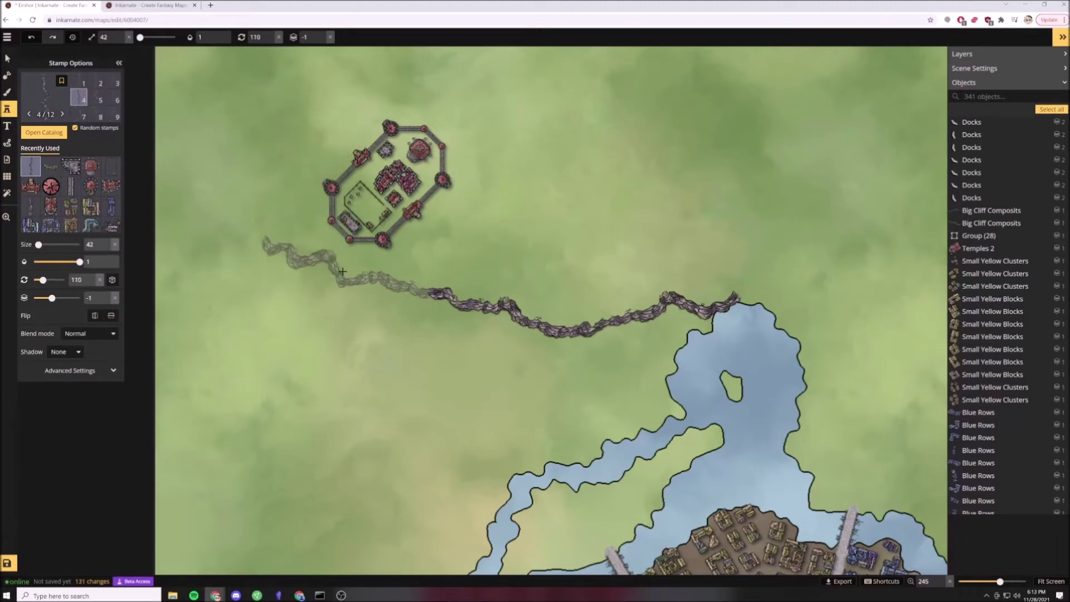
{"action": "left_click", "coordinate": [114, 114]}
{"action": "scroll", "coordinate": [307, 267], "scroll_direction": "up", "scroll_amount": 3}
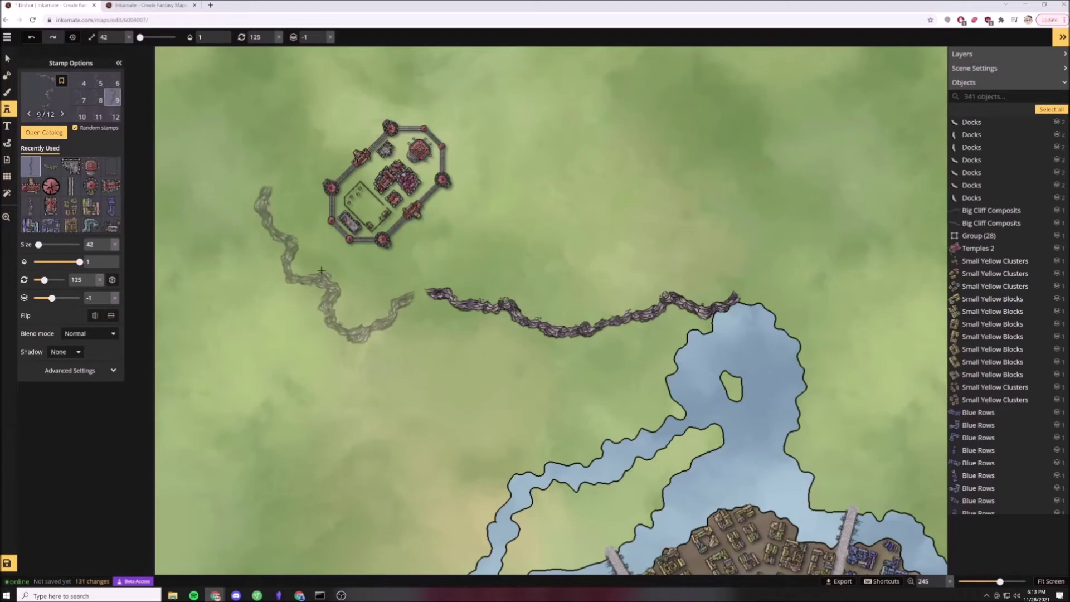
{"action": "scroll", "coordinate": [331, 268], "scroll_direction": "up", "scroll_amount": 5}
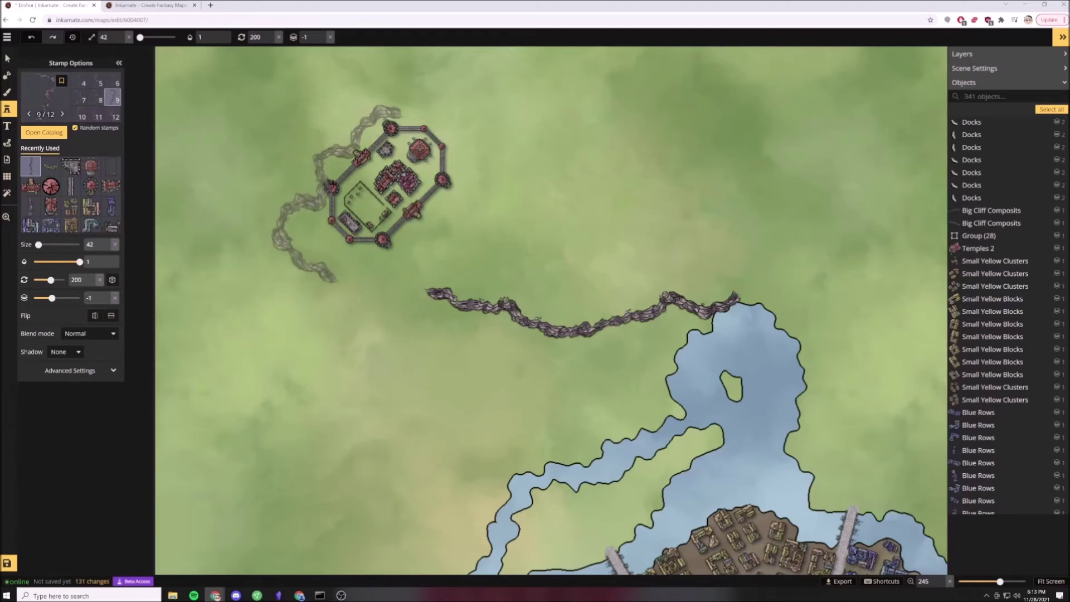
{"action": "left_click", "coordinate": [335, 190]}
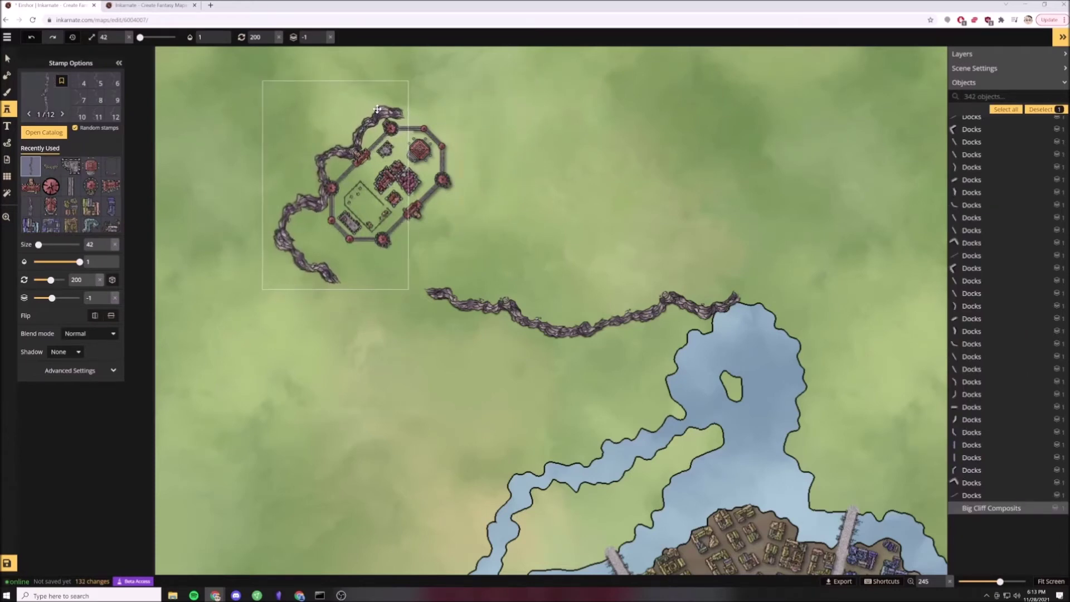
Switch to the Big Cliffs set and place variant 14, rotated 300 degrees, at the castle cliff's southern end.
{"action": "left_click", "coordinate": [67, 119]}
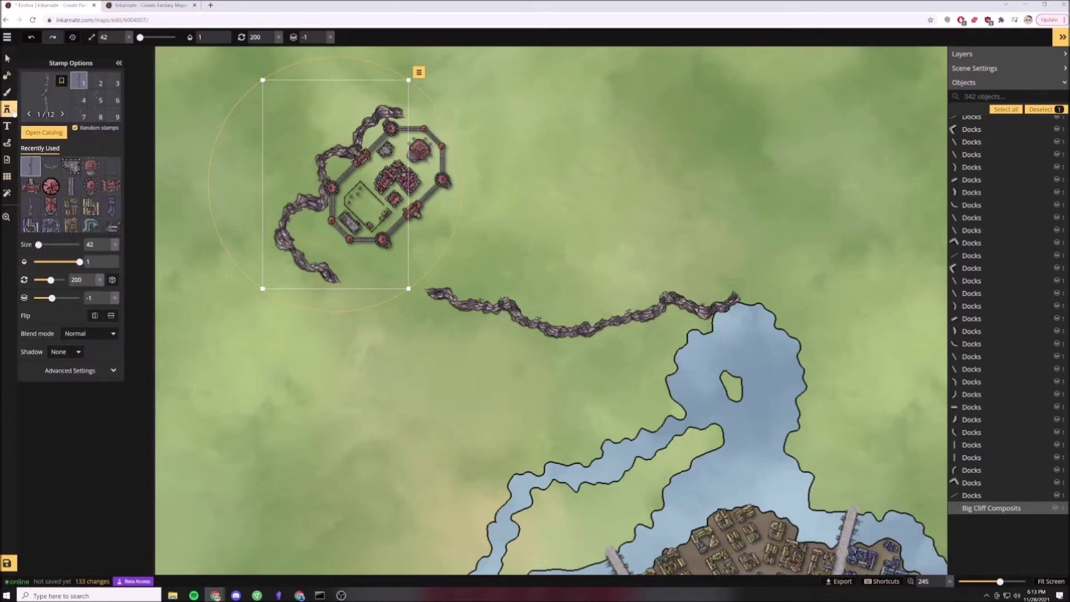
{"action": "left_click", "coordinate": [32, 207]}
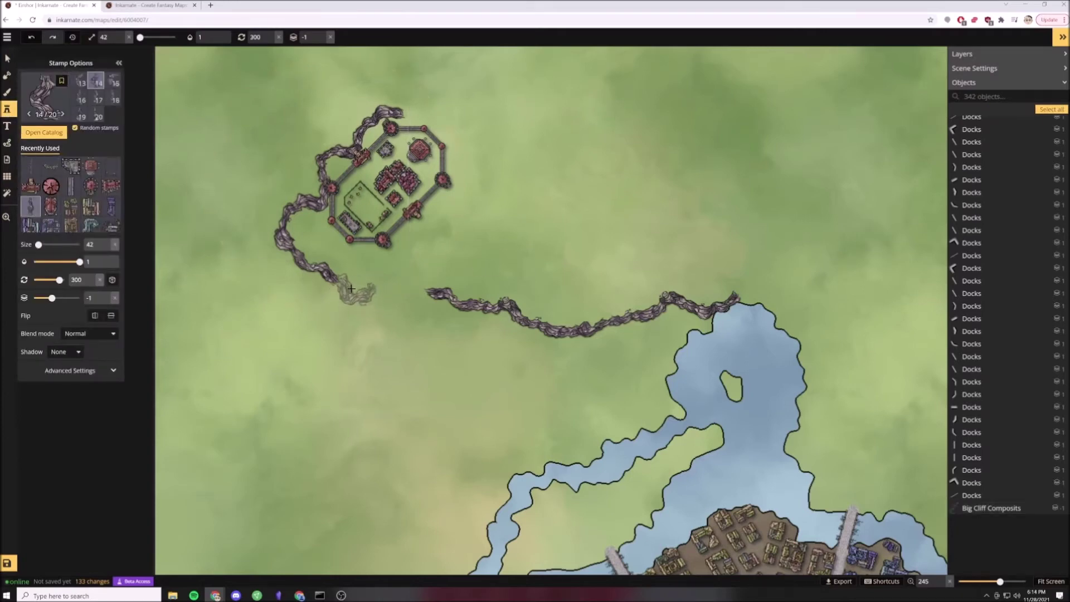
{"action": "left_click", "coordinate": [351, 288]}
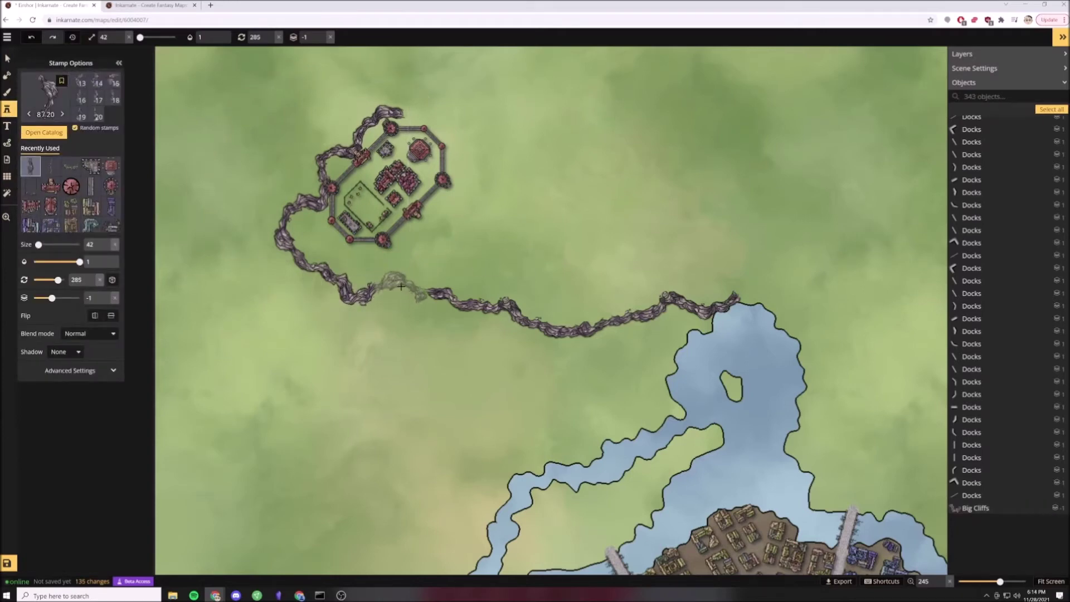
Place Big Cliffs variant 18, unflipped and rotated 270 degrees, in the gap between the castle cliff and the lakeside cliff.
{"action": "left_click", "coordinate": [95, 316]}
{"action": "scroll", "coordinate": [403, 295], "scroll_direction": "down", "scroll_amount": 2}
{"action": "scroll", "coordinate": [401, 294], "scroll_direction": "up", "scroll_amount": 1}
{"action": "left_click", "coordinate": [111, 315]}
{"action": "left_click", "coordinate": [95, 315]}
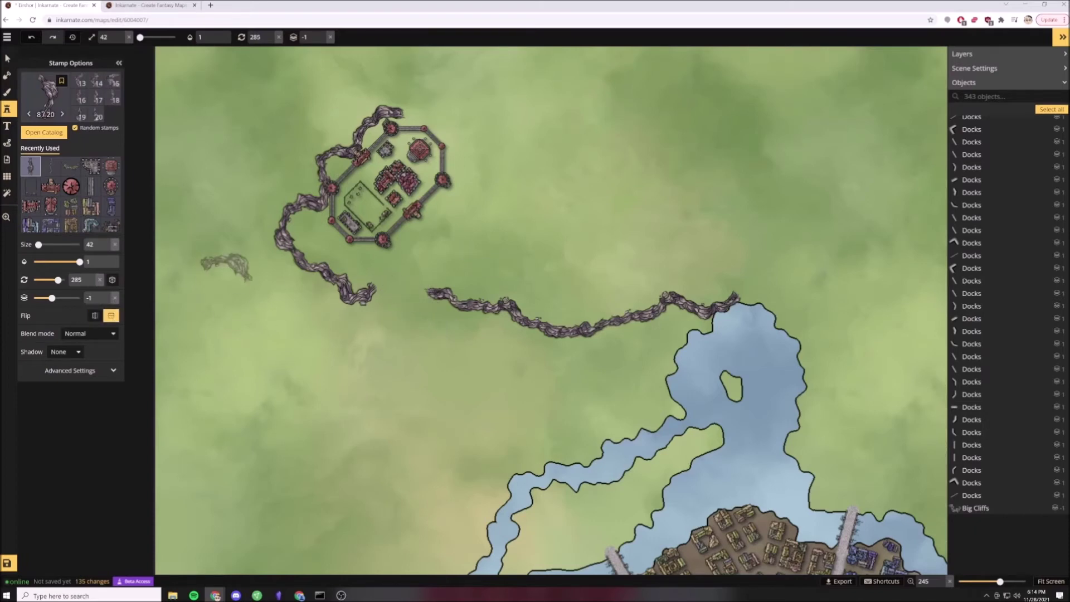
{"action": "left_click", "coordinate": [112, 99]}
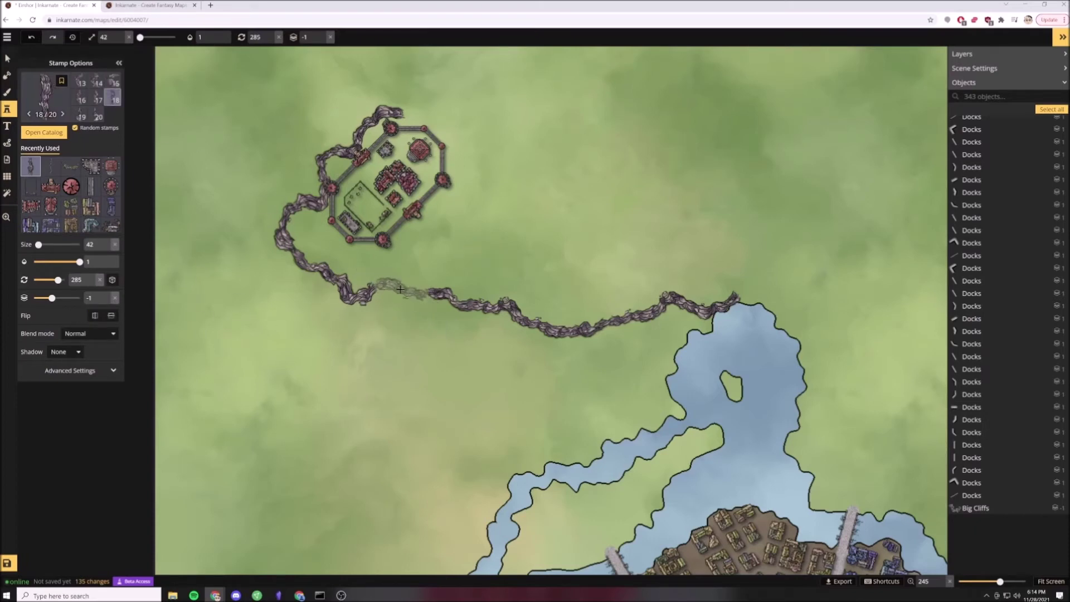
{"action": "left_click", "coordinate": [397, 287]}
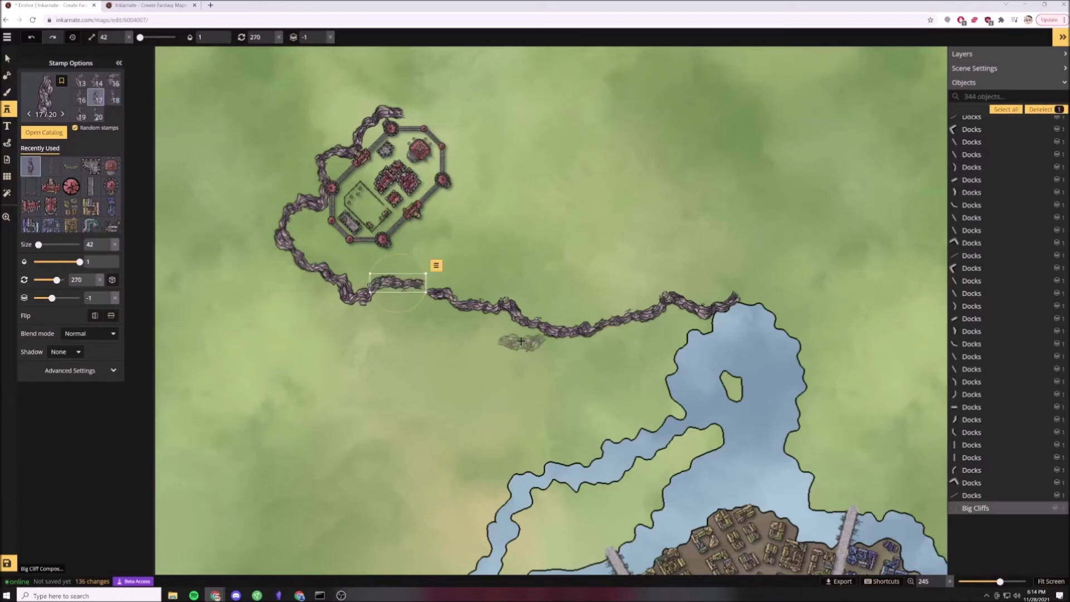
Close the remaining gap in the cliff line south of the castle with Big Cliffs variant 20, rotated 285 degrees.
{"action": "left_click", "coordinate": [97, 115]}
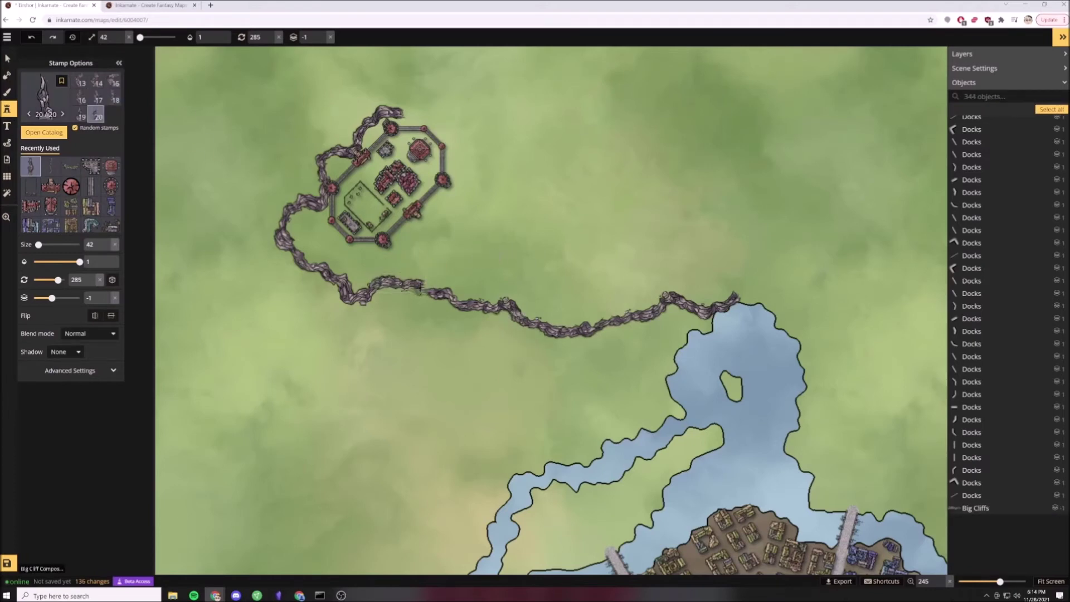
{"action": "left_click", "coordinate": [417, 285]}
{"action": "scroll", "coordinate": [426, 331], "scroll_direction": "up", "scroll_amount": 2}
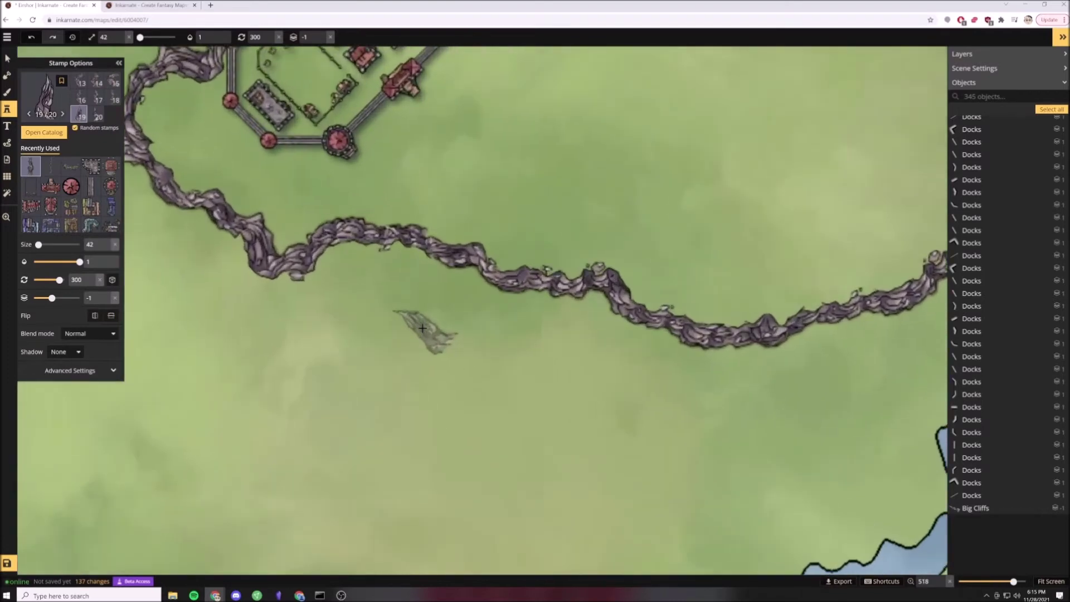
{"action": "scroll", "coordinate": [430, 326], "scroll_direction": "down", "scroll_amount": 4}
{"action": "scroll", "coordinate": [430, 322], "scroll_direction": "down", "scroll_amount": 4}
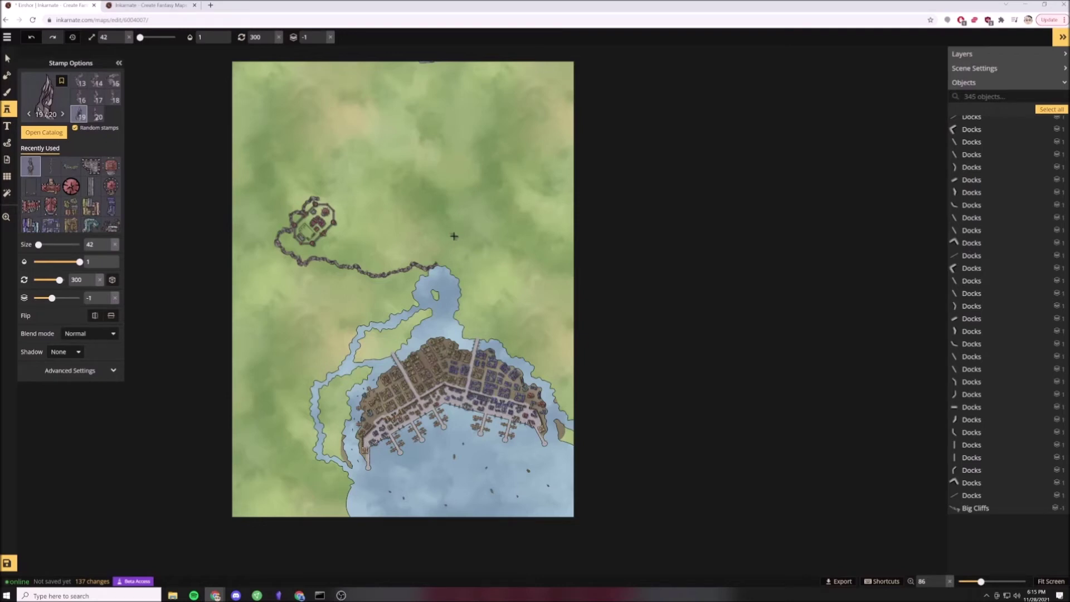
{"action": "left_click", "coordinate": [341, 596]}
{"action": "left_click", "coordinate": [342, 595]}
Extend the castle cliff's northern end northeast with Big Cliffs variant 3, rotated 255 degrees.
{"action": "scroll", "coordinate": [312, 220], "scroll_direction": "up", "scroll_amount": 5}
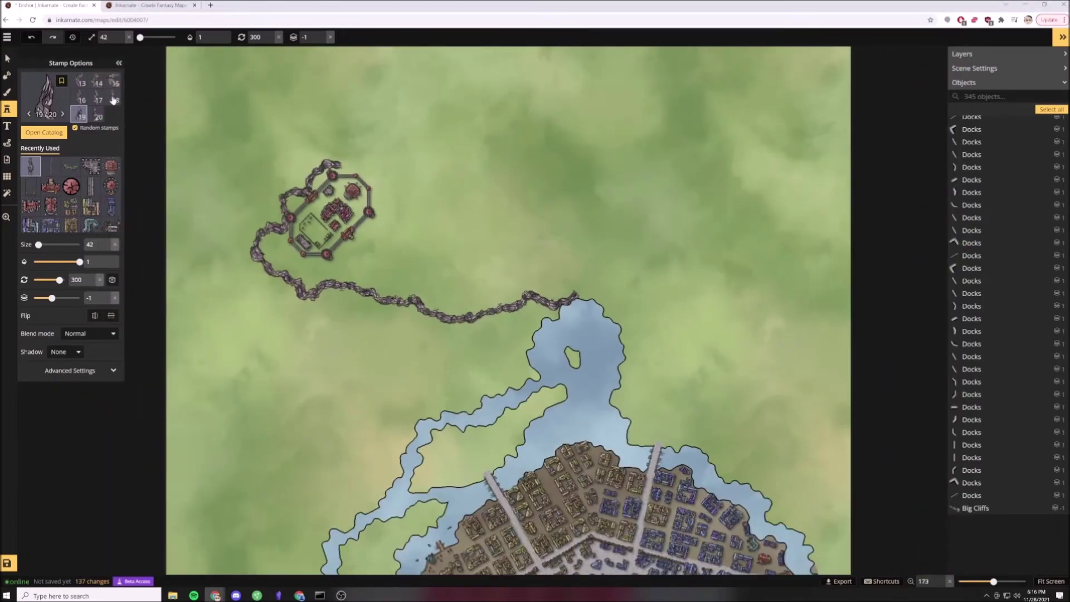
{"action": "left_click", "coordinate": [113, 99]}
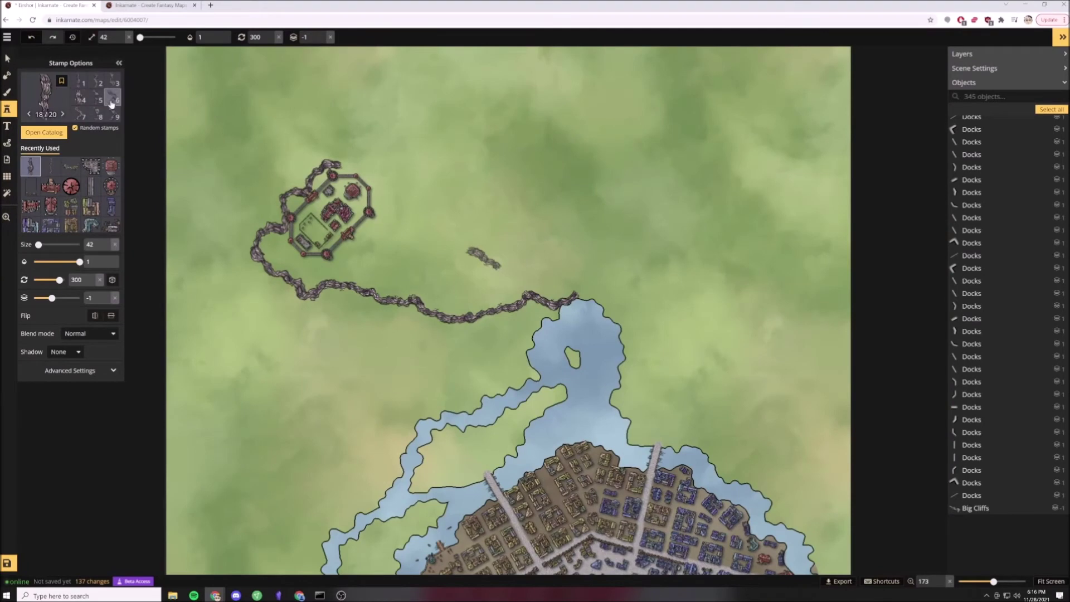
{"action": "scroll", "coordinate": [425, 124], "scroll_direction": "up", "scroll_amount": 3}
{"action": "scroll", "coordinate": [100, 112], "scroll_direction": "up", "scroll_amount": 2}
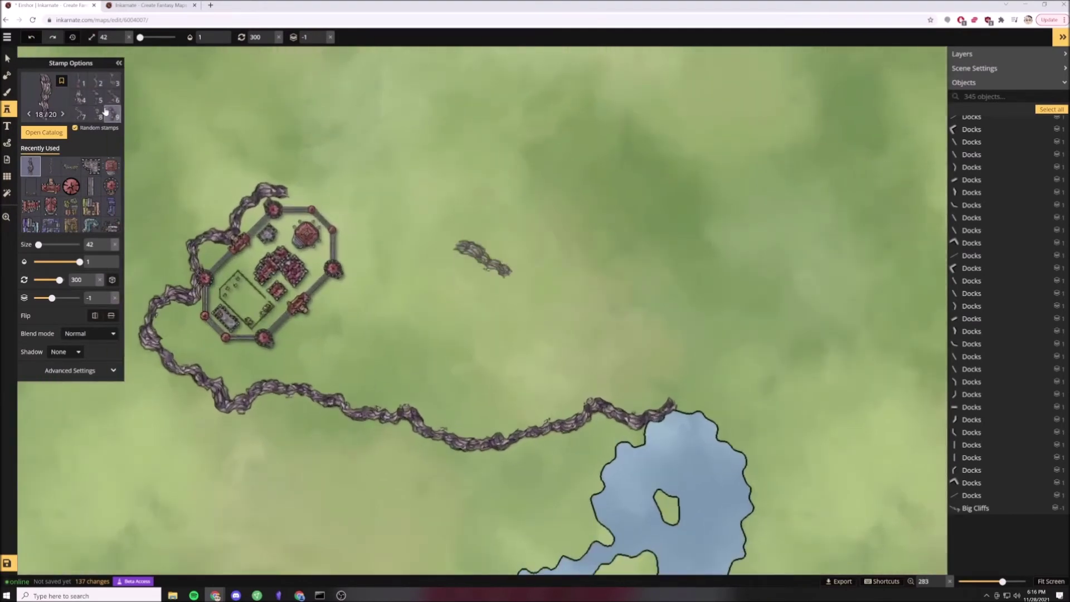
{"action": "key", "text": "ctrl+z"}
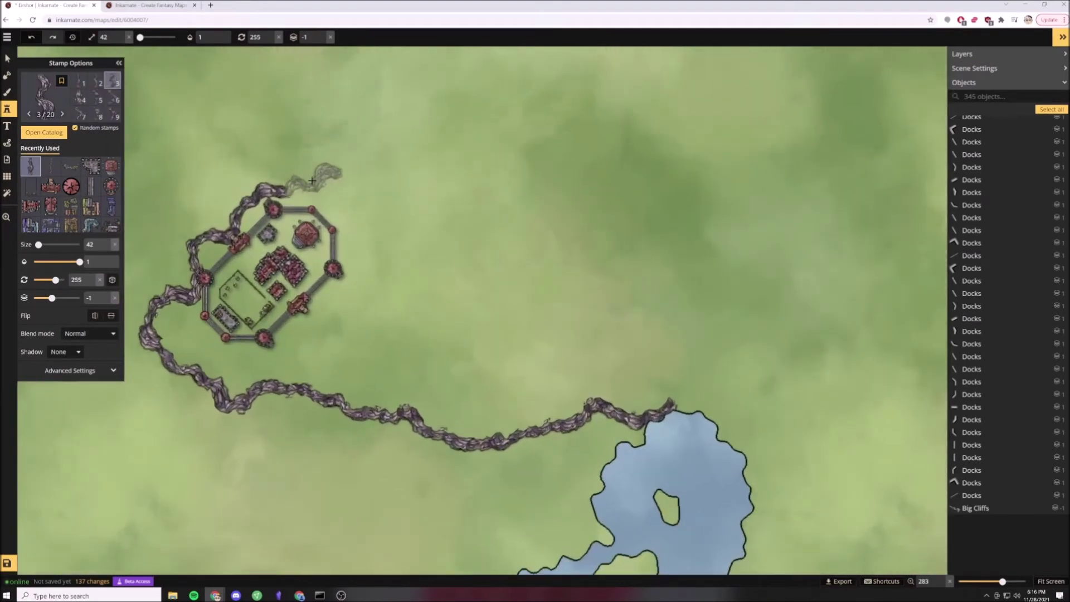
{"action": "left_click", "coordinate": [314, 177]}
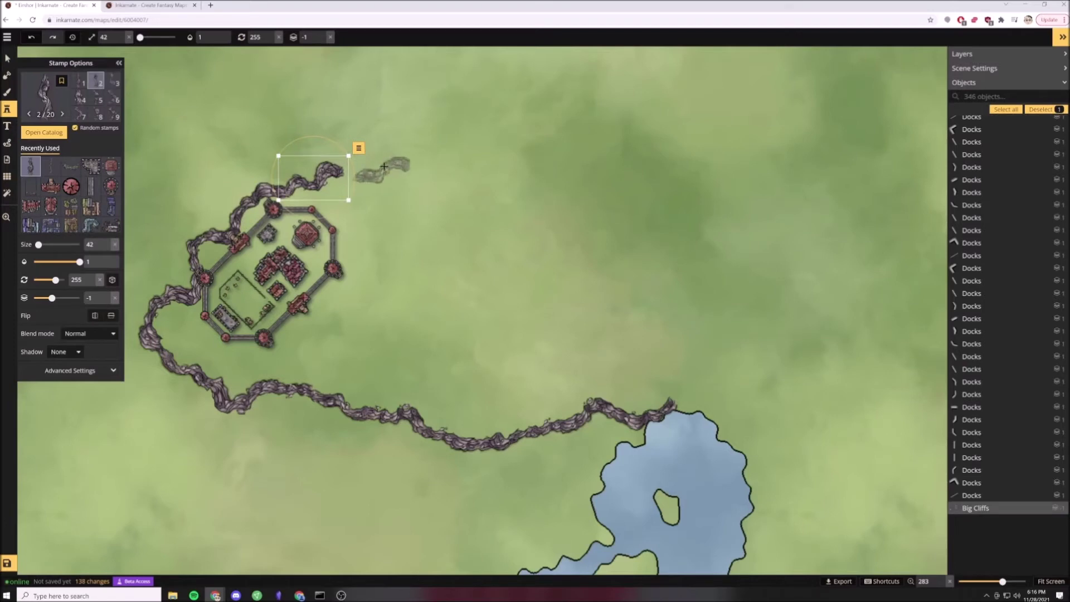
Add Big Cliffs variant 15 at the northeast end of the cliff above the castle.
{"action": "scroll", "coordinate": [96, 115], "scroll_direction": "down", "scroll_amount": 2}
{"action": "left_click", "coordinate": [113, 82]}
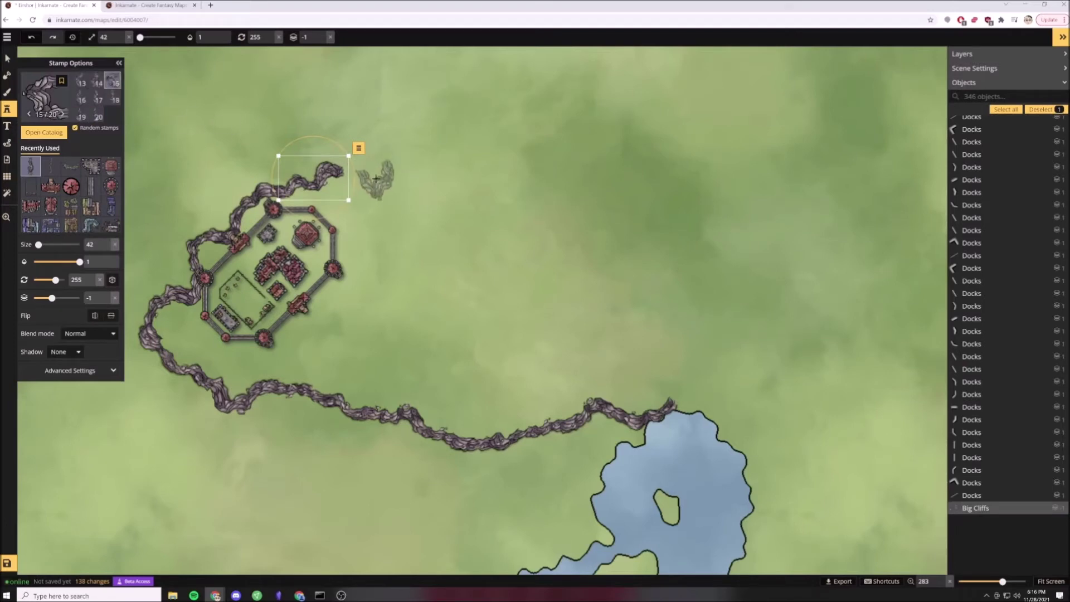
{"action": "scroll", "coordinate": [365, 170], "scroll_direction": "down", "scroll_amount": 5}
{"action": "scroll", "coordinate": [385, 220], "scroll_direction": "down", "scroll_amount": 5}
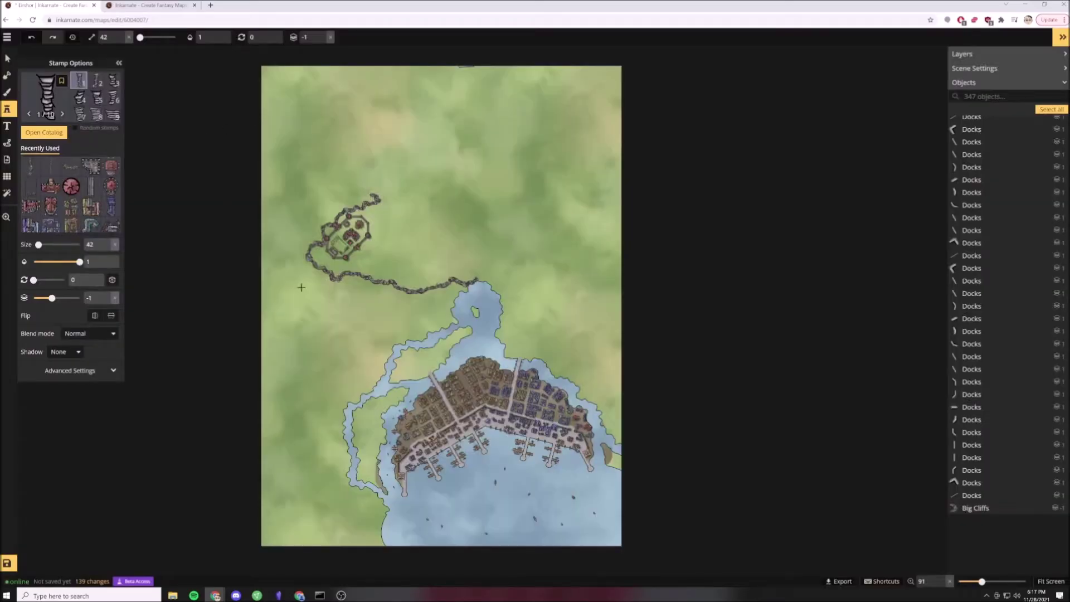
Place a size 42 stairs stamp, unrotated, on the cliff between the castle and the lake and set its layer to 1.
{"action": "scroll", "coordinate": [389, 295], "scroll_direction": "up", "scroll_amount": 2}
{"action": "scroll", "coordinate": [389, 295], "scroll_direction": "up", "scroll_amount": 5}
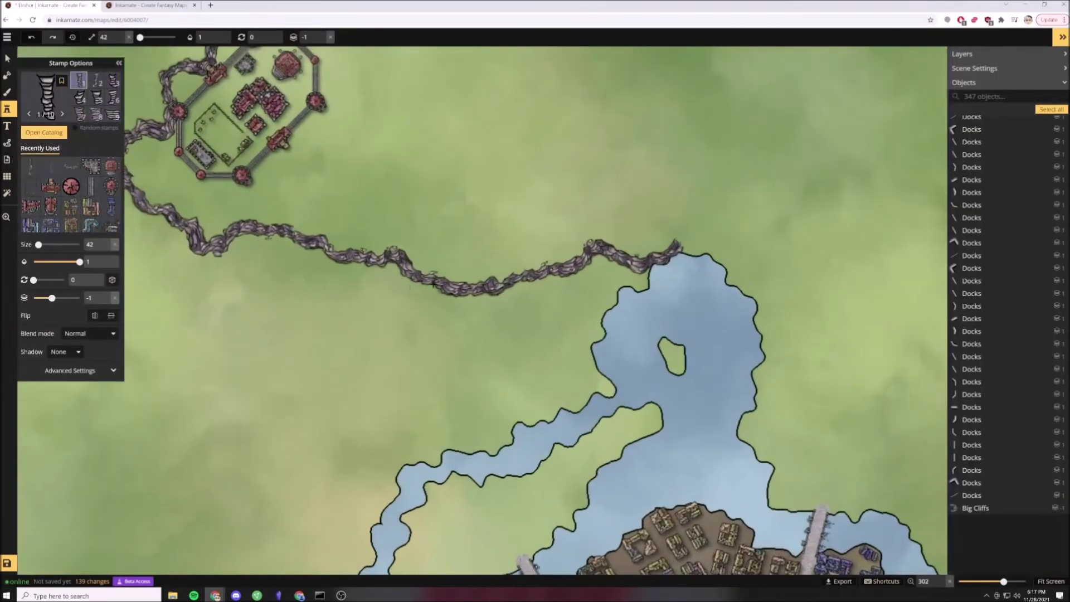
{"action": "left_click", "coordinate": [433, 278]}
{"action": "scroll", "coordinate": [432, 316], "scroll_direction": "up", "scroll_amount": 2}
{"action": "left_click", "coordinate": [105, 296]}
{"action": "left_click", "coordinate": [106, 296]}
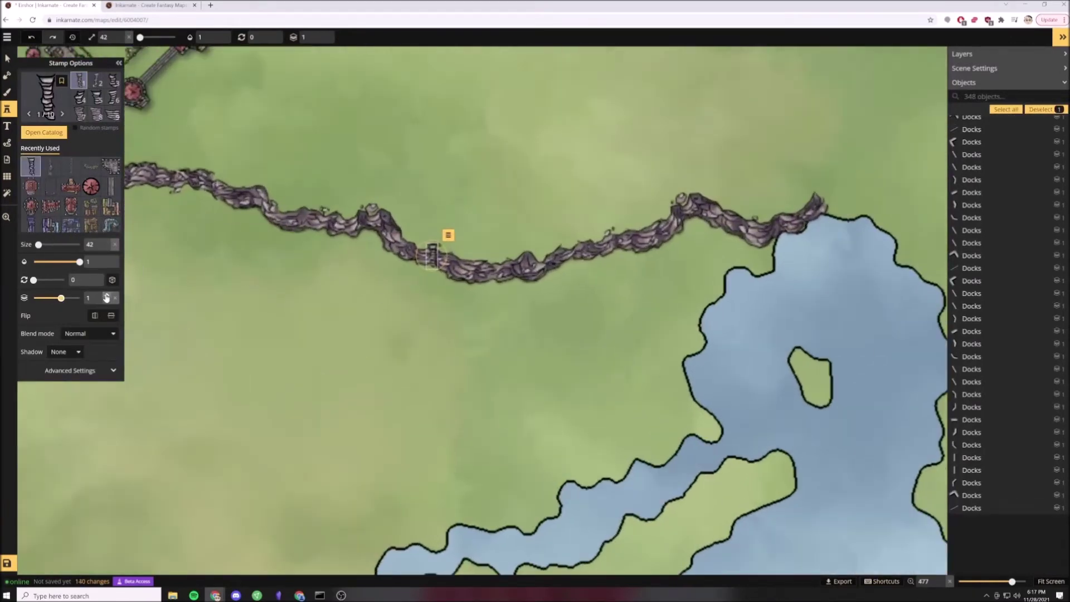
Place a size 50 Natural Stairs stamp, variant 6, rotated 15 degrees, at the cliff's foot east of the first stairs.
{"action": "scroll", "coordinate": [341, 277], "scroll_direction": "down", "scroll_amount": 1}
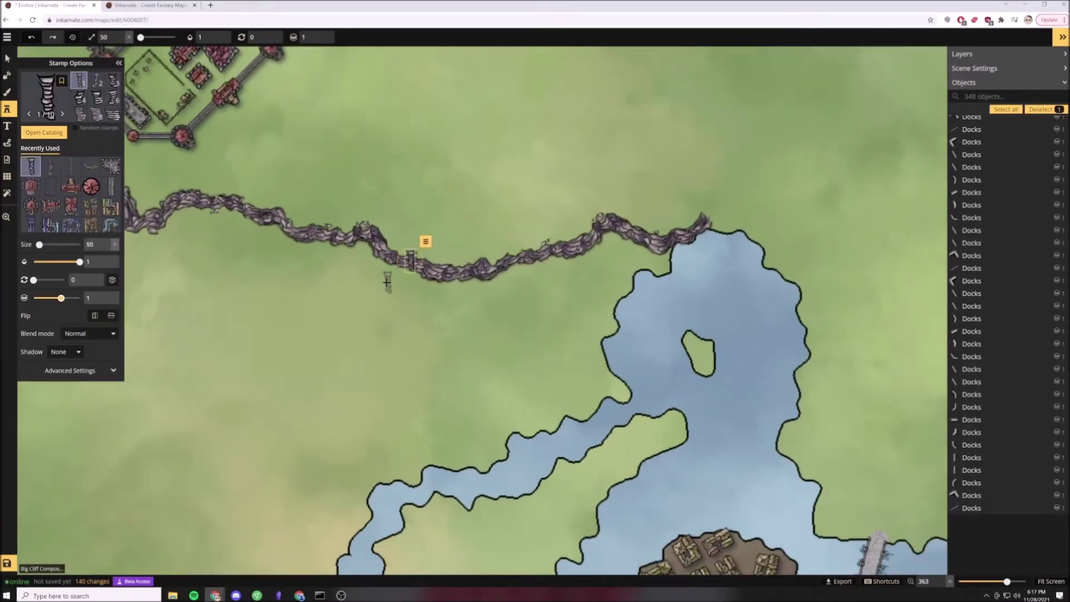
{"action": "scroll", "coordinate": [387, 282], "scroll_direction": "up", "scroll_amount": 2}
{"action": "left_click", "coordinate": [96, 97]}
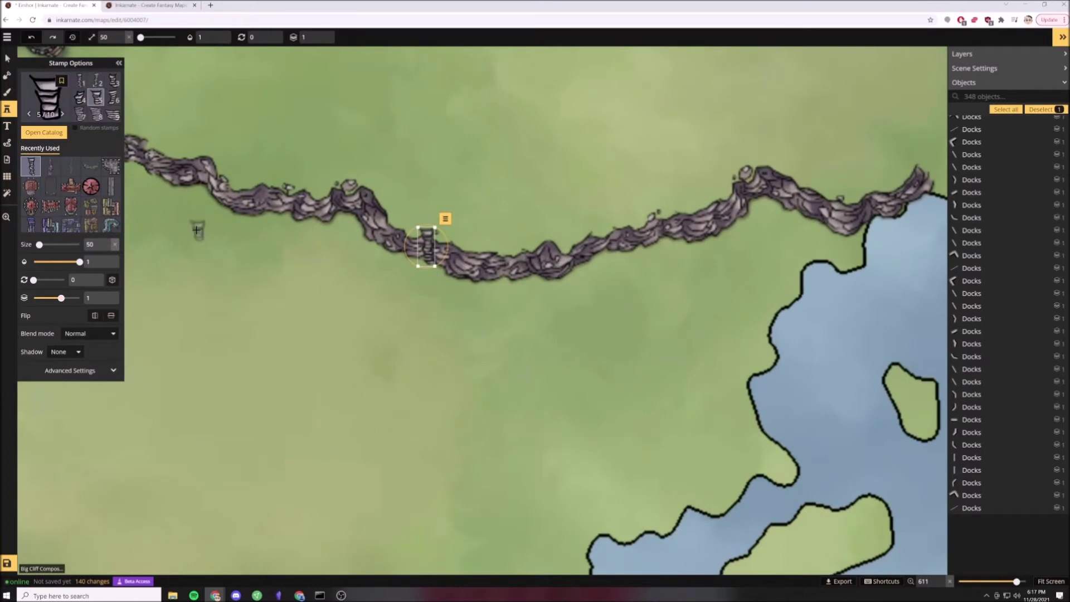
{"action": "key", "text": "Escape"}
{"action": "scroll", "coordinate": [196, 230], "scroll_direction": "down", "scroll_amount": 3}
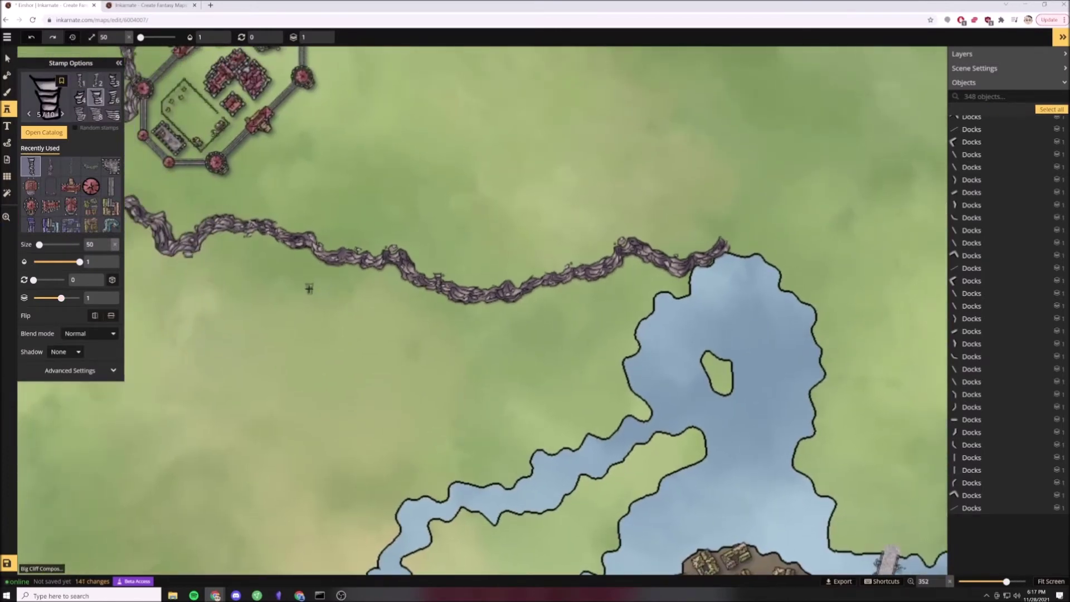
{"action": "scroll", "coordinate": [105, 111], "scroll_direction": "down", "scroll_amount": 1}
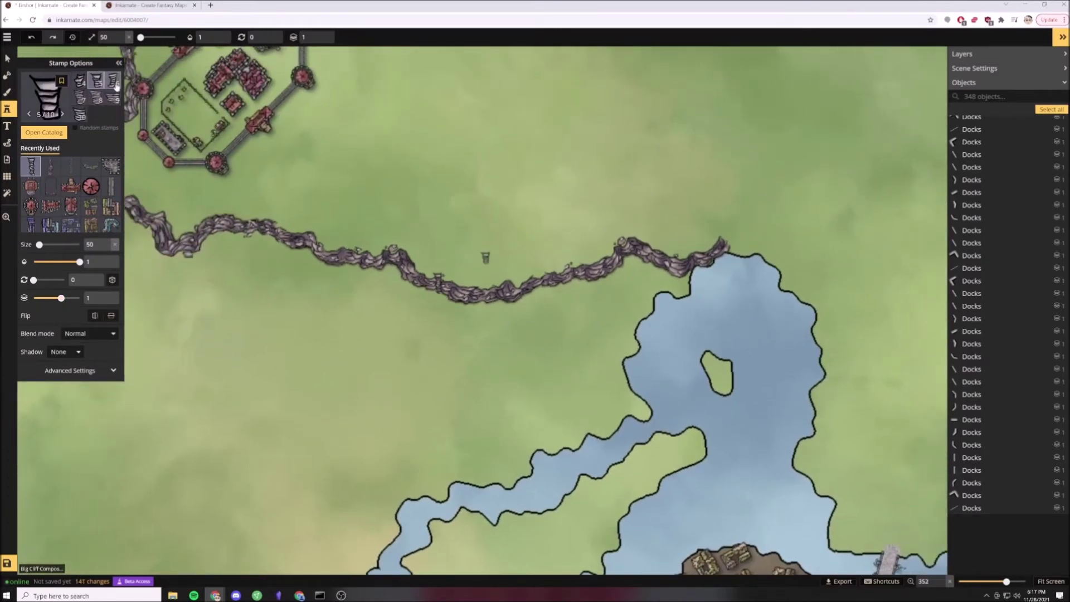
{"action": "left_click", "coordinate": [115, 82]}
{"action": "scroll", "coordinate": [423, 320], "scroll_direction": "up", "scroll_amount": 2}
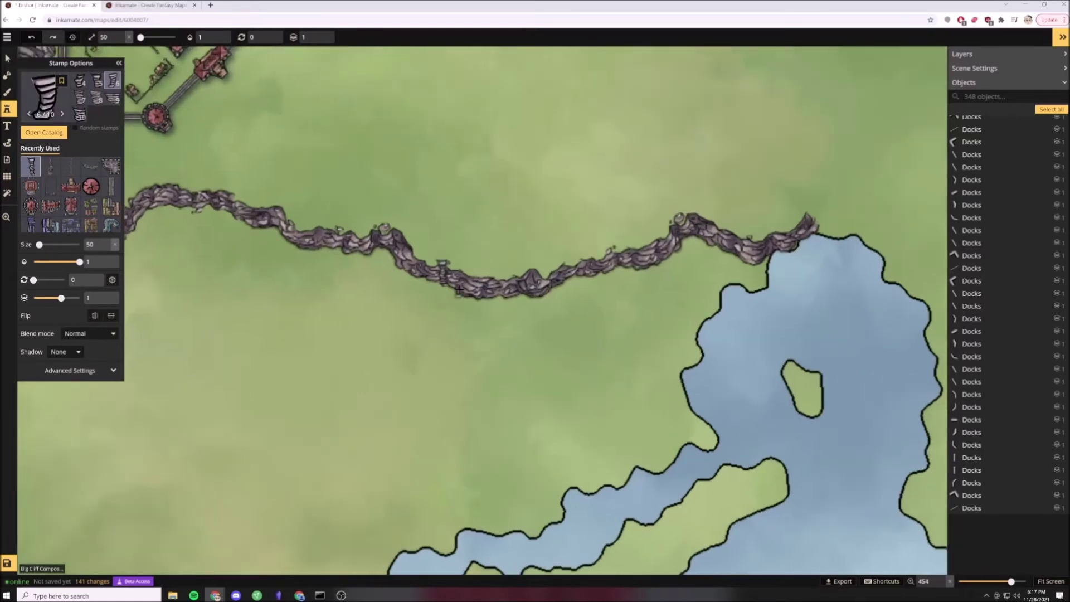
{"action": "scroll", "coordinate": [461, 288], "scroll_direction": "up", "scroll_amount": 3}
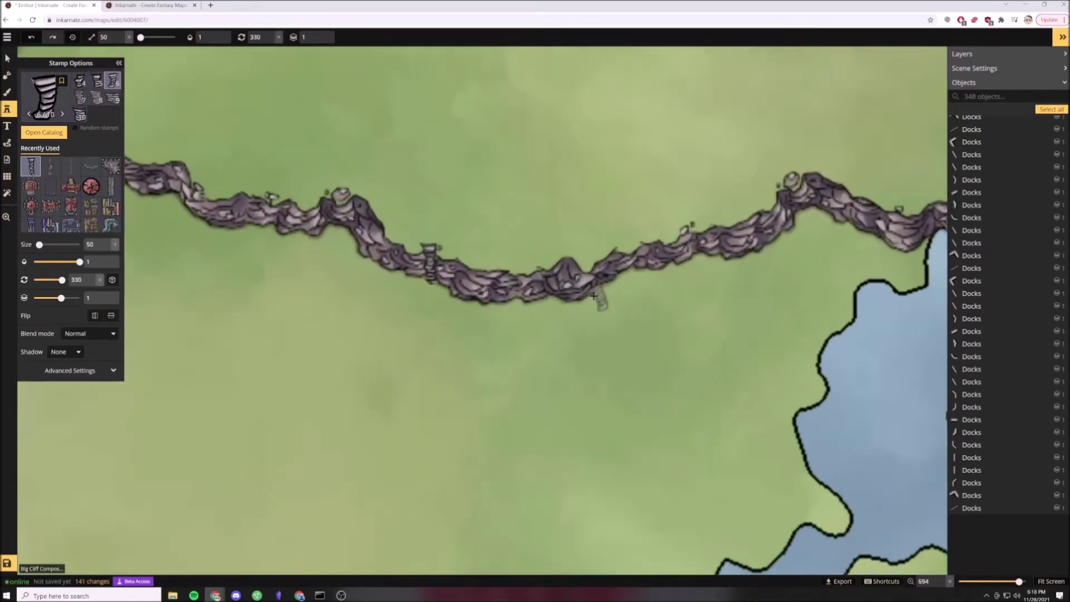
{"action": "scroll", "coordinate": [593, 294], "scroll_direction": "up", "scroll_amount": 3}
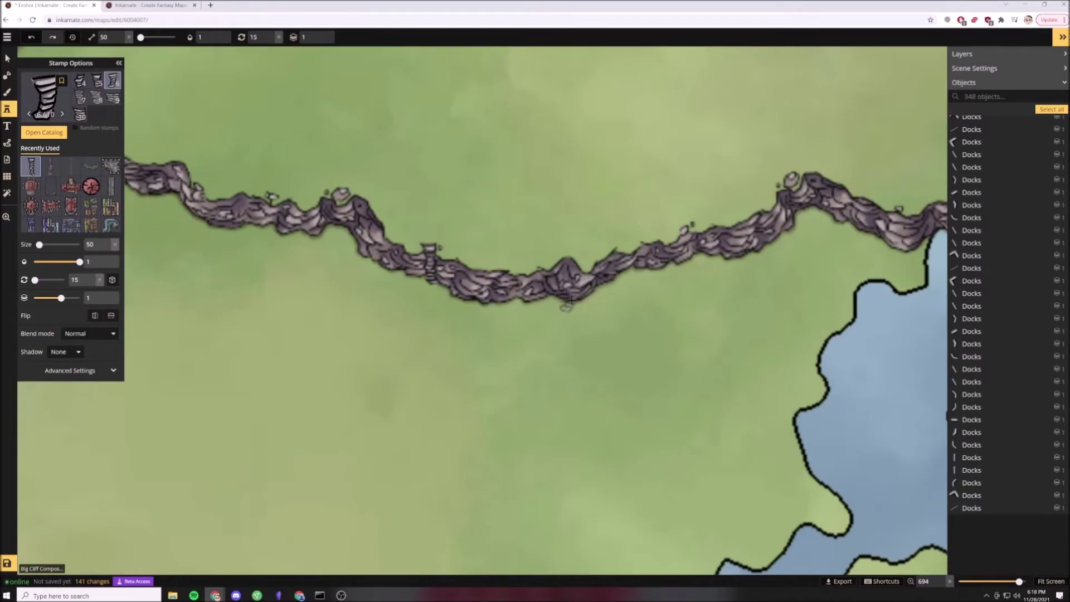
{"action": "left_click", "coordinate": [567, 299]}
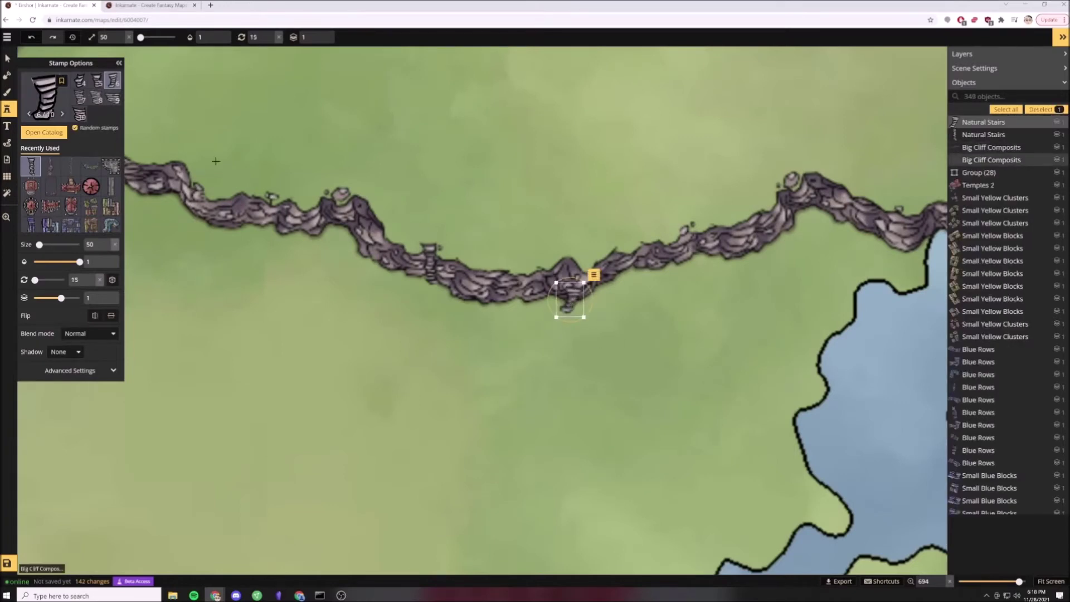
Add Natural Stairs variant 5, size 50 and rotated 15 degrees, directly above the eastern stairs to lengthen the flight.
{"action": "left_click", "coordinate": [578, 272]}
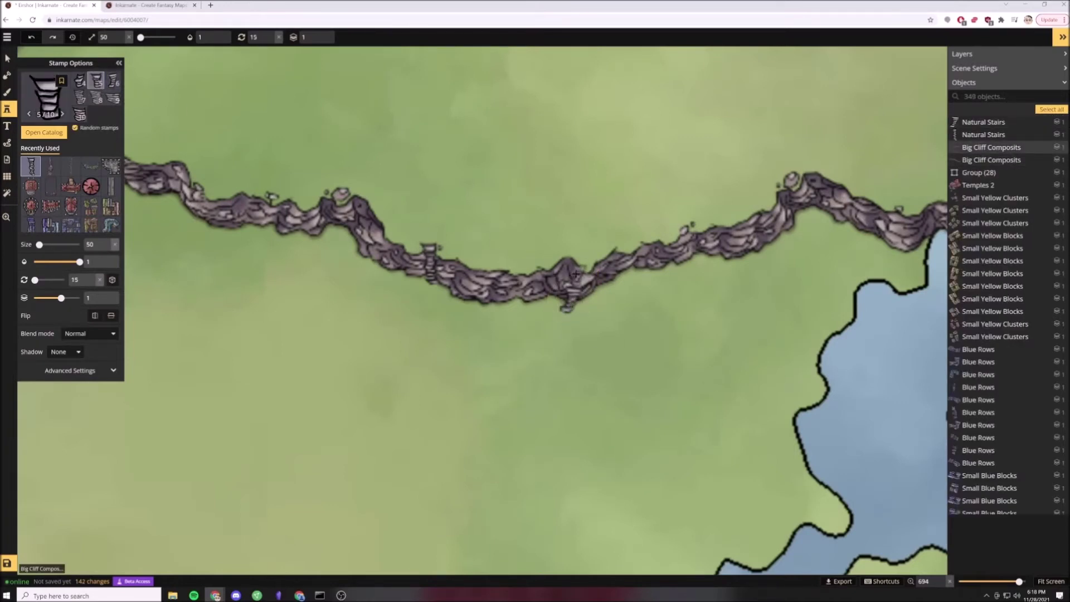
{"action": "left_click", "coordinate": [576, 274]}
{"action": "scroll", "coordinate": [693, 320], "scroll_direction": "down", "scroll_amount": 2}
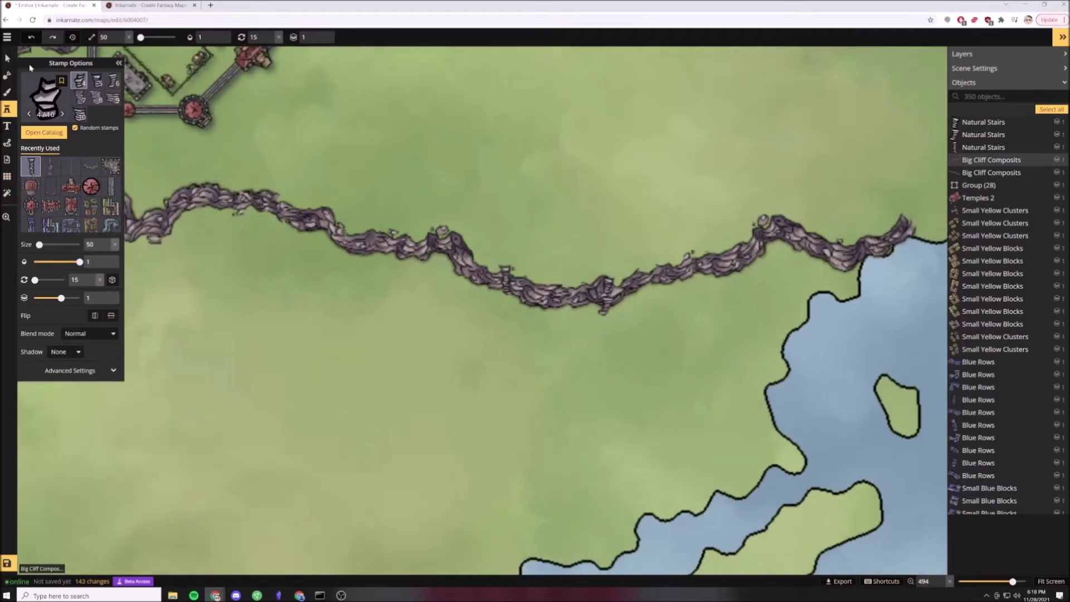
Raise the brightness filter of all three Natural Stairs stamps on the cliff between the castle and the lake.
{"action": "left_click", "coordinate": [8, 58]}
{"action": "left_click", "coordinate": [608, 286]}
{"action": "left_click", "coordinate": [604, 305], "text": "shift"}
{"action": "left_click", "coordinate": [505, 281], "text": "shift"}
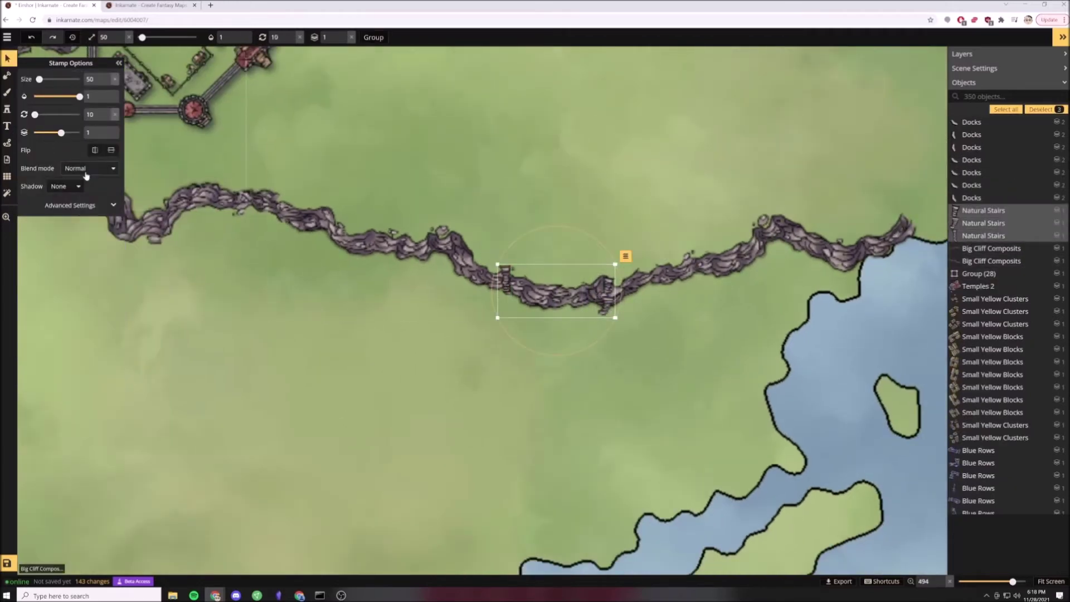
{"action": "left_click", "coordinate": [78, 205]}
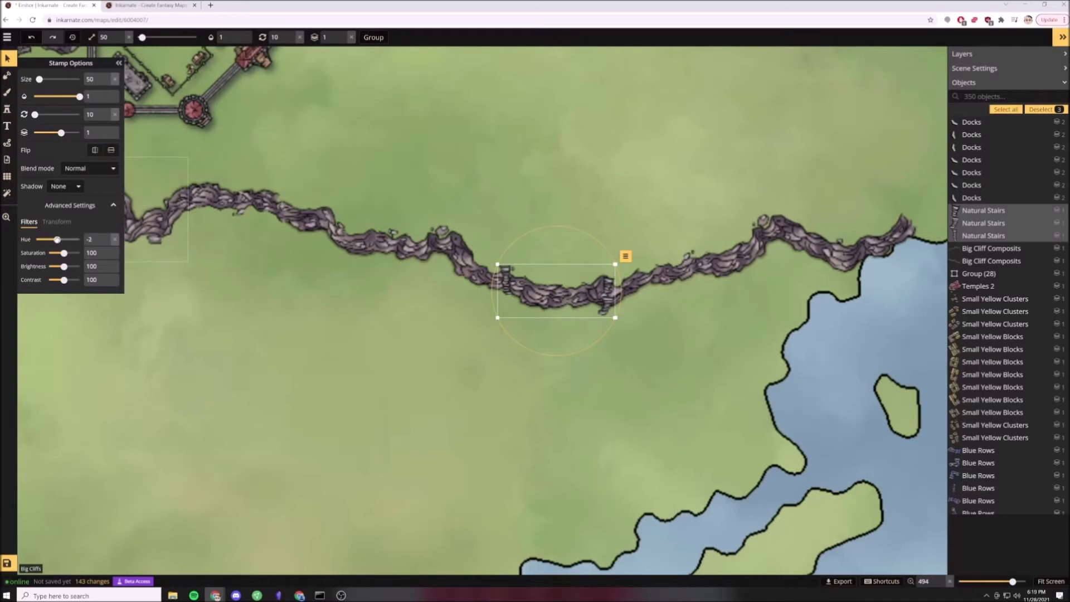
{"action": "left_click_drag", "start_coordinate": [64, 267], "coordinate": [76, 266]}
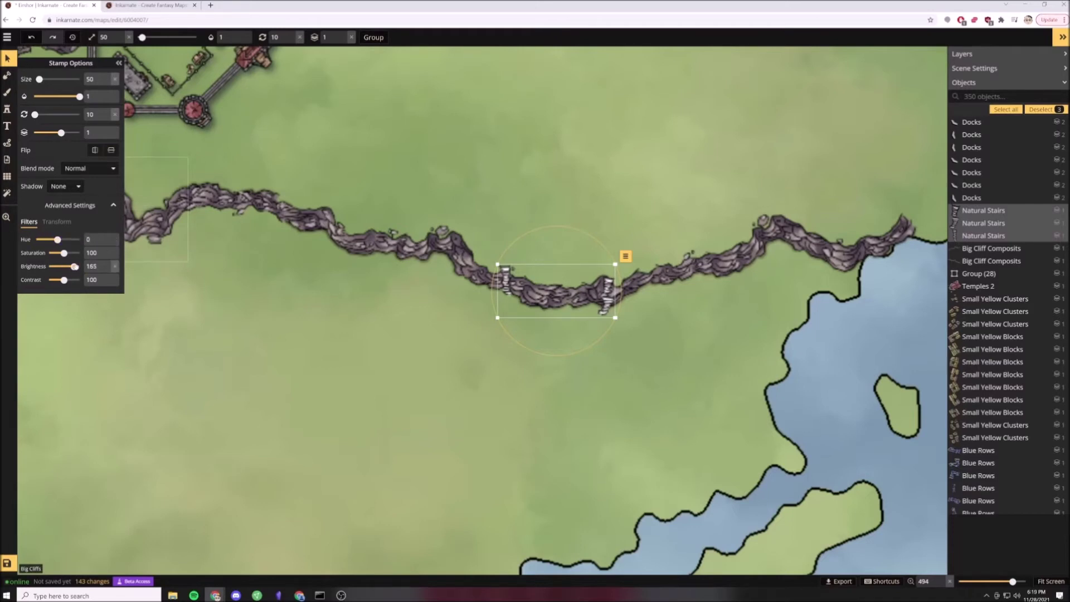
{"action": "left_click", "coordinate": [393, 359]}
{"action": "scroll", "coordinate": [393, 360], "scroll_direction": "down", "scroll_amount": 5}
{"action": "scroll", "coordinate": [392, 361], "scroll_direction": "up", "scroll_amount": 4}
{"action": "left_click", "coordinate": [484, 299]}
Place a size 50, unrotated Natural Stairs stamp on the cliff just west of the existing stairs.
{"action": "left_click", "coordinate": [7, 110]}
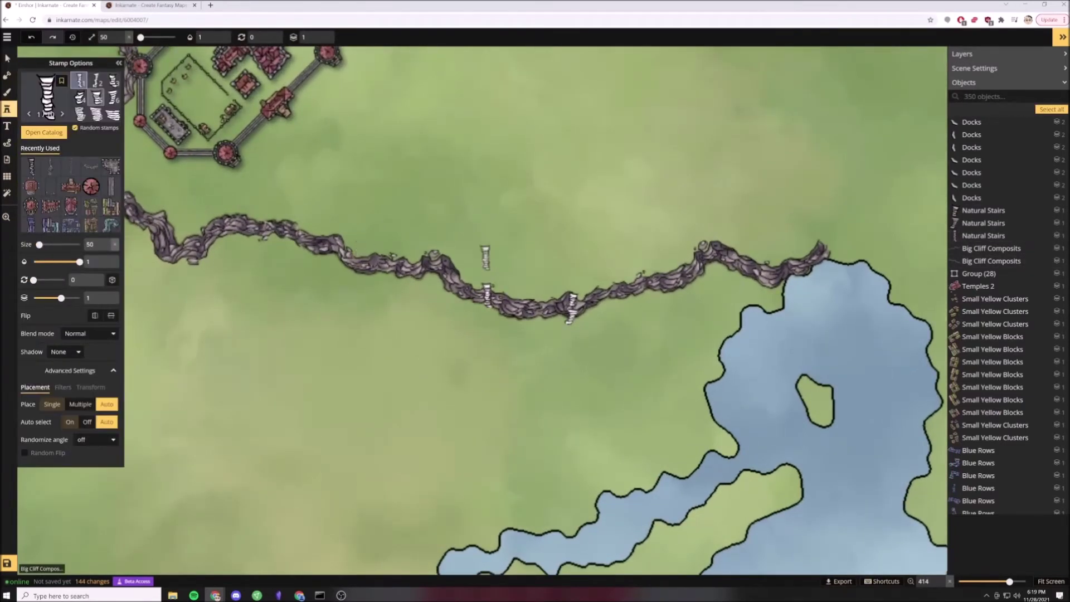
{"action": "left_click", "coordinate": [113, 99]}
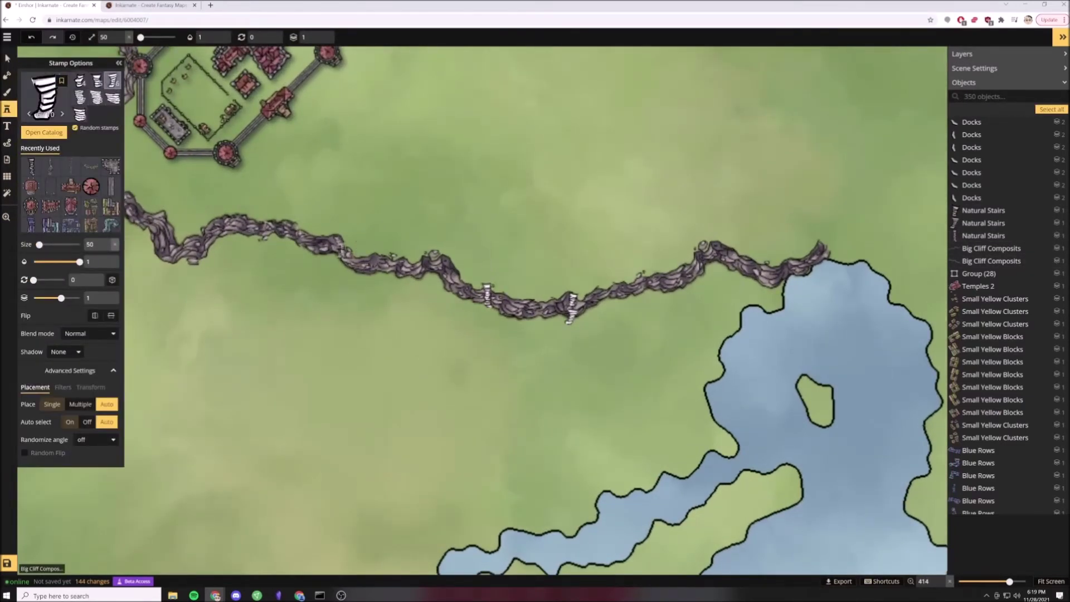
{"action": "left_click", "coordinate": [392, 268]}
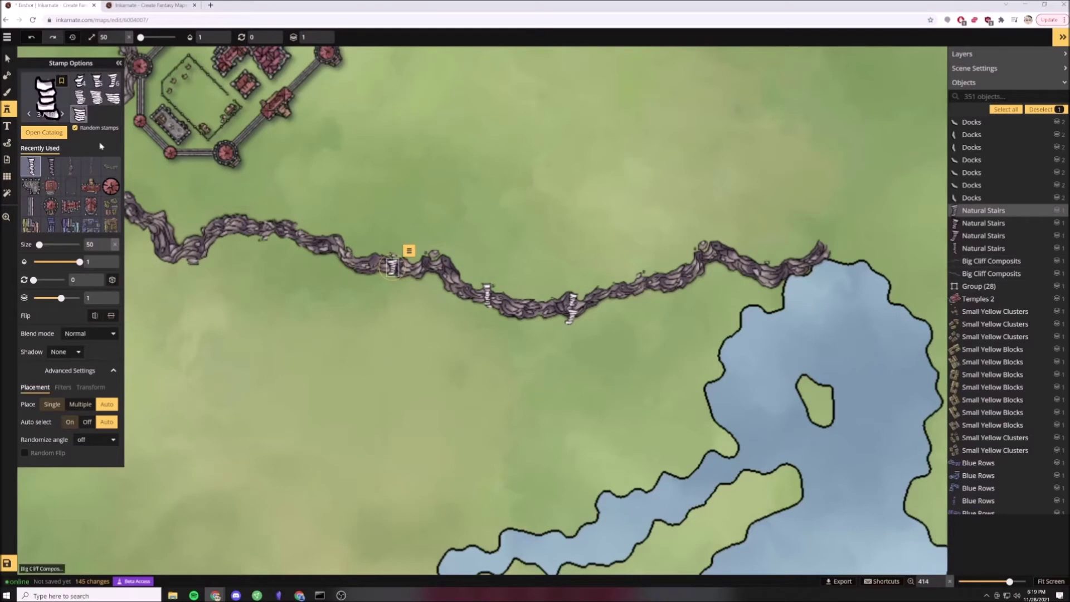
{"action": "scroll", "coordinate": [315, 310], "scroll_direction": "down", "scroll_amount": 3}
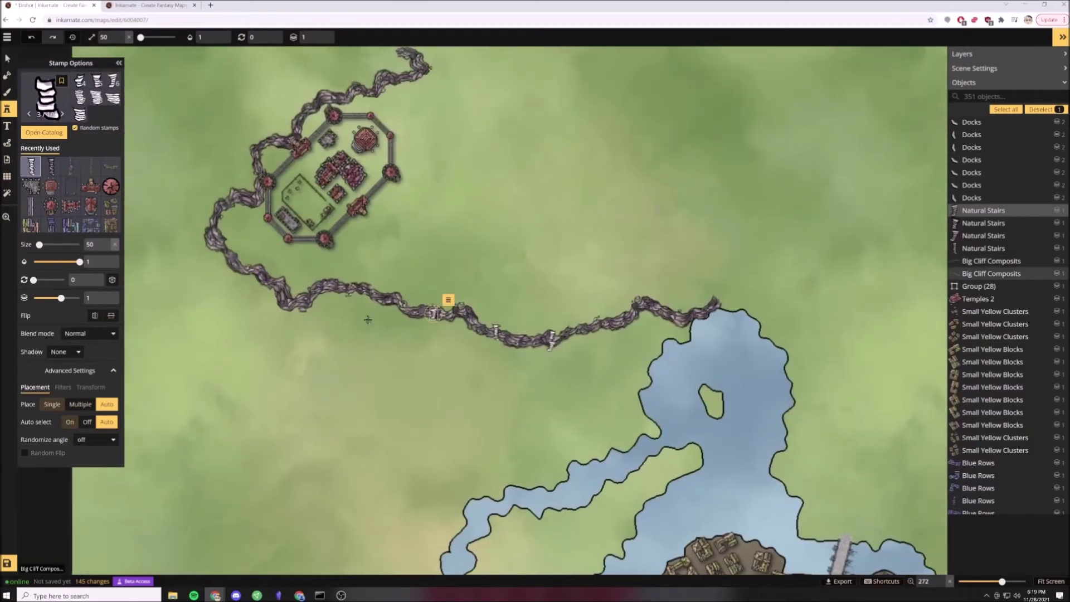
{"action": "scroll", "coordinate": [368, 319], "scroll_direction": "up", "scroll_amount": 3}
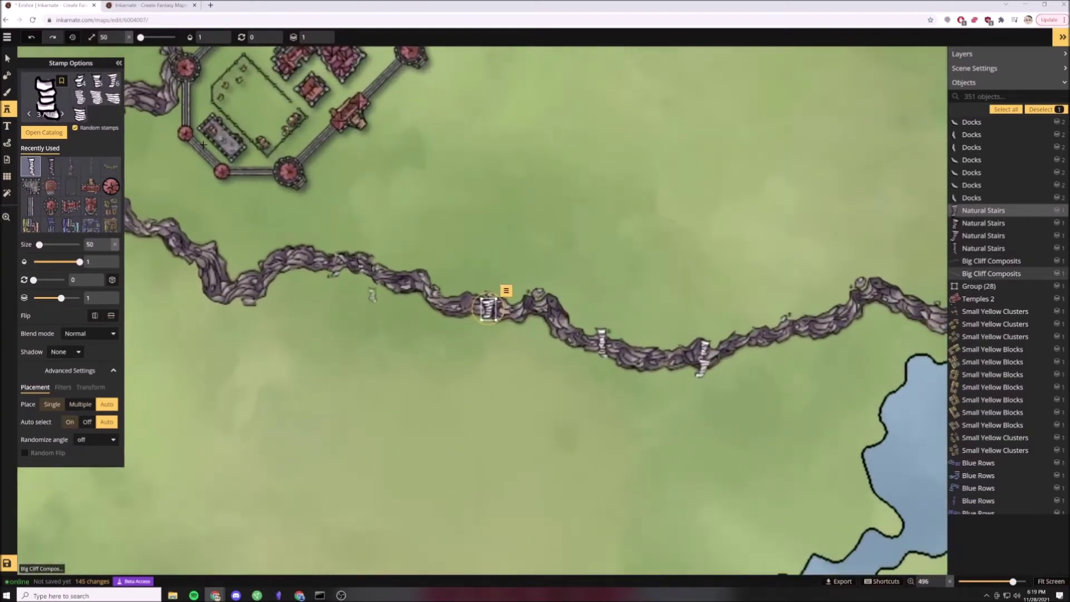
Inspect the filter settings of the Natural Stairs east of the newest one.
{"action": "left_click", "coordinate": [7, 58]}
{"action": "scroll", "coordinate": [489, 308], "scroll_direction": "up", "scroll_amount": 2}
{"action": "left_click", "coordinate": [601, 344]}
{"action": "left_click", "coordinate": [707, 350]}
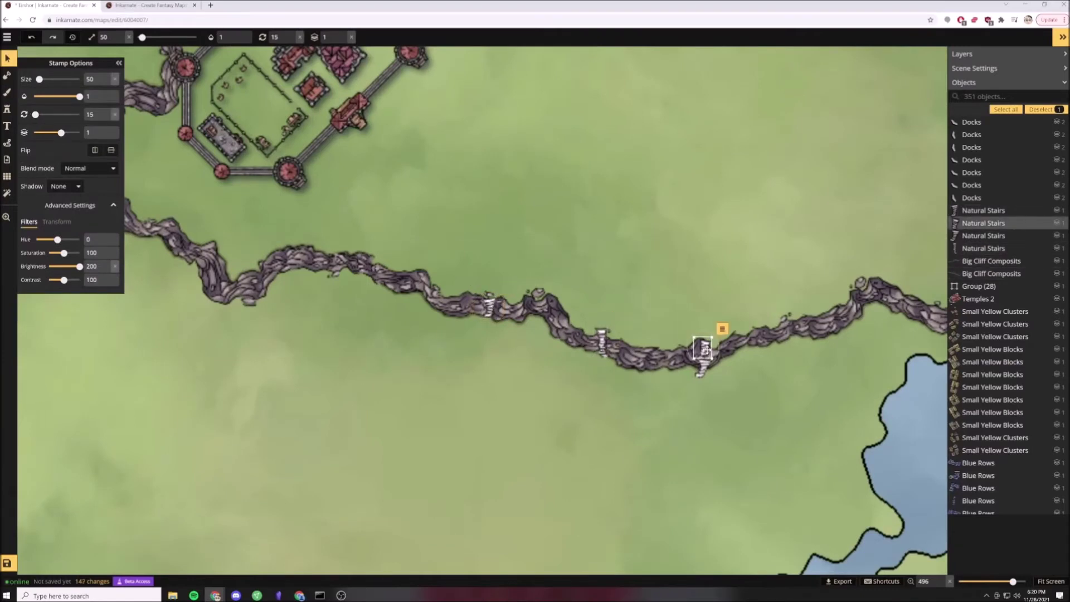
{"action": "left_click", "coordinate": [641, 301]}
Add size 50 Natural Stairs farther west on the cliff and another, rotated 330 degrees, on the peak near the lake.
{"action": "left_click", "coordinate": [7, 109]}
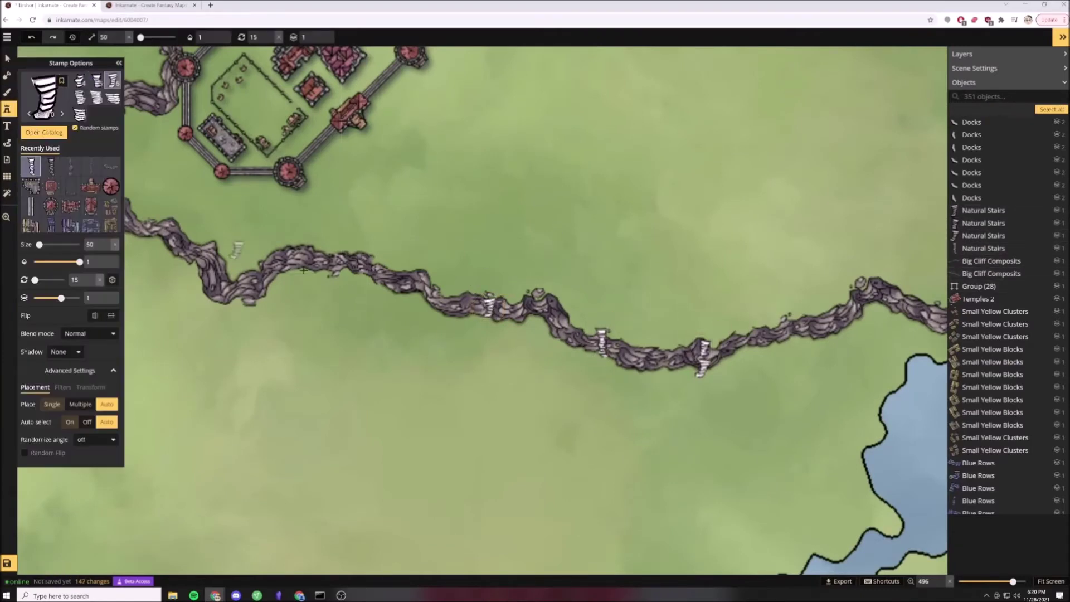
{"action": "left_click", "coordinate": [373, 268]}
{"action": "left_click", "coordinate": [868, 301]}
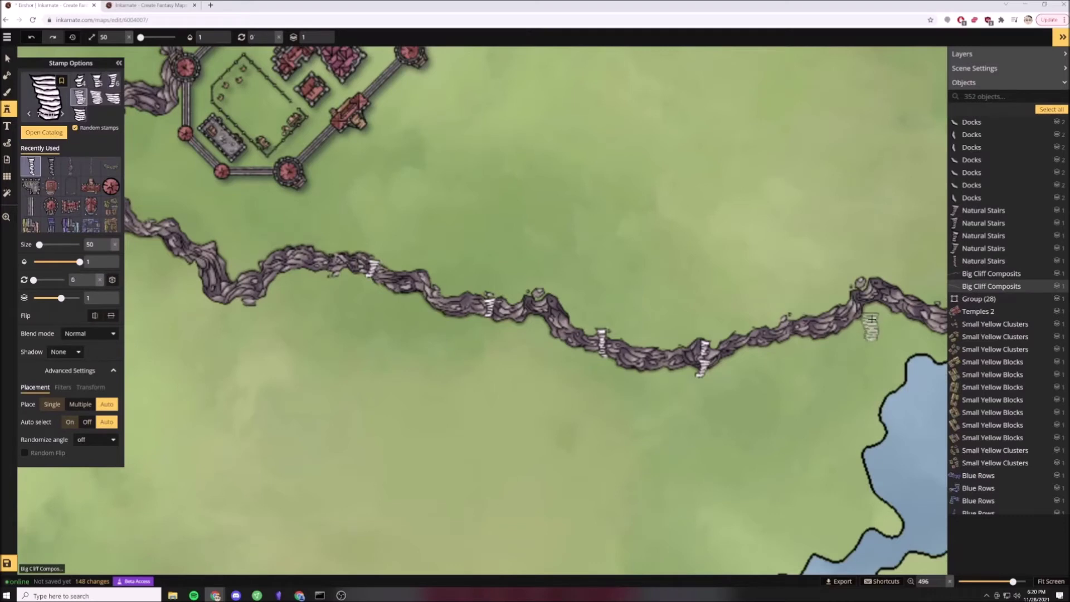
{"action": "scroll", "coordinate": [841, 380], "scroll_direction": "down", "scroll_amount": 2}
{"action": "left_click_drag", "start_coordinate": [841, 380], "coordinate": [705, 319]}
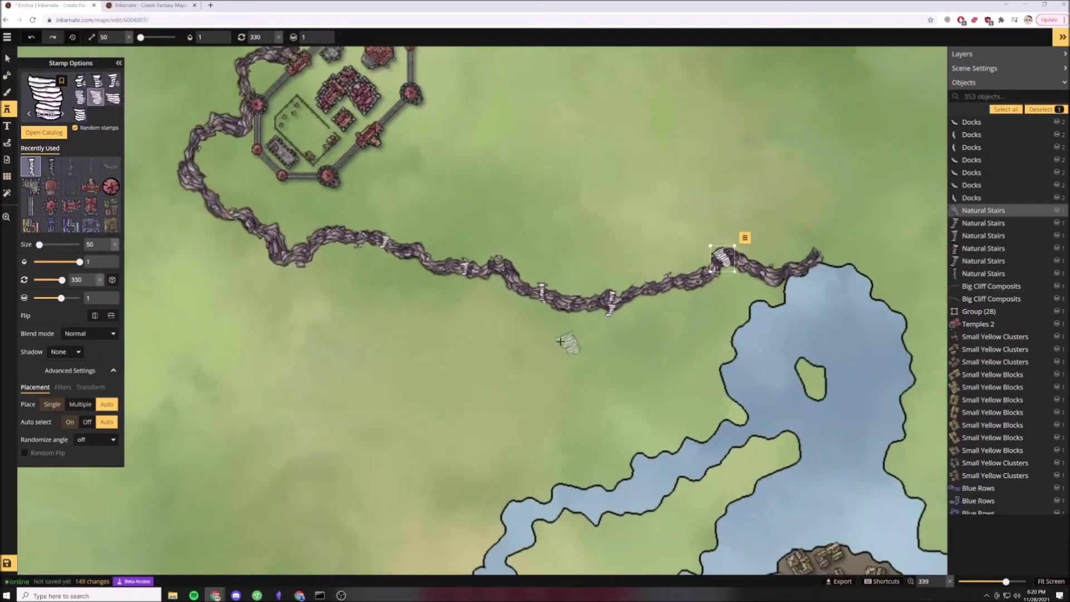
{"action": "key", "text": "Escape"}
Delete the five Natural Stairs along the cliff, keeping only the one on the peak near the lake, and resume stamping.
{"action": "key", "text": "v"}
{"action": "left_click", "coordinate": [384, 241]}
{"action": "key", "text": "Delete"}
{"action": "left_click", "coordinate": [464, 268]}
{"action": "key", "text": "Delete"}
{"action": "left_click", "coordinate": [542, 293]}
{"action": "key", "text": "Delete"}
{"action": "left_click", "coordinate": [613, 298]}
{"action": "key", "text": "Delete"}
{"action": "left_click", "coordinate": [610, 311]}
{"action": "key", "text": "s"}
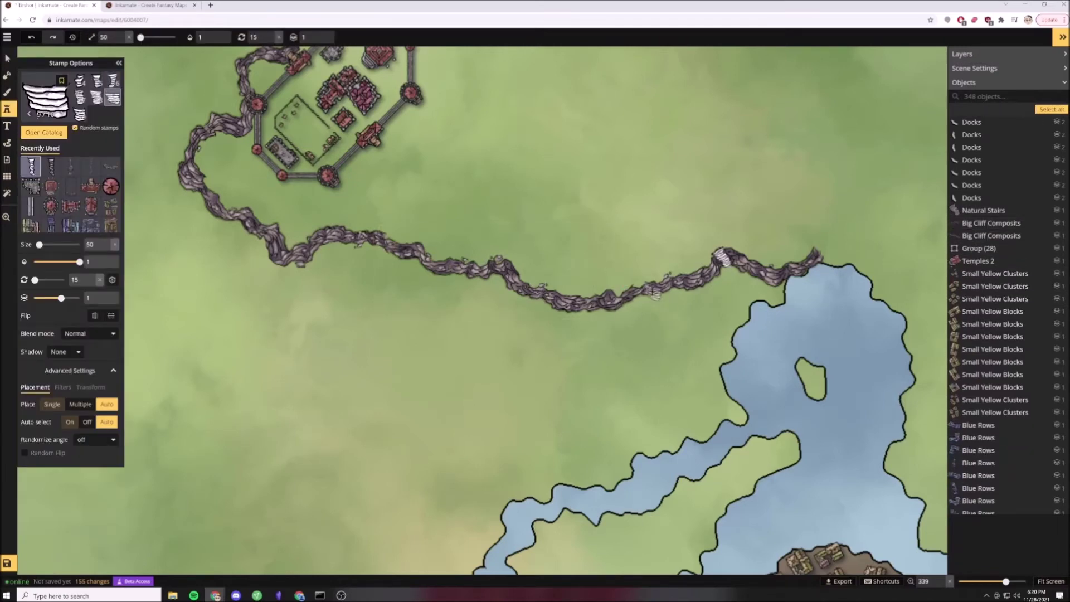
Place three Natural Stairs stamps at size 50 at spaced points across the cliff line between the castle and the lake.
{"action": "left_click", "coordinate": [640, 290]}
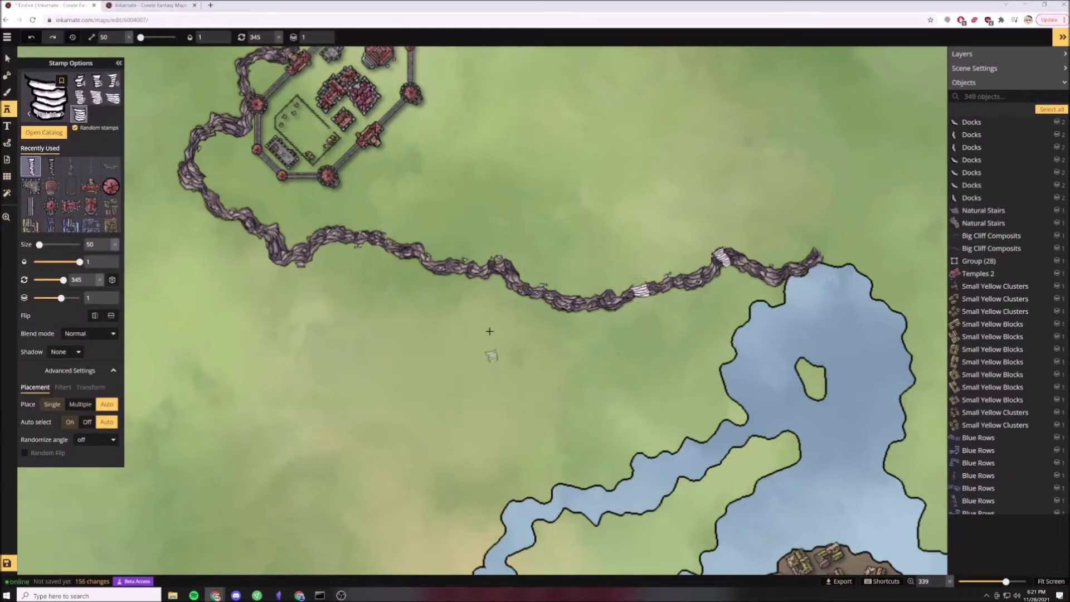
{"action": "left_click", "coordinate": [463, 269]}
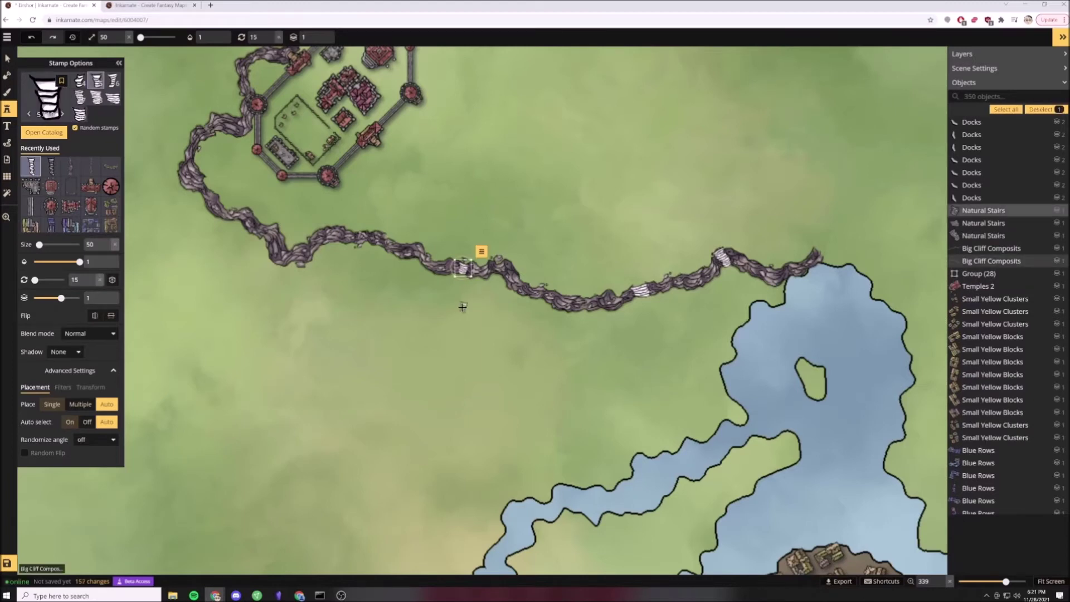
{"action": "scroll", "coordinate": [463, 269], "scroll_direction": "up", "scroll_amount": 1}
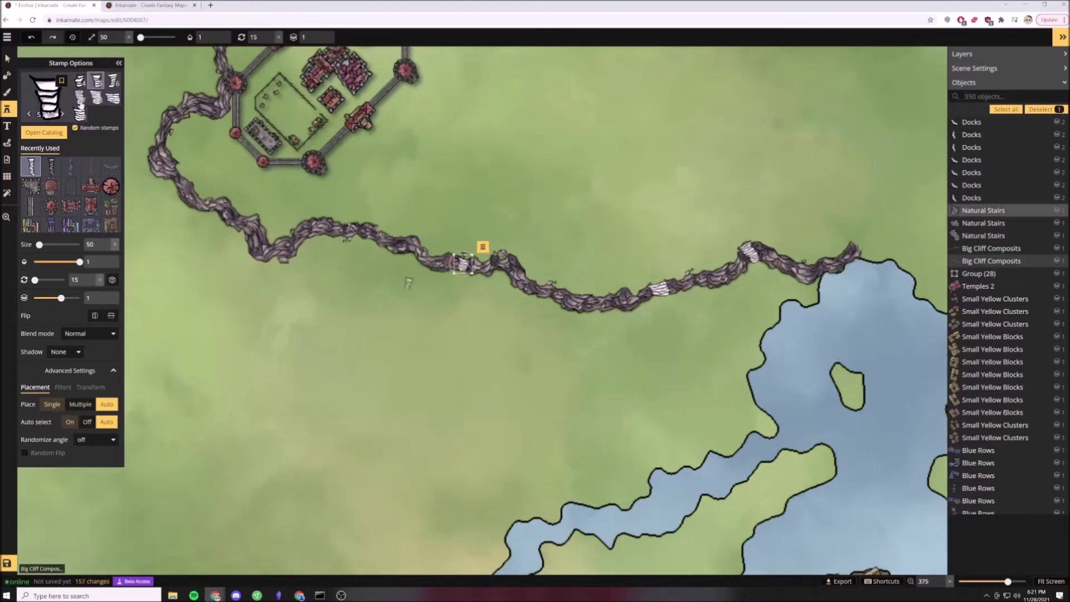
{"action": "left_click", "coordinate": [340, 230]}
{"action": "scroll", "coordinate": [442, 355], "scroll_direction": "down", "scroll_amount": 5}
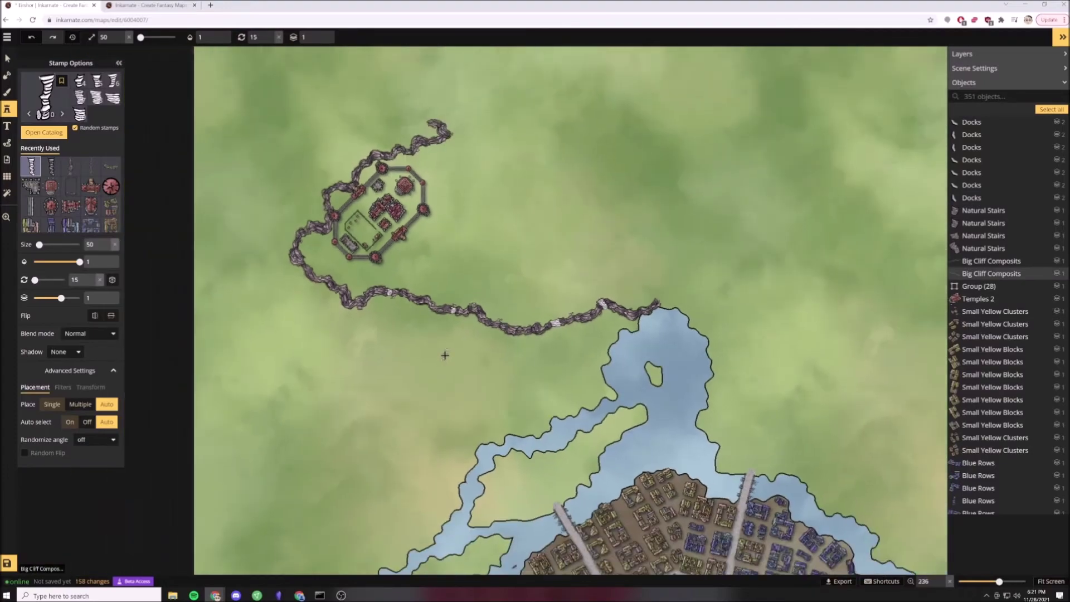
{"action": "scroll", "coordinate": [397, 351], "scroll_direction": "up", "scroll_amount": 5}
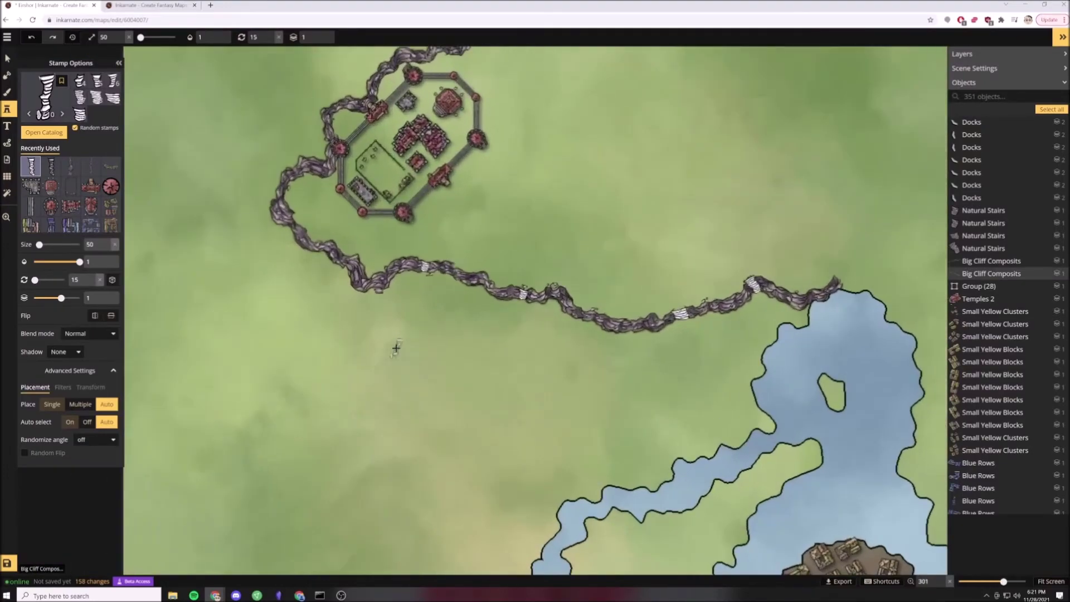
Place three ballista Siege Weapons stamps at size 37, rotated 345 degrees, inside the cliff bend west of the castle wall.
{"action": "left_click", "coordinate": [42, 92]}
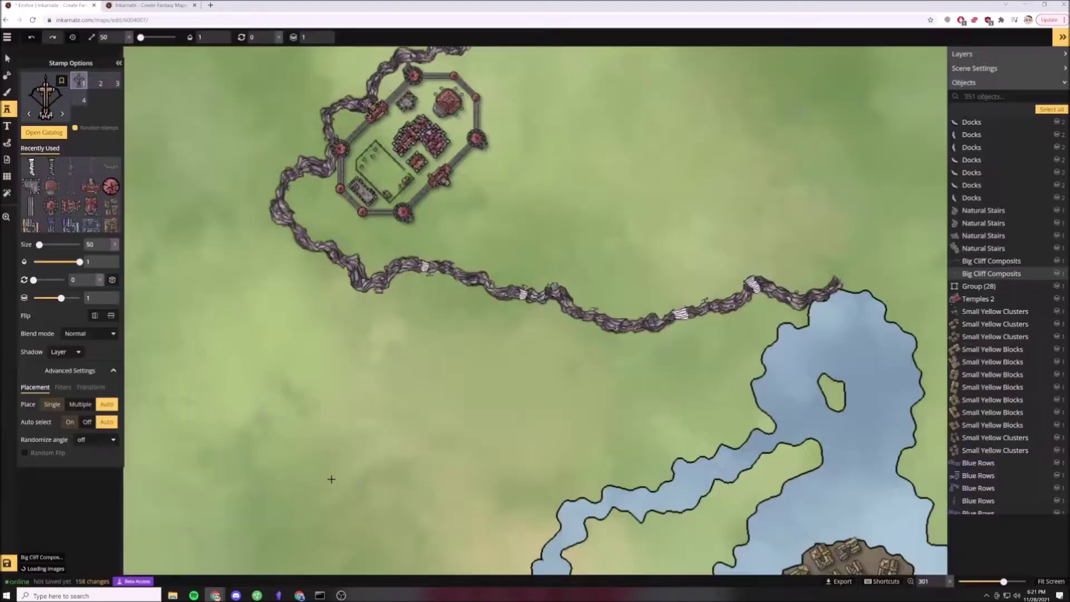
{"action": "left_click", "coordinate": [332, 481]}
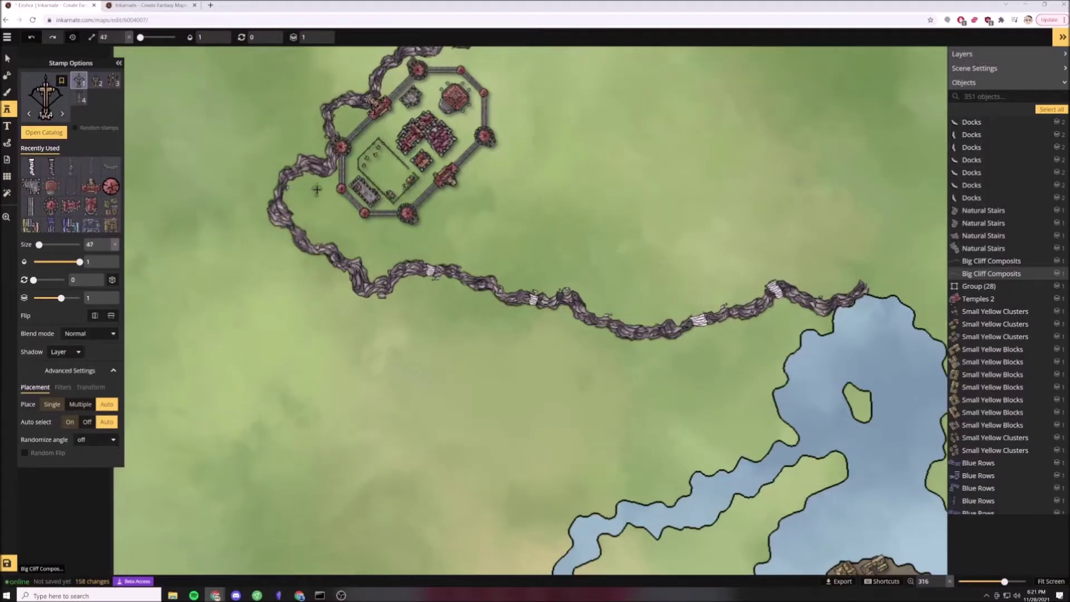
{"action": "scroll", "coordinate": [316, 190], "scroll_direction": "up", "scroll_amount": 3}
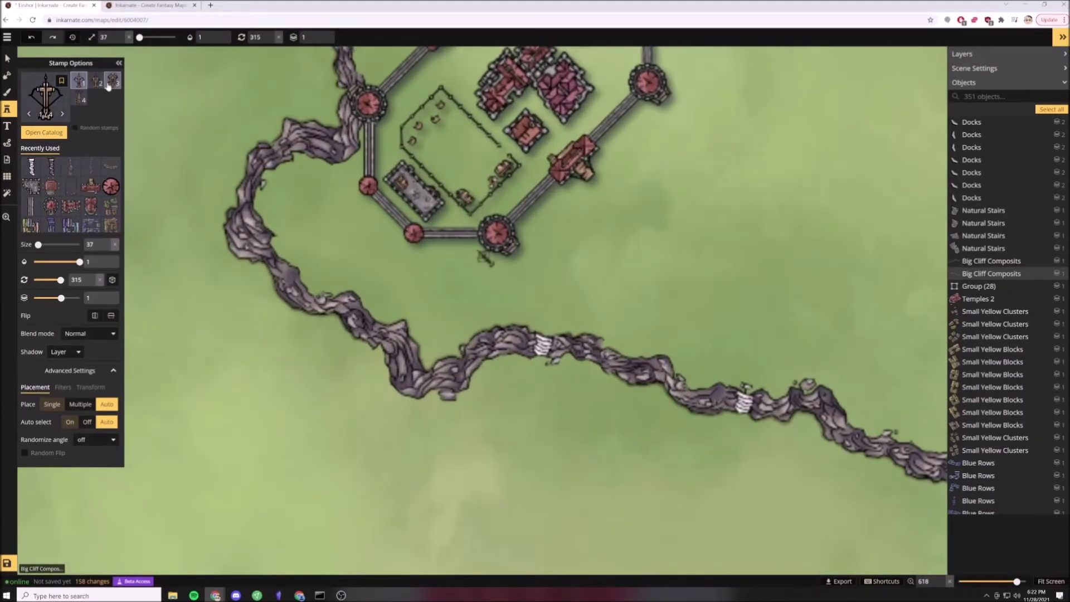
{"action": "scroll", "coordinate": [284, 206], "scroll_direction": "down", "scroll_amount": 3}
{"action": "left_click", "coordinate": [277, 208]}
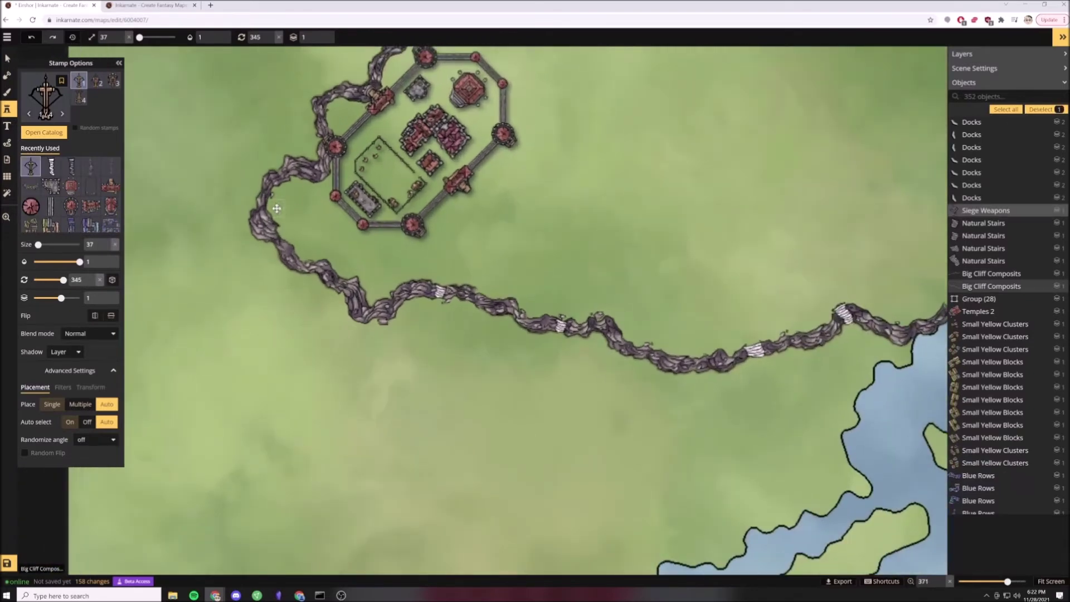
{"action": "left_click", "coordinate": [288, 193]}
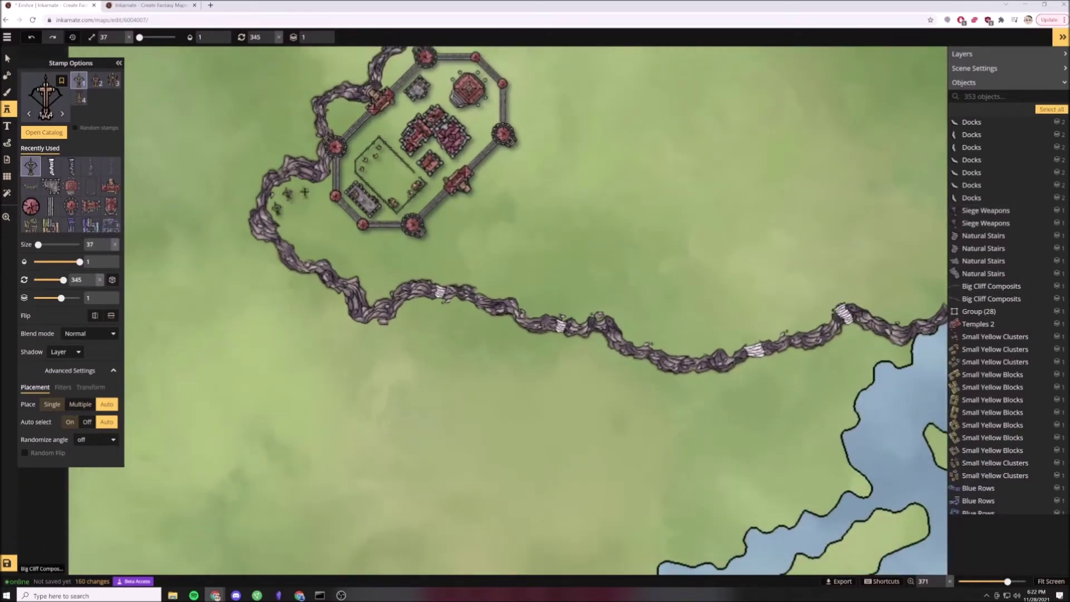
{"action": "left_click", "coordinate": [304, 192]}
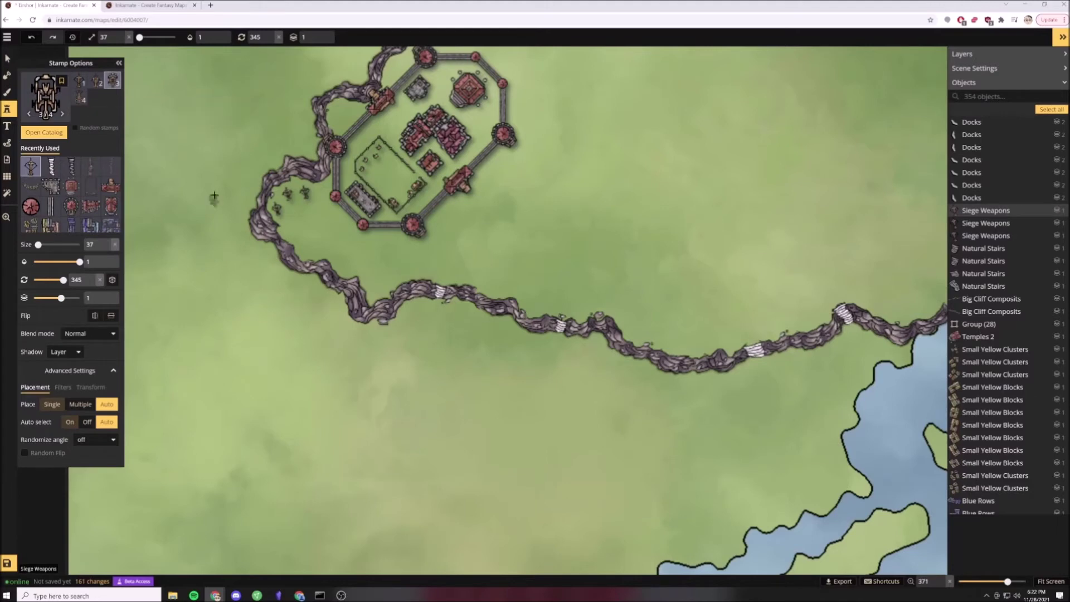
Place two siege weapons of the third variant beside the ballistas inside the cliff bend.
{"action": "left_click", "coordinate": [95, 83]}
{"action": "left_click", "coordinate": [111, 82]}
{"action": "scroll", "coordinate": [274, 217], "scroll_direction": "up", "scroll_amount": 5}
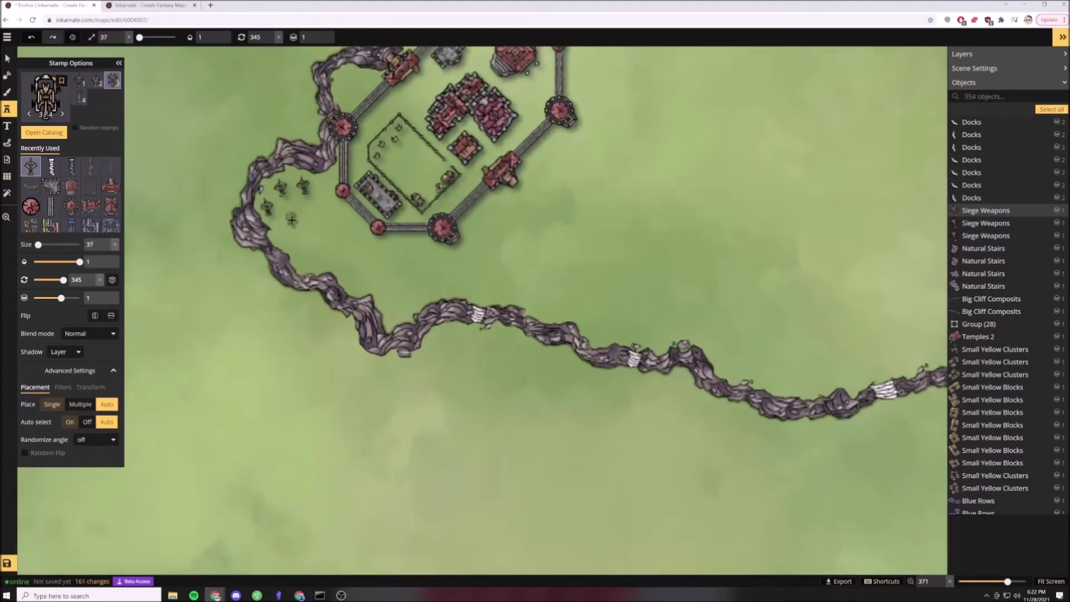
{"action": "left_click", "coordinate": [275, 217]}
{"action": "left_click", "coordinate": [314, 205]}
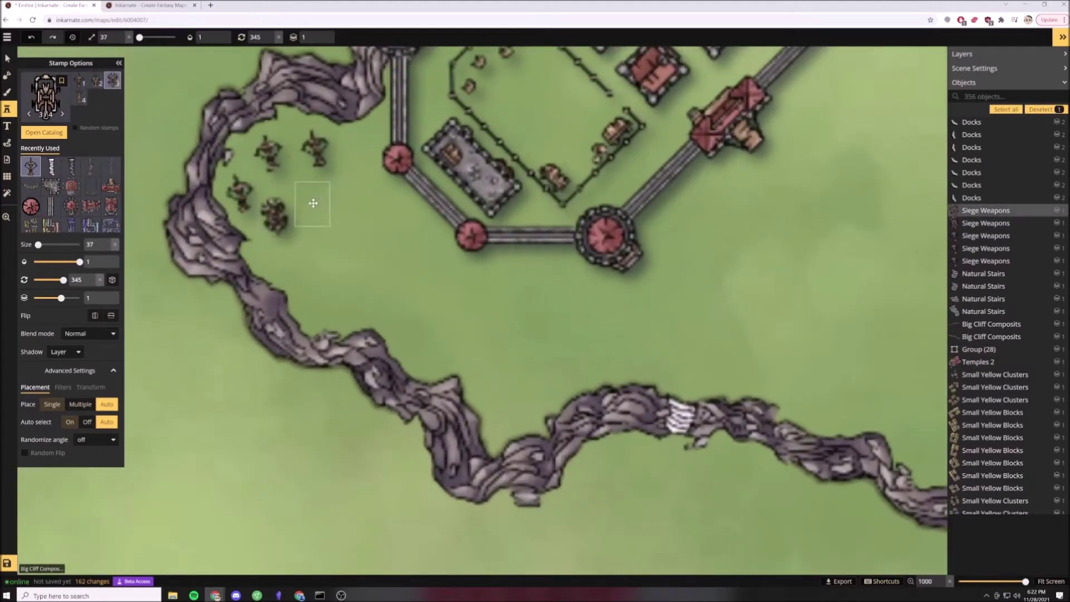
{"action": "scroll", "coordinate": [340, 237], "scroll_direction": "down", "scroll_amount": 1}
Place a Fortifications stamp at size 50, rotated 315 degrees, between the castle's southwest wall and the cliff.
{"action": "left_click", "coordinate": [46, 101]}
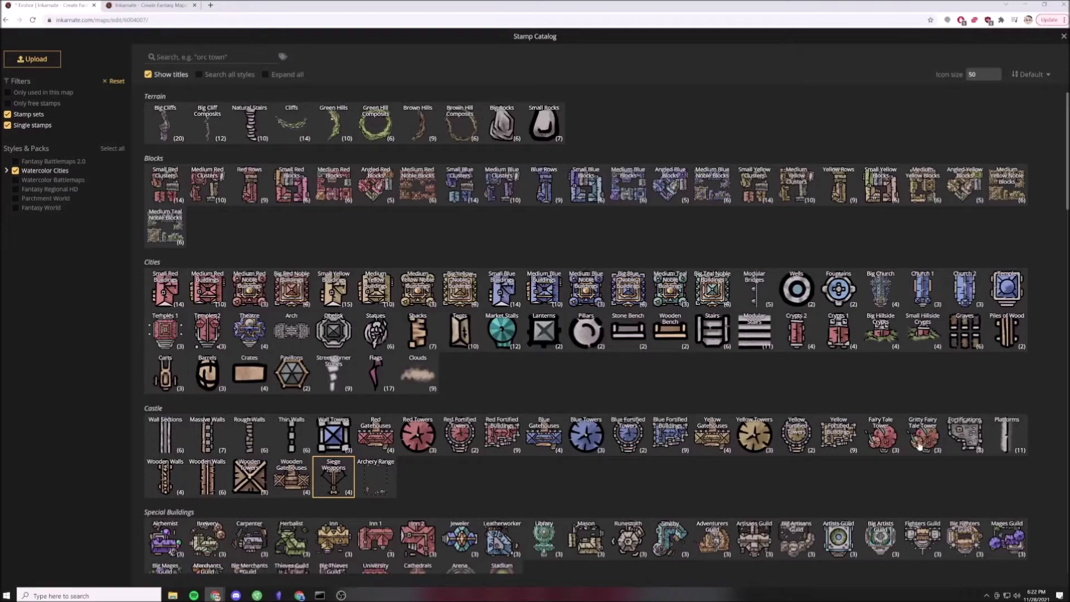
{"action": "left_click", "coordinate": [965, 435]}
{"action": "scroll", "coordinate": [371, 267], "scroll_direction": "up", "scroll_amount": 2}
{"action": "scroll", "coordinate": [370, 265], "scroll_direction": "up", "scroll_amount": 1}
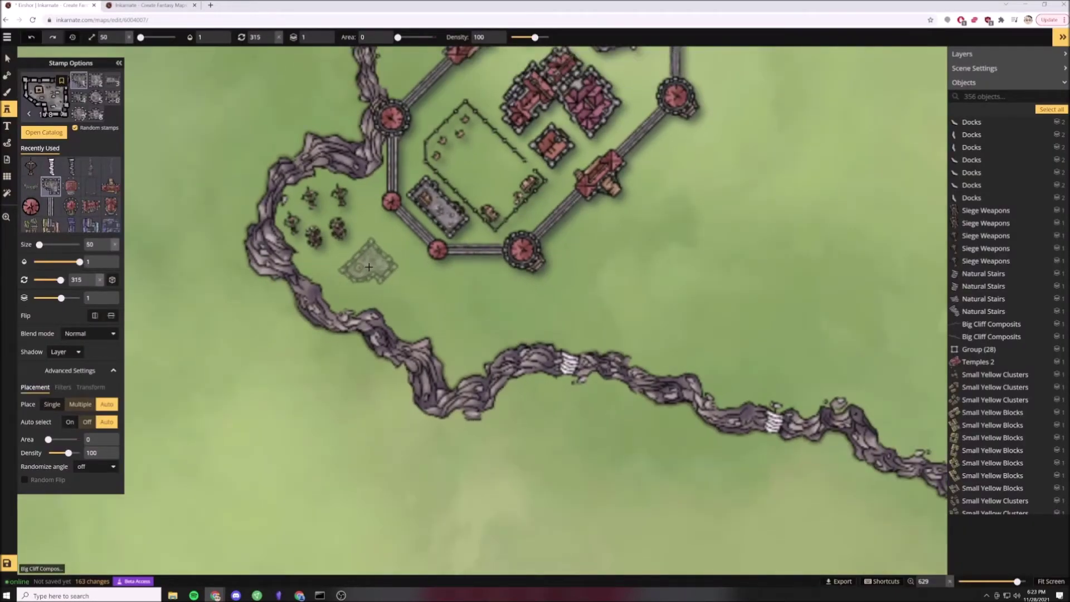
{"action": "left_click", "coordinate": [367, 267]}
{"action": "scroll", "coordinate": [357, 372], "scroll_direction": "down", "scroll_amount": 5}
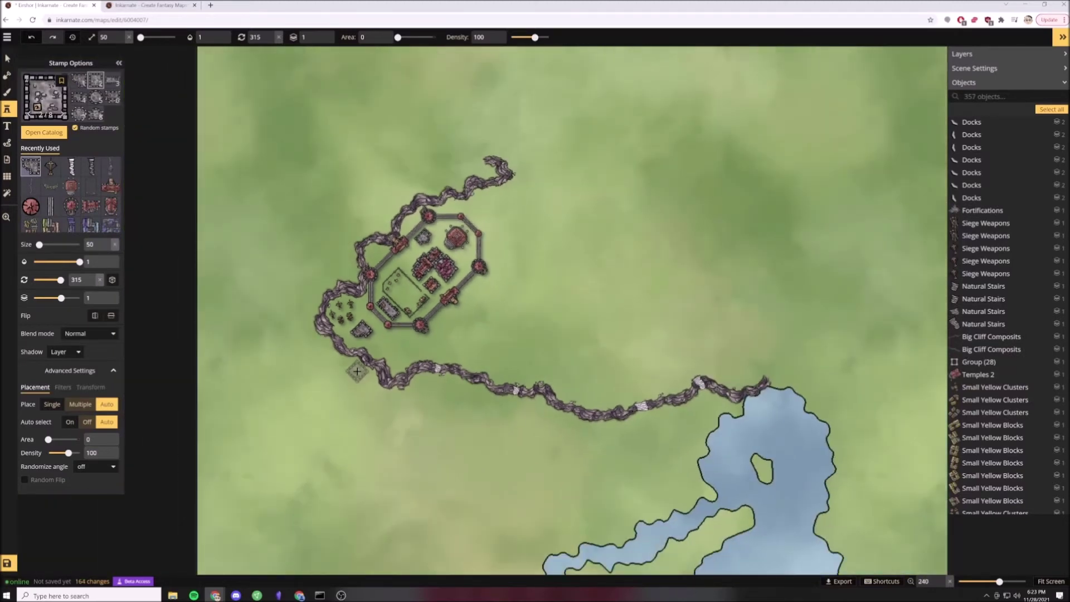
Connect the fortification to the castle's southwest wall with a size 42 wall section, nudging the fortification into line.
{"action": "left_click", "coordinate": [50, 206]}
{"action": "scroll", "coordinate": [378, 315], "scroll_direction": "up", "scroll_amount": 3}
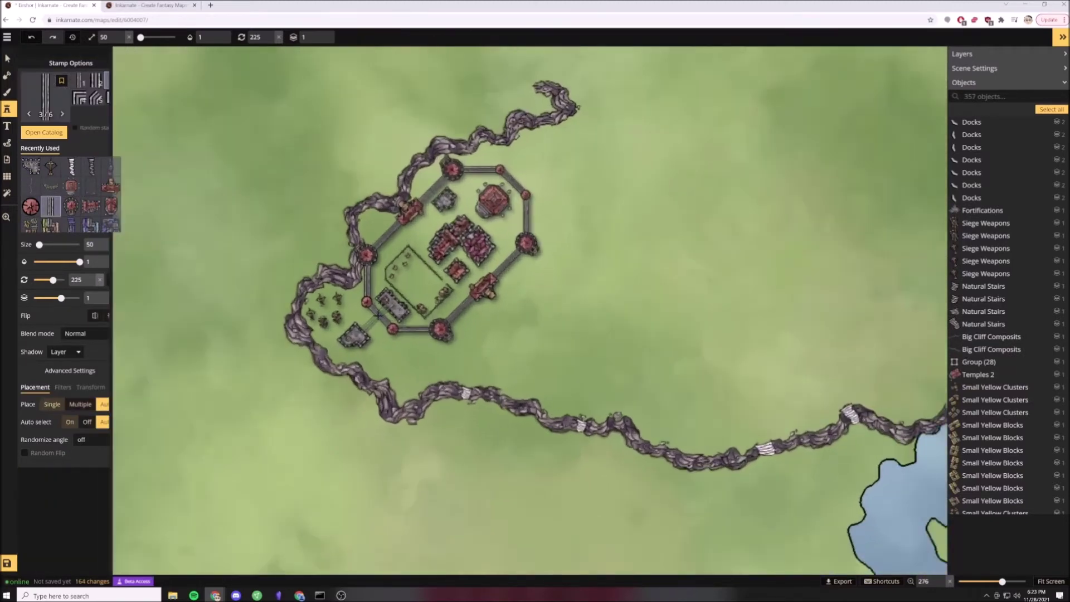
{"action": "left_click", "coordinate": [77, 82]}
{"action": "scroll", "coordinate": [370, 327], "scroll_direction": "up", "scroll_amount": 3}
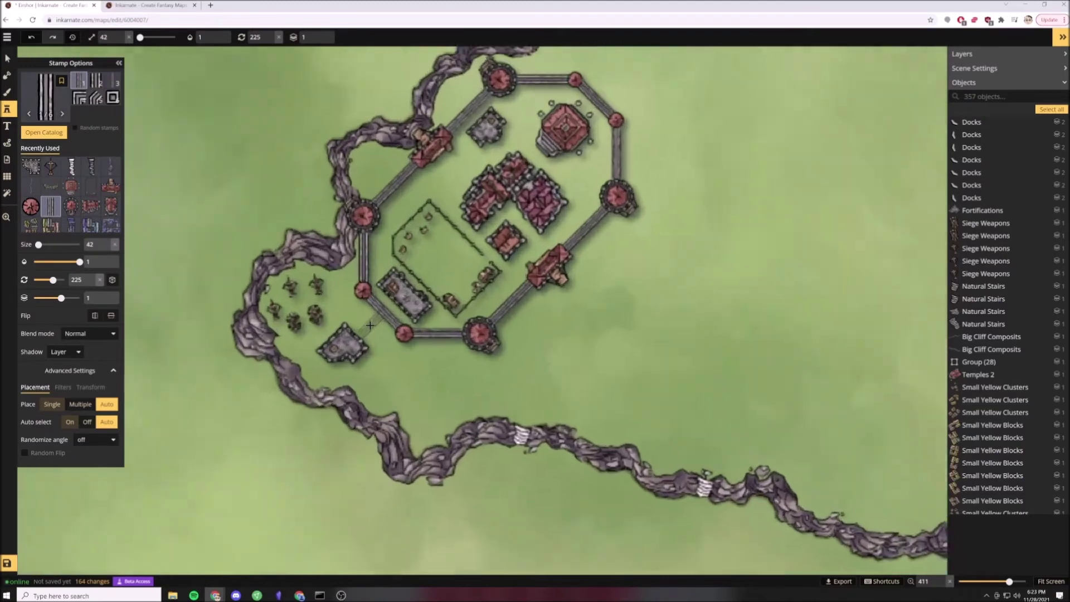
{"action": "left_click", "coordinate": [373, 325]}
{"action": "left_click_drag", "start_coordinate": [334, 356], "coordinate": [340, 355]}
{"action": "left_click", "coordinate": [484, 351]}
Extend a size 42 wall section on layer -1 from the fortification to the cliff and cap it with a red tower.
{"action": "left_click", "coordinate": [7, 109]}
{"action": "left_click", "coordinate": [25, 167]}
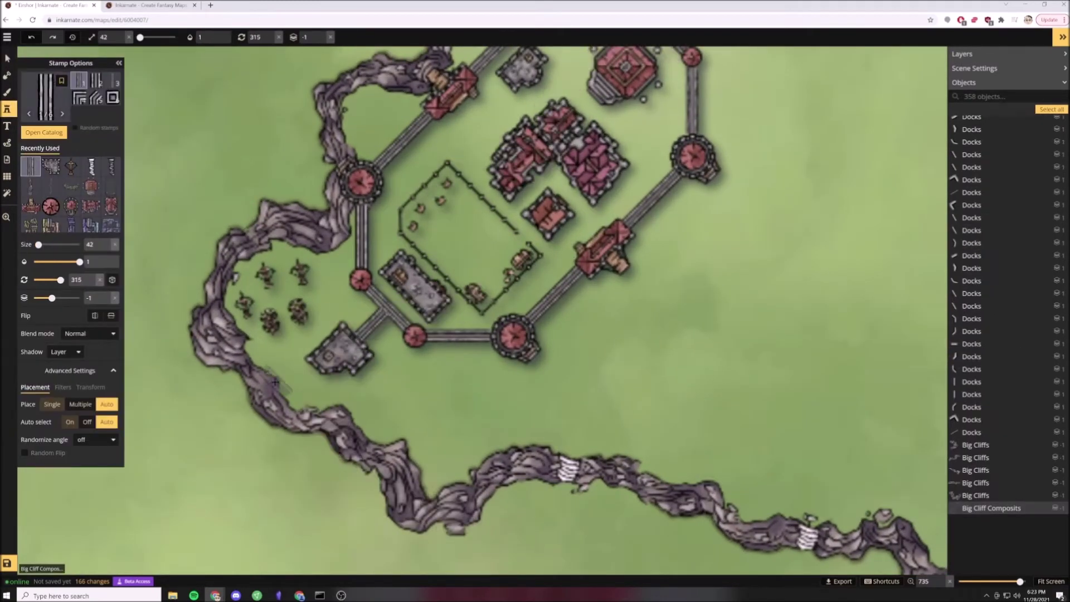
{"action": "left_click", "coordinate": [302, 381]}
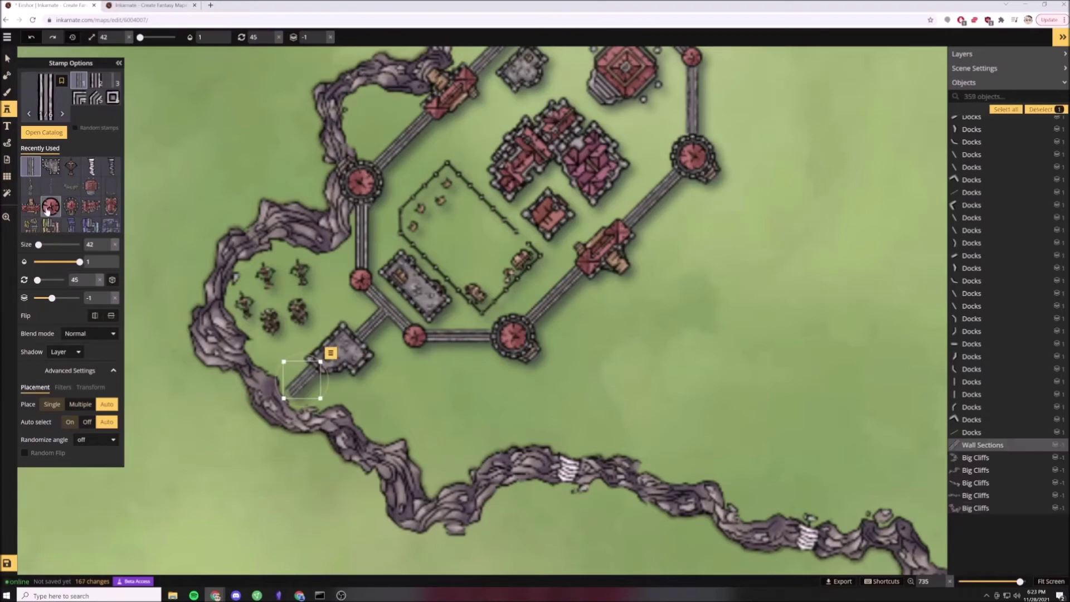
{"action": "left_click", "coordinate": [47, 101]}
{"action": "left_click", "coordinate": [417, 435]}
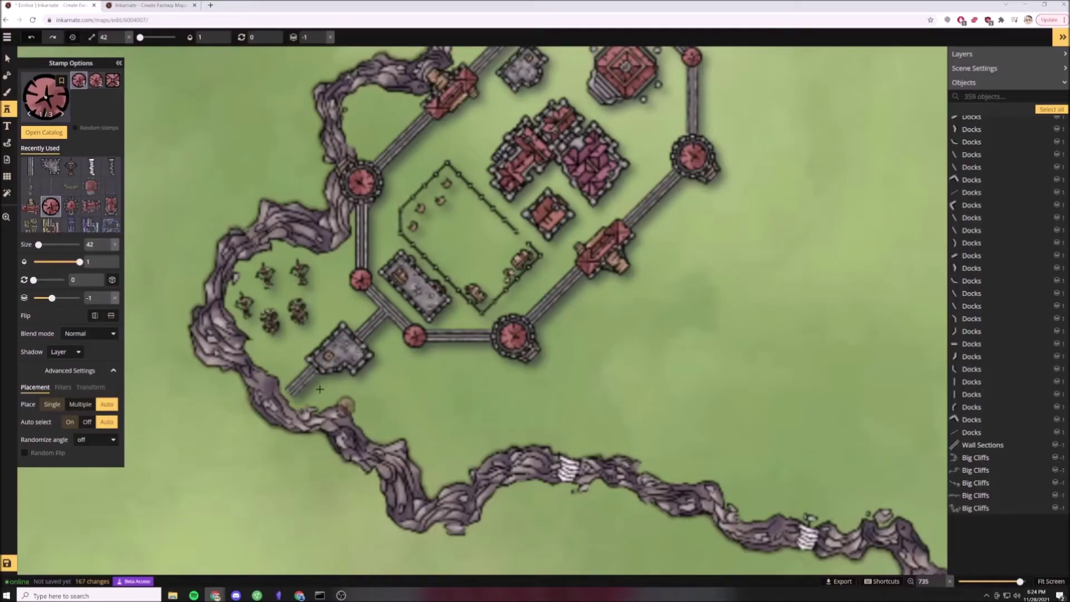
{"action": "left_click", "coordinate": [285, 395]}
{"action": "scroll", "coordinate": [412, 428], "scroll_direction": "down", "scroll_amount": 5}
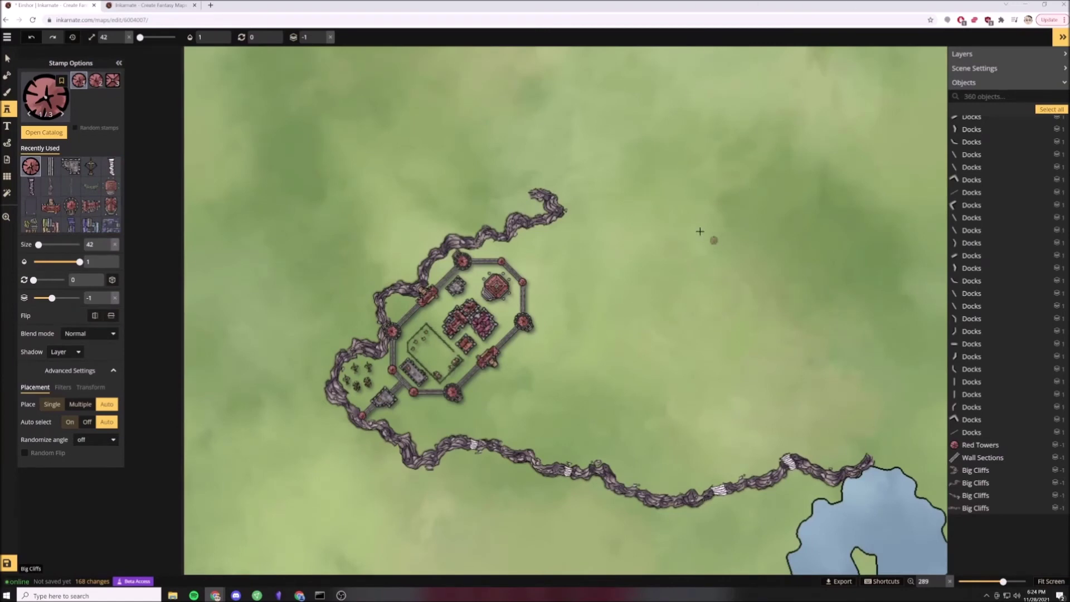
Run three size 42 wall sections, rotated 45 degrees, end to end from the castle's northeast wall to the cliff's tip.
{"action": "left_click_drag", "start_coordinate": [700, 231], "coordinate": [576, 299]}
{"action": "scroll", "coordinate": [427, 323], "scroll_direction": "up", "scroll_amount": 4}
{"action": "left_click", "coordinate": [51, 168]}
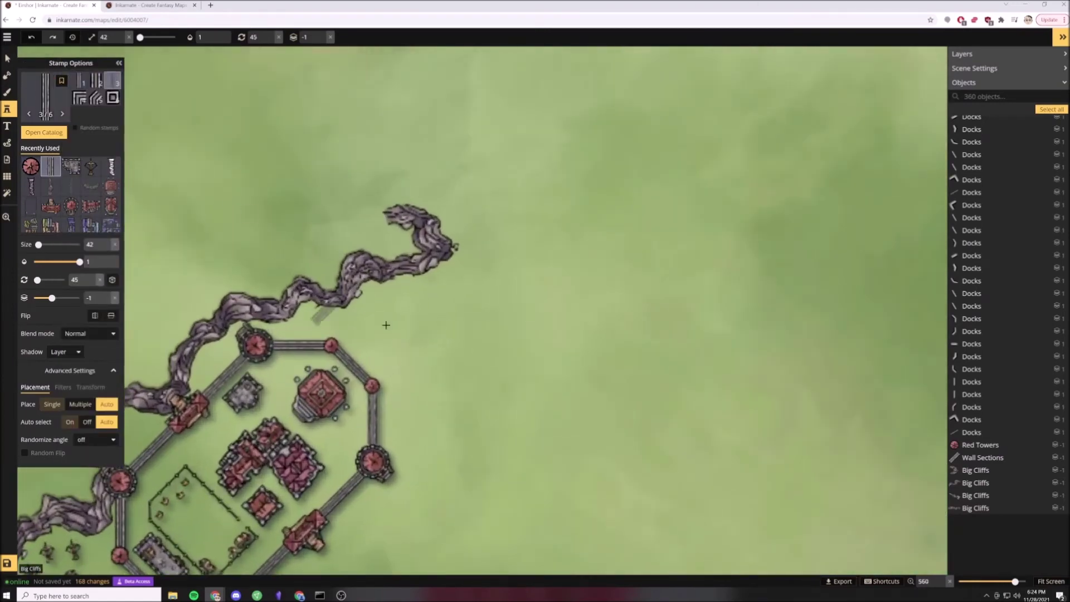
{"action": "scroll", "coordinate": [346, 309], "scroll_direction": "up", "scroll_amount": 3}
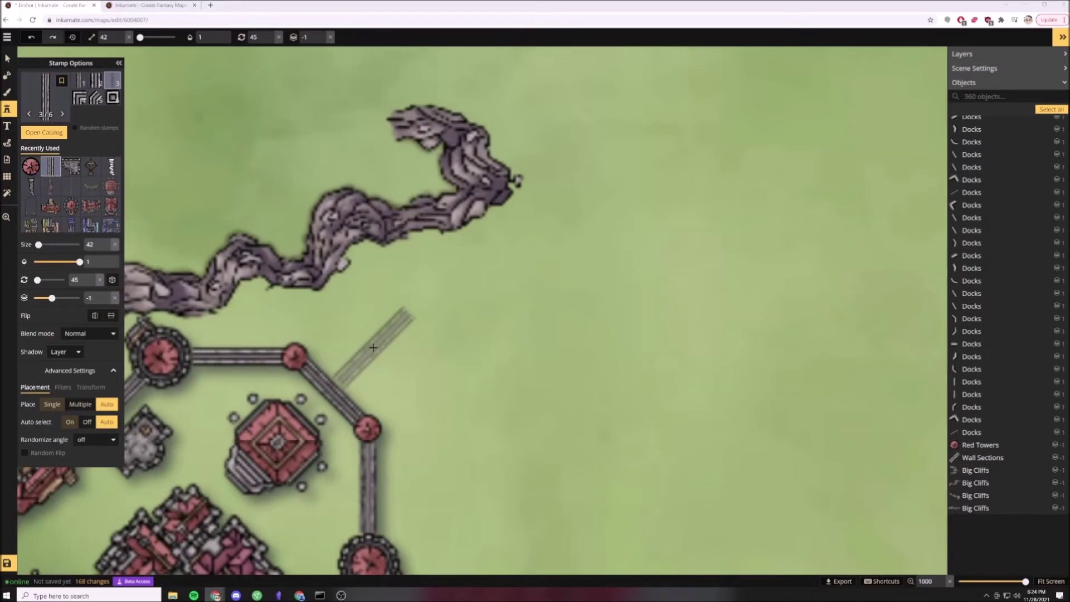
{"action": "left_click", "coordinate": [373, 352]}
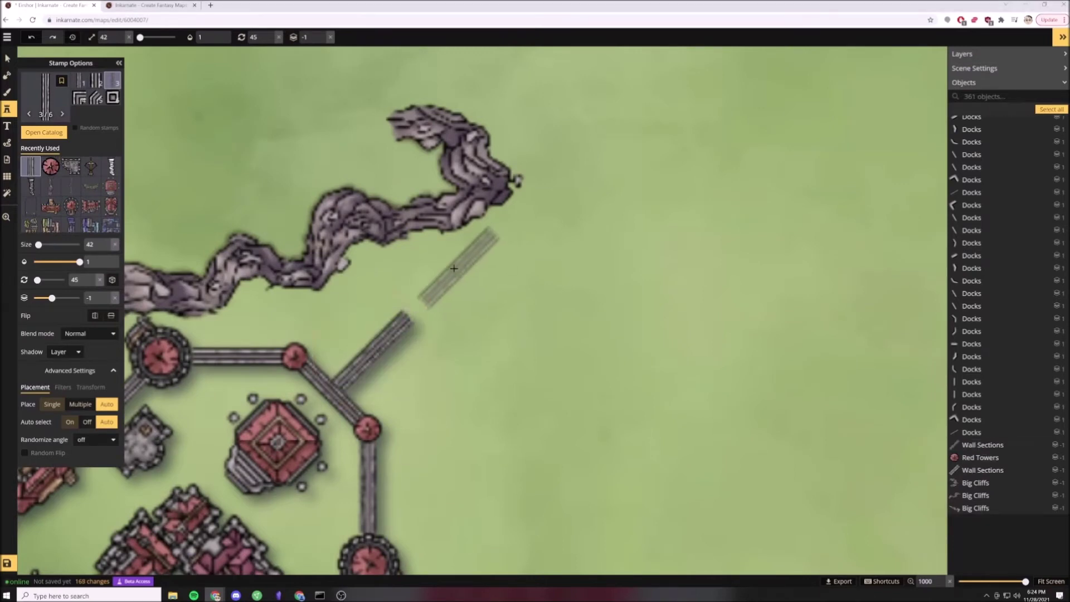
{"action": "left_click", "coordinate": [443, 280]}
{"action": "left_click_drag", "start_coordinate": [453, 280], "coordinate": [453, 283]}
{"action": "left_click", "coordinate": [606, 273]}
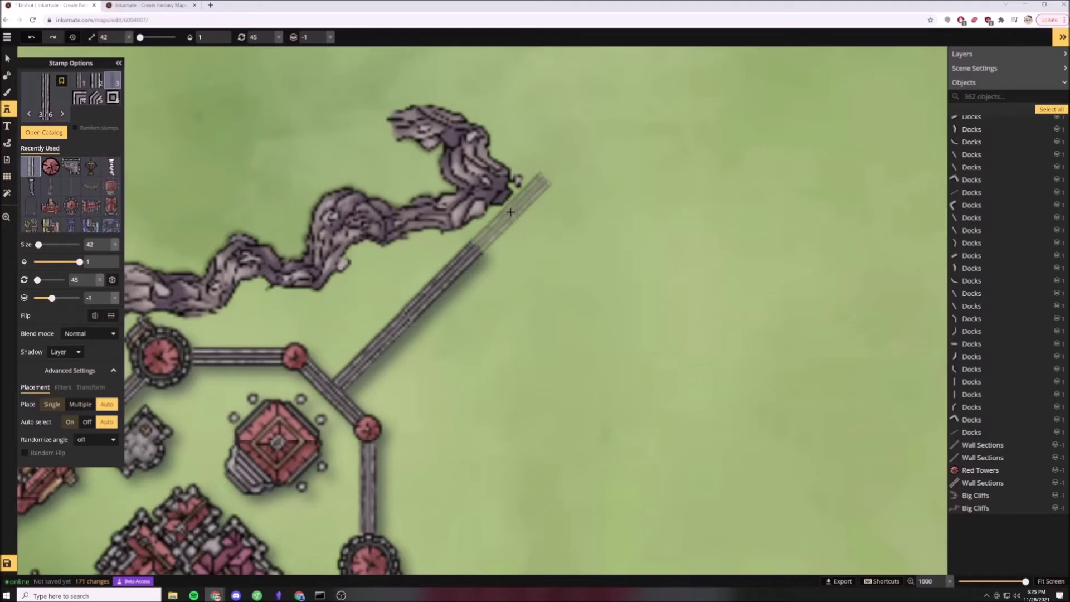
{"action": "left_click", "coordinate": [511, 211]}
Place a size 42 red tower midway along the new northeast wall.
{"action": "left_click", "coordinate": [50, 166]}
{"action": "left_click", "coordinate": [445, 278]}
{"action": "scroll", "coordinate": [560, 327], "scroll_direction": "down", "scroll_amount": 8}
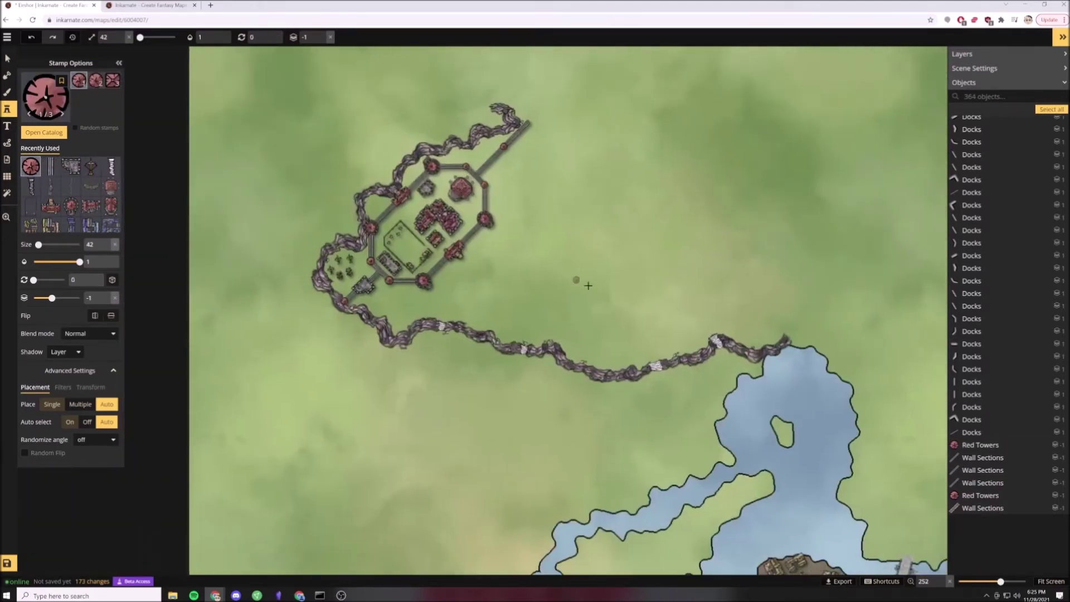
{"action": "scroll", "coordinate": [662, 296], "scroll_direction": "down", "scroll_amount": 3}
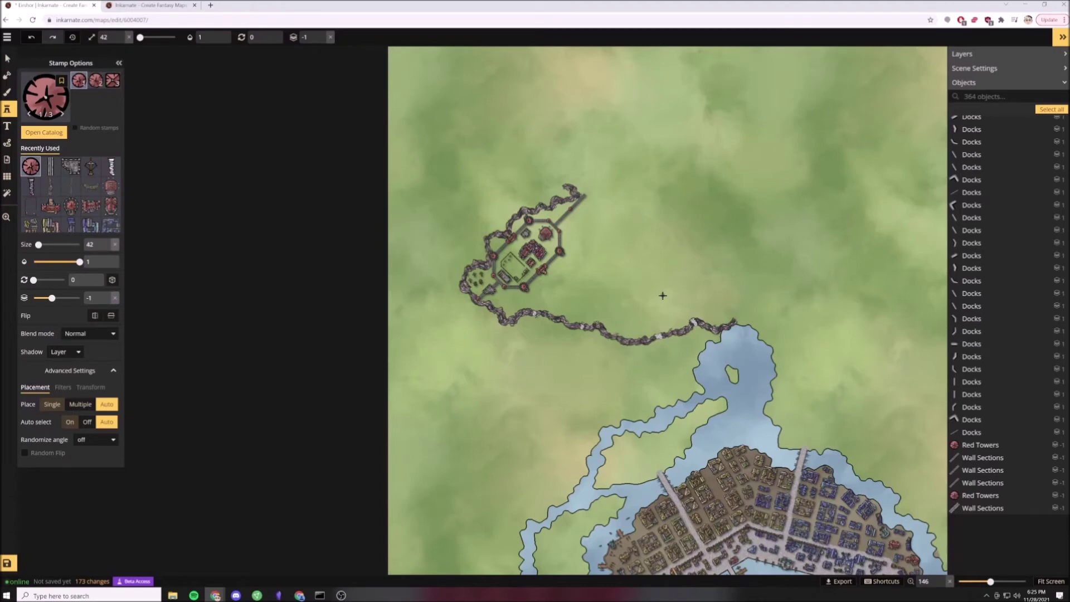
Place four size 42 Crane stamps on layer 1, one on each side of the two stairs nearest the lake.
{"action": "scroll", "coordinate": [663, 296], "scroll_direction": "up", "scroll_amount": 6}
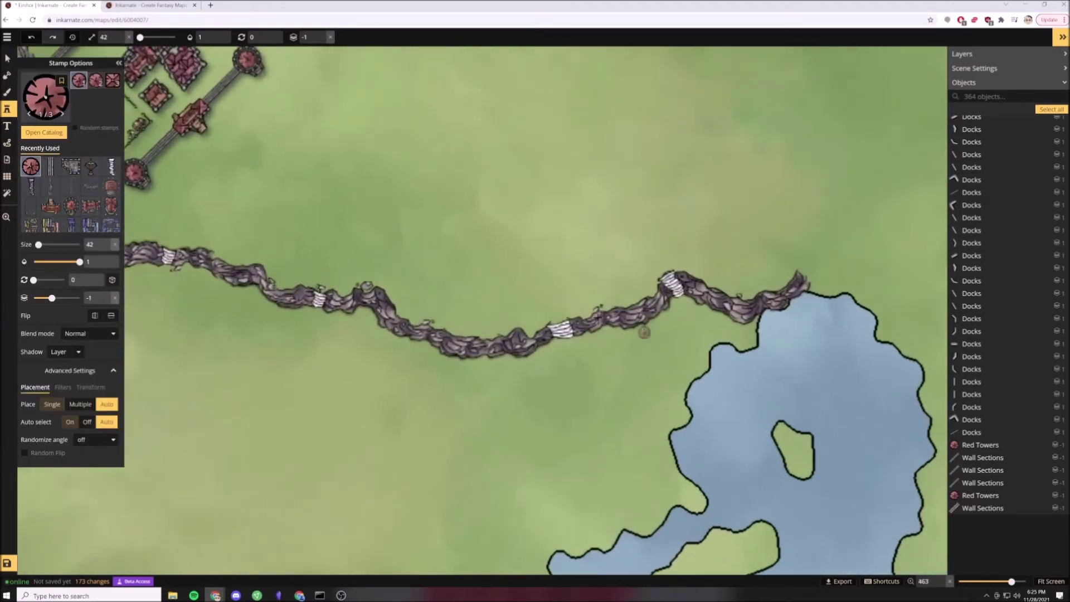
{"action": "left_click", "coordinate": [48, 86]}
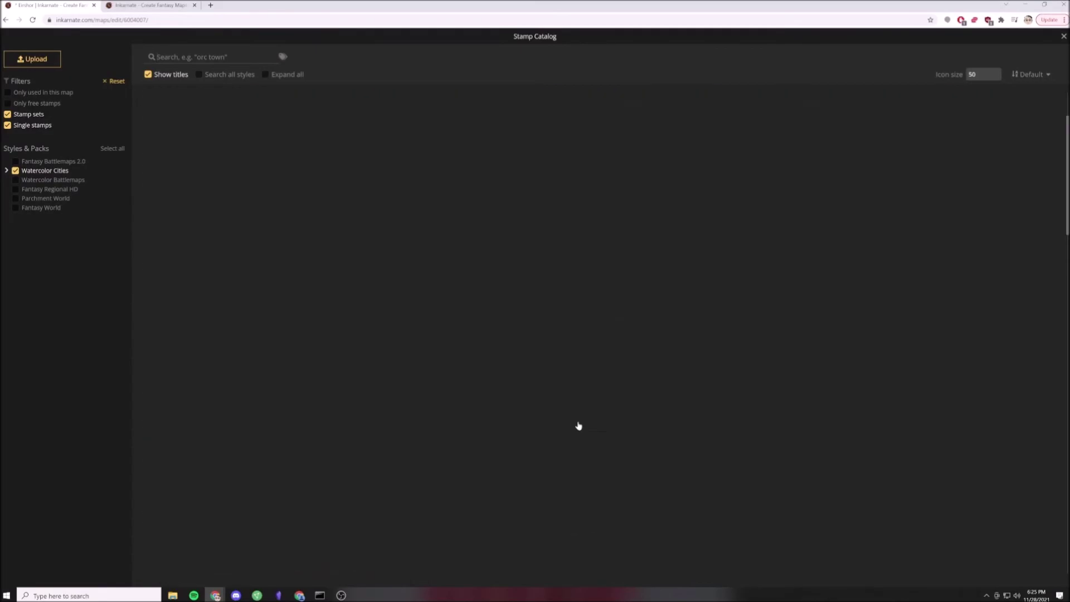
{"action": "scroll", "coordinate": [579, 425], "scroll_direction": "up", "scroll_amount": 14}
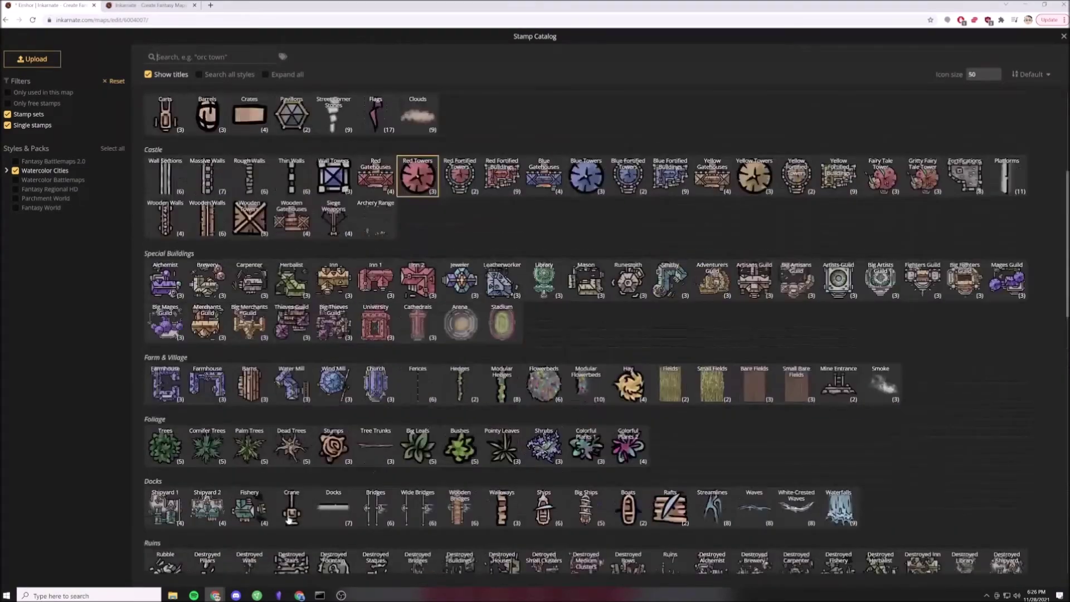
{"action": "left_click", "coordinate": [291, 512]}
{"action": "scroll", "coordinate": [556, 309], "scroll_direction": "up", "scroll_amount": 5}
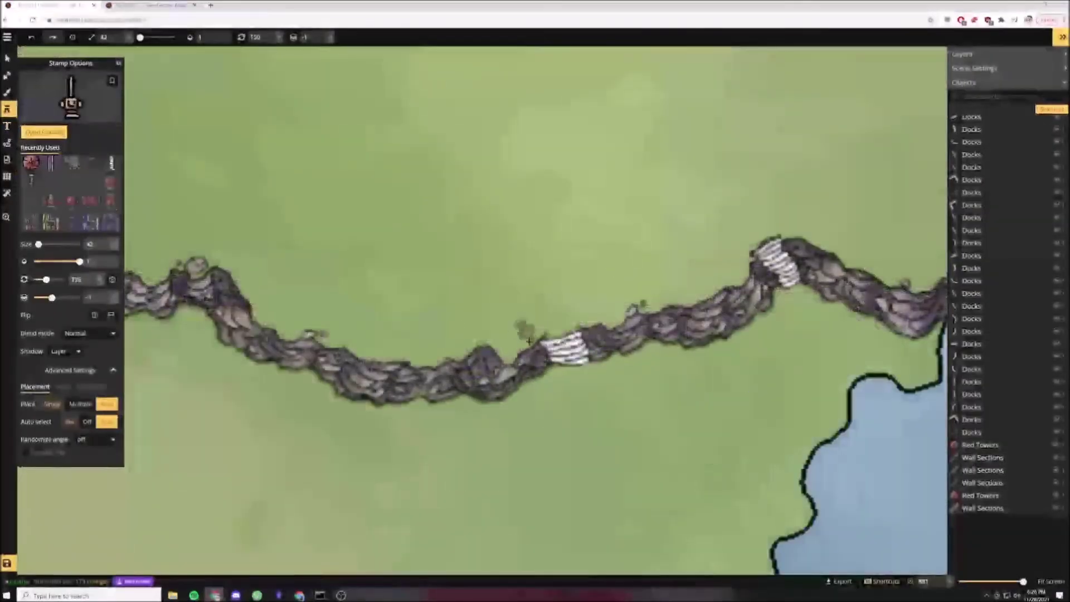
{"action": "left_click", "coordinate": [525, 346]}
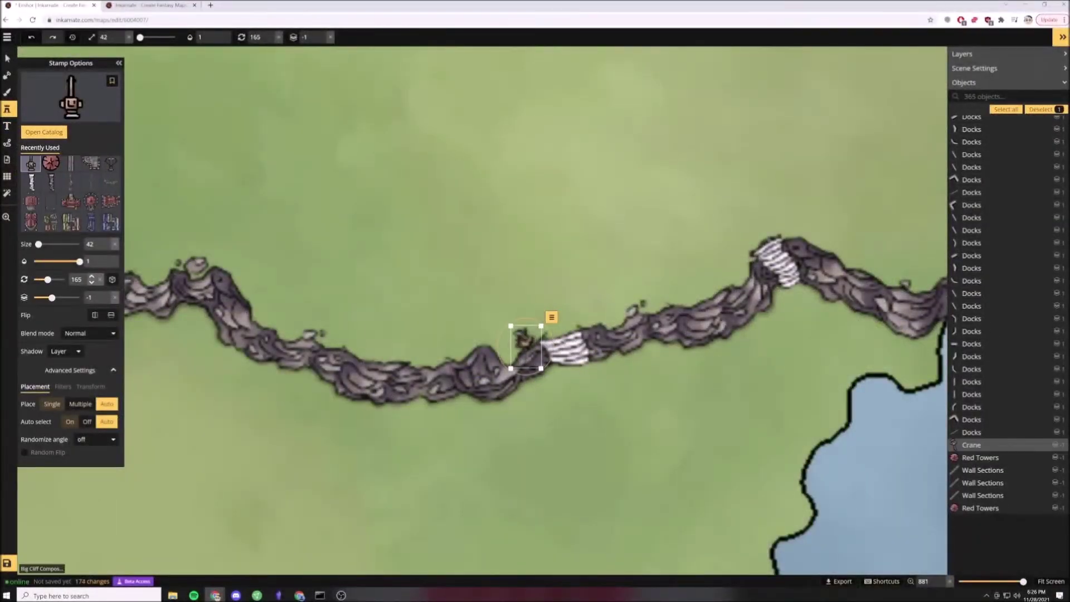
{"action": "left_click", "coordinate": [595, 317]}
{"action": "left_click", "coordinate": [808, 238]}
{"action": "scroll", "coordinate": [735, 280], "scroll_direction": "down", "scroll_amount": 3}
{"action": "left_click", "coordinate": [735, 281]}
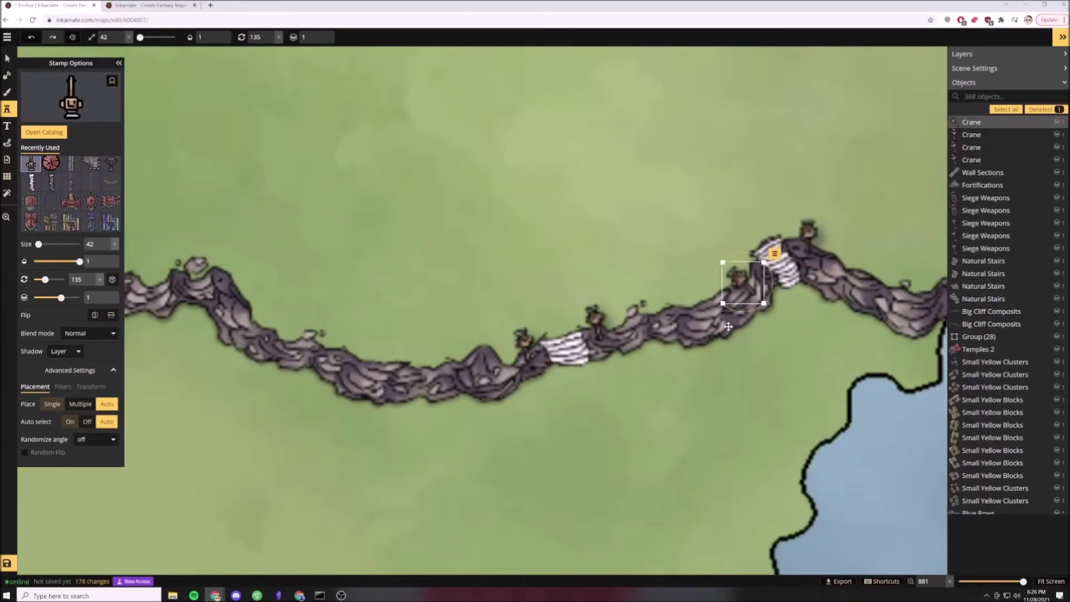
Place three size 42 Crane stamps on layer 1, two flanking the second stairs from the castle and one beside the nearest stairs.
{"action": "scroll", "coordinate": [730, 357], "scroll_direction": "down", "scroll_amount": 5}
{"action": "scroll", "coordinate": [411, 329], "scroll_direction": "up", "scroll_amount": 2}
{"action": "left_click_drag", "start_coordinate": [410, 328], "coordinate": [602, 319]}
{"action": "scroll", "coordinate": [602, 319], "scroll_direction": "up", "scroll_amount": 2}
{"action": "scroll", "coordinate": [607, 310], "scroll_direction": "up", "scroll_amount": 4}
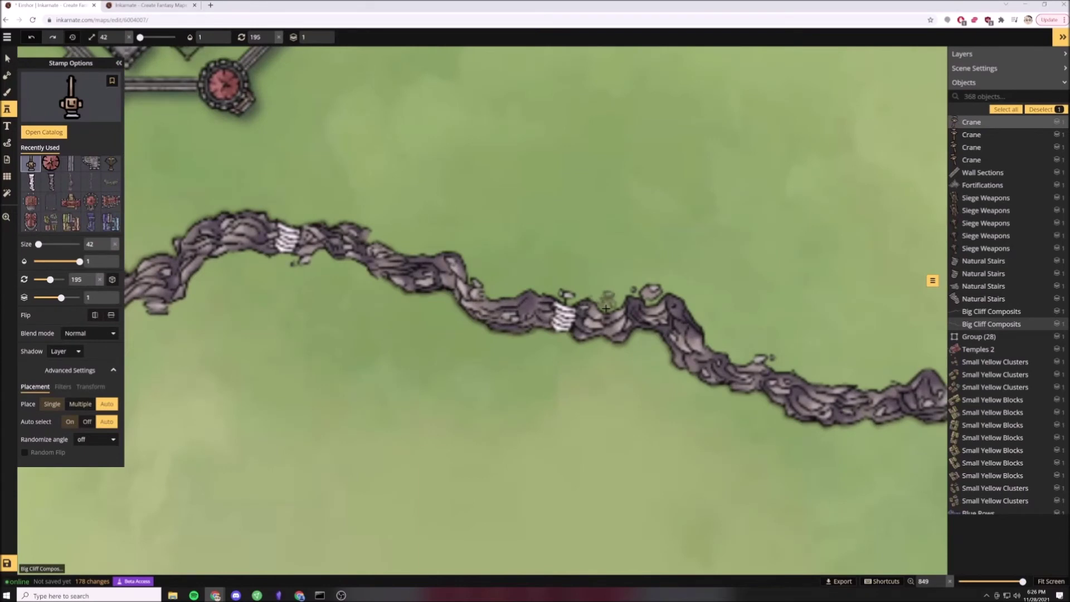
{"action": "left_click", "coordinate": [608, 306]}
{"action": "left_click", "coordinate": [499, 294]}
{"action": "left_click_drag", "start_coordinate": [408, 338], "coordinate": [672, 399]}
{"action": "left_click", "coordinate": [577, 282]}
{"action": "key", "text": "Escape"}
{"action": "scroll", "coordinate": [611, 390], "scroll_direction": "down", "scroll_amount": 15}
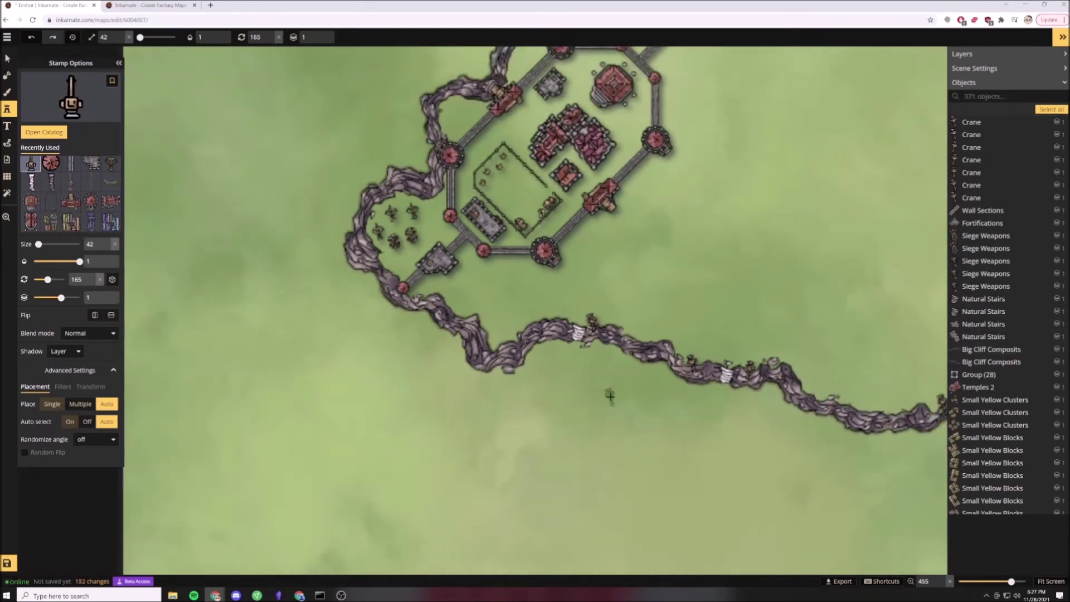
Place two size 37 Siege Weapons stamps, rotated 315 degrees, in the pockets between the cliff and the castle's northwest wall.
{"action": "left_click_drag", "start_coordinate": [647, 440], "coordinate": [468, 362]}
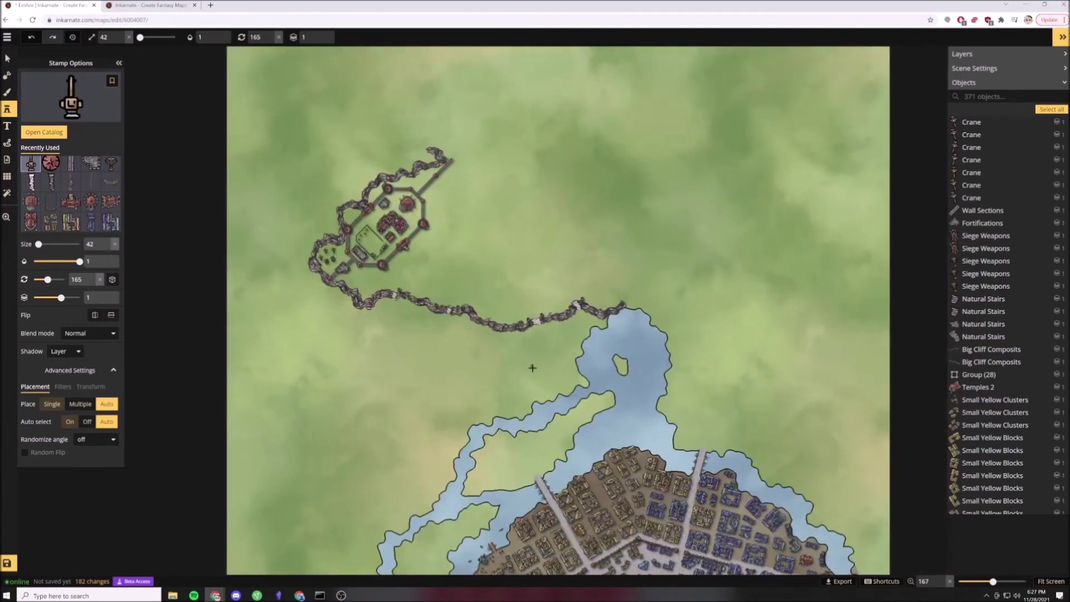
{"action": "left_click", "coordinate": [67, 92]}
{"action": "left_click", "coordinate": [338, 126]}
{"action": "scroll", "coordinate": [318, 190], "scroll_direction": "up", "scroll_amount": 4}
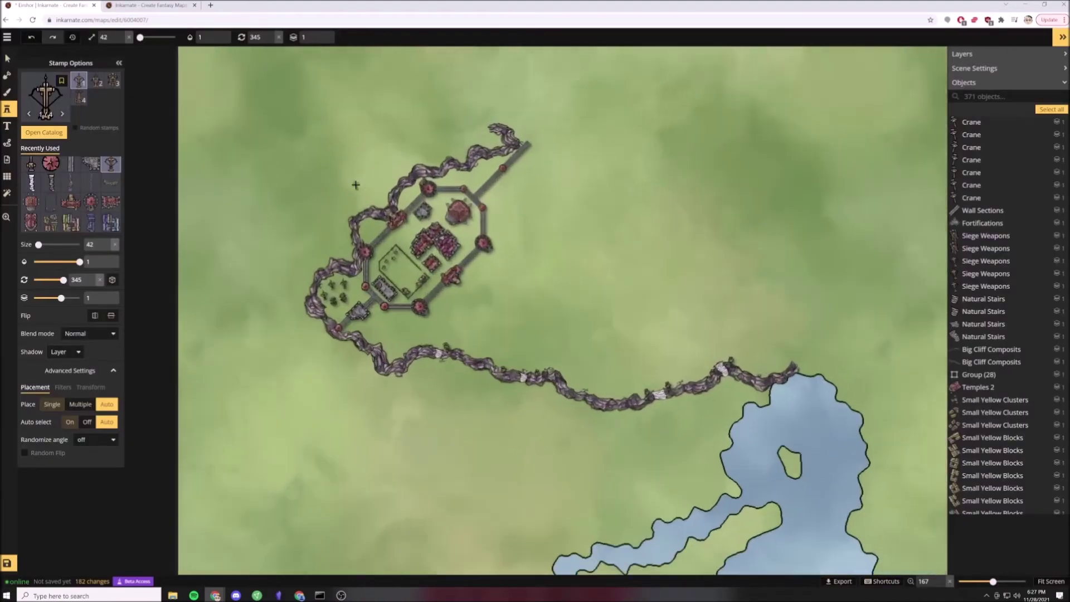
{"action": "scroll", "coordinate": [356, 184], "scroll_direction": "up", "scroll_amount": 8}
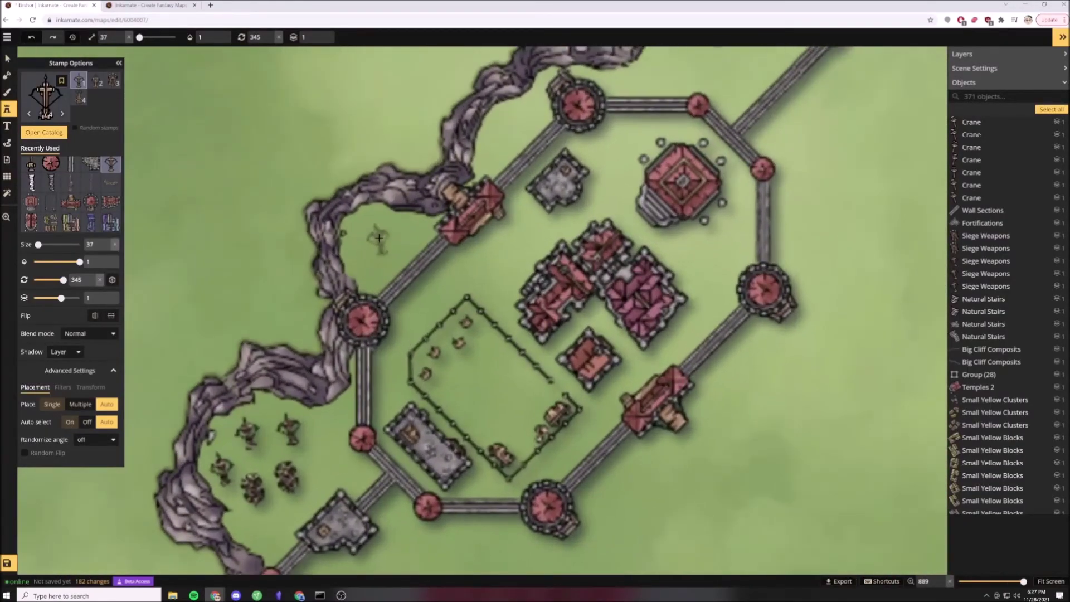
{"action": "scroll", "coordinate": [378, 238], "scroll_direction": "down", "scroll_amount": 2}
{"action": "left_click", "coordinate": [374, 238]}
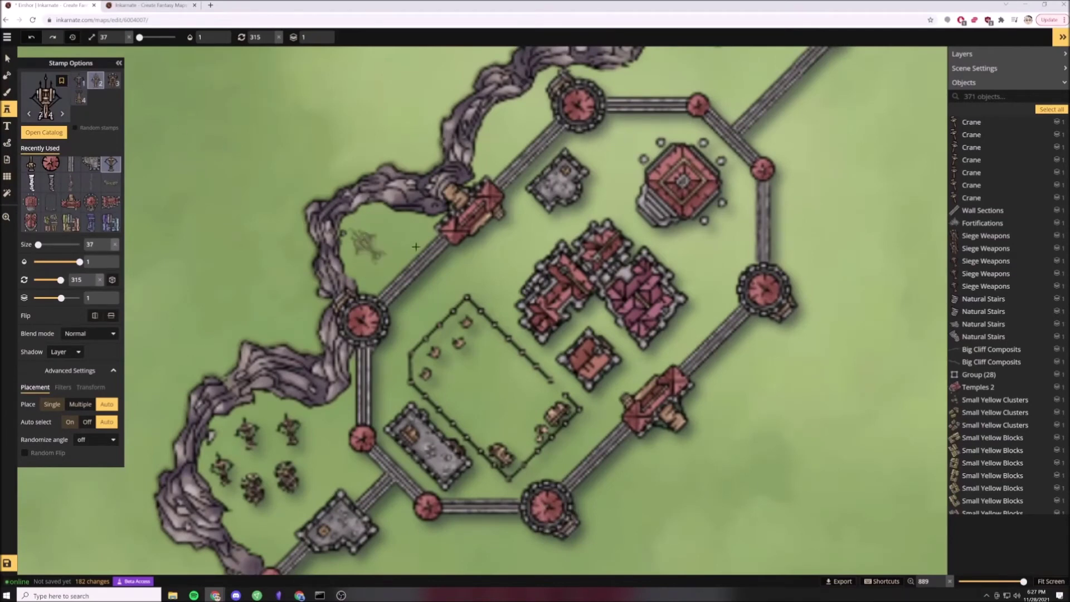
{"action": "left_click", "coordinate": [507, 128]}
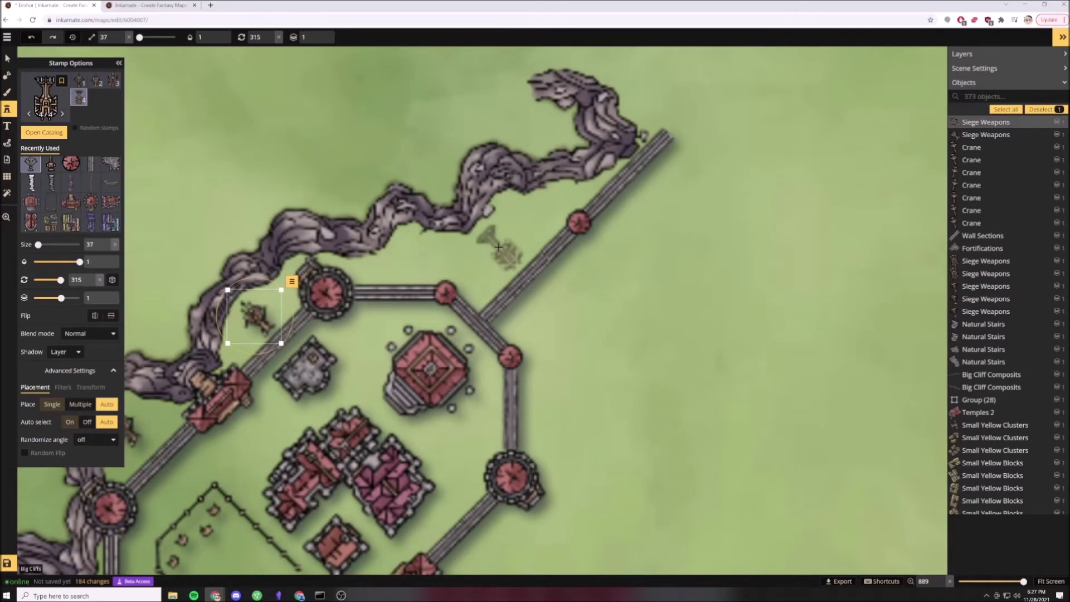
Place two different size 37 Siege Weapons, rotated 285 degrees, between the cliff and the northeast outer wall.
{"action": "scroll", "coordinate": [493, 243], "scroll_direction": "up", "scroll_amount": 1}
{"action": "left_click", "coordinate": [458, 252]}
{"action": "scroll", "coordinate": [611, 295], "scroll_direction": "down", "scroll_amount": 10}
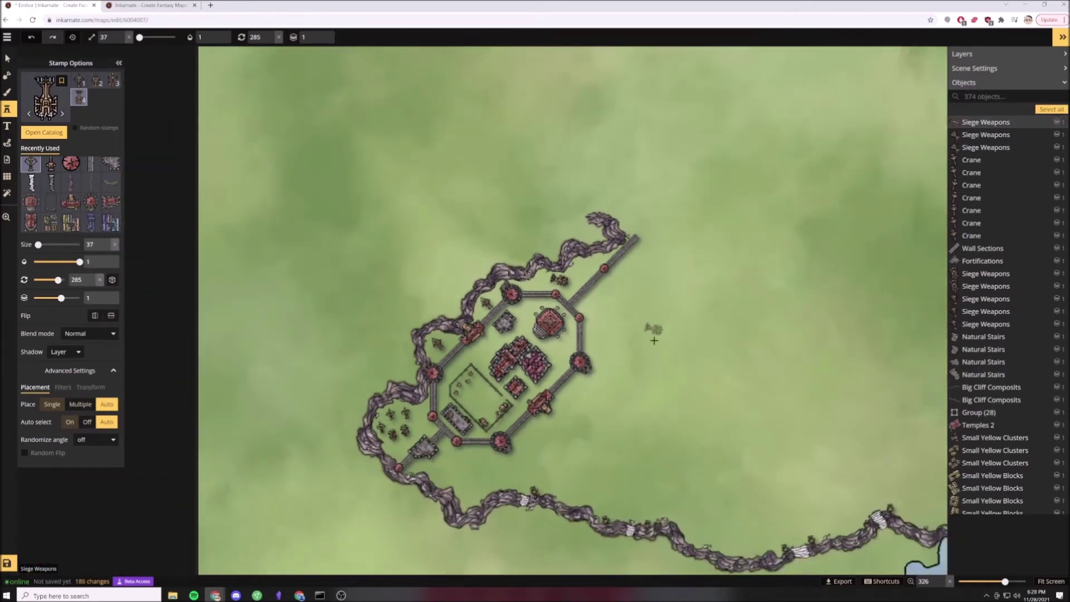
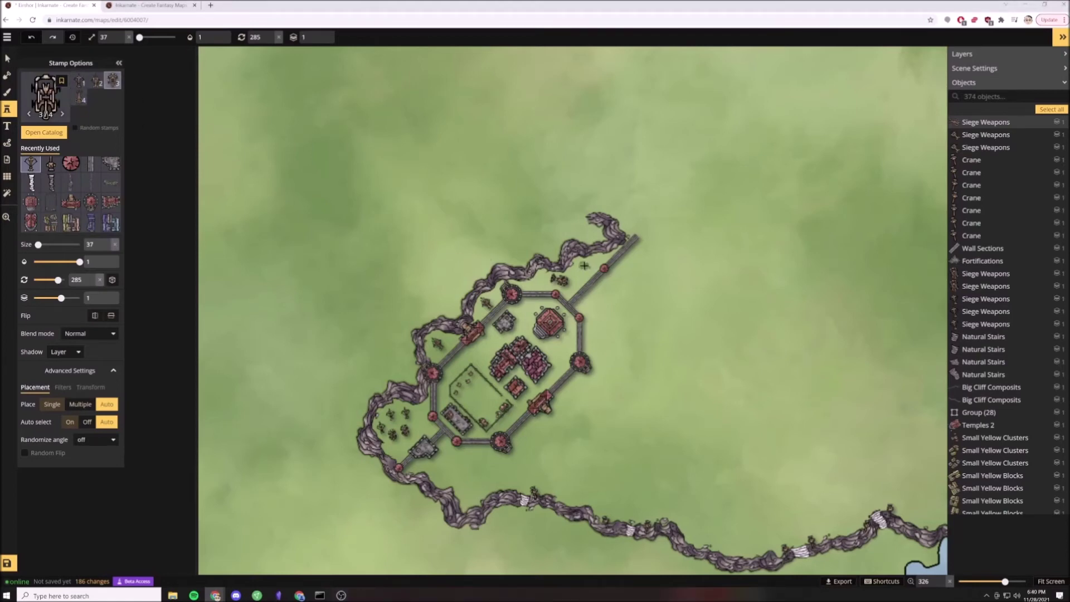
{"action": "left_click", "coordinate": [585, 266]}
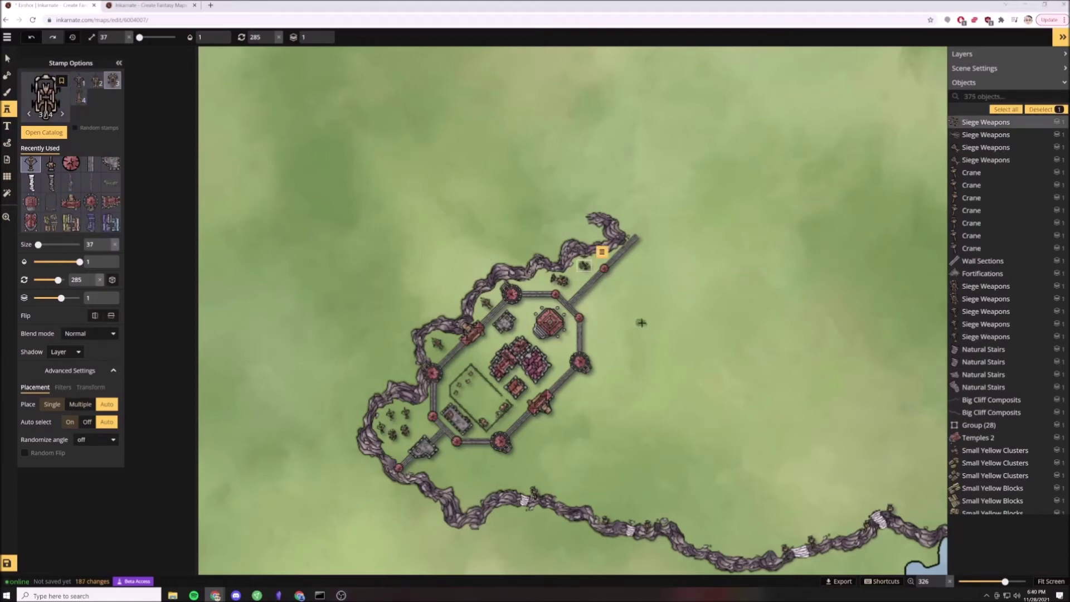
Place a size 50 Waterfalls stamp on layer 1 at the lake's northern tip, beside the end of the cliff.
{"action": "scroll", "coordinate": [641, 323], "scroll_direction": "down", "scroll_amount": 3}
{"action": "scroll", "coordinate": [649, 307], "scroll_direction": "down", "scroll_amount": 3}
{"action": "left_click_drag", "start_coordinate": [652, 302], "coordinate": [633, 226]}
{"action": "left_click", "coordinate": [51, 97]}
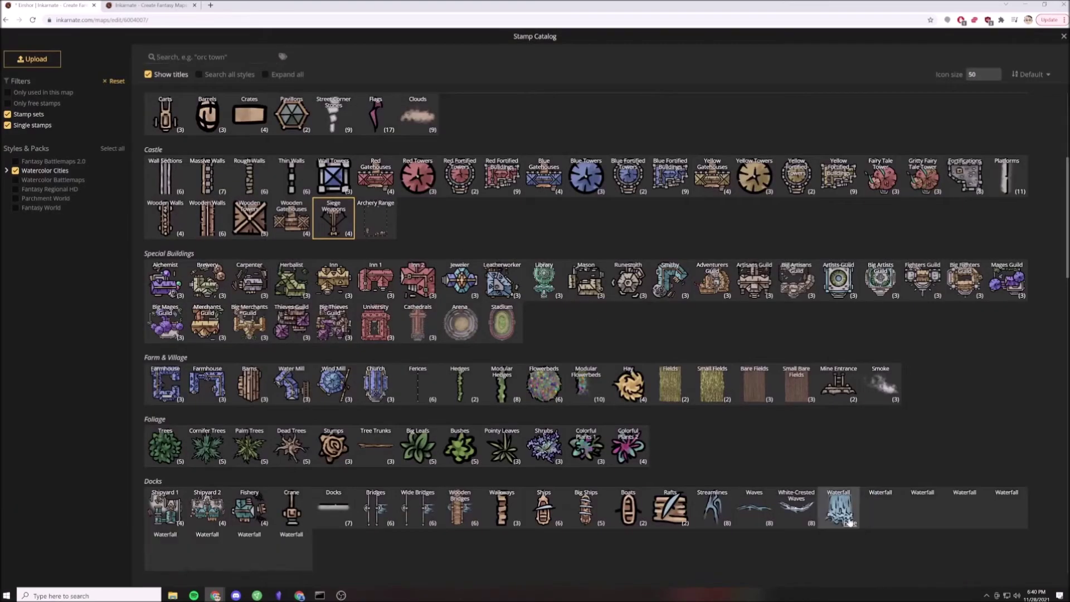
{"action": "left_click", "coordinate": [840, 518]}
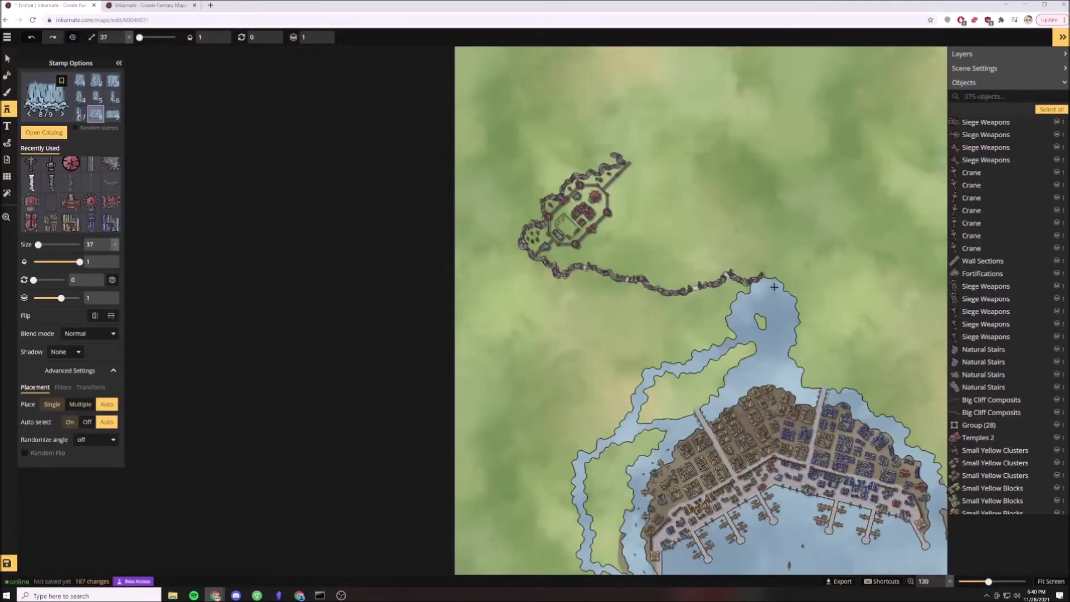
{"action": "scroll", "coordinate": [774, 287], "scroll_direction": "up", "scroll_amount": 1}
{"action": "scroll", "coordinate": [776, 279], "scroll_direction": "up", "scroll_amount": 4}
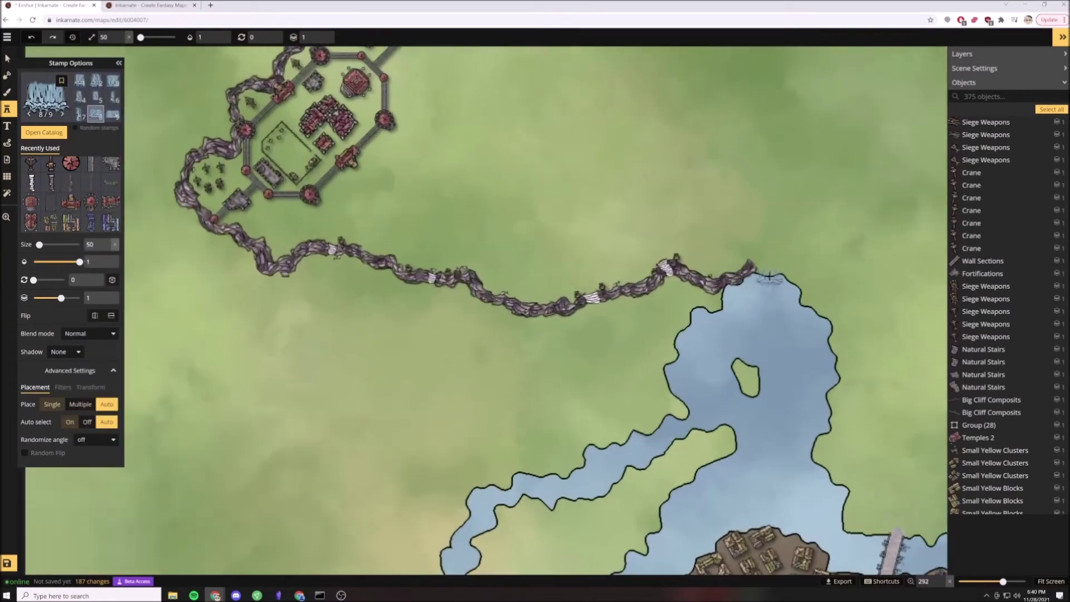
{"action": "left_click", "coordinate": [760, 265]}
{"action": "left_click_drag", "start_coordinate": [762, 265], "coordinate": [761, 267]}
{"action": "scroll", "coordinate": [760, 267], "scroll_direction": "up", "scroll_amount": 3}
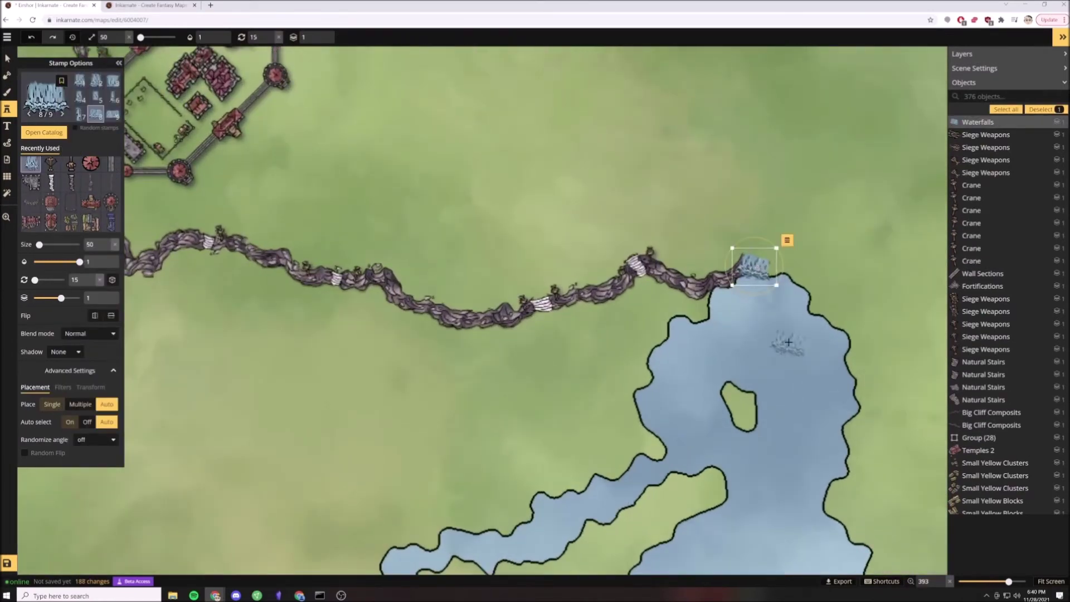
Enable random stamps and place a second size 50 waterfall, rotated 15 degrees, directly east of the first.
{"action": "left_click", "coordinate": [788, 342]}
{"action": "left_click", "coordinate": [75, 128]}
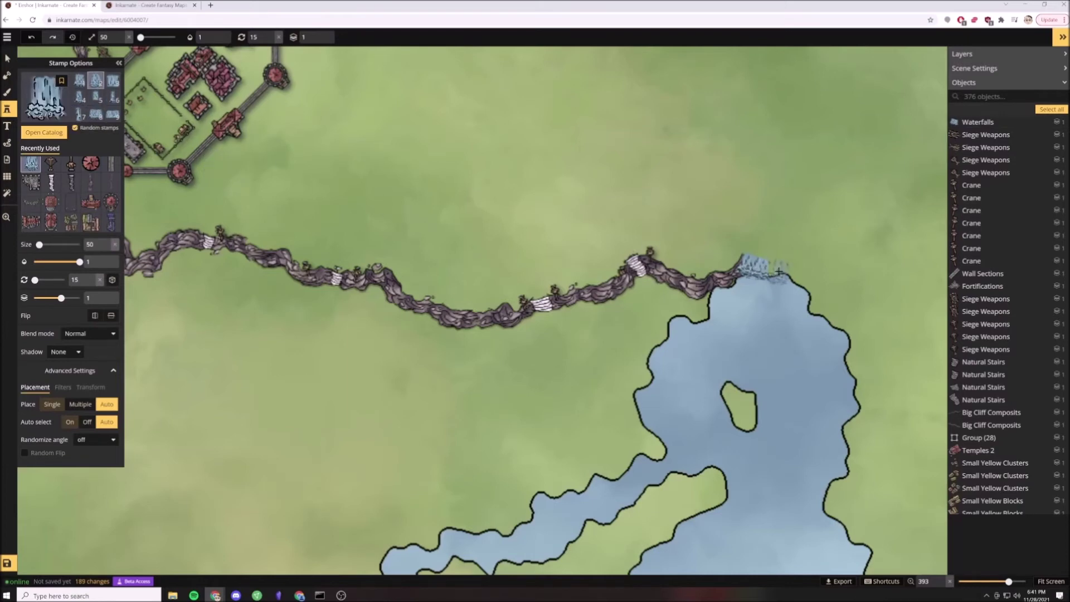
{"action": "left_click", "coordinate": [774, 271]}
{"action": "scroll", "coordinate": [799, 278], "scroll_direction": "down", "scroll_amount": 6}
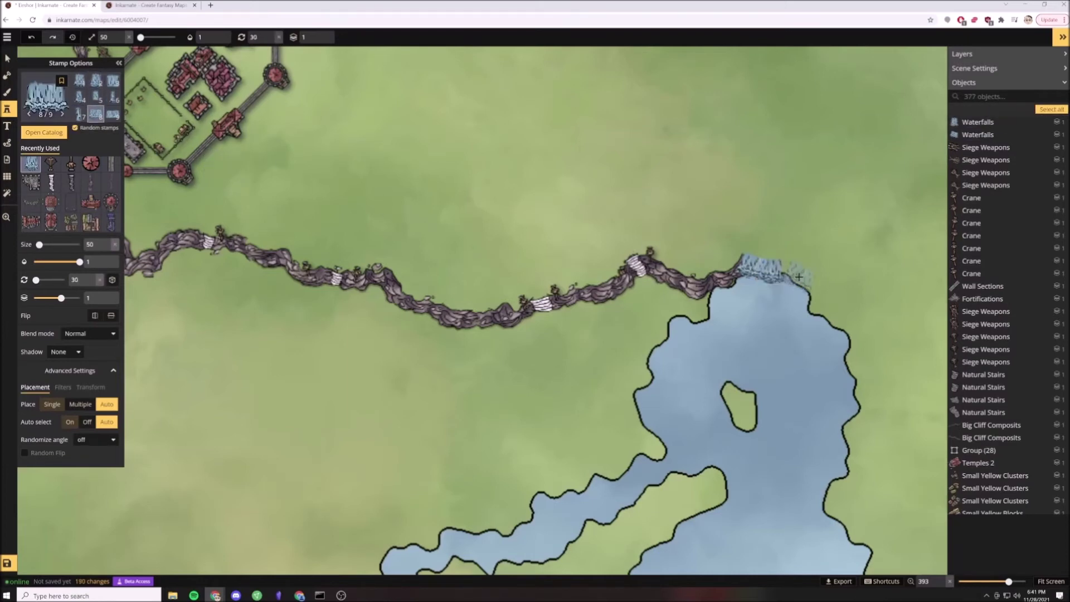
{"action": "left_click", "coordinate": [98, 187]}
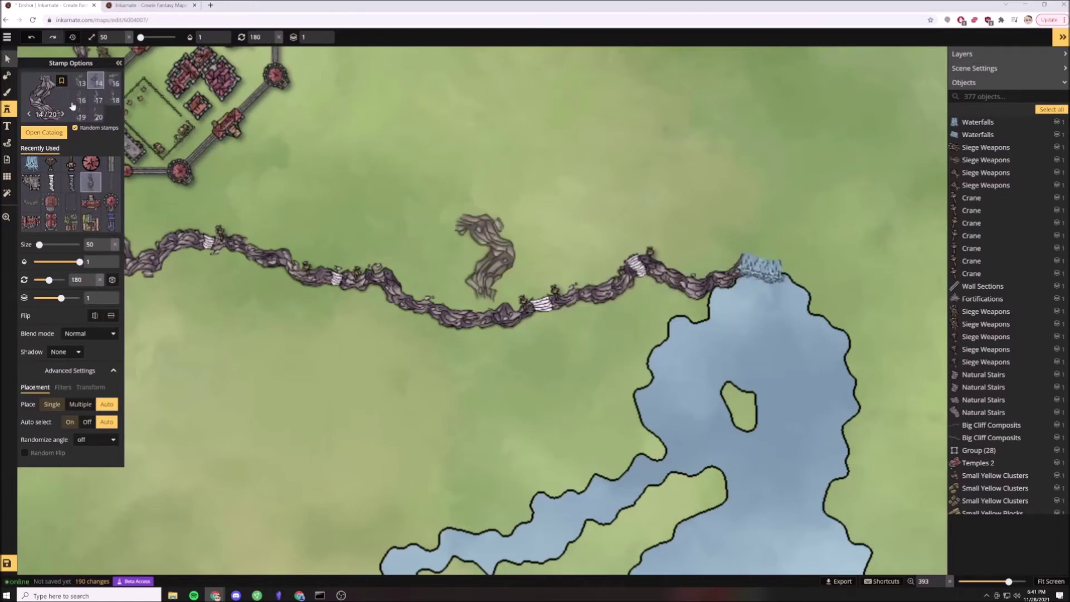
{"action": "left_click", "coordinate": [7, 58]}
{"action": "left_click", "coordinate": [505, 317]}
{"action": "left_click", "coordinate": [8, 109]}
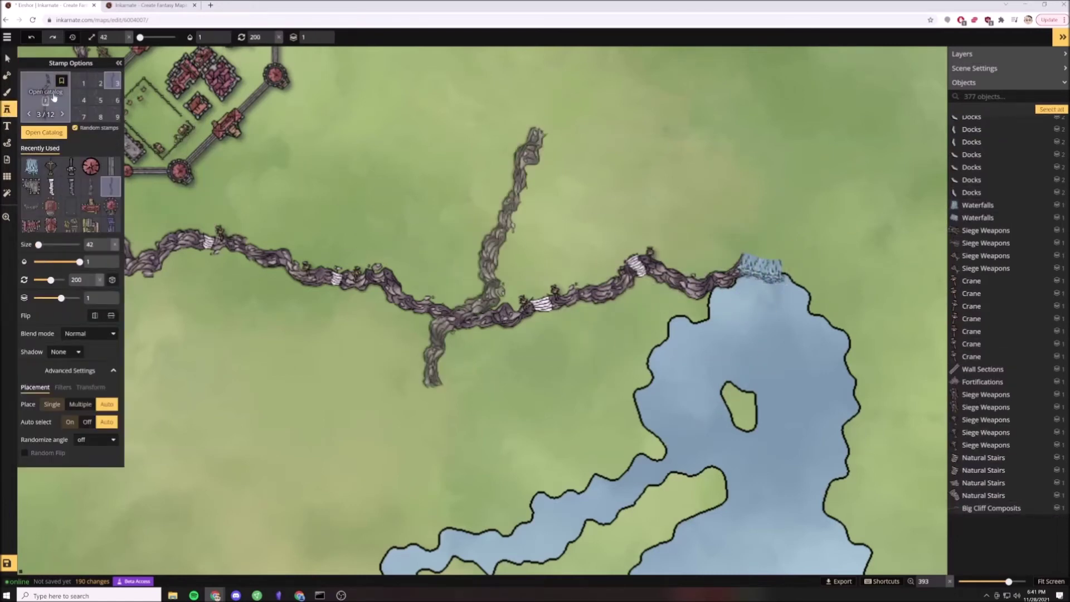
{"action": "left_click", "coordinate": [44, 132]}
{"action": "left_click", "coordinate": [1063, 36]}
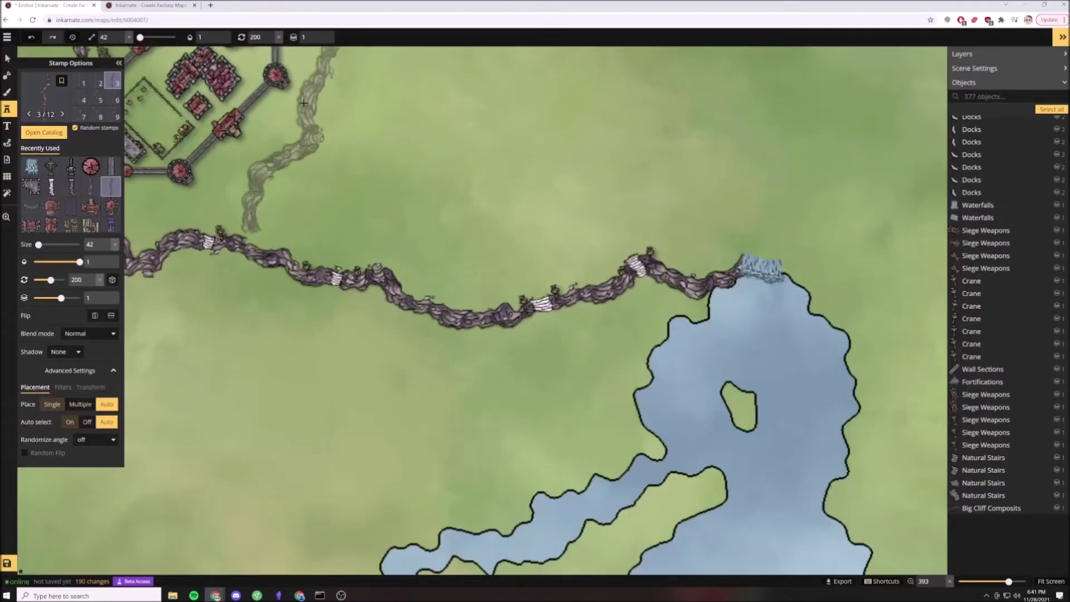
Place a size 42 Big Cliffs stamp at the lake's northeast tip and move it to layer 0 behind the waterfalls.
{"action": "left_click", "coordinate": [91, 187]}
{"action": "scroll", "coordinate": [826, 298], "scroll_direction": "up", "scroll_amount": 1}
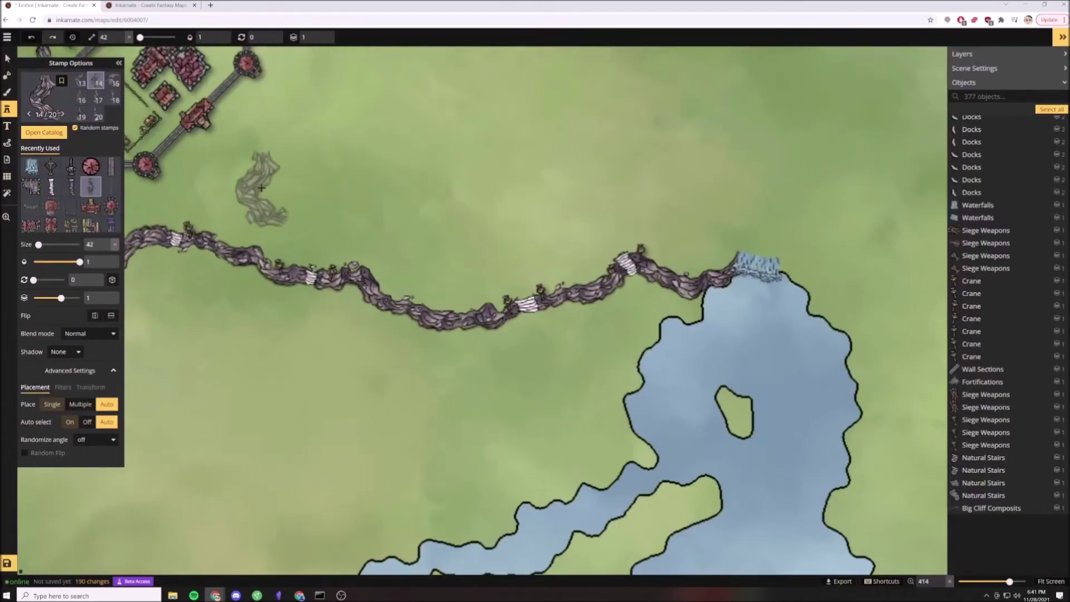
{"action": "scroll", "coordinate": [479, 312], "scroll_direction": "down", "scroll_amount": 7}
{"action": "left_click", "coordinate": [84, 117]}
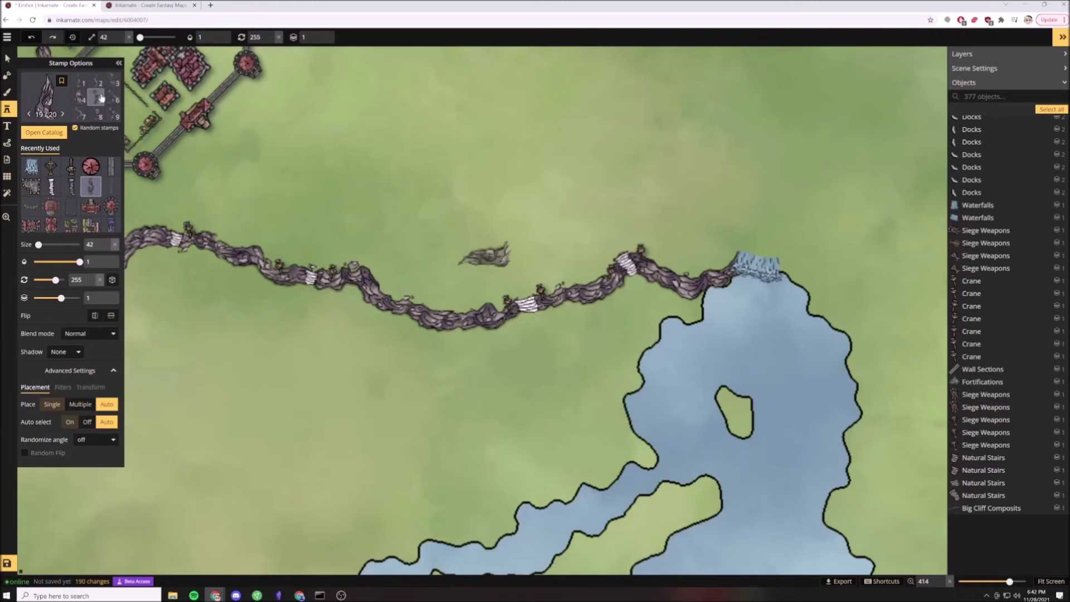
{"action": "left_click", "coordinate": [115, 116]}
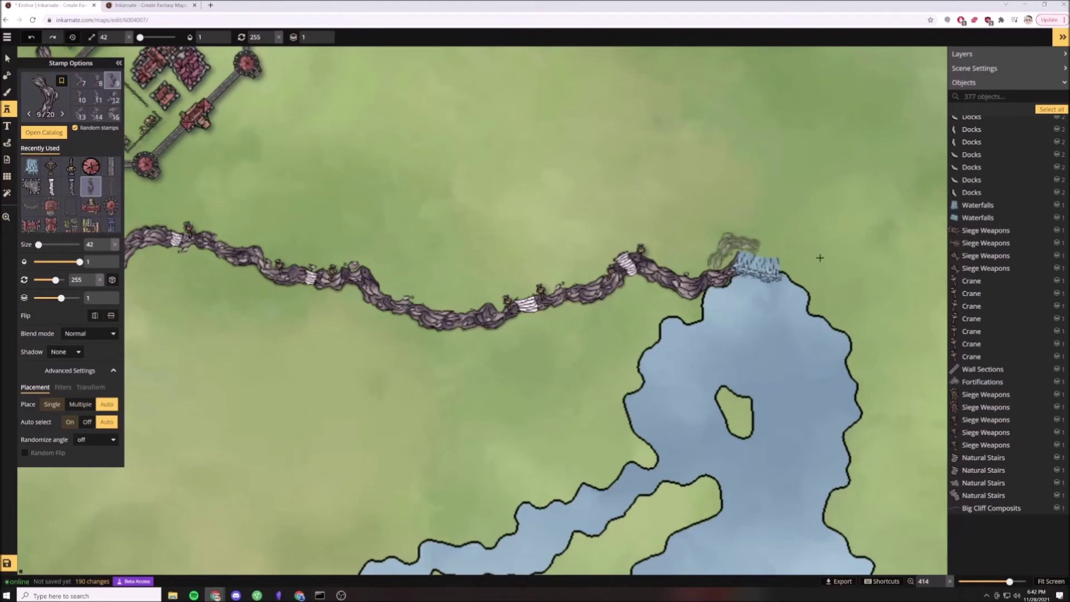
{"action": "left_click", "coordinate": [782, 270]}
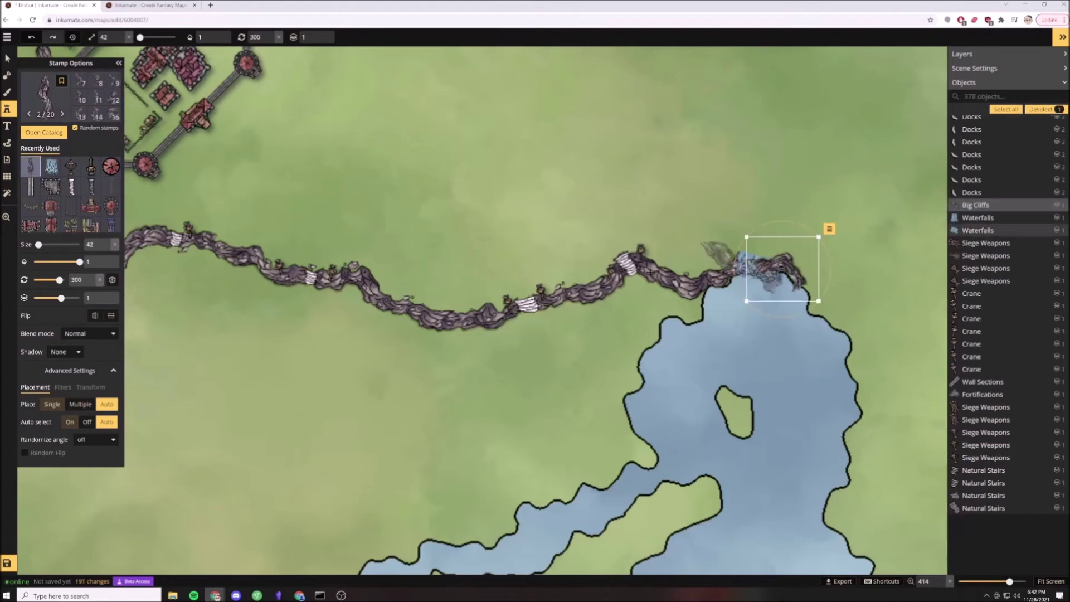
{"action": "left_click", "coordinate": [107, 260]}
{"action": "left_click", "coordinate": [106, 301]}
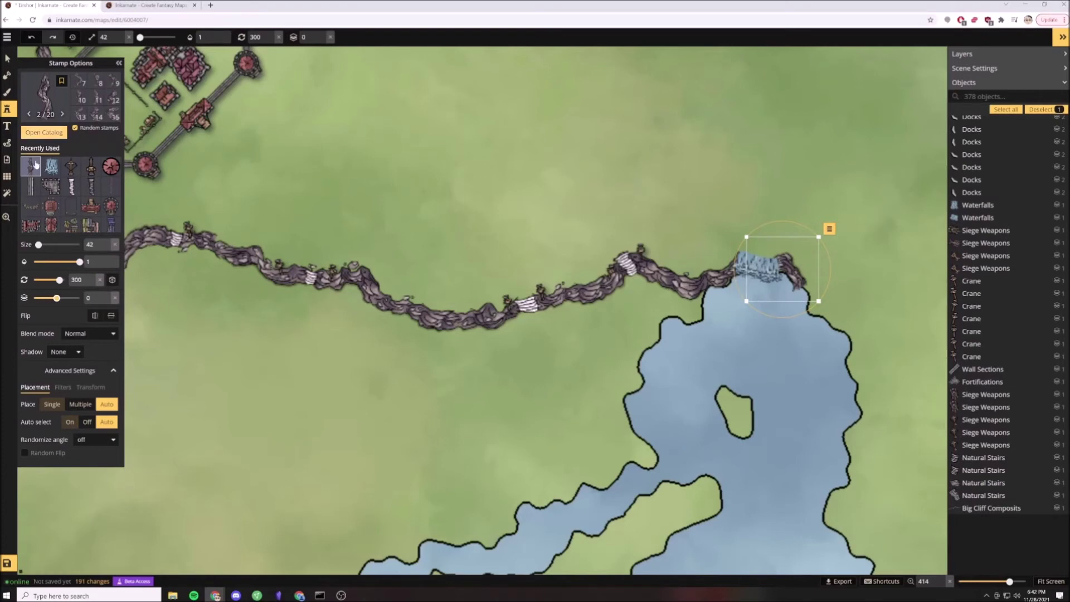
Place another Waterfalls stamp, size 42 on layer 0, over the cliff piece at the lake's northeast edge.
{"action": "left_click", "coordinate": [51, 166]}
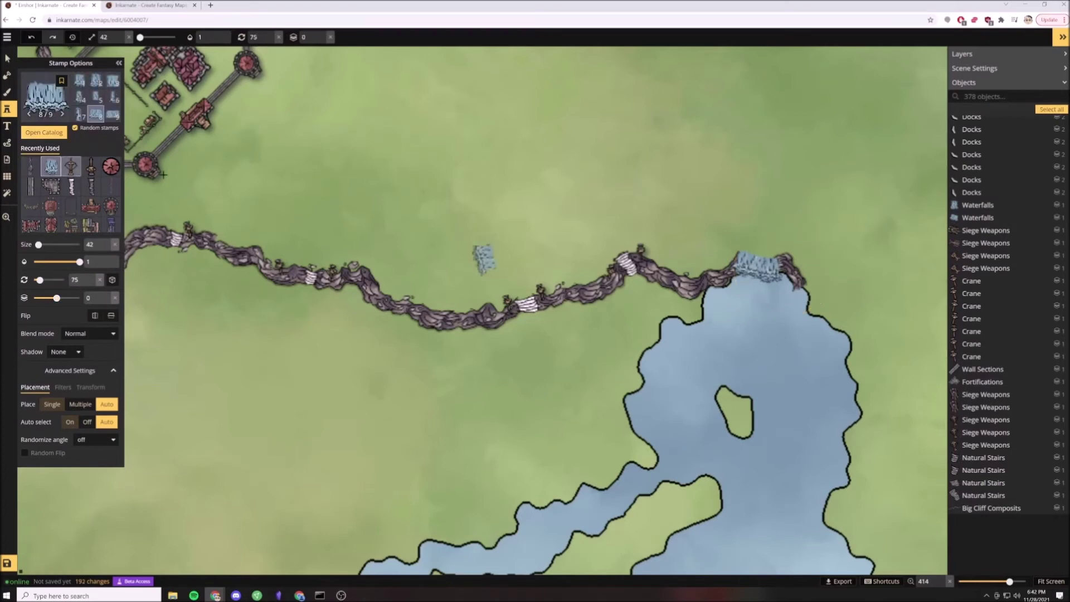
{"action": "left_click", "coordinate": [795, 277]}
{"action": "scroll", "coordinate": [752, 332], "scroll_direction": "down", "scroll_amount": 4}
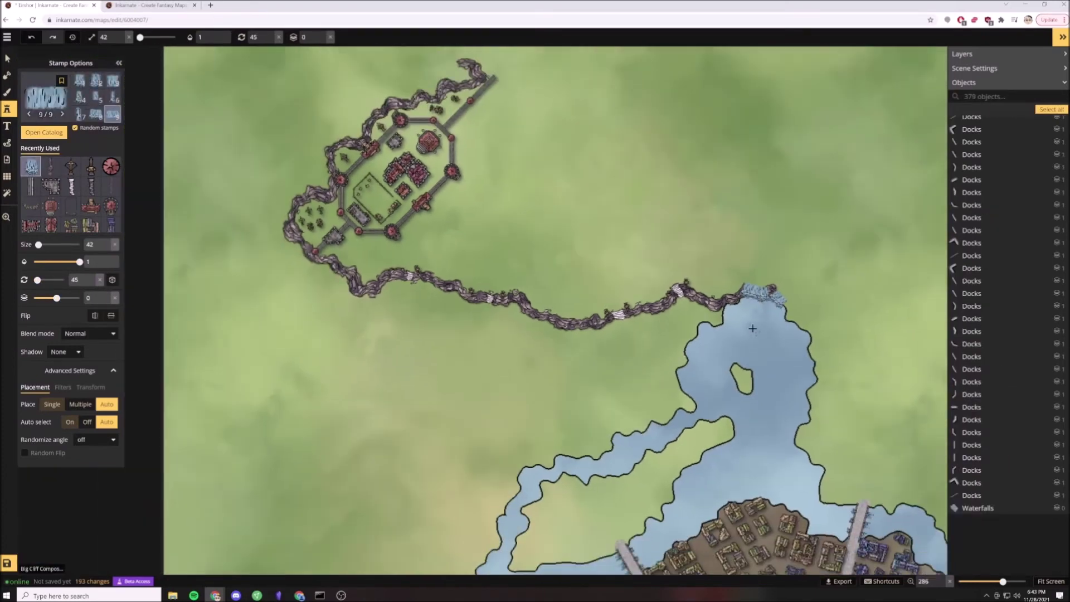
Extend the cliff line east from the lake with a size 42 Big Cliff Composites stamp, rotated 65 degrees, on layer 0.
{"action": "left_click", "coordinate": [51, 167]}
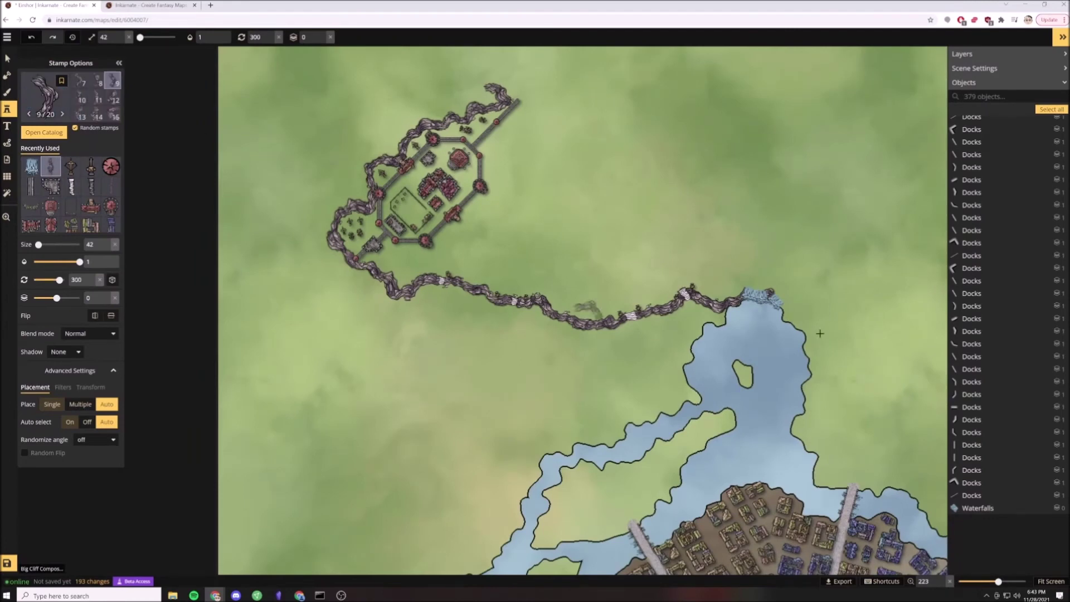
{"action": "left_click", "coordinate": [110, 187]}
{"action": "left_click_drag", "start_coordinate": [878, 302], "coordinate": [647, 281]}
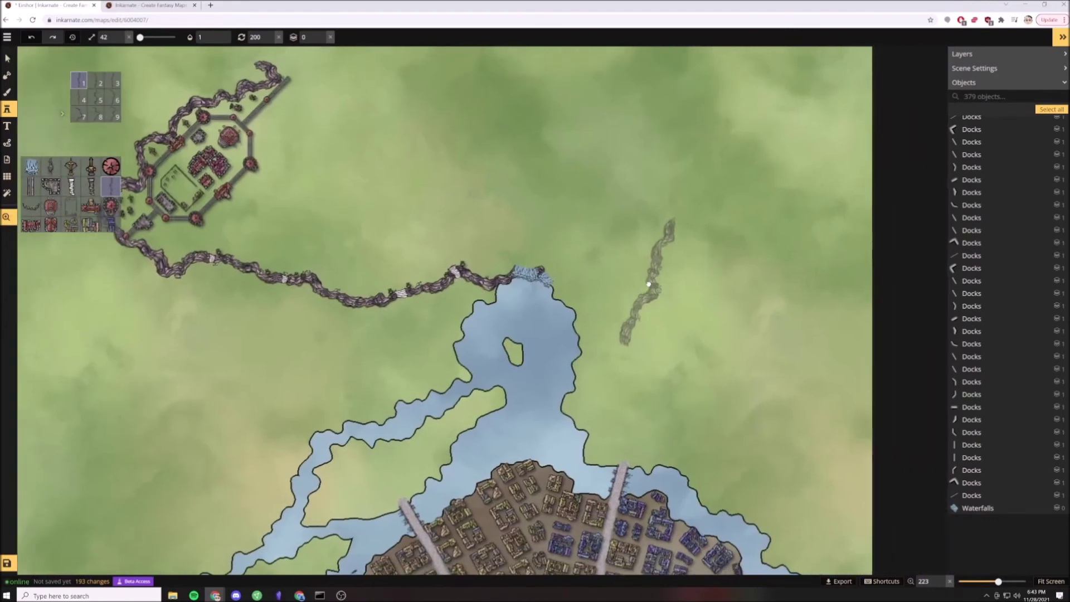
{"action": "left_click", "coordinate": [114, 112]}
{"action": "scroll", "coordinate": [692, 272], "scroll_direction": "down", "scroll_amount": 9}
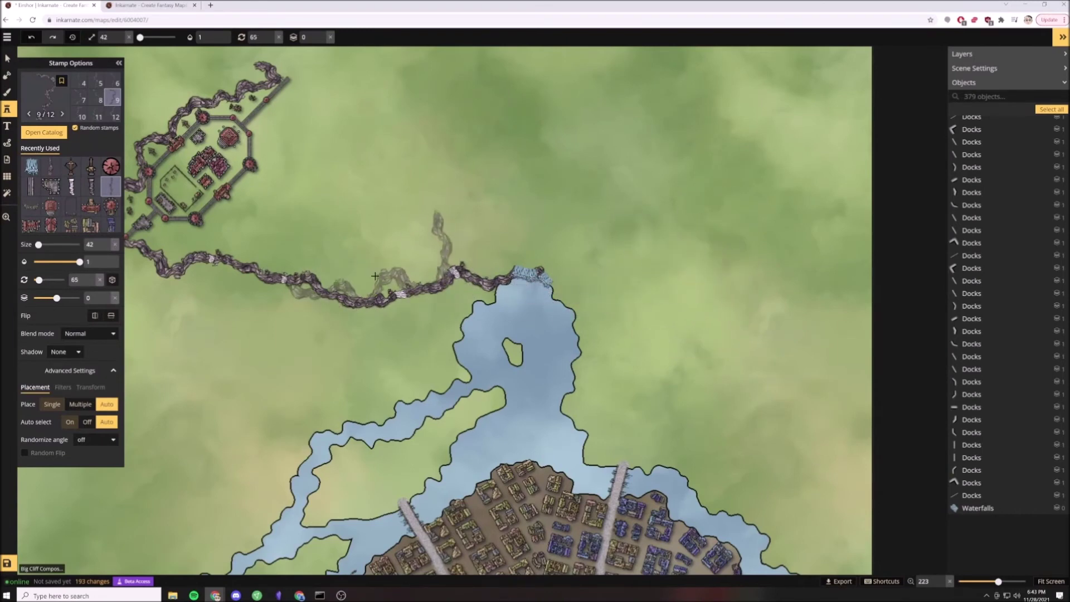
{"action": "left_click", "coordinate": [637, 290]}
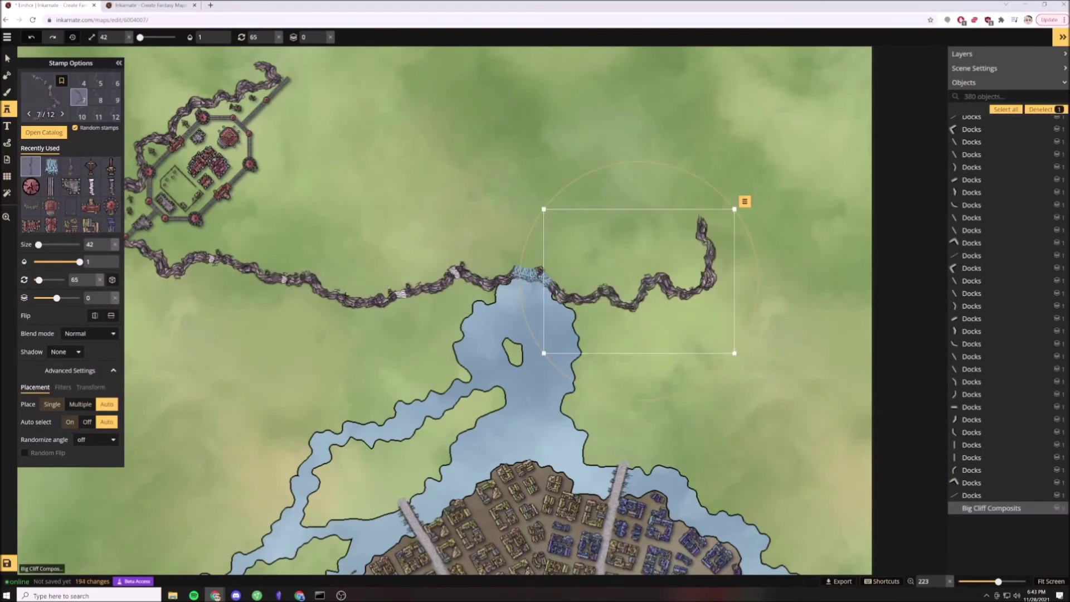
Bring the easternmost waterfall in front of the new cliff line.
{"action": "left_click", "coordinate": [7, 58]}
{"action": "left_click", "coordinate": [545, 279]}
{"action": "left_click", "coordinate": [520, 189]}
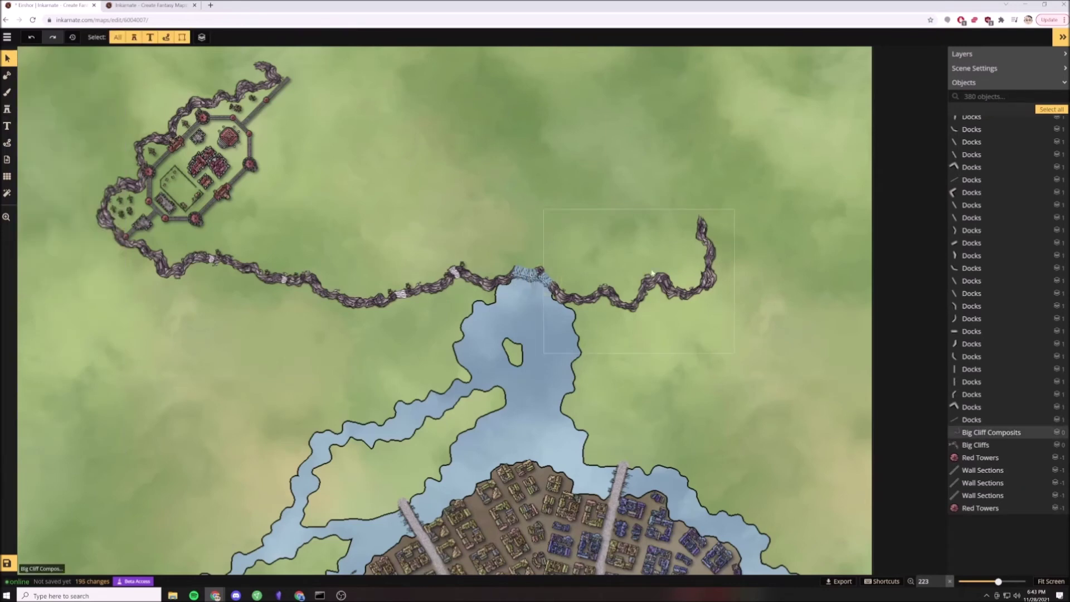
Carve water out of the land just above the waterfalls using the mask in Subtract mode with size 8 and roughness 8.
{"action": "scroll", "coordinate": [520, 189], "scroll_direction": "down", "scroll_amount": 5}
{"action": "scroll", "coordinate": [527, 200], "scroll_direction": "down", "scroll_amount": 2}
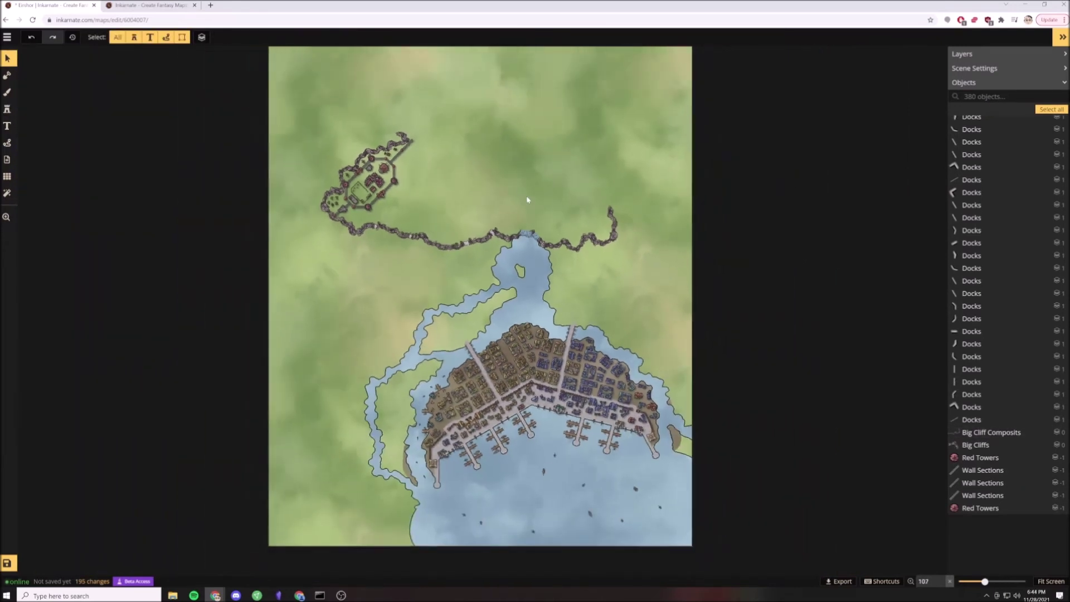
{"action": "scroll", "coordinate": [528, 200], "scroll_direction": "up", "scroll_amount": 6}
{"action": "left_click", "coordinate": [7, 74]}
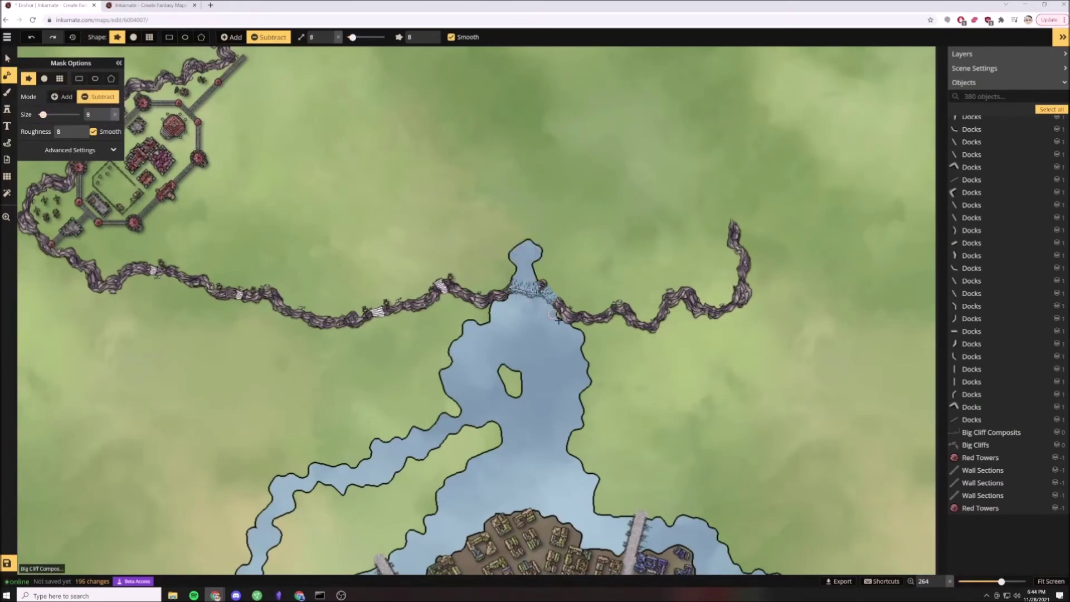
{"action": "left_click", "coordinate": [61, 97]}
{"action": "key", "text": "shift"}
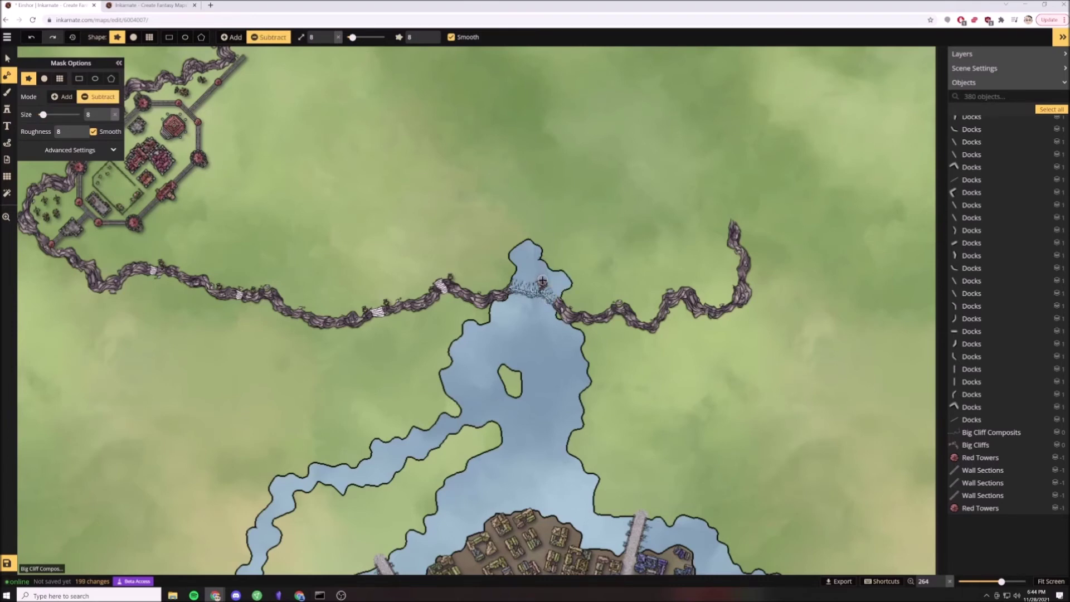
Mask in a small land islet above the waterfalls and extend the surrounding water north to a tapered tip, brush size 8.
{"action": "left_click", "coordinate": [68, 98]}
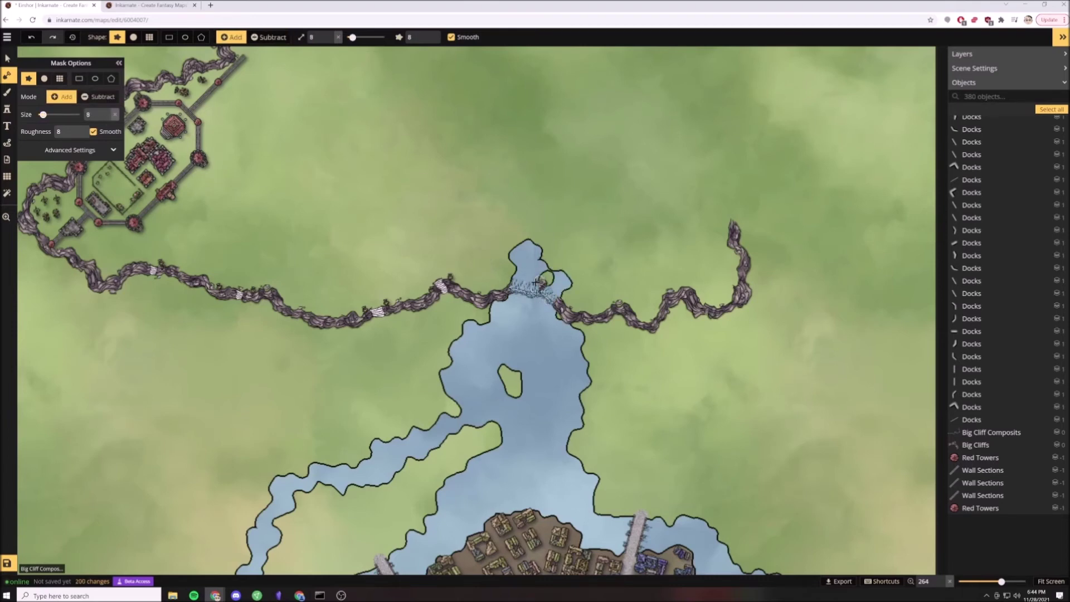
{"action": "key", "text": "shift"}
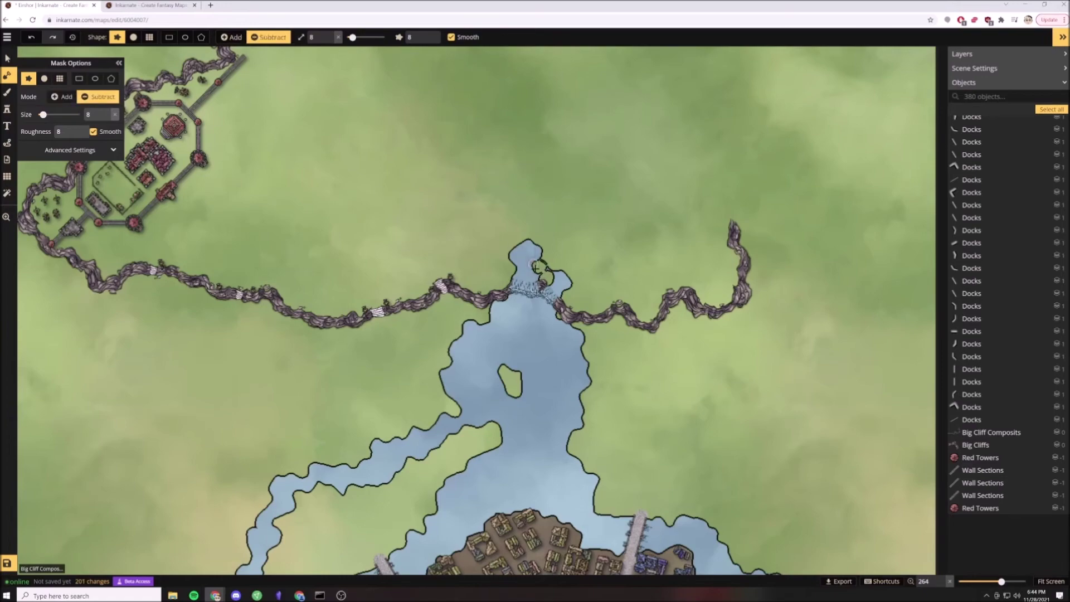
{"action": "scroll", "coordinate": [536, 221], "scroll_direction": "down", "scroll_amount": 10}
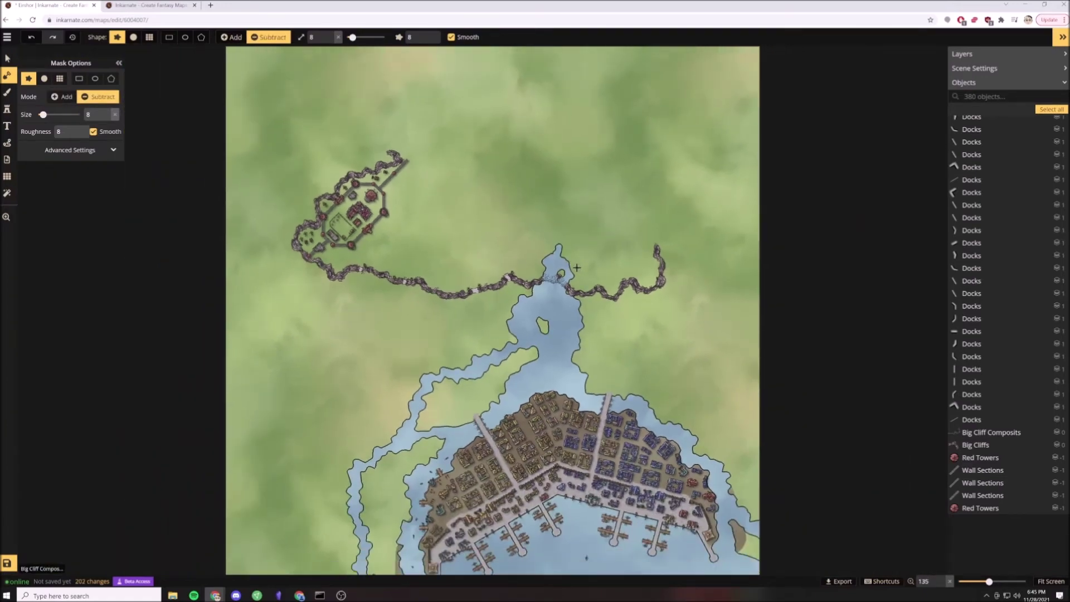
{"action": "scroll", "coordinate": [610, 237], "scroll_direction": "up", "scroll_amount": 10}
{"action": "scroll", "coordinate": [610, 237], "scroll_direction": "down", "scroll_amount": 6}
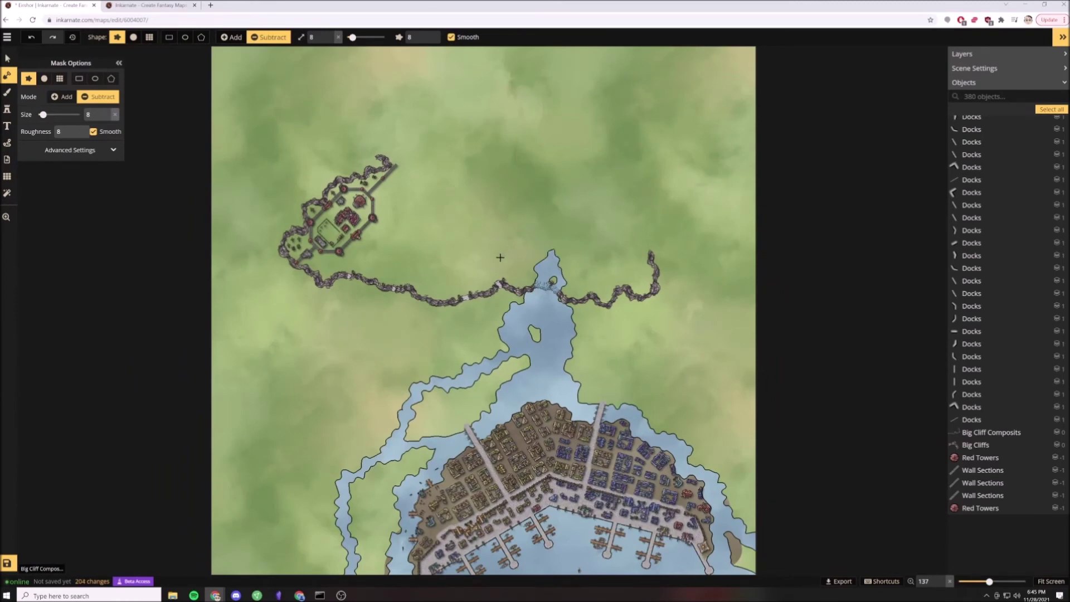
{"action": "scroll", "coordinate": [500, 257], "scroll_direction": "up", "scroll_amount": 5}
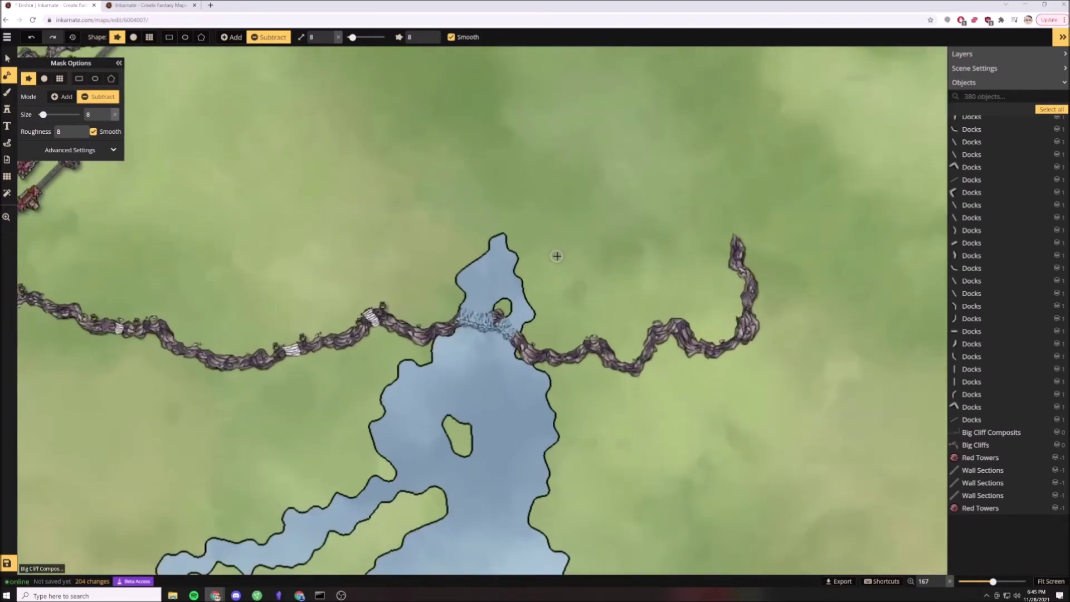
Find the statue stamps by searching "stat" and place the sixth variant at size 68 on the islet above the waterfalls.
{"action": "left_click", "coordinate": [7, 109]}
{"action": "left_click", "coordinate": [116, 85]}
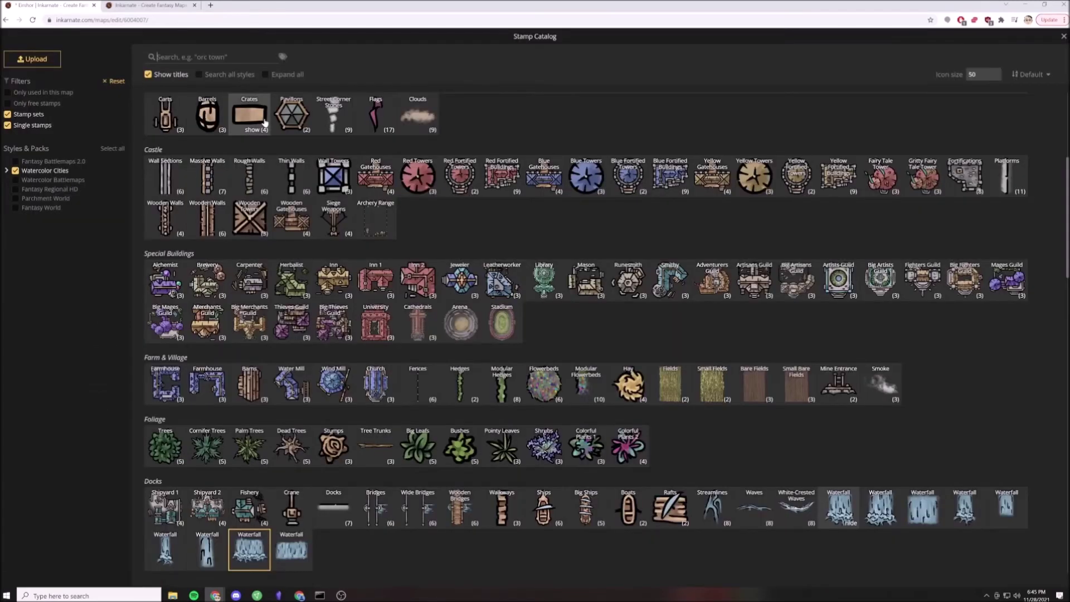
{"action": "type", "text": "stat"}
{"action": "left_click", "coordinate": [165, 122]}
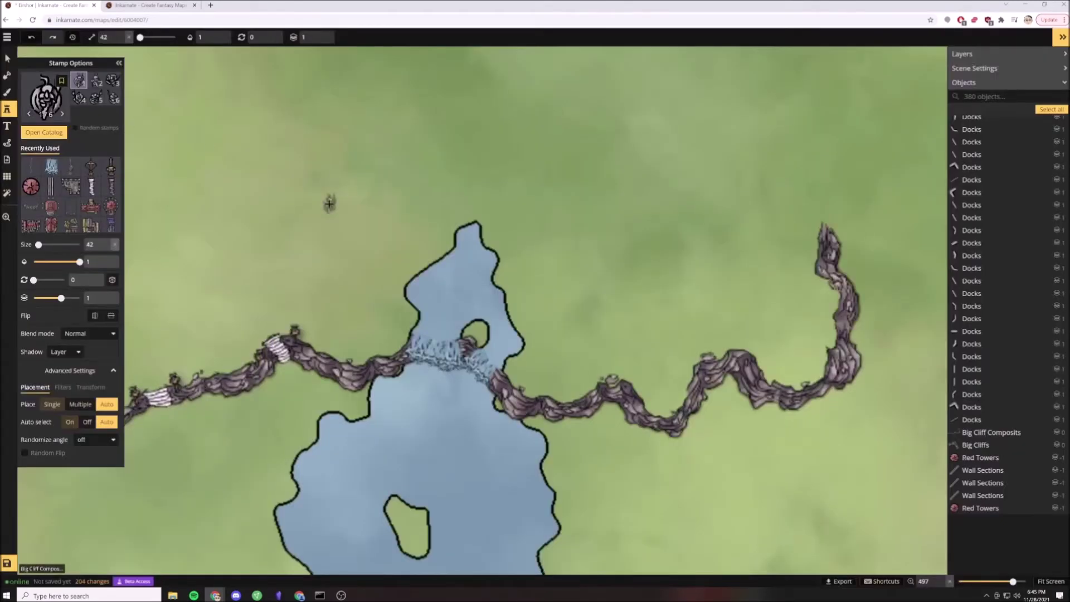
{"action": "left_click", "coordinate": [100, 94]}
{"action": "left_click", "coordinate": [115, 98]}
{"action": "left_click", "coordinate": [80, 99]}
{"action": "left_click", "coordinate": [80, 82]}
{"action": "left_click", "coordinate": [98, 82]}
{"action": "left_click", "coordinate": [113, 98]}
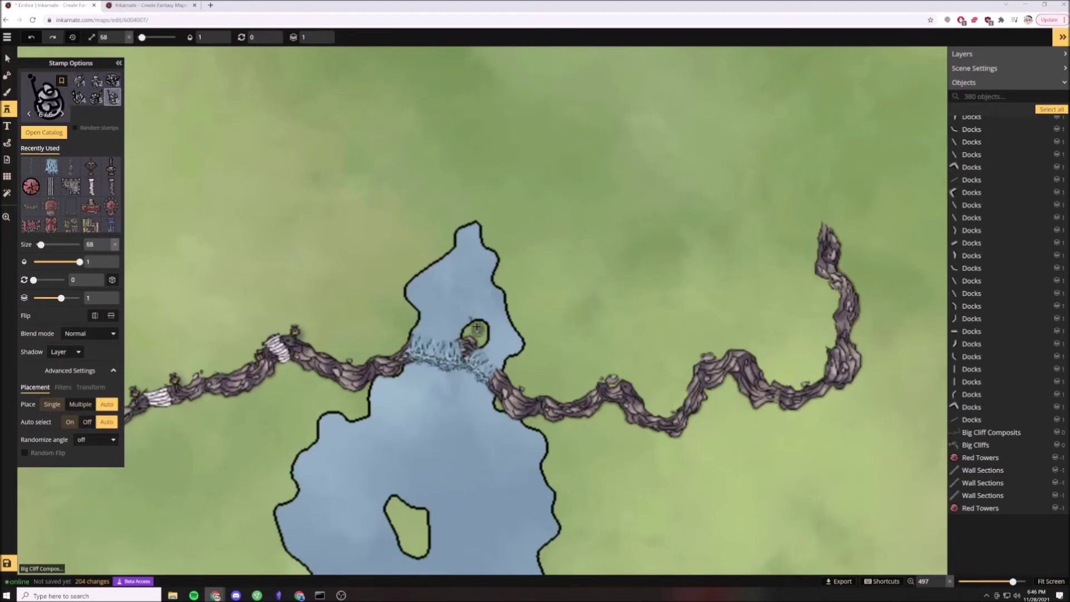
{"action": "left_click", "coordinate": [477, 327]}
{"action": "scroll", "coordinate": [463, 357], "scroll_direction": "down", "scroll_amount": 3}
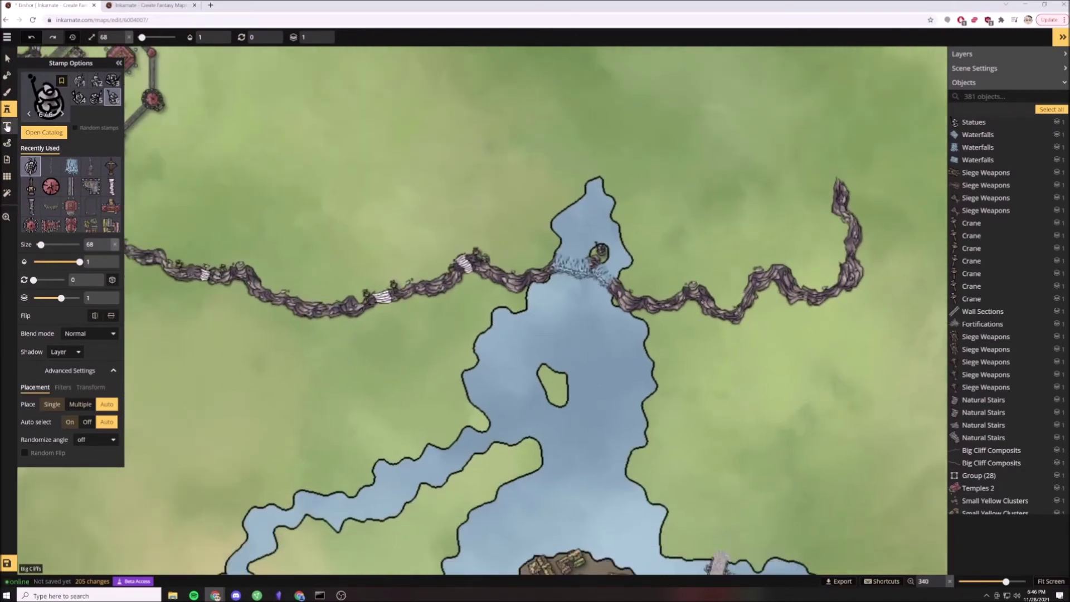
Place a Wall Sections stamp rotated 45 degrees, running southwest from the red tower on the castle's southern cliff edge.
{"action": "left_click_drag", "start_coordinate": [201, 333], "coordinate": [504, 388]}
{"action": "scroll", "coordinate": [486, 375], "scroll_direction": "down", "scroll_amount": 2}
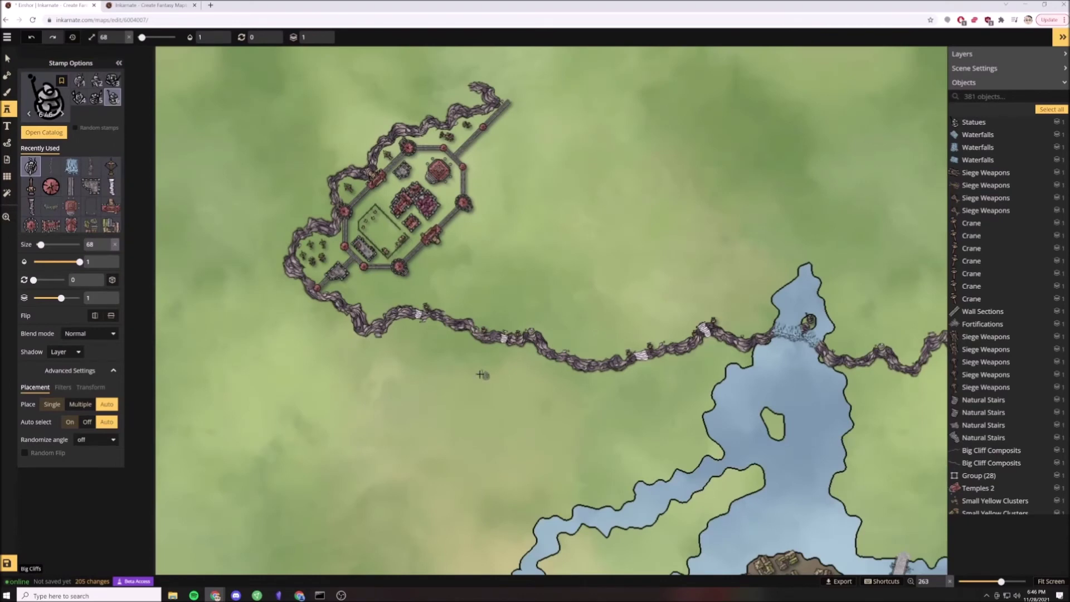
{"action": "scroll", "coordinate": [468, 327], "scroll_direction": "down", "scroll_amount": 5}
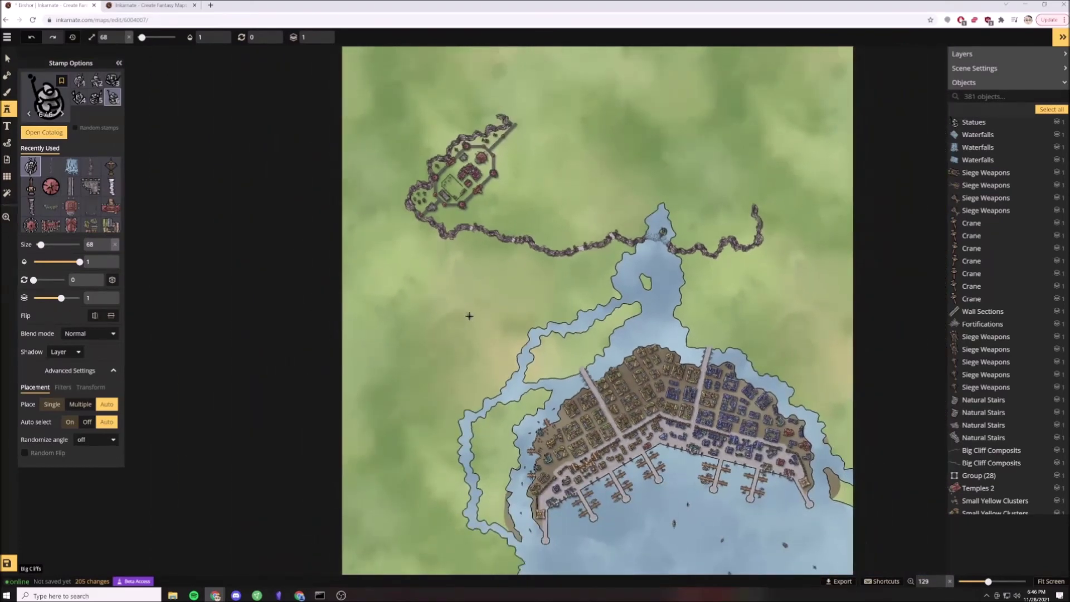
{"action": "scroll", "coordinate": [412, 256], "scroll_direction": "up", "scroll_amount": 2}
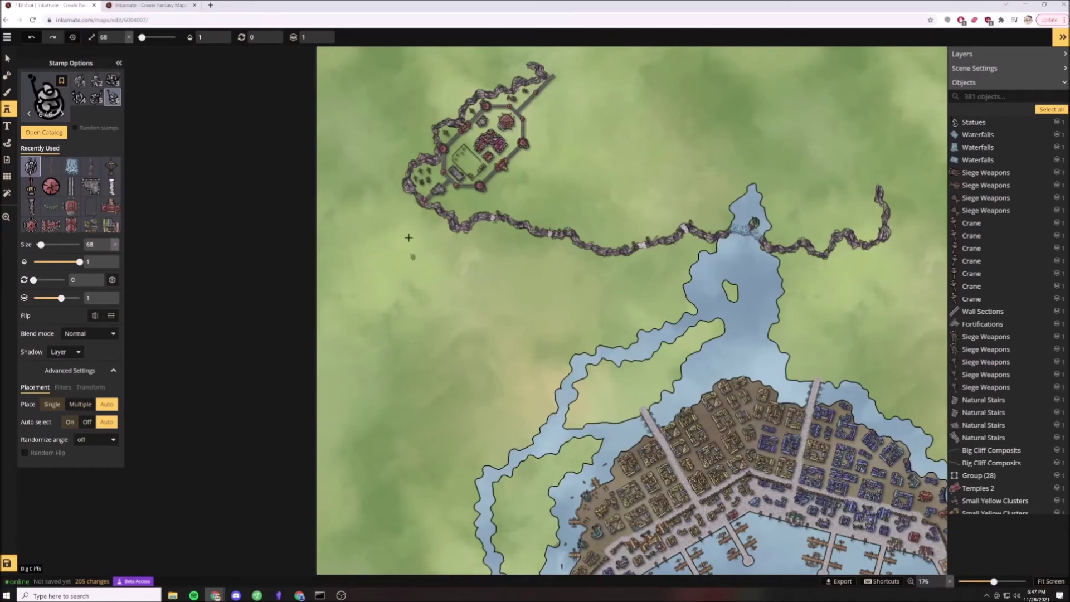
{"action": "scroll", "coordinate": [400, 230], "scroll_direction": "up", "scroll_amount": 4}
{"action": "left_click", "coordinate": [71, 186]}
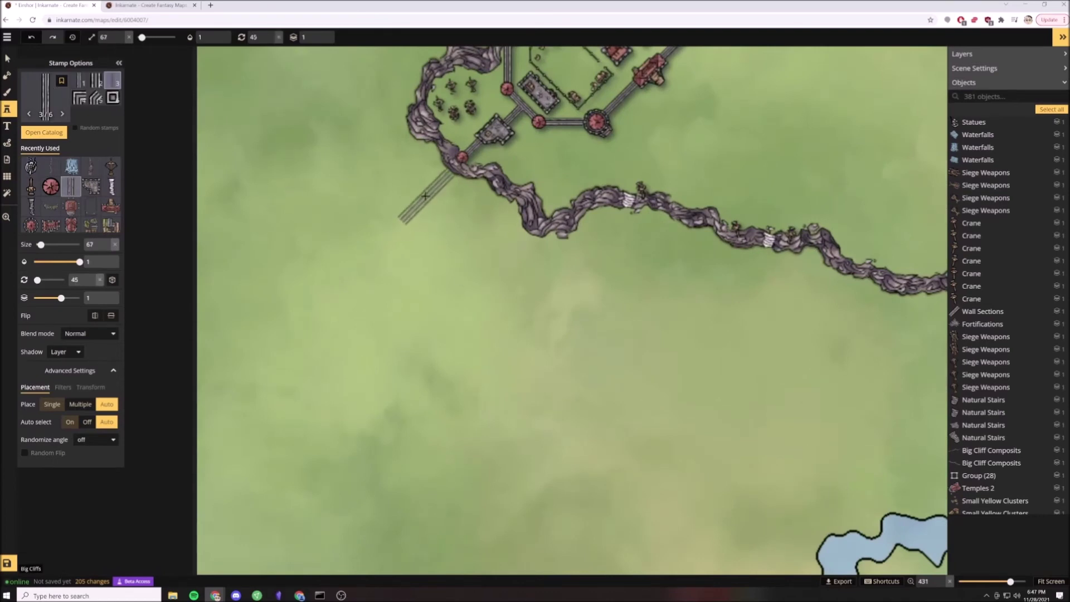
{"action": "scroll", "coordinate": [440, 178], "scroll_direction": "up", "scroll_amount": 3}
{"action": "left_click", "coordinate": [443, 174]}
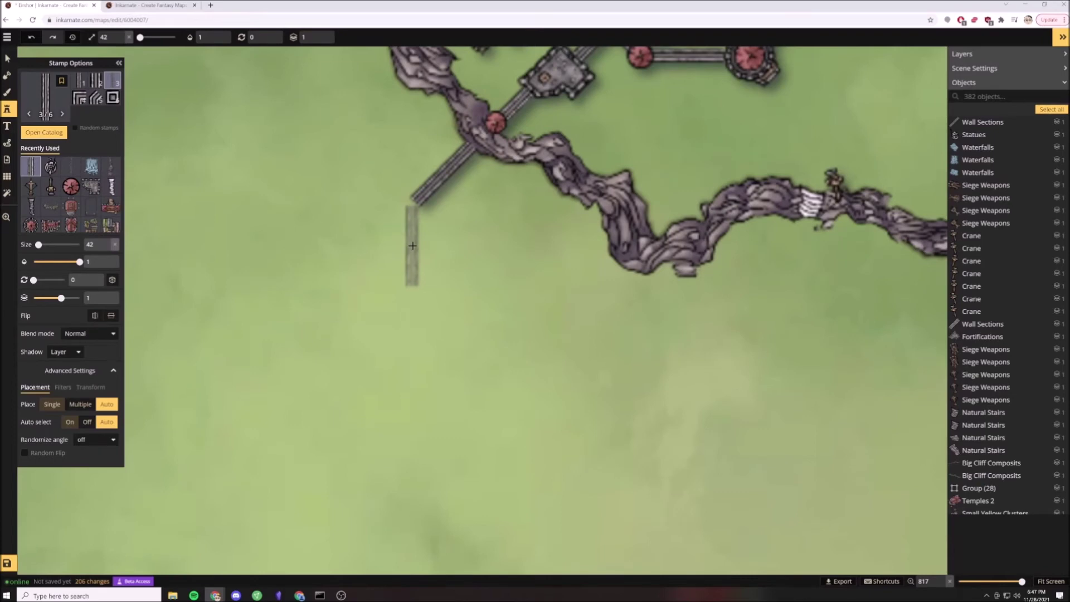
Add a vertical size 42 wall section at the diagonal wall's lower end and cover the corner with a size 42 Red Towers stamp.
{"action": "left_click", "coordinate": [413, 245]}
{"action": "left_click", "coordinate": [71, 186]}
{"action": "left_click", "coordinate": [412, 203]}
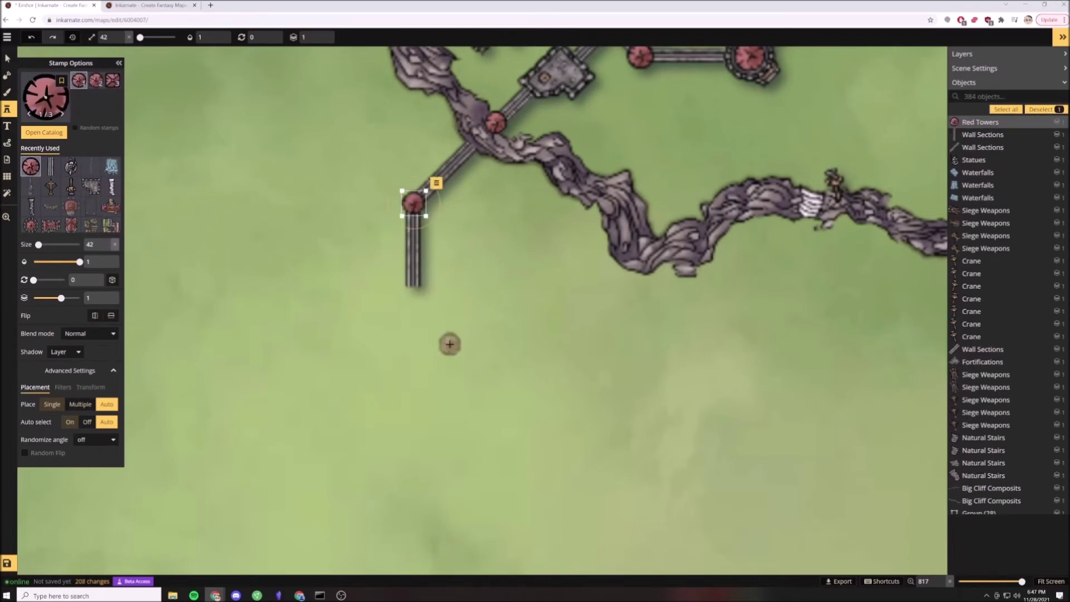
{"action": "scroll", "coordinate": [459, 433], "scroll_direction": "down", "scroll_amount": 6}
{"action": "key", "text": "Escape"}
{"action": "scroll", "coordinate": [459, 435], "scroll_direction": "down", "scroll_amount": 1}
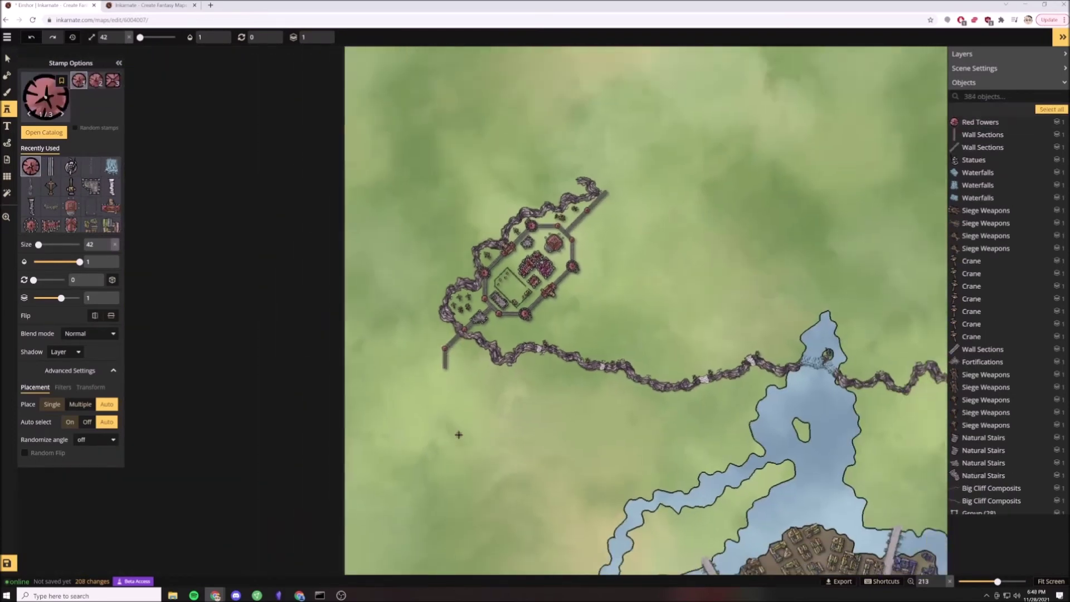
Extend the wall south with two more vertical size 42 sections, plus one rotated 45 degrees heading southwest.
{"action": "scroll", "coordinate": [466, 432], "scroll_direction": "up", "scroll_amount": 3}
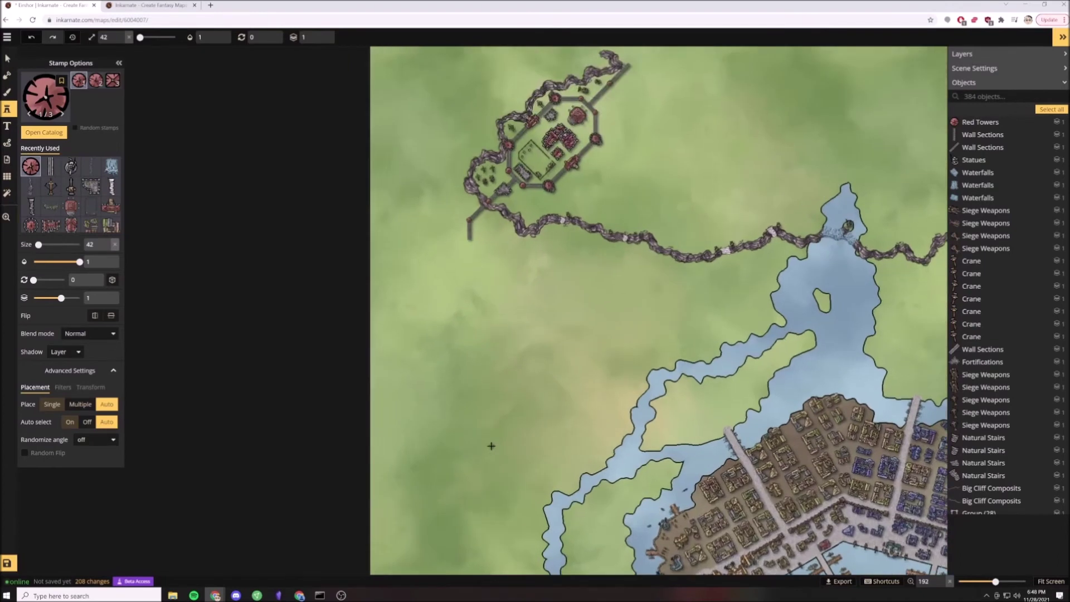
{"action": "left_click", "coordinate": [51, 167]}
{"action": "scroll", "coordinate": [436, 232], "scroll_direction": "up", "scroll_amount": 5}
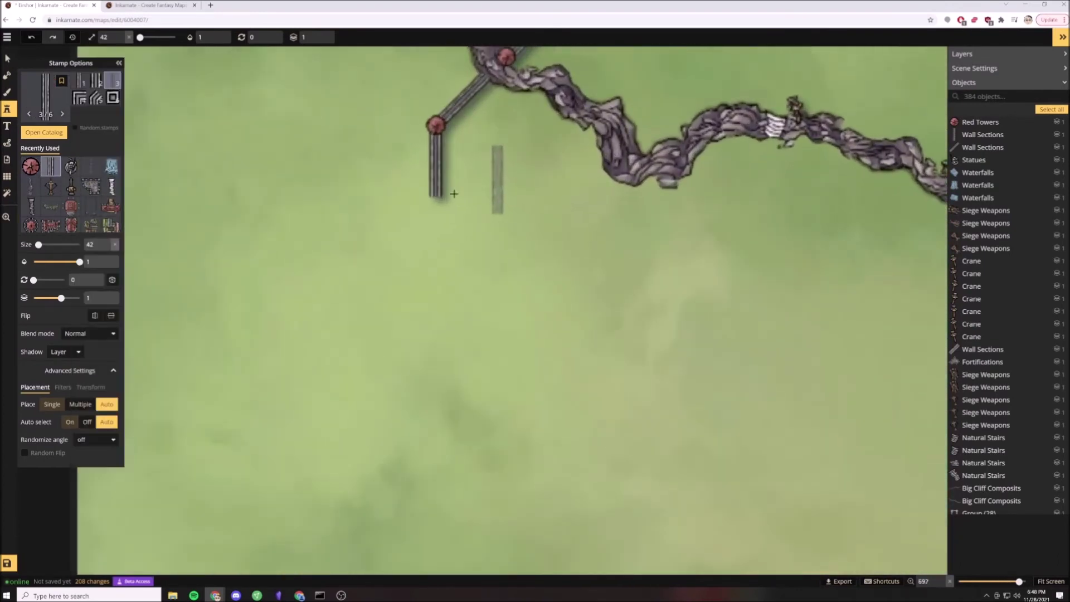
{"action": "scroll", "coordinate": [435, 231], "scroll_direction": "up", "scroll_amount": 2}
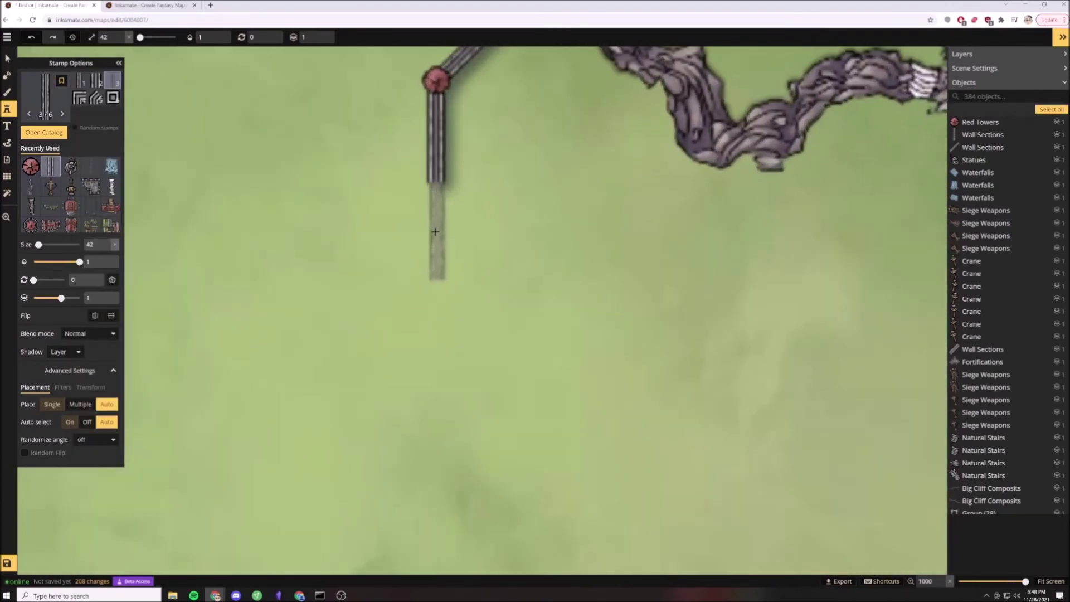
{"action": "left_click", "coordinate": [435, 231]}
{"action": "left_click", "coordinate": [435, 329]}
{"action": "key", "text": "e"}
{"action": "key", "text": "e"}
{"action": "key", "text": "e"}
{"action": "left_click", "coordinate": [399, 422]}
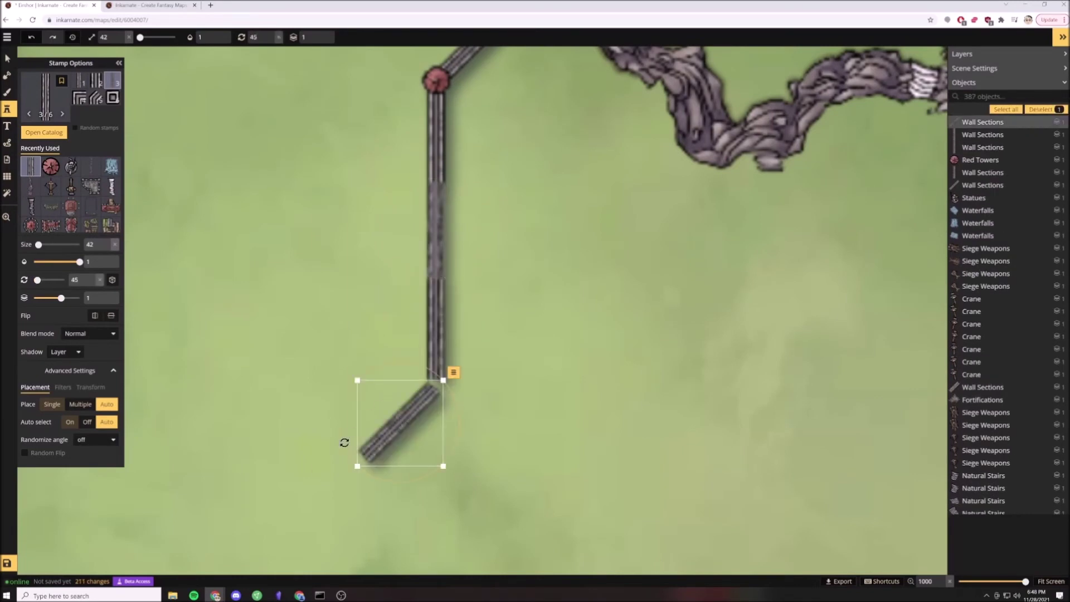
Lengthen the southwest diagonal with another size 42 section at 45 degrees and place a size 42 Red Towers stamp on its upper corner.
{"action": "scroll", "coordinate": [318, 397], "scroll_direction": "down", "scroll_amount": 6}
{"action": "scroll", "coordinate": [318, 397], "scroll_direction": "down", "scroll_amount": 5}
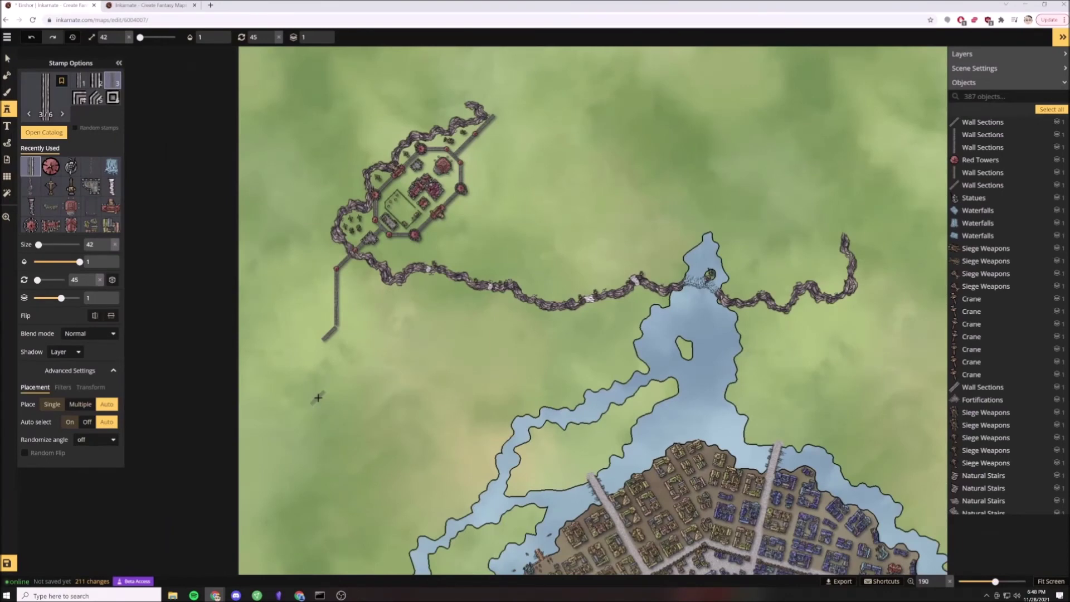
{"action": "scroll", "coordinate": [318, 398], "scroll_direction": "up", "scroll_amount": 7}
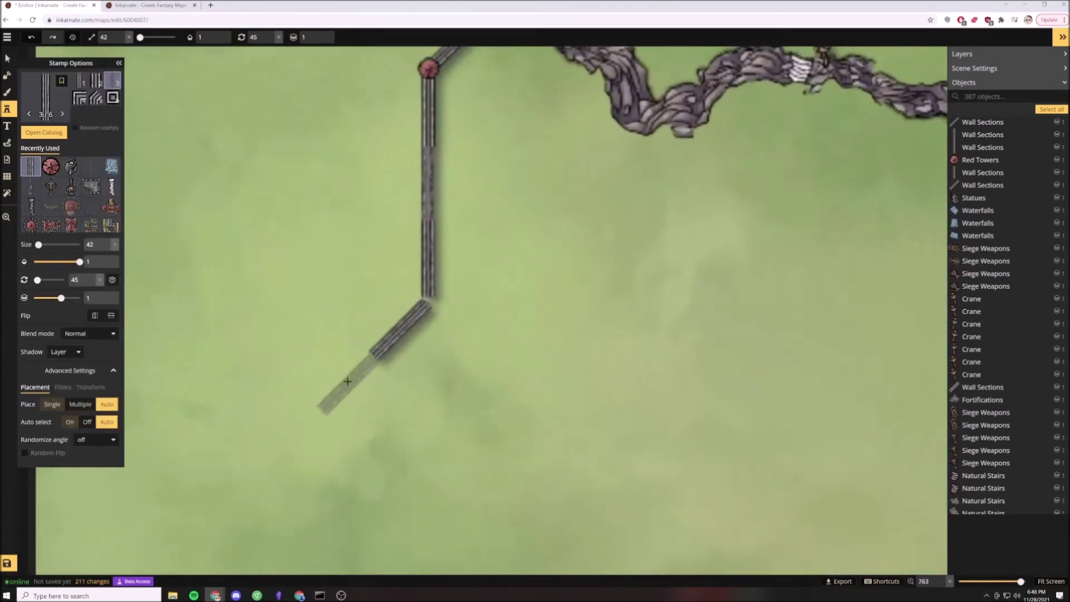
{"action": "left_click", "coordinate": [346, 381]}
{"action": "left_click_drag", "start_coordinate": [346, 381], "coordinate": [346, 383]}
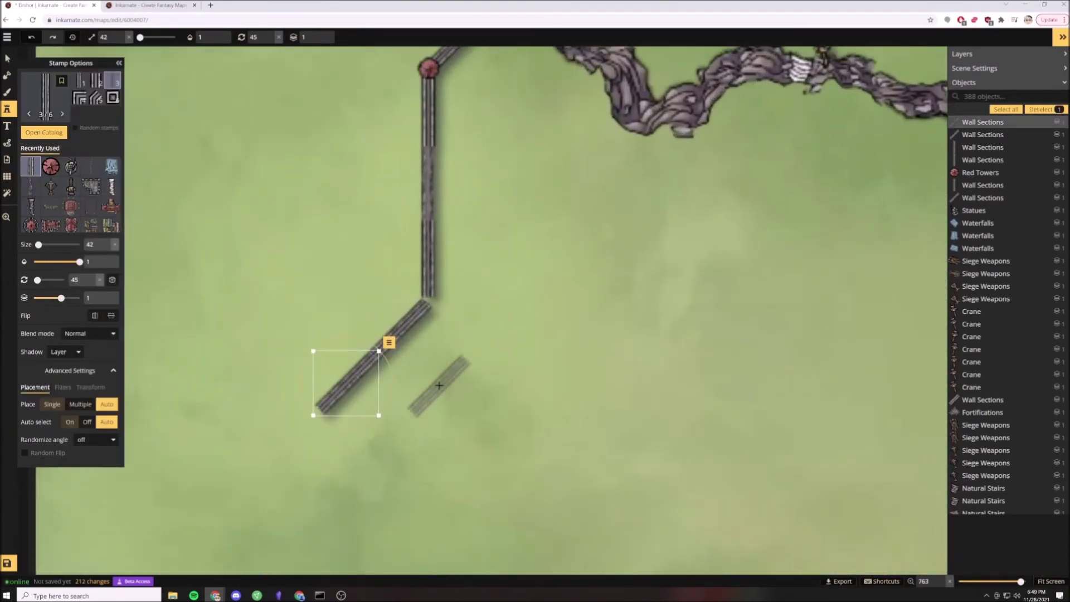
{"action": "left_click", "coordinate": [439, 386]}
{"action": "left_click", "coordinate": [51, 166]}
{"action": "left_click", "coordinate": [427, 302]}
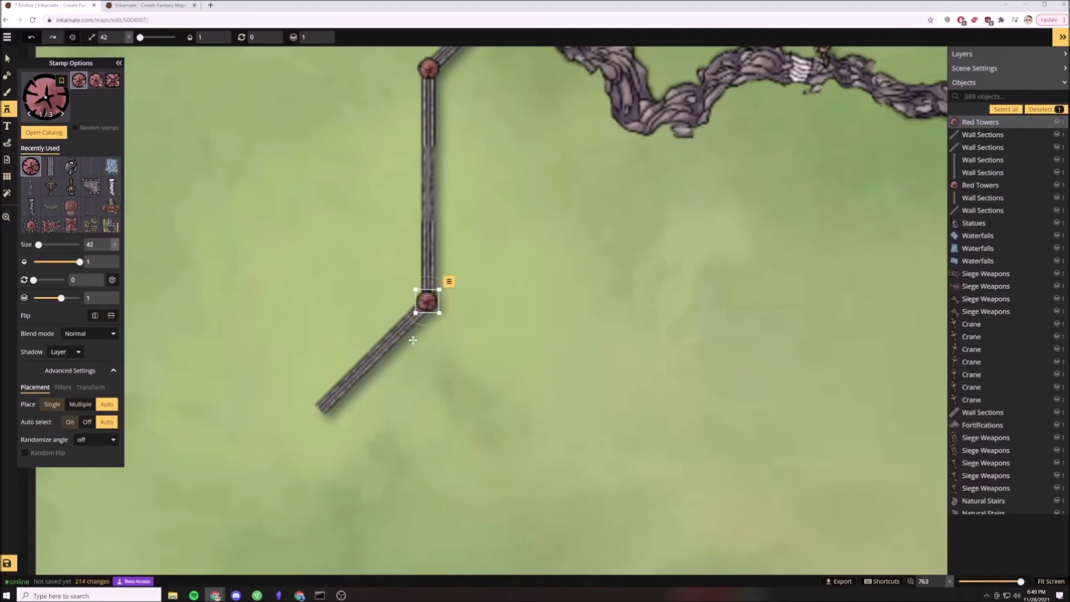
Place a size 42 Red Fortified Towers stamp, rotated 90 degrees, at the southwest end of the diagonal wall.
{"action": "scroll", "coordinate": [502, 316], "scroll_direction": "down", "scroll_amount": 3}
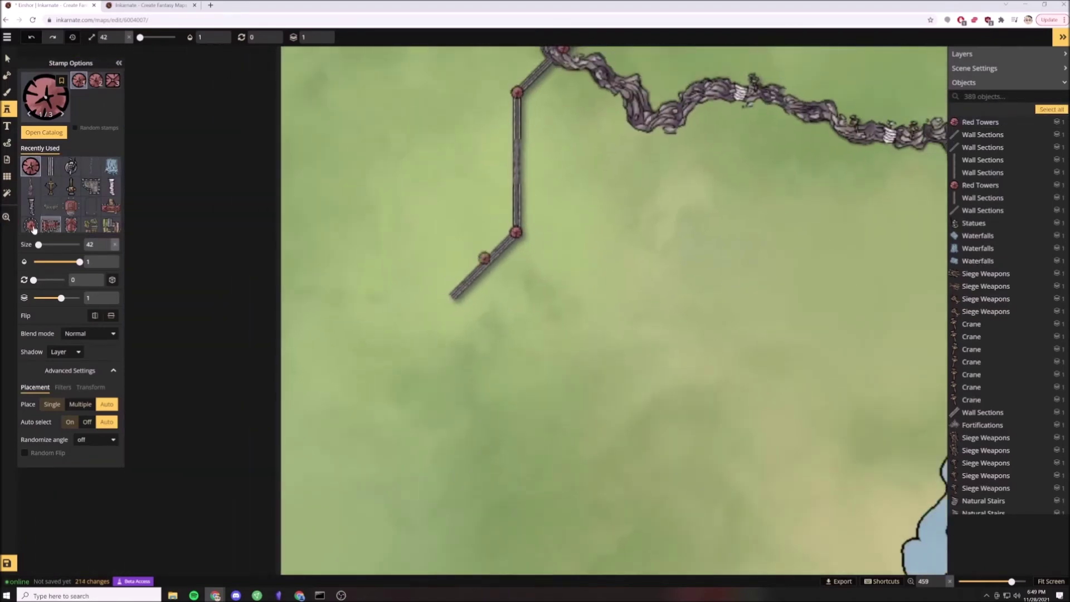
{"action": "left_click", "coordinate": [30, 225]}
{"action": "scroll", "coordinate": [433, 304], "scroll_direction": "up", "scroll_amount": 3}
{"action": "key", "text": "q"}
{"action": "scroll", "coordinate": [445, 309], "scroll_direction": "up", "scroll_amount": 1}
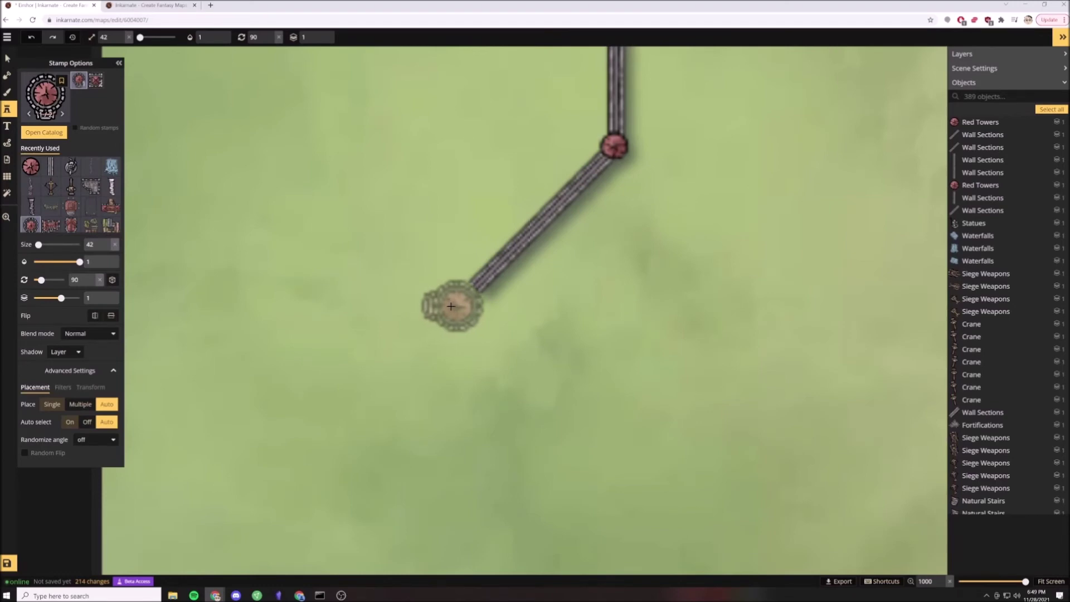
{"action": "left_click", "coordinate": [451, 306]}
Enlarge the fortified tower to size 50 and align it with the end of the wall.
{"action": "key", "text": "v"}
{"action": "key", "text": "bracketright"}
{"action": "key", "text": "bracketright"}
{"action": "key", "text": "bracketright"}
{"action": "key", "text": "bracketright"}
{"action": "key", "text": "bracketright"}
{"action": "key", "text": "bracketright"}
{"action": "key", "text": "bracketright"}
{"action": "key", "text": "bracketright"}
{"action": "left_click_drag", "start_coordinate": [457, 309], "coordinate": [455, 309]}
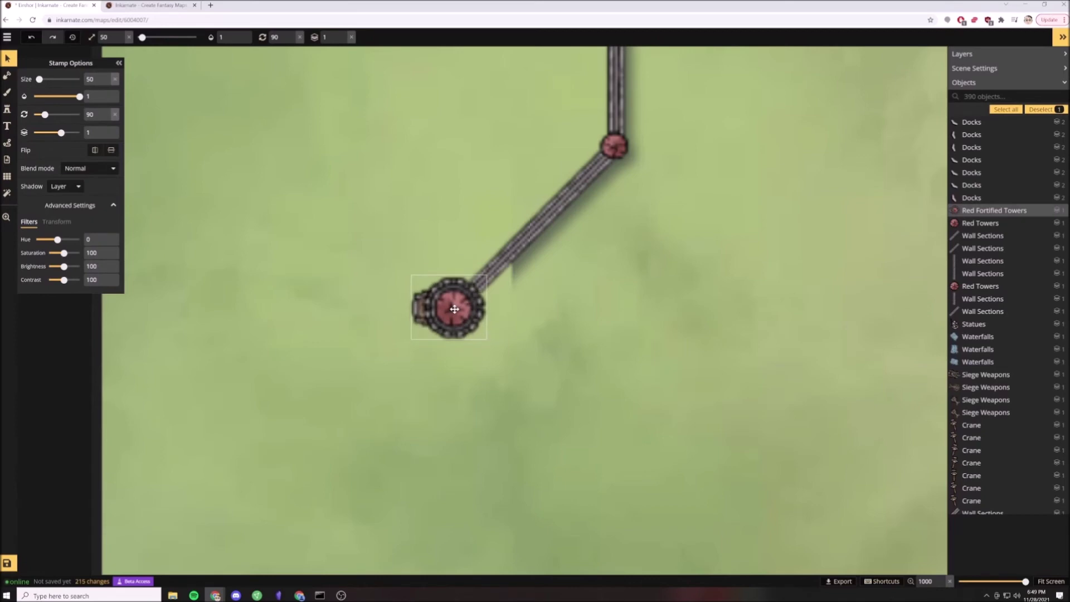
Continue the wall south from the fortified tower with a size 50 wall section rotated 180 degrees.
{"action": "scroll", "coordinate": [369, 336], "scroll_direction": "down", "scroll_amount": 5}
{"action": "scroll", "coordinate": [369, 336], "scroll_direction": "up", "scroll_amount": 3}
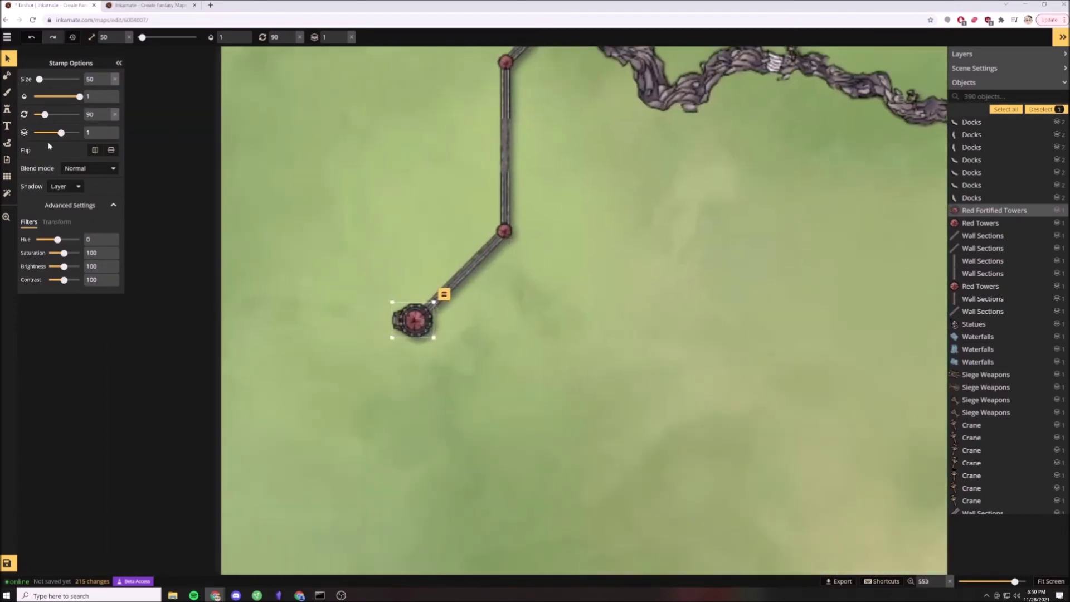
{"action": "left_click", "coordinate": [7, 109]}
{"action": "left_click", "coordinate": [71, 167]}
{"action": "scroll", "coordinate": [421, 404], "scroll_direction": "up", "scroll_amount": 3}
{"action": "scroll", "coordinate": [409, 355], "scroll_direction": "up", "scroll_amount": 6}
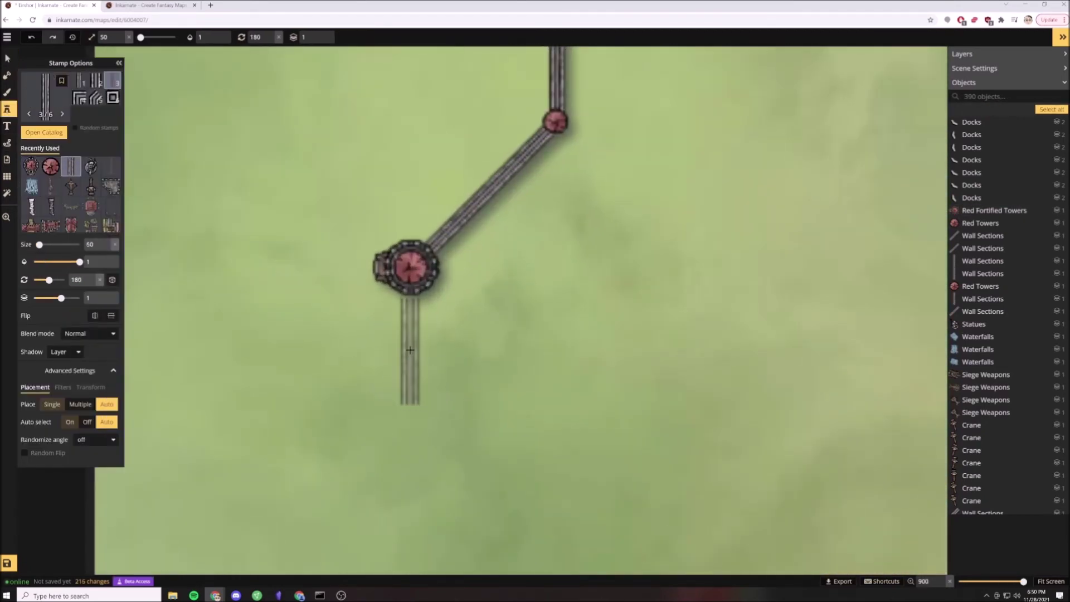
{"action": "left_click", "coordinate": [411, 349]}
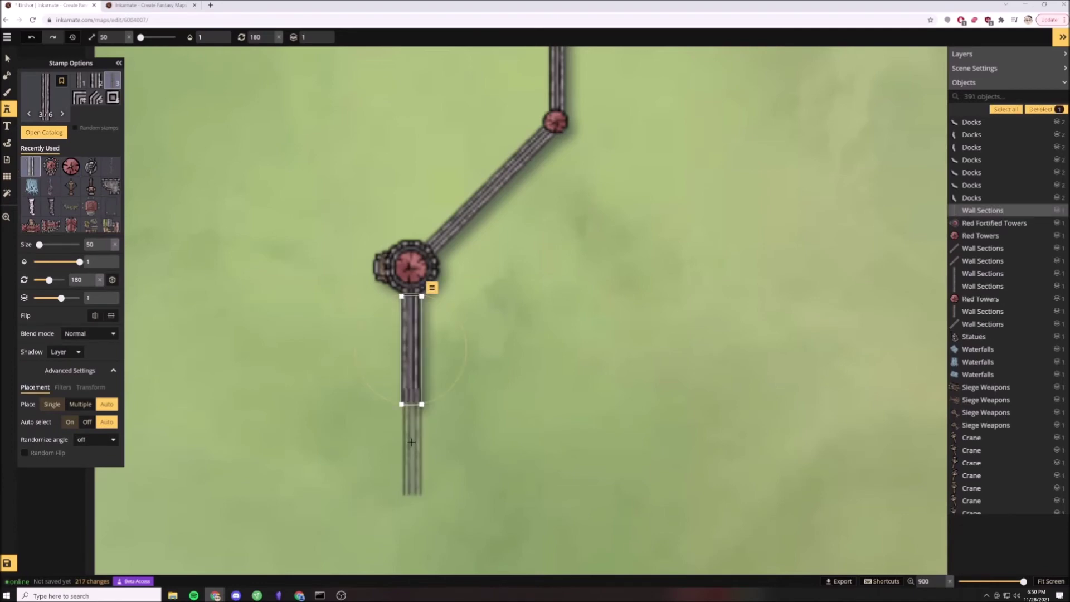
Place a size 50 Red Gatehouses stamp, rotated 270 degrees, at the south end of the wall below the fortified tower.
{"action": "scroll", "coordinate": [411, 424], "scroll_direction": "down", "scroll_amount": 6}
{"action": "scroll", "coordinate": [411, 496], "scroll_direction": "up", "scroll_amount": 2}
{"action": "left_click", "coordinate": [31, 227]}
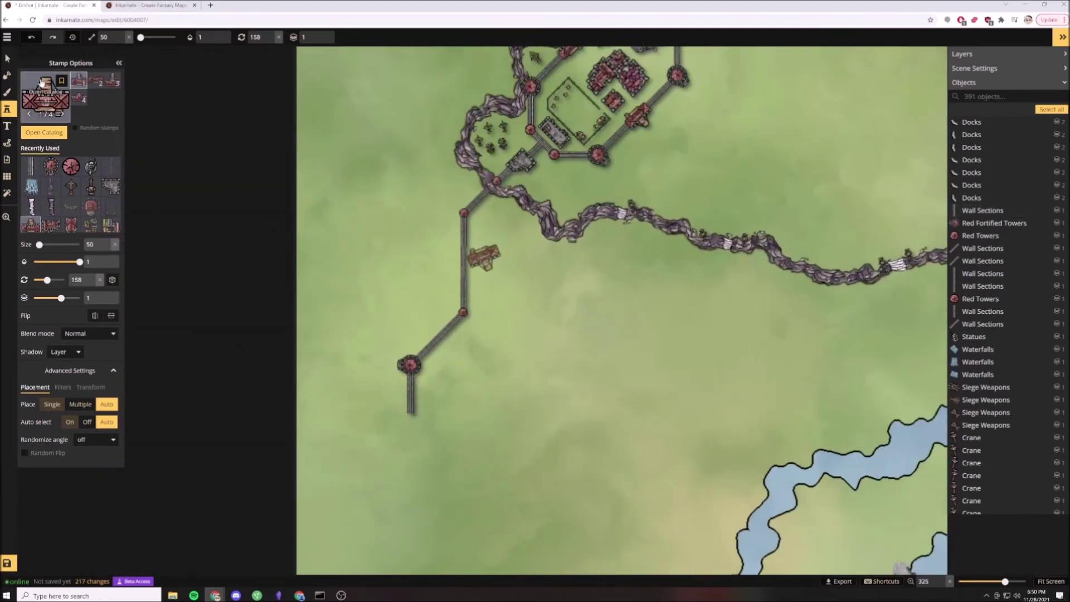
{"action": "left_click", "coordinate": [44, 85]}
{"action": "double_click", "coordinate": [217, 59]}
{"action": "key", "text": "BackSpace"}
{"action": "key", "text": "Escape"}
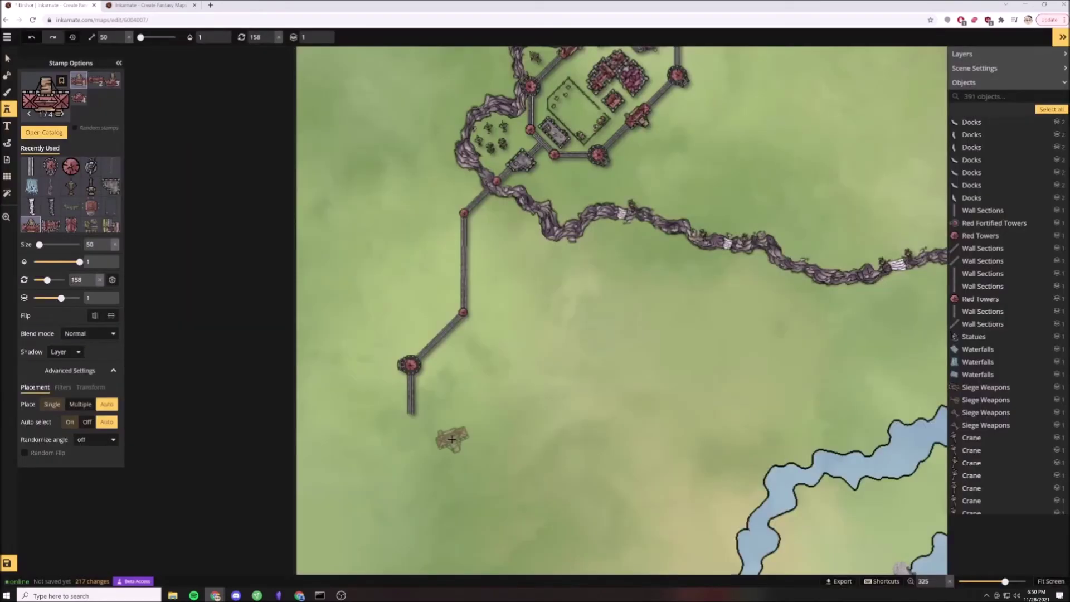
{"action": "scroll", "coordinate": [417, 443], "scroll_direction": "up", "scroll_amount": 3}
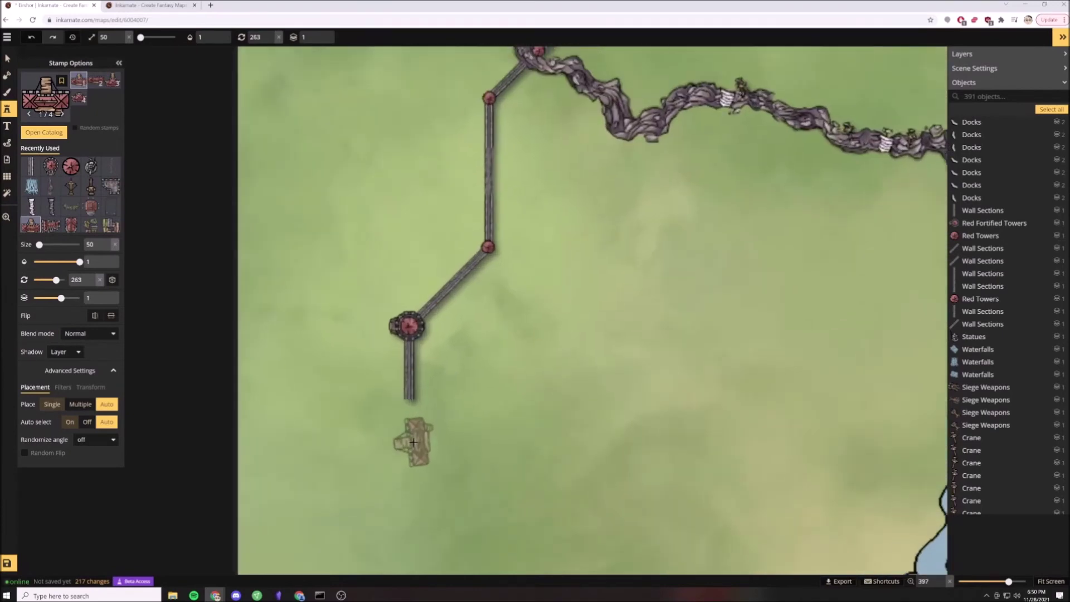
{"action": "left_click", "coordinate": [255, 37]}
{"action": "type", "text": "270"}
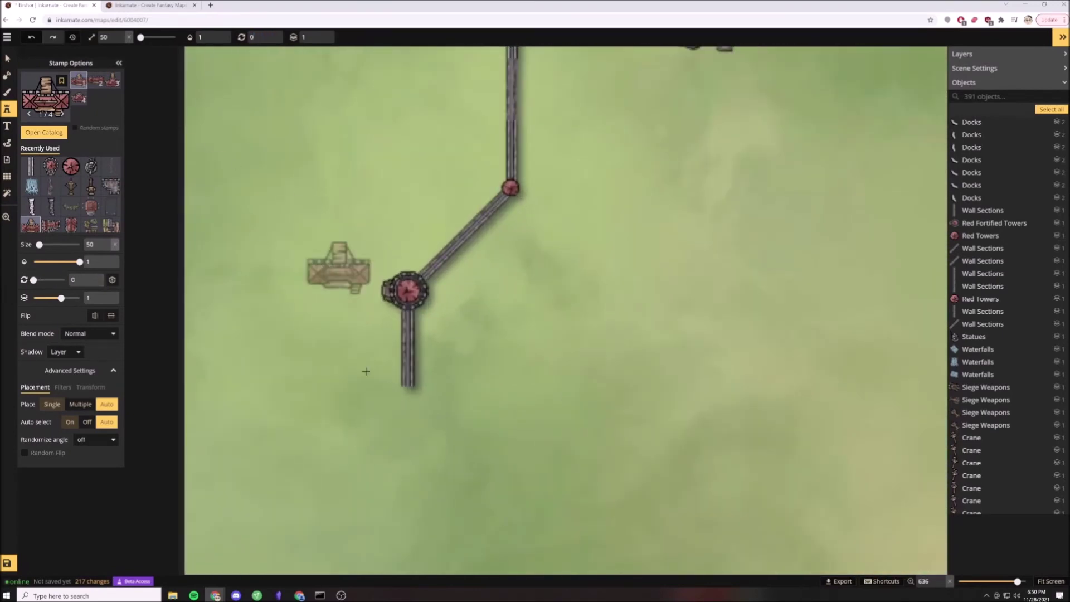
{"action": "left_click", "coordinate": [402, 417]}
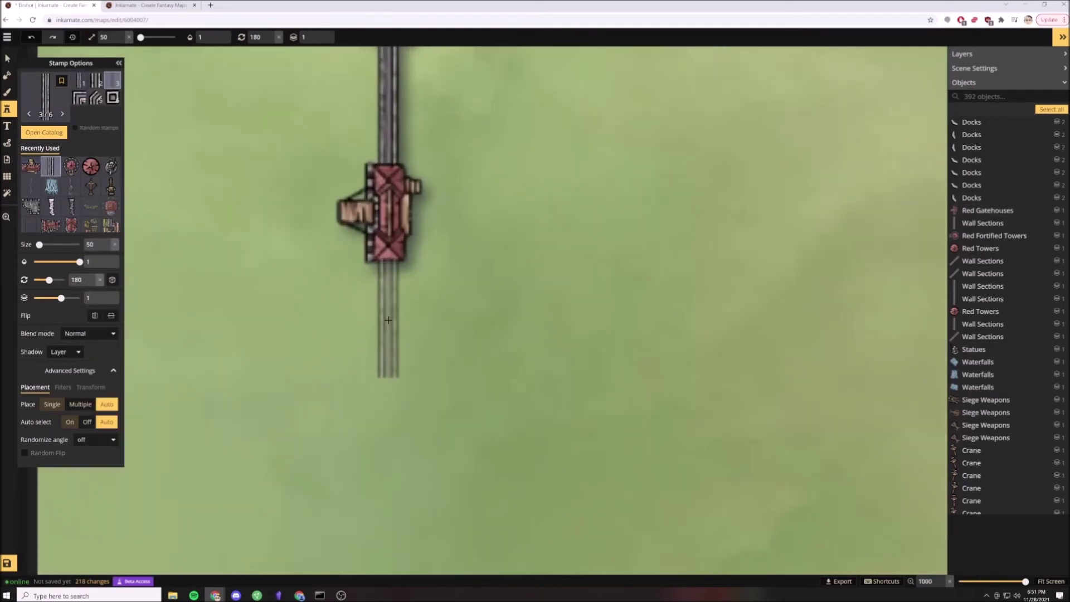
Continue the wall south of the gatehouse with a size 50 section and end it with a Red Fortified Towers stamp rotated 90 degrees.
{"action": "left_click", "coordinate": [385, 328]}
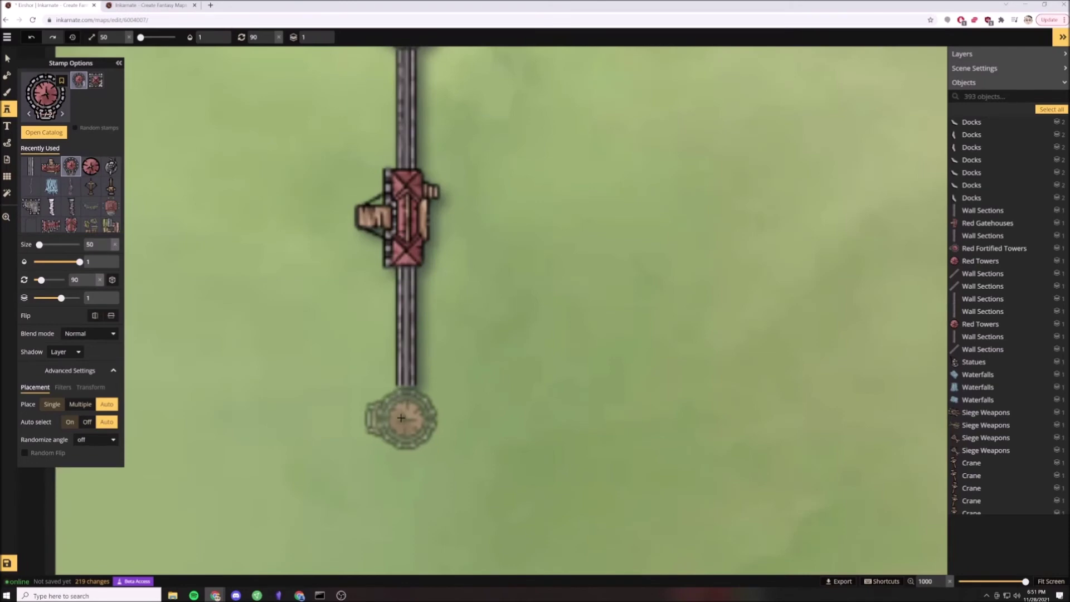
{"action": "left_click", "coordinate": [401, 417]}
Run the wall diagonally southeast from the lower fortified tower with two size 42 wall sections rotated 135 degrees.
{"action": "left_click", "coordinate": [50, 166]}
{"action": "scroll", "coordinate": [489, 456], "scroll_direction": "down", "scroll_amount": 3}
{"action": "scroll", "coordinate": [489, 474], "scroll_direction": "down", "scroll_amount": 2}
{"action": "scroll", "coordinate": [466, 472], "scroll_direction": "down", "scroll_amount": 1}
{"action": "left_click", "coordinate": [464, 472]}
{"action": "scroll", "coordinate": [549, 491], "scroll_direction": "down", "scroll_amount": 5}
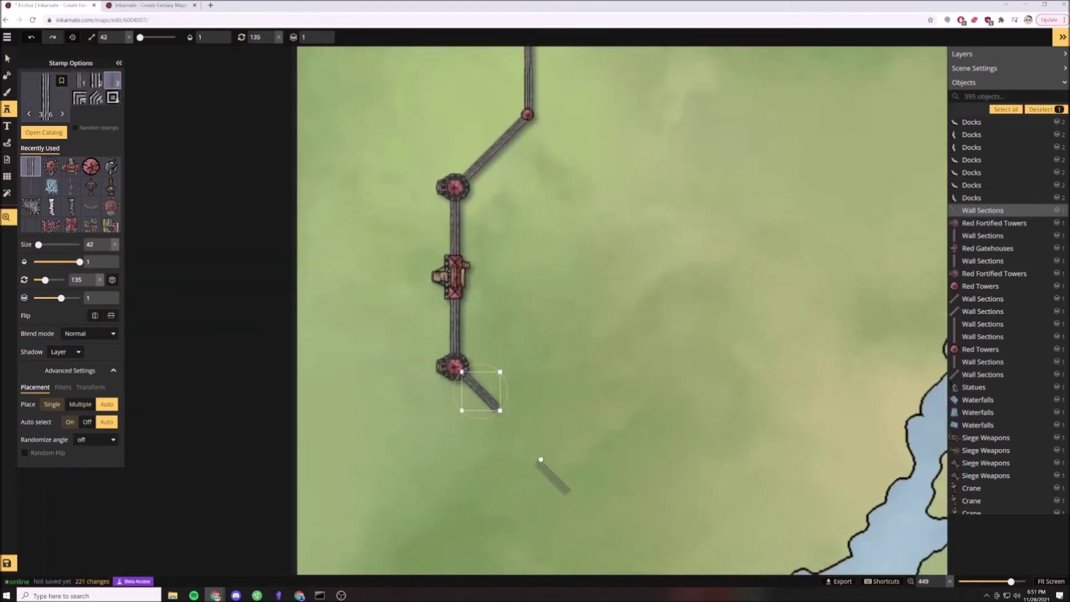
{"action": "scroll", "coordinate": [507, 425], "scroll_direction": "up", "scroll_amount": 4}
{"action": "scroll", "coordinate": [507, 422], "scroll_direction": "up", "scroll_amount": 1}
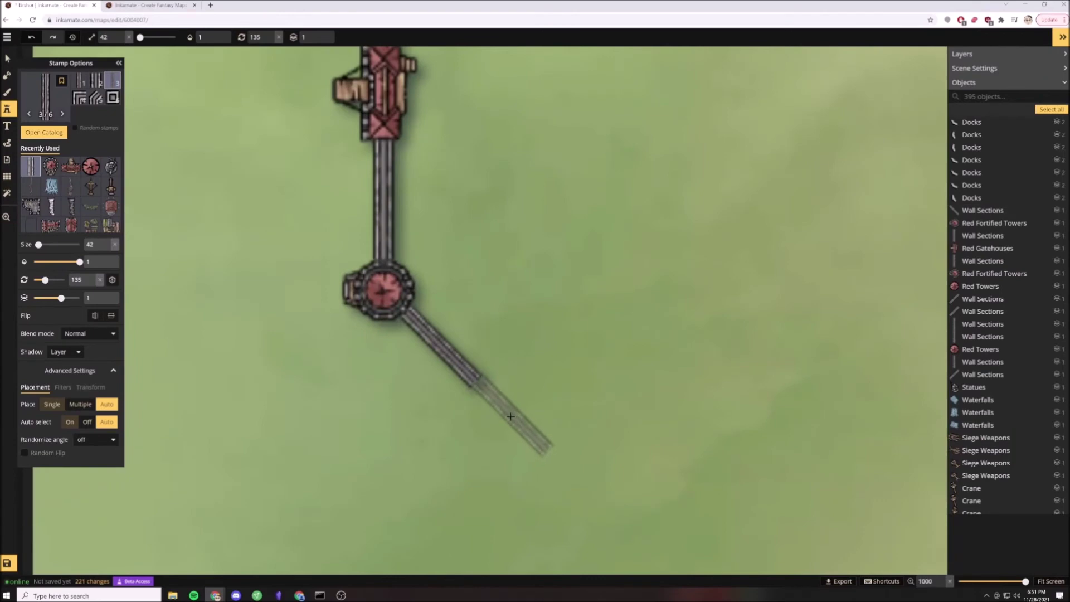
{"action": "left_click", "coordinate": [510, 416]}
{"action": "scroll", "coordinate": [510, 416], "scroll_direction": "down", "scroll_amount": 5}
{"action": "scroll", "coordinate": [471, 427], "scroll_direction": "up", "scroll_amount": 2}
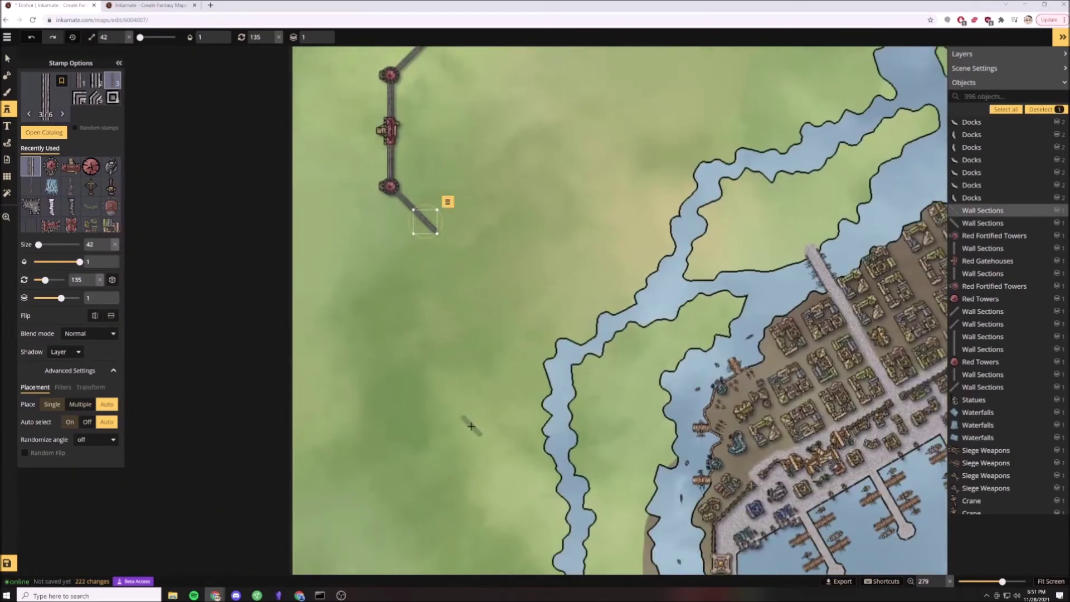
Turn the wall south at the end of the diagonal with three size 42 wall sections rotated 180 degrees.
{"action": "scroll", "coordinate": [472, 427], "scroll_direction": "down", "scroll_amount": 5}
{"action": "scroll", "coordinate": [485, 401], "scroll_direction": "up", "scroll_amount": 6}
{"action": "key", "text": "Escape"}
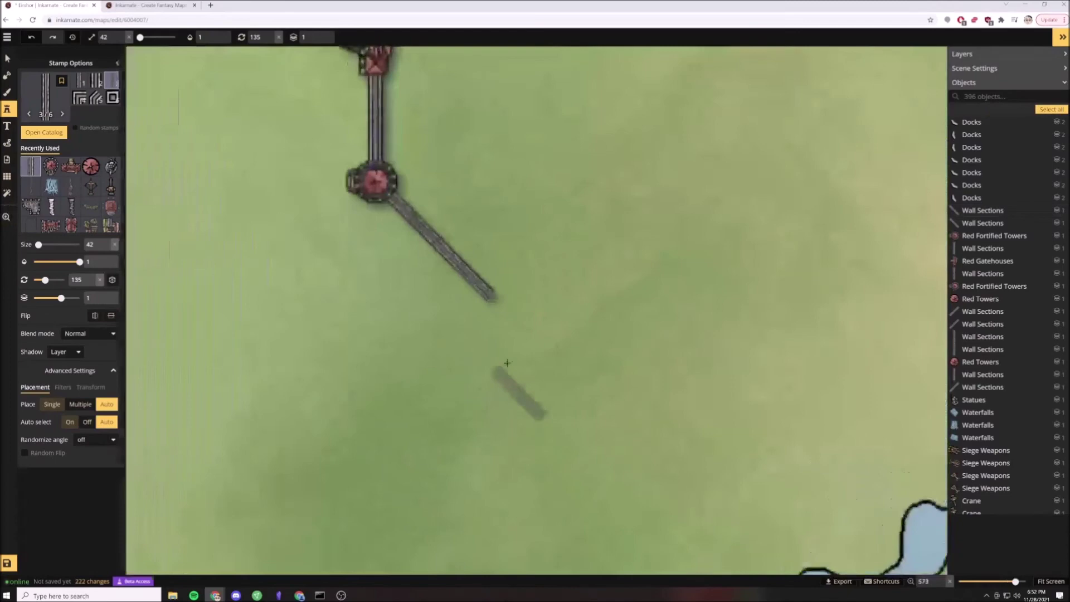
{"action": "key", "text": "r"}
{"action": "scroll", "coordinate": [493, 334], "scroll_direction": "up", "scroll_amount": 2}
{"action": "left_click", "coordinate": [492, 334]}
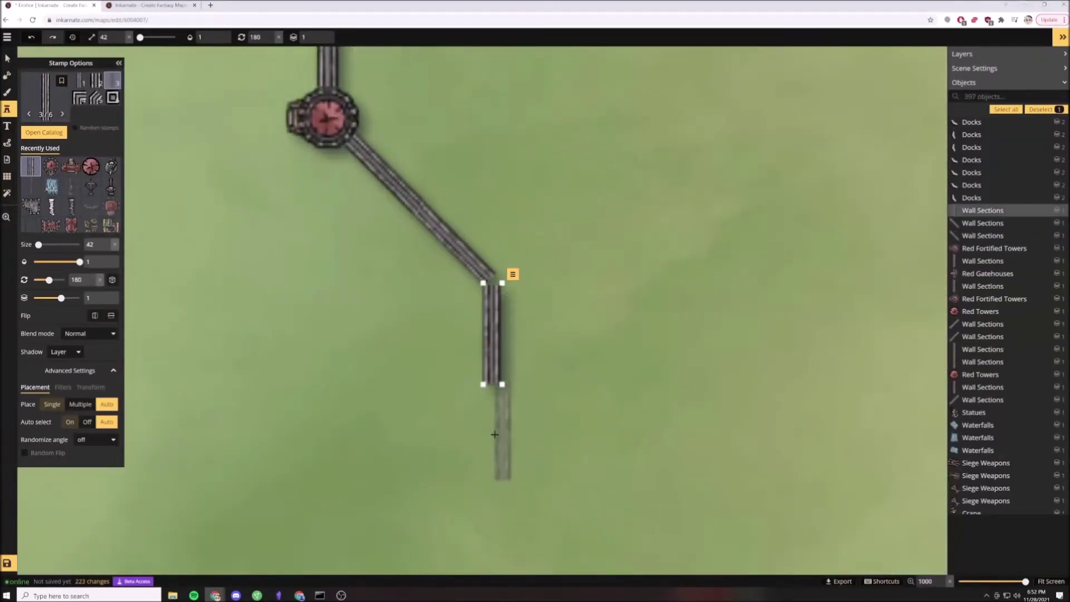
{"action": "left_click", "coordinate": [492, 433]}
{"action": "left_click", "coordinate": [492, 533]}
Place a size 42 Red Towers stamp on the south end of the new straight wall.
{"action": "scroll", "coordinate": [414, 501], "scroll_direction": "down", "scroll_amount": 3}
{"action": "key", "text": "space"}
{"action": "left_click_drag", "start_coordinate": [394, 540], "coordinate": [351, 114]}
{"action": "scroll", "coordinate": [399, 294], "scroll_direction": "down", "scroll_amount": 2}
{"action": "scroll", "coordinate": [399, 293], "scroll_direction": "down", "scroll_amount": 3}
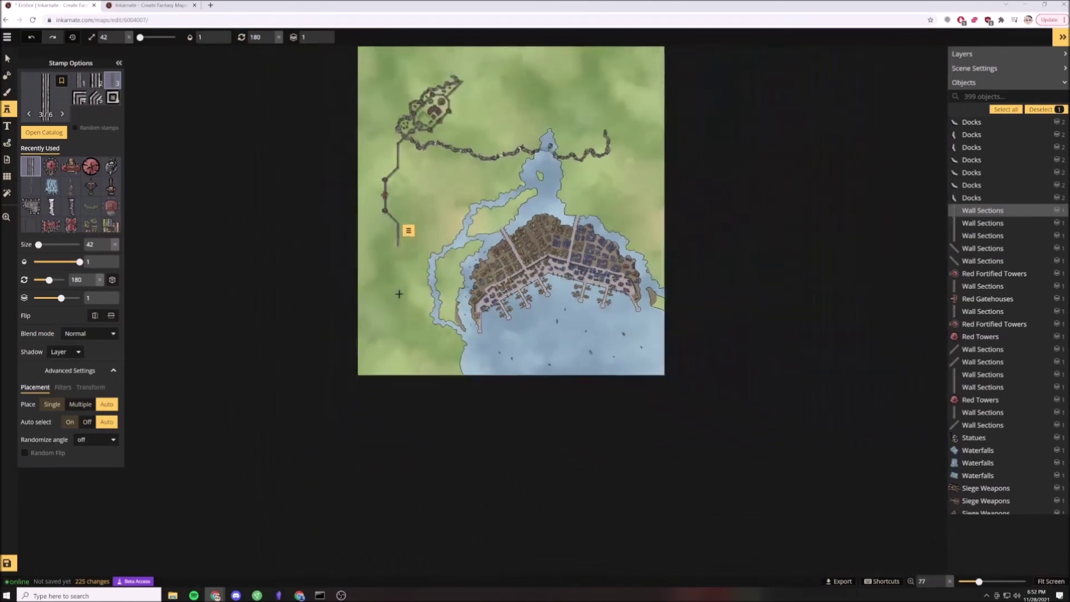
{"action": "scroll", "coordinate": [397, 350], "scroll_direction": "up", "scroll_amount": 5}
{"action": "scroll", "coordinate": [398, 340], "scroll_direction": "up", "scroll_amount": 4}
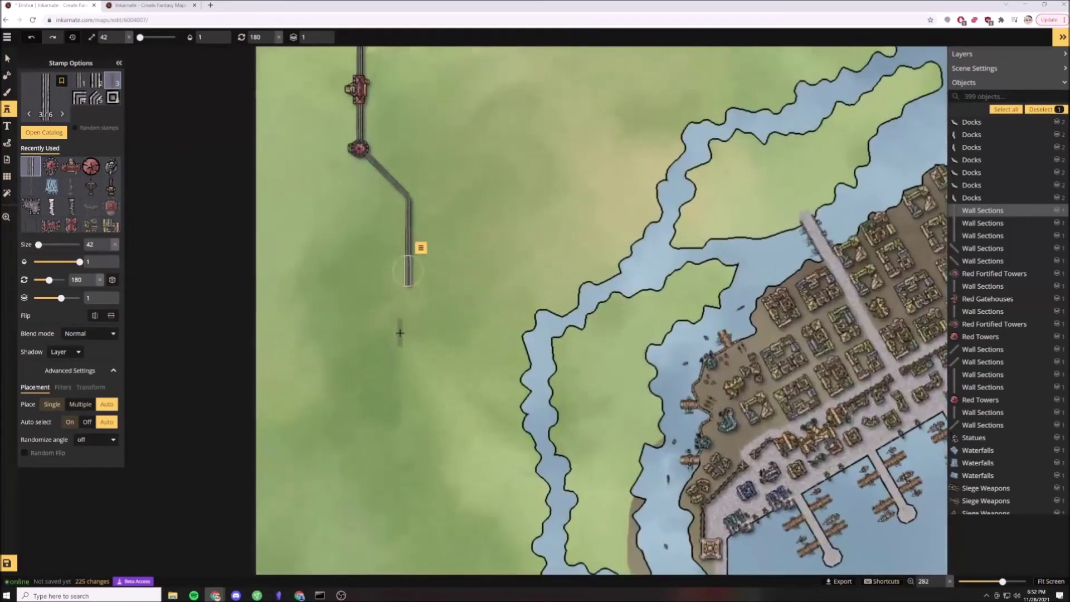
{"action": "key", "text": "Escape"}
{"action": "left_click", "coordinate": [408, 283]}
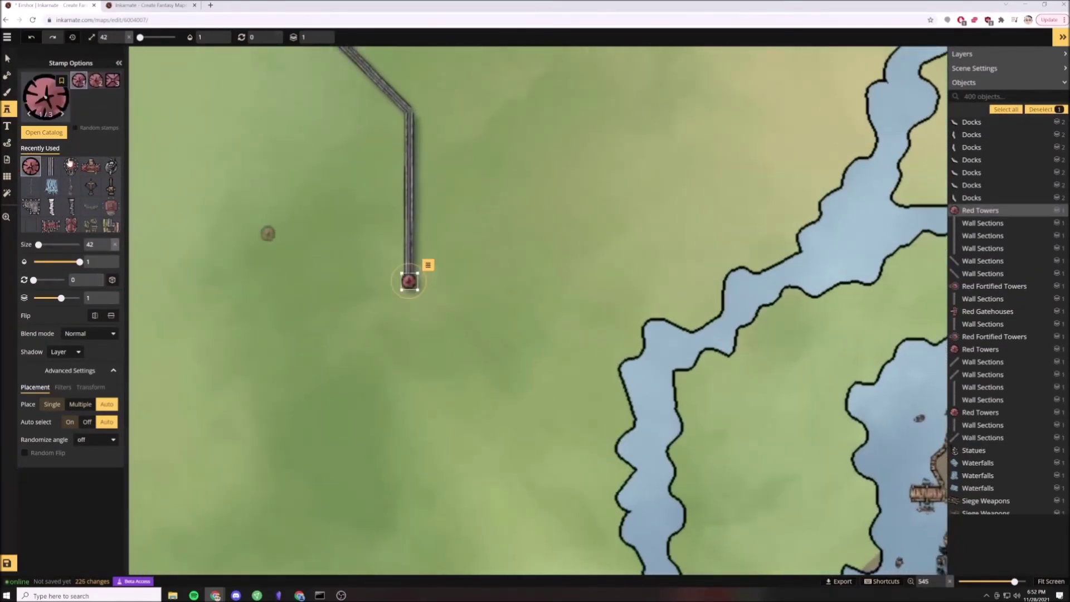
Extend the wall south of the red tower with three size 42 sections rotated 180 degrees, in line with the wall above.
{"action": "scroll", "coordinate": [421, 326], "scroll_direction": "up", "scroll_amount": 3}
{"action": "left_click", "coordinate": [400, 309]}
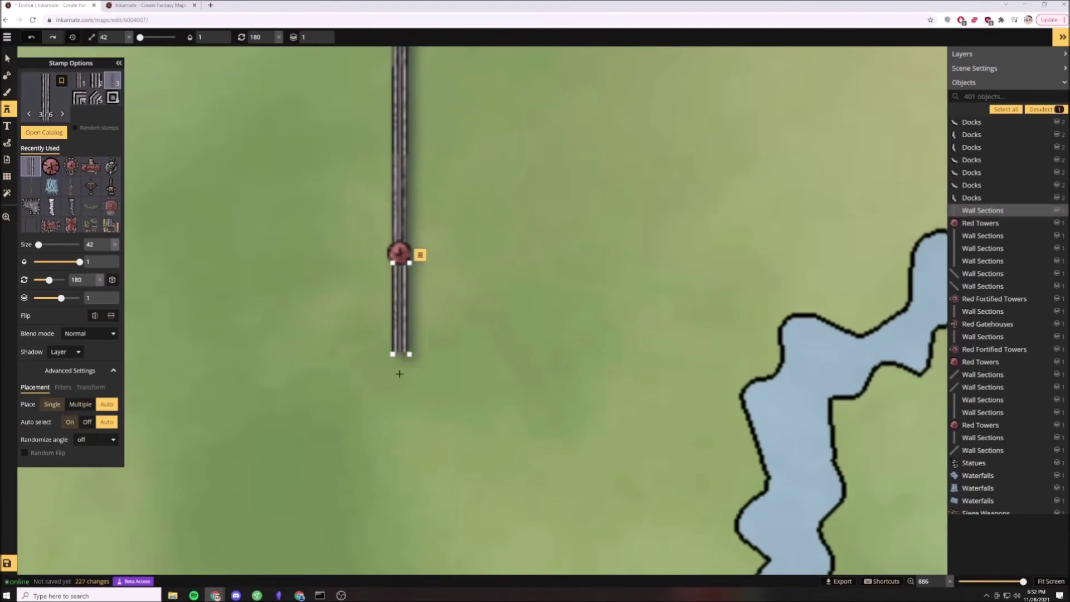
{"action": "left_click", "coordinate": [398, 397]}
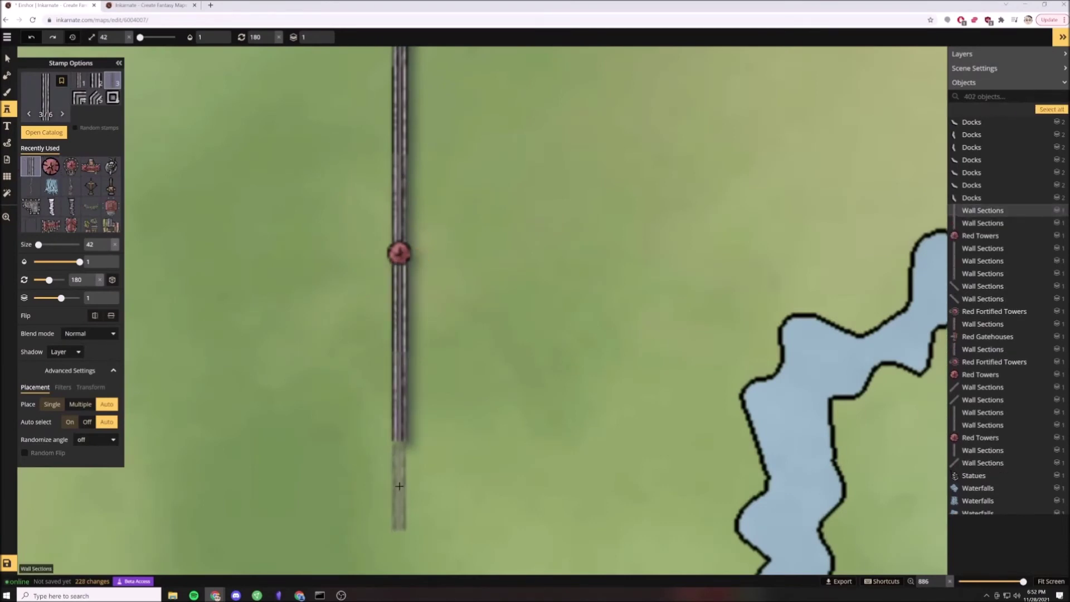
{"action": "left_click", "coordinate": [400, 487]}
{"action": "key", "text": "v"}
{"action": "left_click", "coordinate": [400, 372]}
{"action": "left_click", "coordinate": [399, 462]}
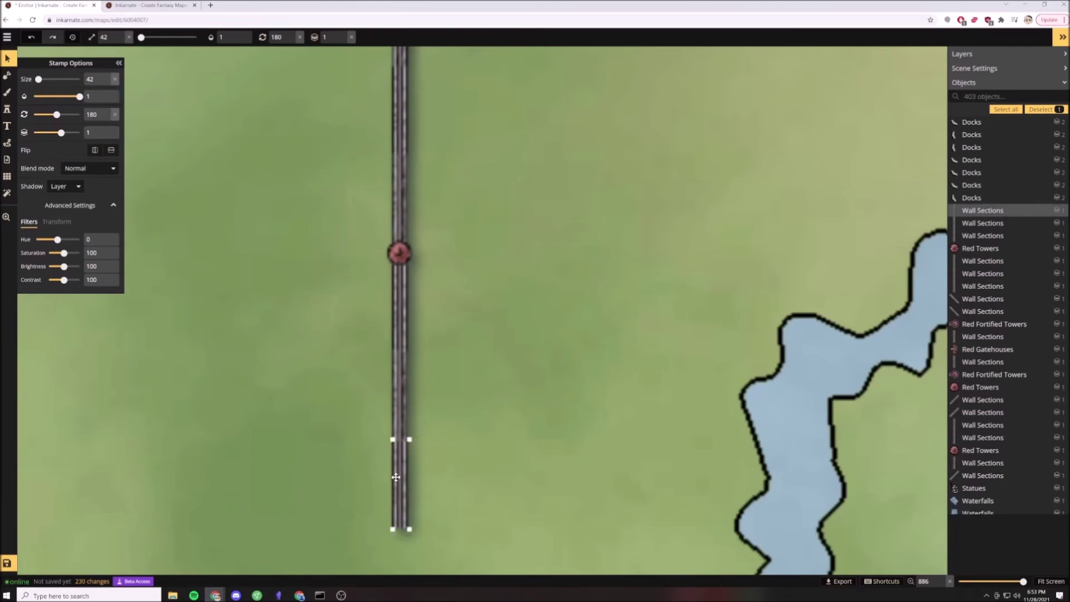
Start a southeast diagonal towards the river with three size 42 wall sections rotated 135 degrees.
{"action": "scroll", "coordinate": [362, 476], "scroll_direction": "down", "scroll_amount": 5}
{"action": "key", "text": "s"}
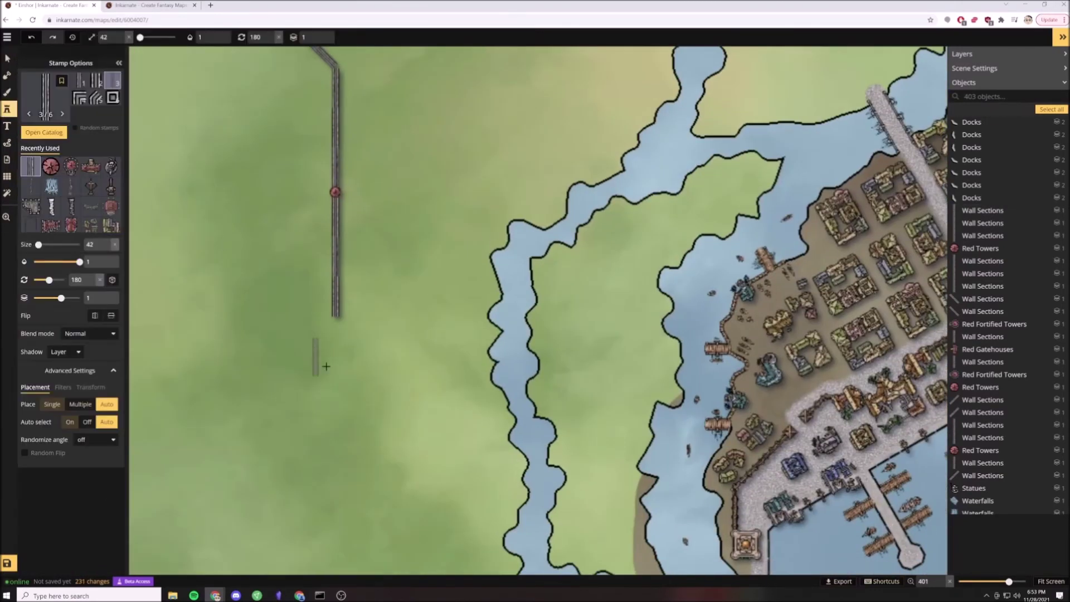
{"action": "scroll", "coordinate": [326, 366], "scroll_direction": "up", "scroll_amount": 2}
{"action": "key", "text": "r"}
{"action": "scroll", "coordinate": [359, 343], "scroll_direction": "up", "scroll_amount": 3}
{"action": "left_click", "coordinate": [361, 307]}
{"action": "left_click", "coordinate": [434, 376]}
{"action": "left_click", "coordinate": [503, 446]}
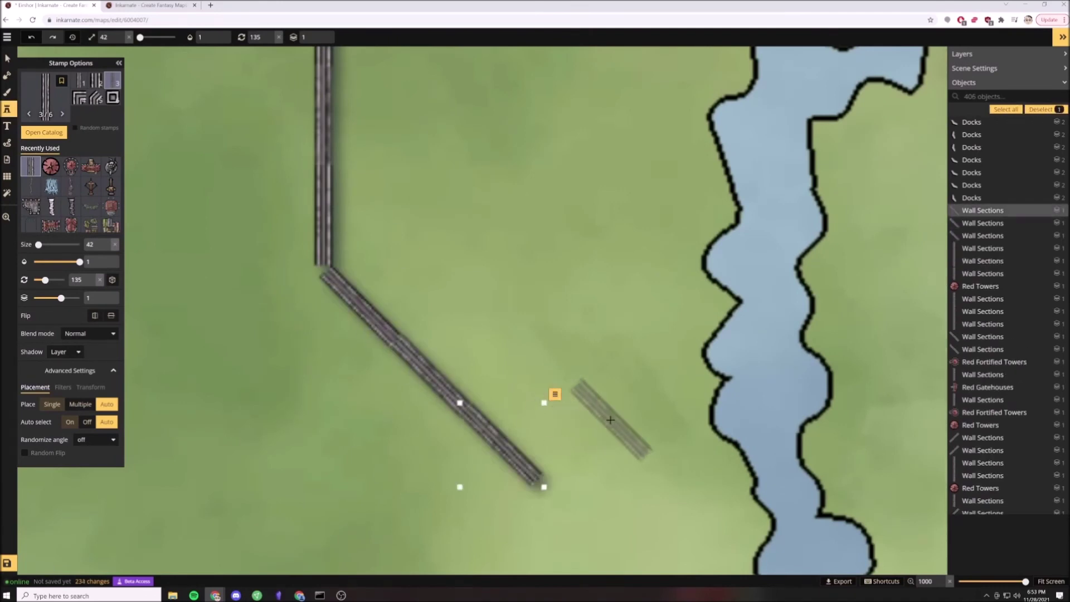
{"action": "key", "text": "Escape"}
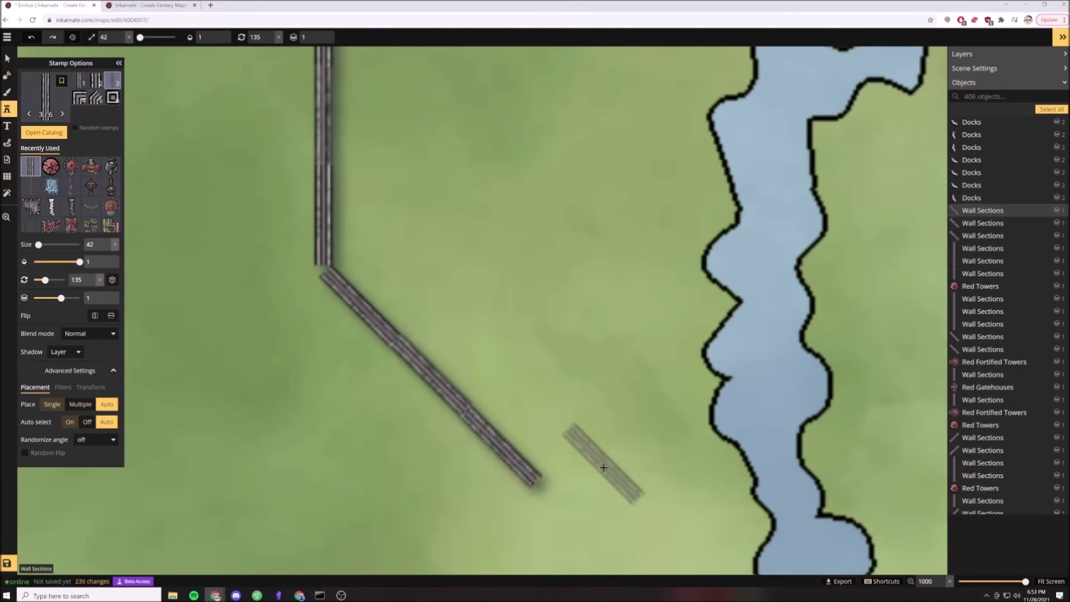
Lengthen the southeast diagonal to the river's west bank with three more size 42 sections at 135 degrees, leaving a small tower gap.
{"action": "scroll", "coordinate": [563, 446], "scroll_direction": "down", "scroll_amount": 6}
{"action": "scroll", "coordinate": [538, 385], "scroll_direction": "up", "scroll_amount": 4}
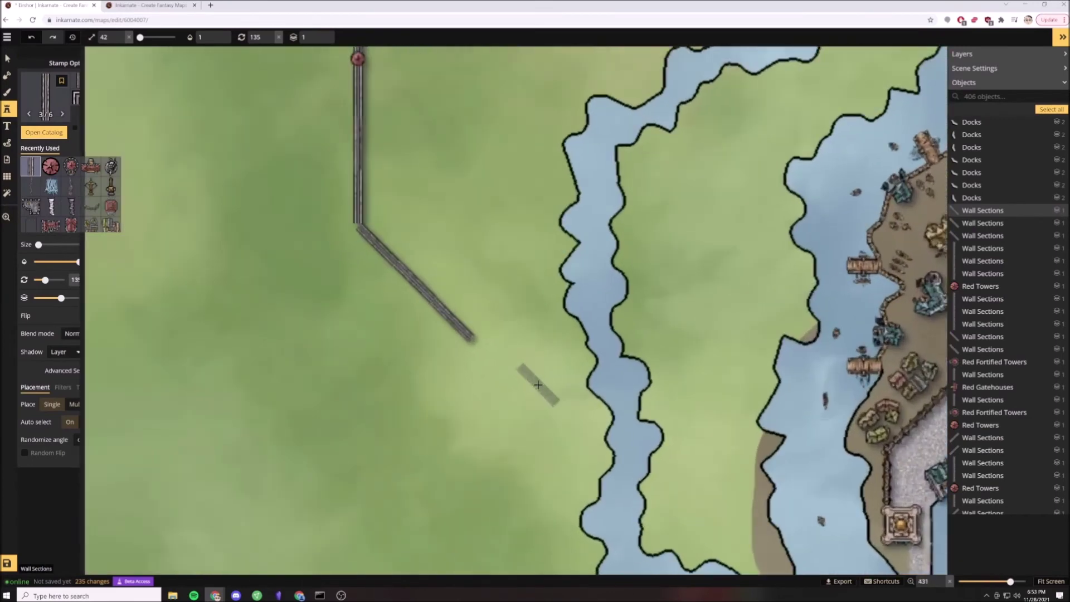
{"action": "left_click", "coordinate": [478, 353]}
{"action": "left_click", "coordinate": [528, 401]}
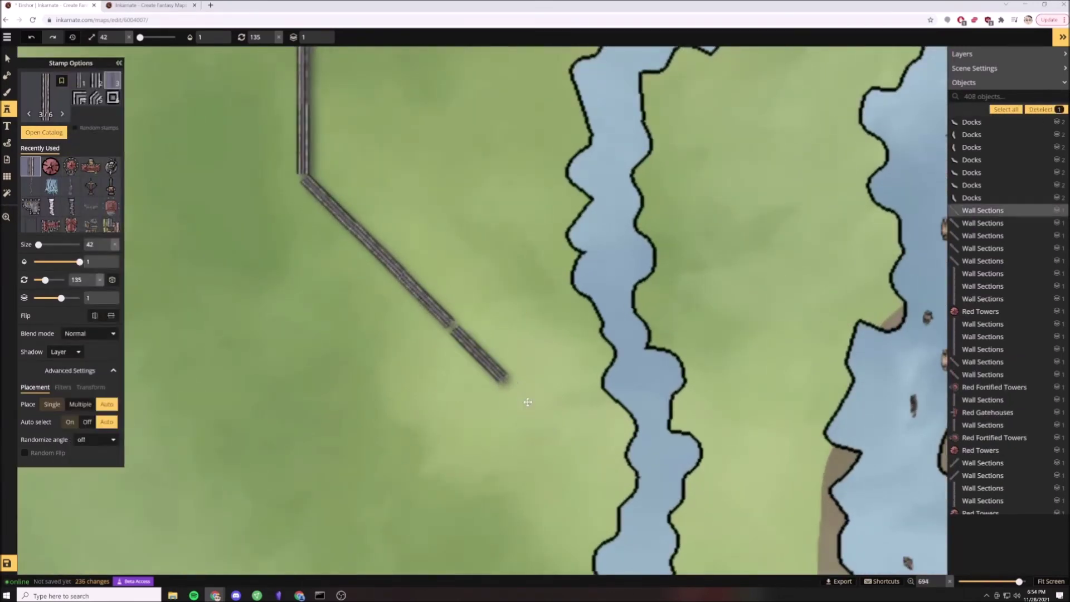
{"action": "scroll", "coordinate": [615, 470], "scroll_direction": "down", "scroll_amount": 3}
{"action": "scroll", "coordinate": [615, 469], "scroll_direction": "up", "scroll_amount": 3}
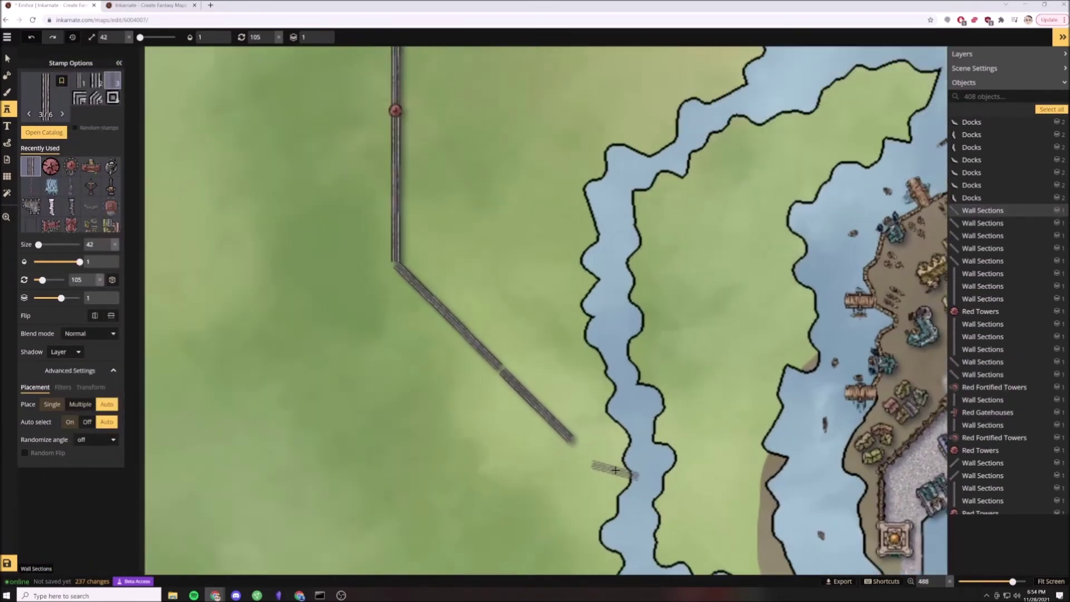
{"action": "scroll", "coordinate": [583, 455], "scroll_direction": "up", "scroll_amount": 2}
{"action": "scroll", "coordinate": [579, 448], "scroll_direction": "up", "scroll_amount": 2}
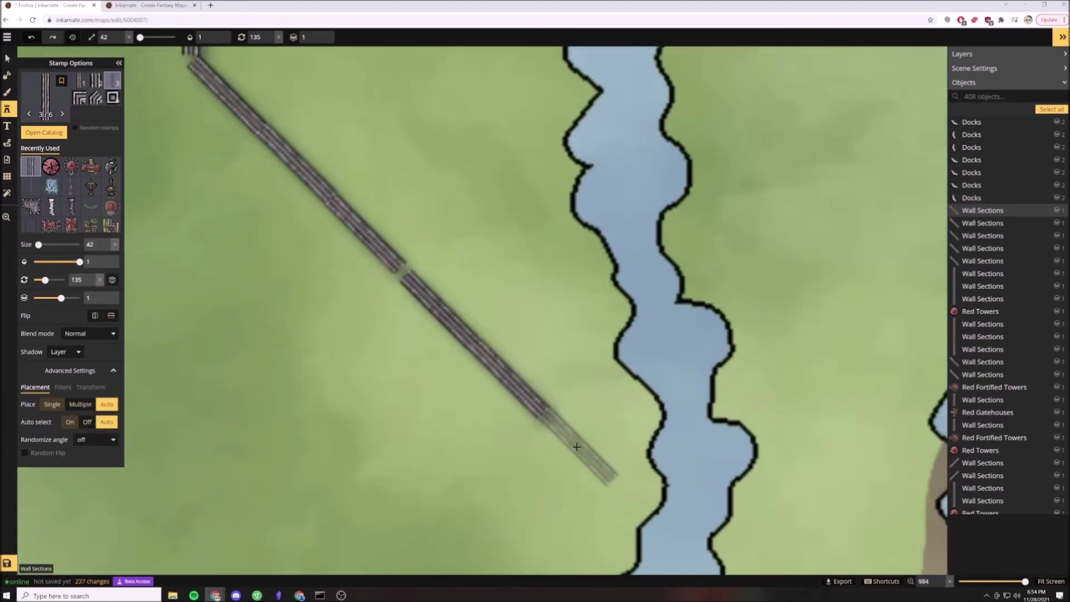
{"action": "left_click", "coordinate": [576, 446]}
Carry the wall east across the river to the shore with three size 42 wall sections rotated 90 degrees.
{"action": "scroll", "coordinate": [580, 452], "scroll_direction": "down", "scroll_amount": 2}
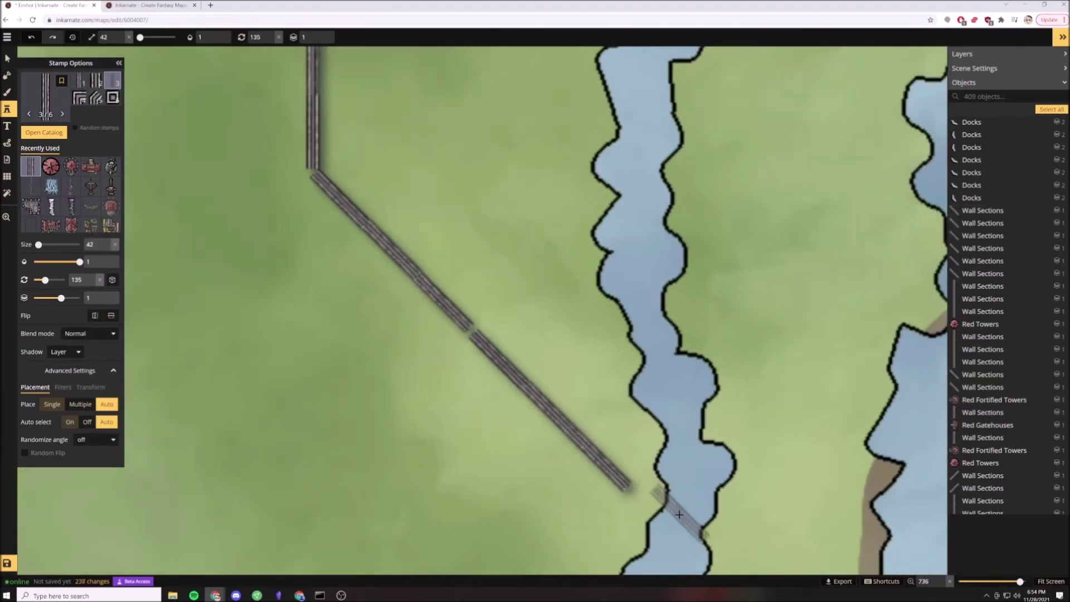
{"action": "scroll", "coordinate": [585, 468], "scroll_direction": "down", "scroll_amount": 1, "text": "shift"}
{"action": "scroll", "coordinate": [590, 485], "scroll_direction": "down", "scroll_amount": 2}
{"action": "scroll", "coordinate": [591, 485], "scroll_direction": "up", "scroll_amount": 4}
{"action": "scroll", "coordinate": [558, 446], "scroll_direction": "down", "scroll_amount": 2, "text": "shift"}
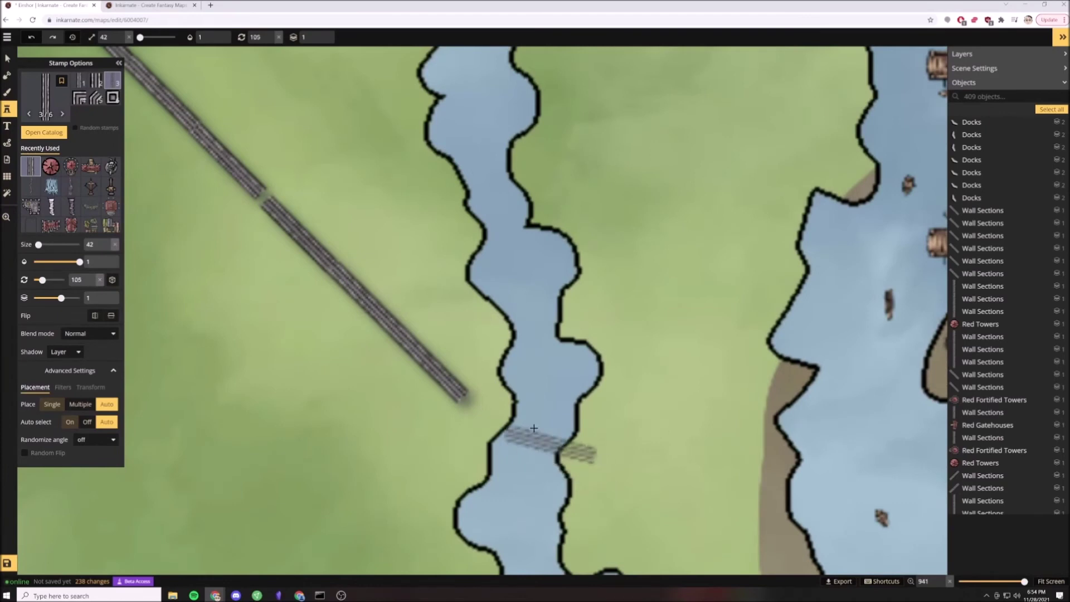
{"action": "left_click", "coordinate": [514, 400]}
{"action": "left_click", "coordinate": [609, 399]}
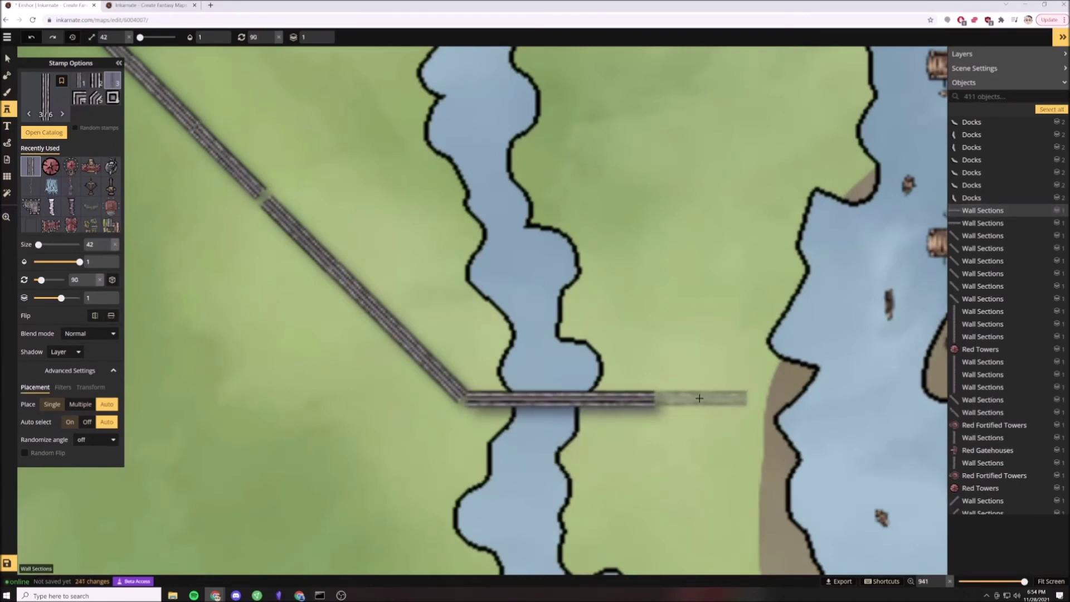
{"action": "left_click", "coordinate": [701, 398]}
Place size 42 Red Towers stamps on the wall's shore end, its three southern bends and the gap midway along the long diagonal.
{"action": "scroll", "coordinate": [679, 477], "scroll_direction": "down", "scroll_amount": 3}
{"action": "left_click", "coordinate": [50, 165]}
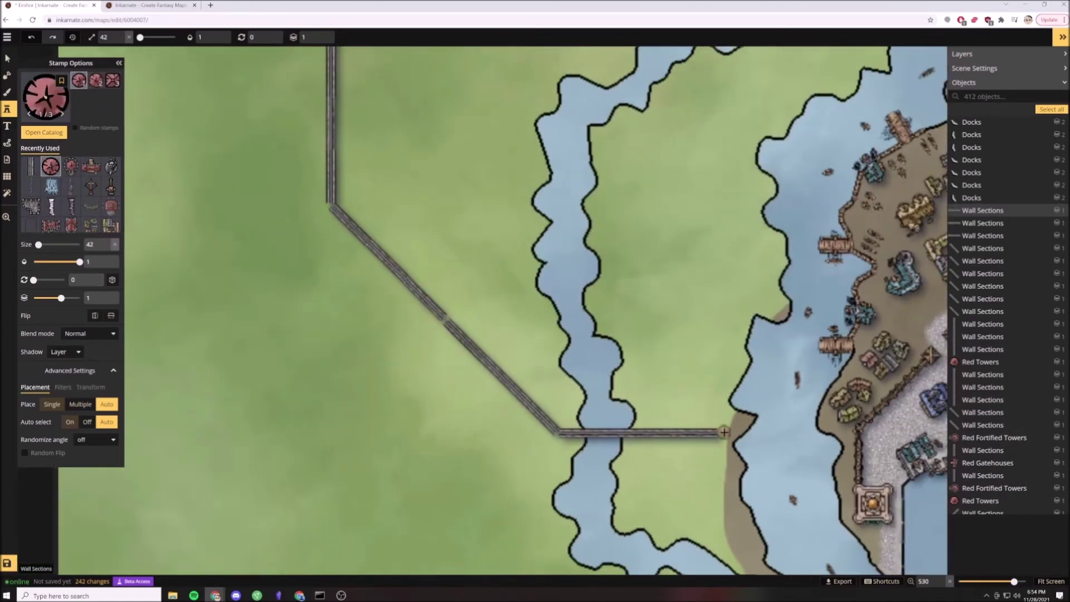
{"action": "left_click", "coordinate": [724, 432]}
{"action": "left_click", "coordinate": [559, 432]}
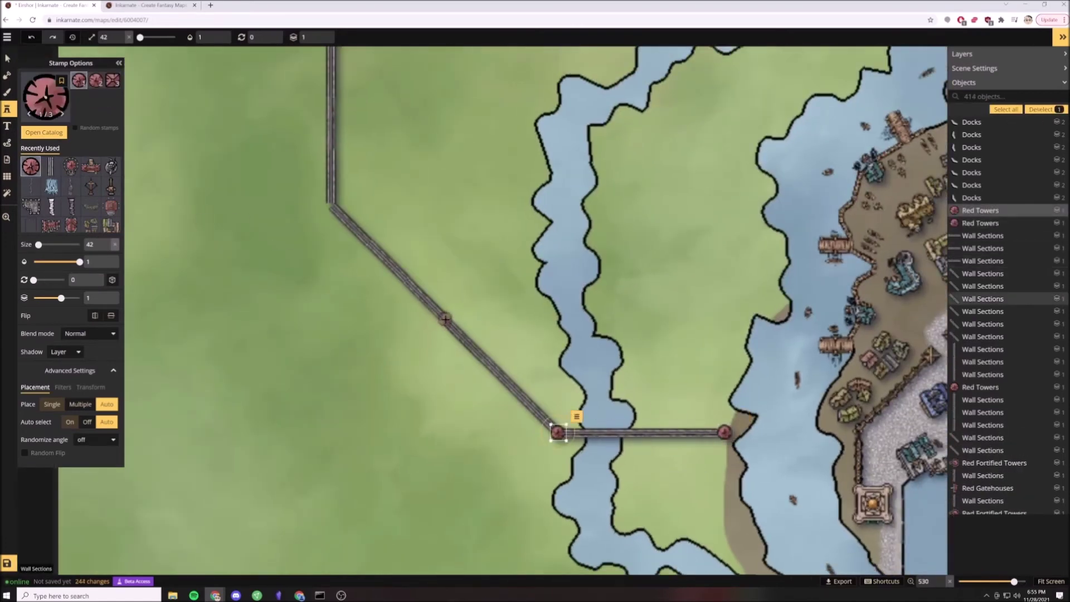
{"action": "left_click", "coordinate": [446, 320]}
{"action": "left_click", "coordinate": [331, 204]}
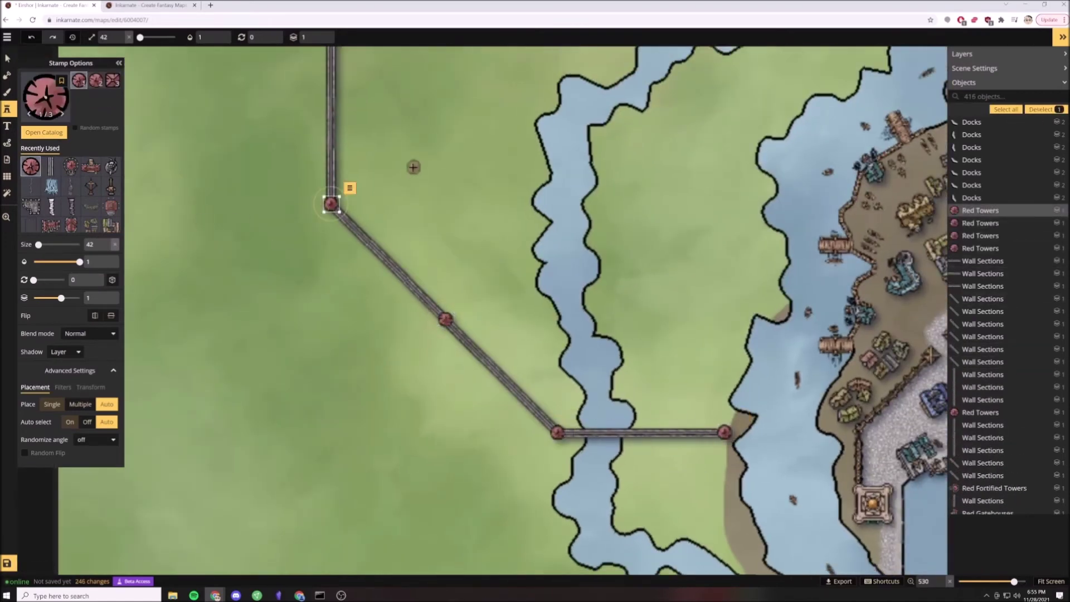
{"action": "scroll", "coordinate": [414, 167], "scroll_direction": "down", "scroll_amount": 1}
{"action": "left_click_drag", "start_coordinate": [413, 167], "coordinate": [411, 350]}
{"action": "left_click", "coordinate": [341, 102]}
{"action": "scroll", "coordinate": [446, 234], "scroll_direction": "down", "scroll_amount": 10}
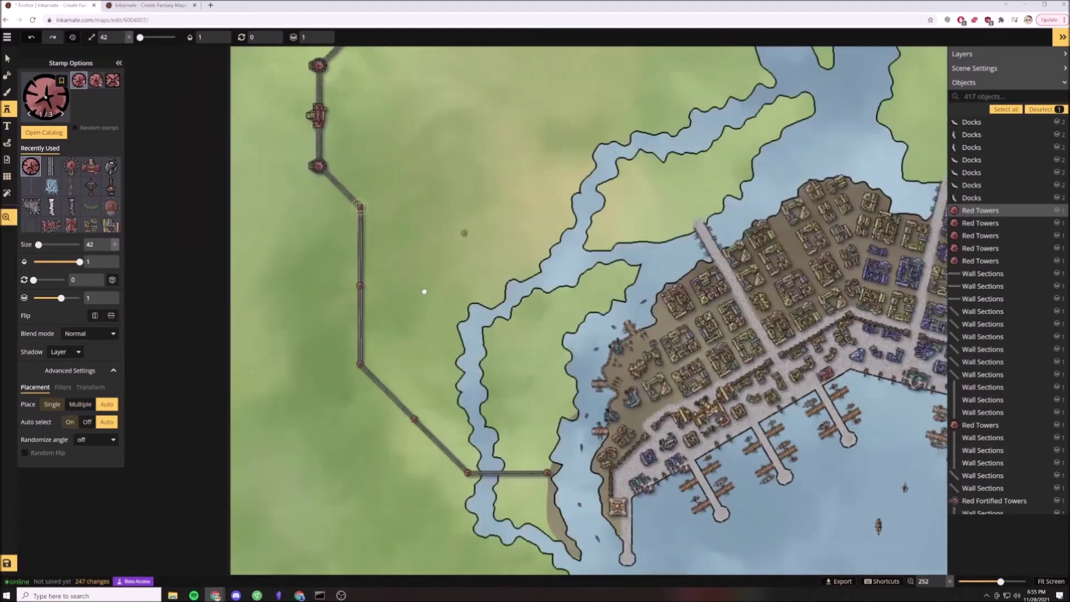
Deselect the last tower and save the map.
{"action": "key", "text": "Escape"}
{"action": "scroll", "coordinate": [509, 319], "scroll_direction": "down", "scroll_amount": 2}
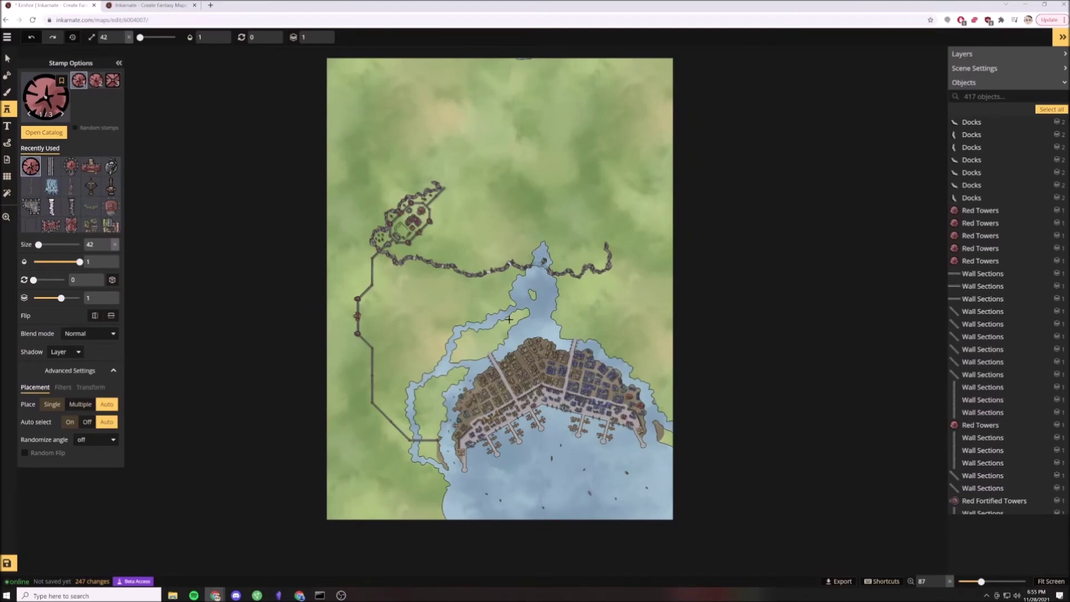
{"action": "key", "text": "ctrl+s"}
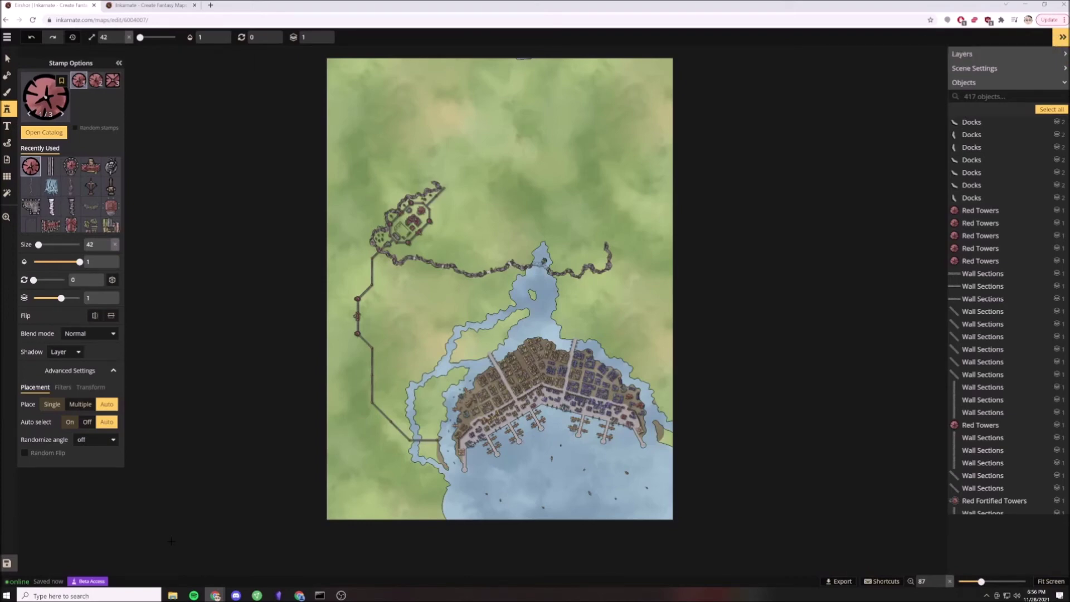
Subtract land along the map's southwest shore with the rough mask brush, enlarged to size 67, extending the sea to the west edge.
{"action": "key", "text": "b"}
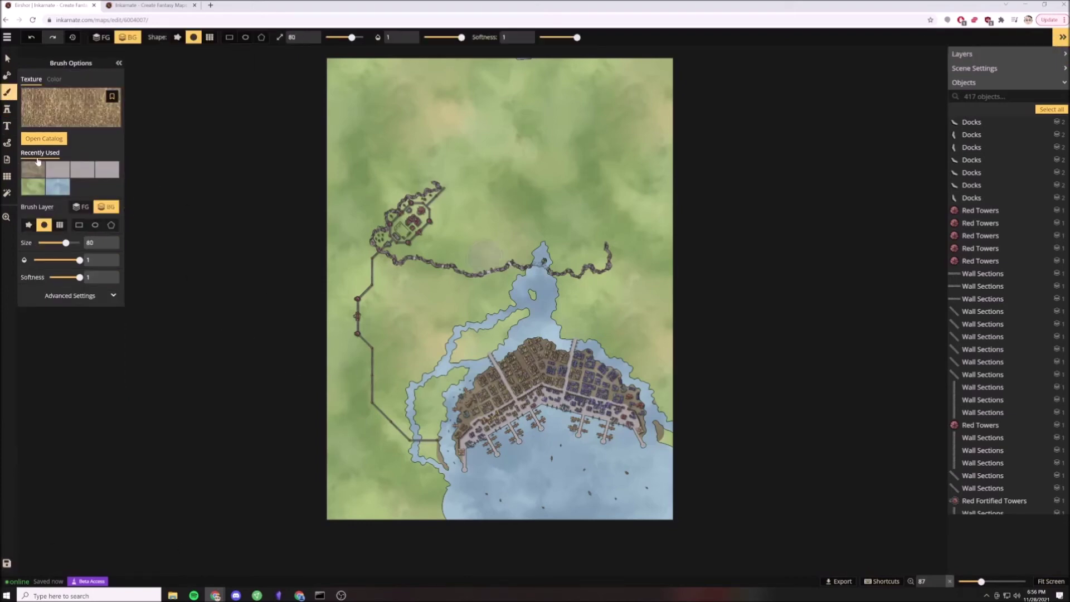
{"action": "left_click", "coordinate": [7, 75]}
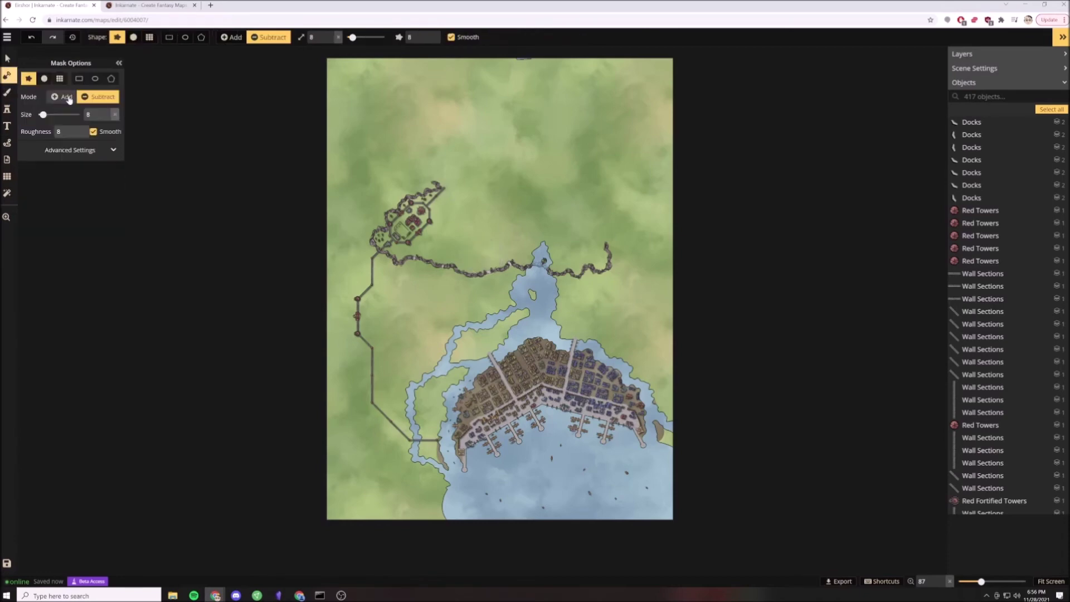
{"action": "scroll", "coordinate": [365, 410], "scroll_direction": "up", "scroll_amount": 2}
{"action": "scroll", "coordinate": [391, 437], "scroll_direction": "up", "scroll_amount": 2}
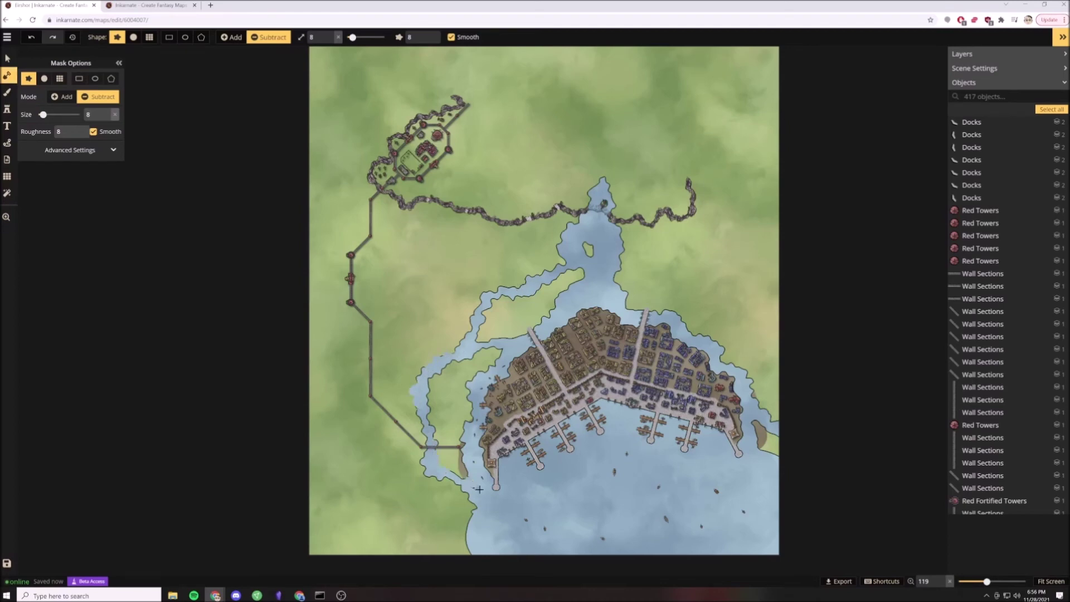
{"action": "mouse_move", "coordinate": [453, 485]}
{"action": "left_mouse_down"}
{"action": "mouse_move", "coordinate": [470, 505]}
{"action": "mouse_move", "coordinate": [473, 539]}
{"action": "mouse_move", "coordinate": [444, 490]}
{"action": "left_mouse_up"}
{"action": "scroll", "coordinate": [480, 542], "scroll_direction": "down", "scroll_amount": 1}
{"action": "left_click_drag", "start_coordinate": [43, 115], "coordinate": [48, 115]}
{"action": "mouse_move", "coordinate": [435, 461]}
{"action": "left_mouse_down"}
{"action": "mouse_move", "coordinate": [408, 472]}
{"action": "mouse_move", "coordinate": [446, 506]}
{"action": "mouse_move", "coordinate": [417, 446]}
{"action": "mouse_move", "coordinate": [296, 483]}
{"action": "mouse_move", "coordinate": [336, 485]}
{"action": "left_mouse_up"}
{"action": "left_click_drag", "start_coordinate": [48, 115], "coordinate": [64, 115]}
{"action": "mouse_move", "coordinate": [294, 487]}
{"action": "left_mouse_down"}
{"action": "mouse_move", "coordinate": [406, 477]}
{"action": "mouse_move", "coordinate": [426, 460]}
{"action": "mouse_move", "coordinate": [417, 493]}
{"action": "left_mouse_up"}
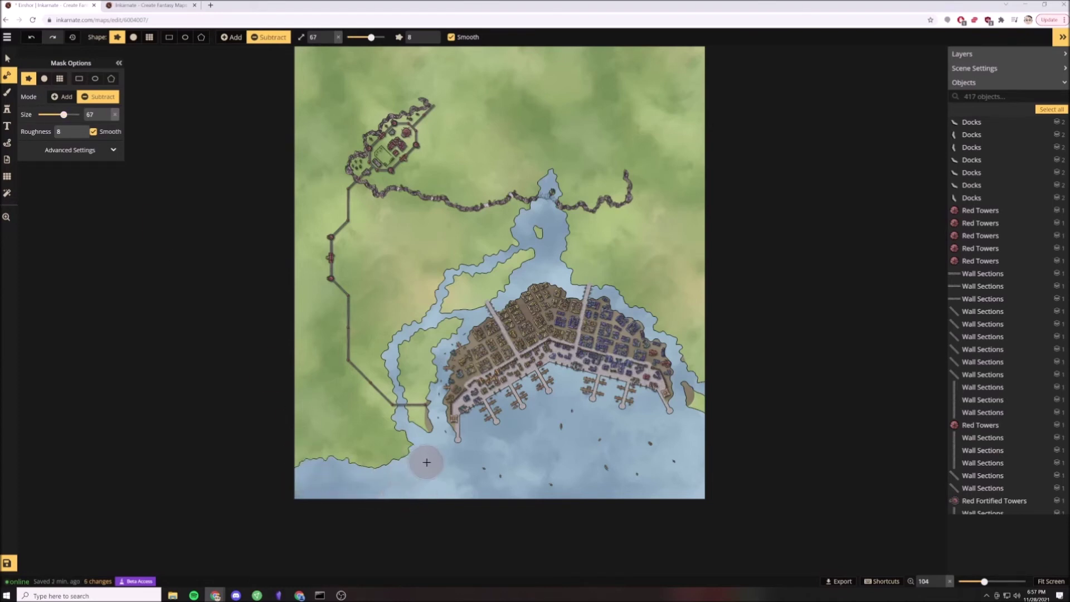
Carve branching delta channels from the western river down to the southwest coast with the Subtract mask at sizes 13 and 22.
{"action": "left_click_drag", "start_coordinate": [49, 115], "coordinate": [44, 115]}
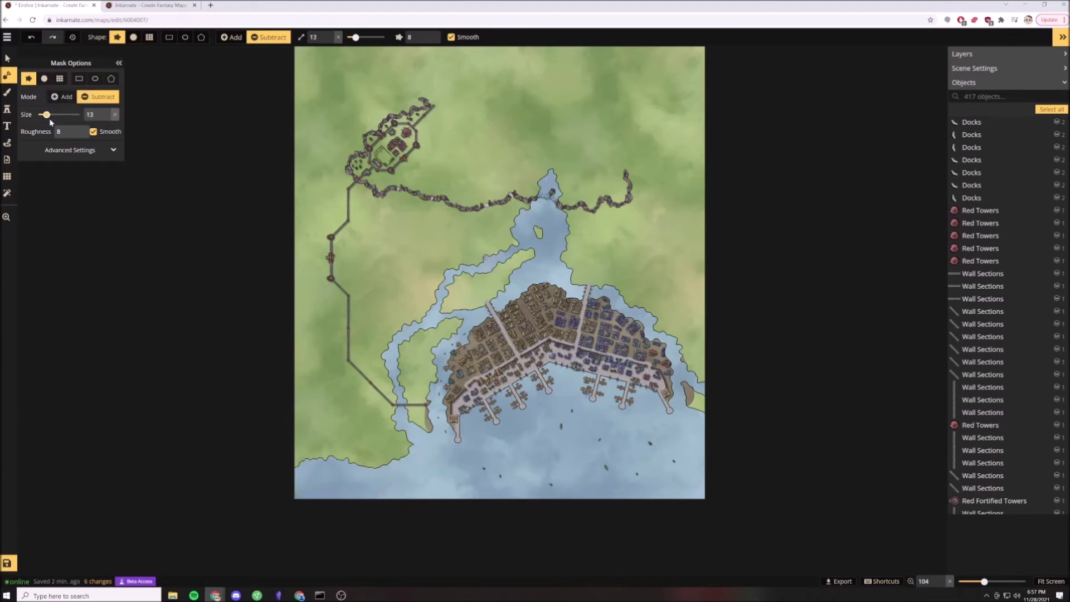
{"action": "scroll", "coordinate": [355, 396], "scroll_direction": "up", "scroll_amount": 2}
{"action": "mouse_move", "coordinate": [394, 351]}
{"action": "left_mouse_down"}
{"action": "mouse_move", "coordinate": [350, 373]}
{"action": "mouse_move", "coordinate": [326, 466]}
{"action": "left_mouse_up"}
{"action": "mouse_move", "coordinate": [398, 383]}
{"action": "left_mouse_down"}
{"action": "mouse_move", "coordinate": [353, 423]}
{"action": "mouse_move", "coordinate": [373, 490]}
{"action": "left_mouse_up"}
{"action": "mouse_move", "coordinate": [396, 410]}
{"action": "left_mouse_down"}
{"action": "mouse_move", "coordinate": [396, 491]}
{"action": "mouse_move", "coordinate": [385, 463]}
{"action": "mouse_move", "coordinate": [324, 475]}
{"action": "mouse_move", "coordinate": [342, 417]}
{"action": "mouse_move", "coordinate": [352, 471]}
{"action": "mouse_move", "coordinate": [408, 453]}
{"action": "mouse_move", "coordinate": [416, 461]}
{"action": "mouse_move", "coordinate": [333, 477]}
{"action": "left_mouse_up"}
{"action": "left_click", "coordinate": [56, 115]}
{"action": "left_click_drag", "start_coordinate": [55, 114], "coordinate": [50, 115]}
{"action": "mouse_move", "coordinate": [331, 439]}
{"action": "left_mouse_down"}
{"action": "mouse_move", "coordinate": [303, 487]}
{"action": "mouse_move", "coordinate": [330, 451]}
{"action": "mouse_move", "coordinate": [357, 470]}
{"action": "left_mouse_up"}
{"action": "left_click_drag", "start_coordinate": [379, 424], "coordinate": [389, 469]}
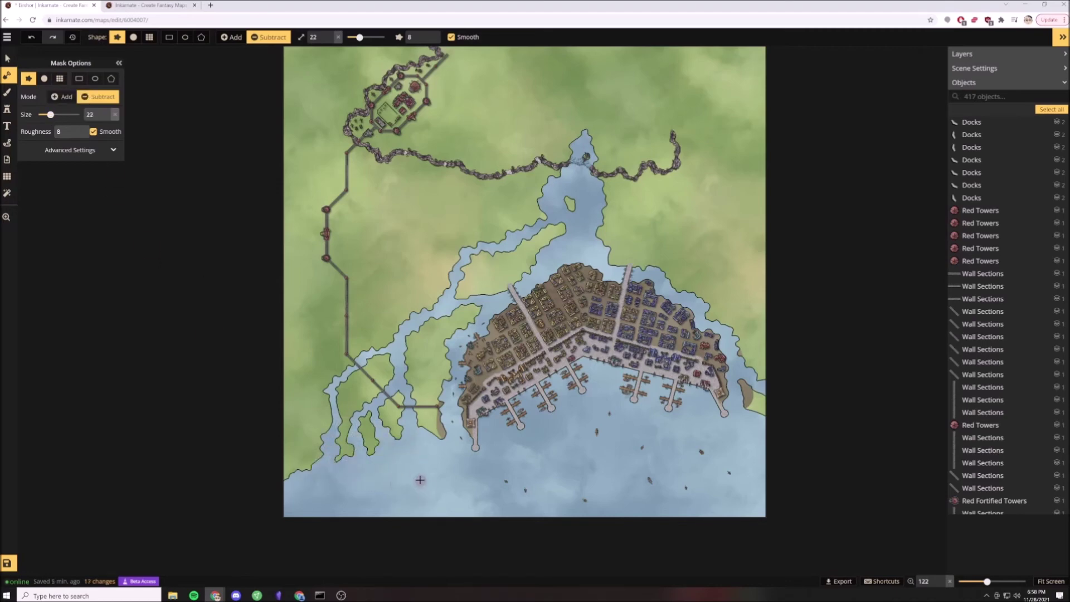
Cut the delta's narrow land spits back to a small islet and trim the shoreline west of it with size 22 mask strokes.
{"action": "left_click_drag", "start_coordinate": [367, 408], "coordinate": [393, 437]}
{"action": "mouse_move", "coordinate": [357, 454]}
{"action": "left_mouse_down"}
{"action": "mouse_move", "coordinate": [340, 476]}
{"action": "mouse_move", "coordinate": [348, 420]}
{"action": "left_mouse_up"}
{"action": "scroll", "coordinate": [346, 449], "scroll_direction": "down", "scroll_amount": 5}
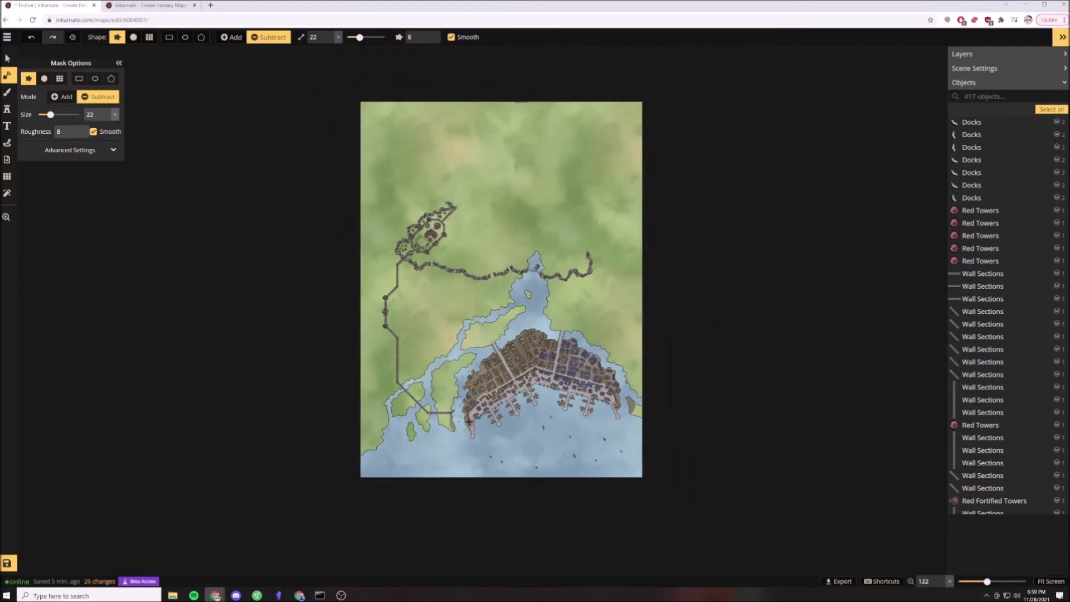
{"action": "scroll", "coordinate": [519, 305], "scroll_direction": "up", "scroll_amount": 4}
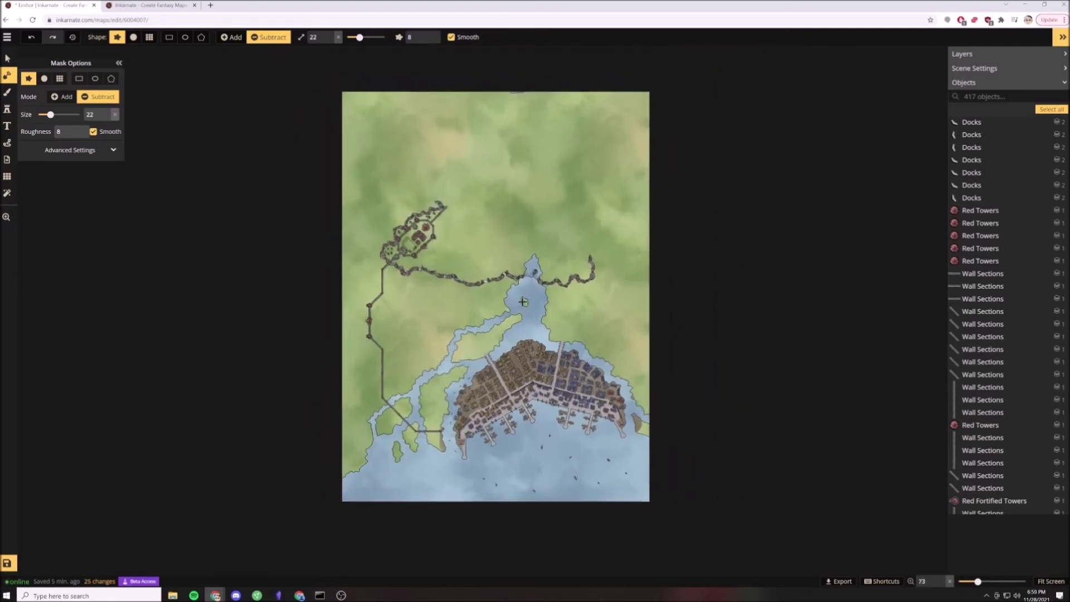
{"action": "left_click_drag", "start_coordinate": [302, 529], "coordinate": [208, 553]}
{"action": "left_click_drag", "start_coordinate": [306, 506], "coordinate": [227, 515]}
{"action": "left_click_drag", "start_coordinate": [307, 486], "coordinate": [283, 519]}
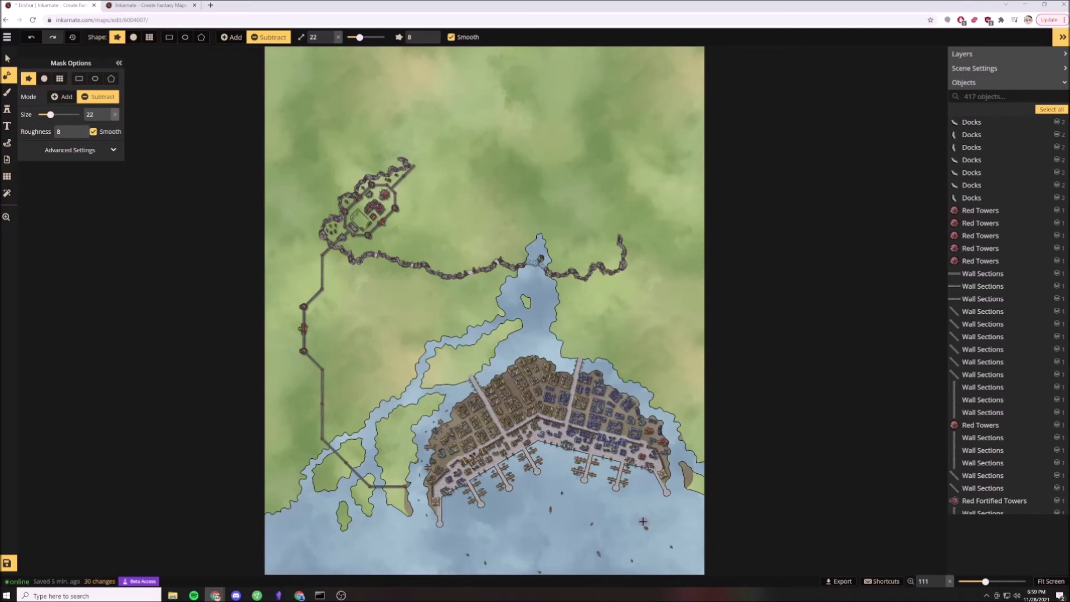
Span the river neck south of the lake islet with two size 42 Wide Bridges stamps, second variant, rotated 90 degrees.
{"action": "scroll", "coordinate": [376, 502], "scroll_direction": "up", "scroll_amount": 1}
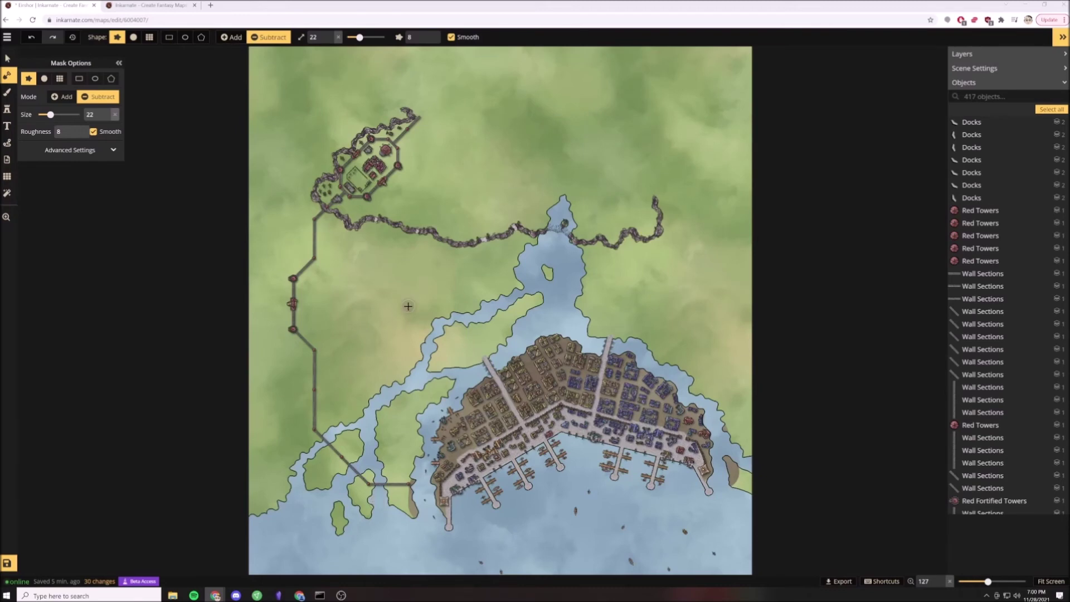
{"action": "scroll", "coordinate": [408, 306], "scroll_direction": "up", "scroll_amount": 1}
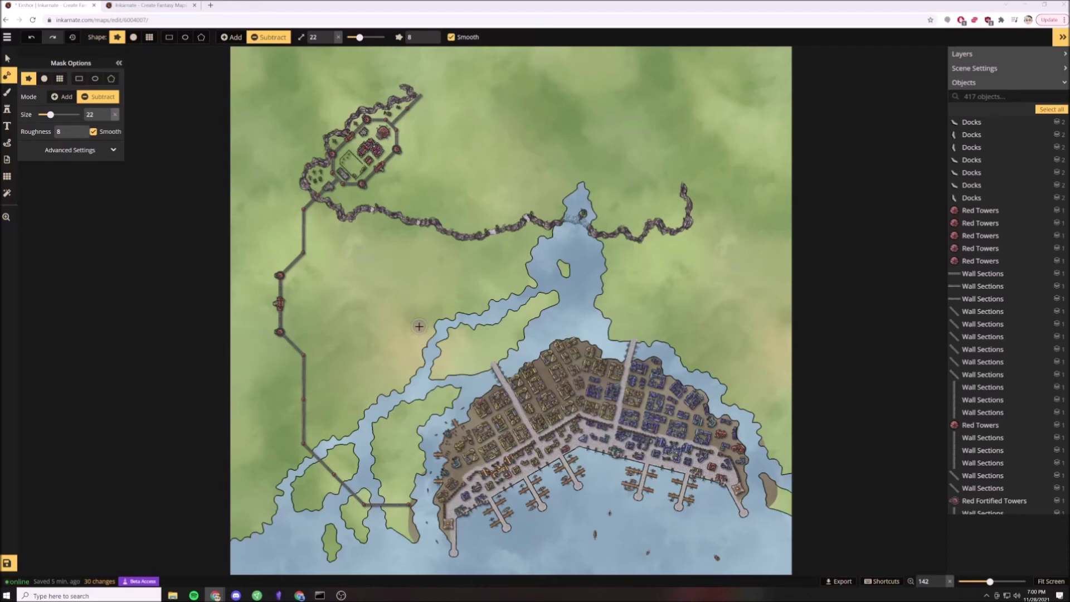
{"action": "scroll", "coordinate": [419, 326], "scroll_direction": "up", "scroll_amount": 8}
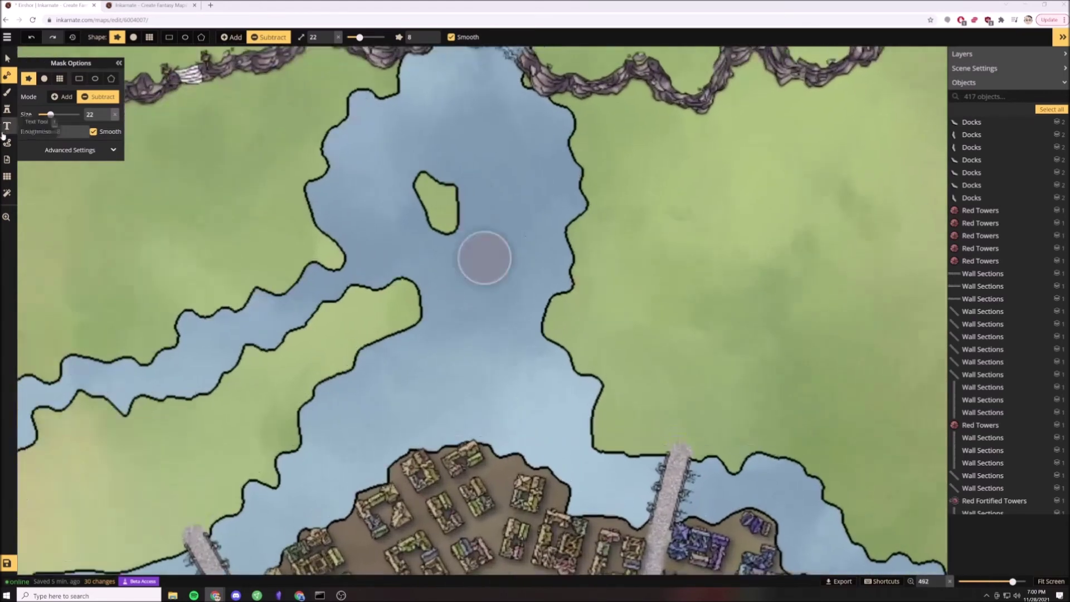
{"action": "left_click", "coordinate": [7, 109]}
{"action": "left_click", "coordinate": [44, 132]}
{"action": "scroll", "coordinate": [389, 302], "scroll_direction": "down", "scroll_amount": 8}
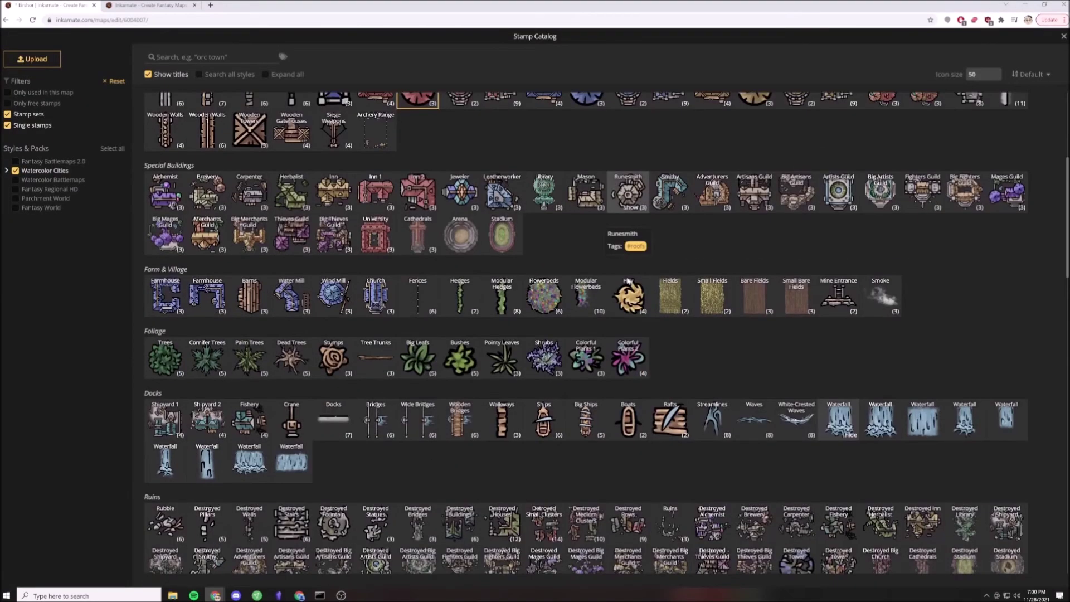
{"action": "left_click", "coordinate": [389, 303]}
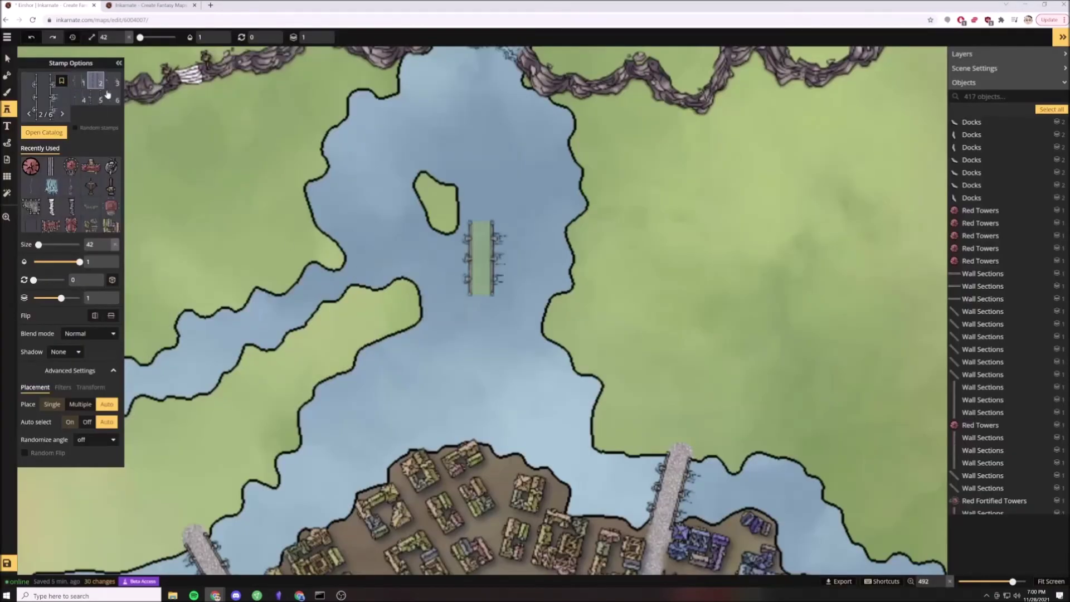
{"action": "scroll", "coordinate": [457, 305], "scroll_direction": "up", "scroll_amount": 6}
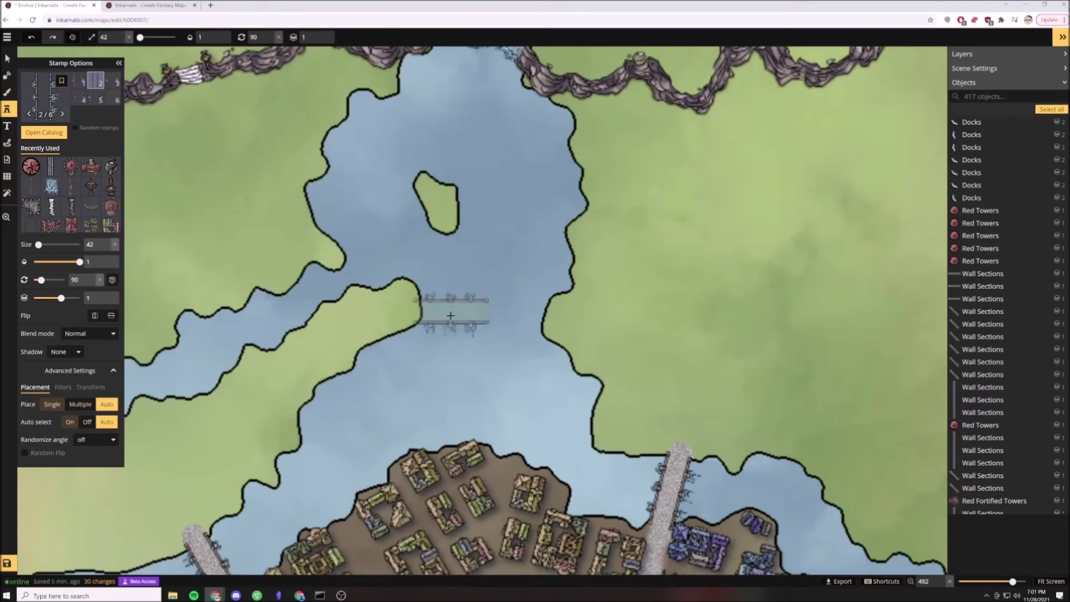
{"action": "left_click", "coordinate": [451, 316]}
{"action": "scroll", "coordinate": [498, 315], "scroll_direction": "up", "scroll_amount": 3}
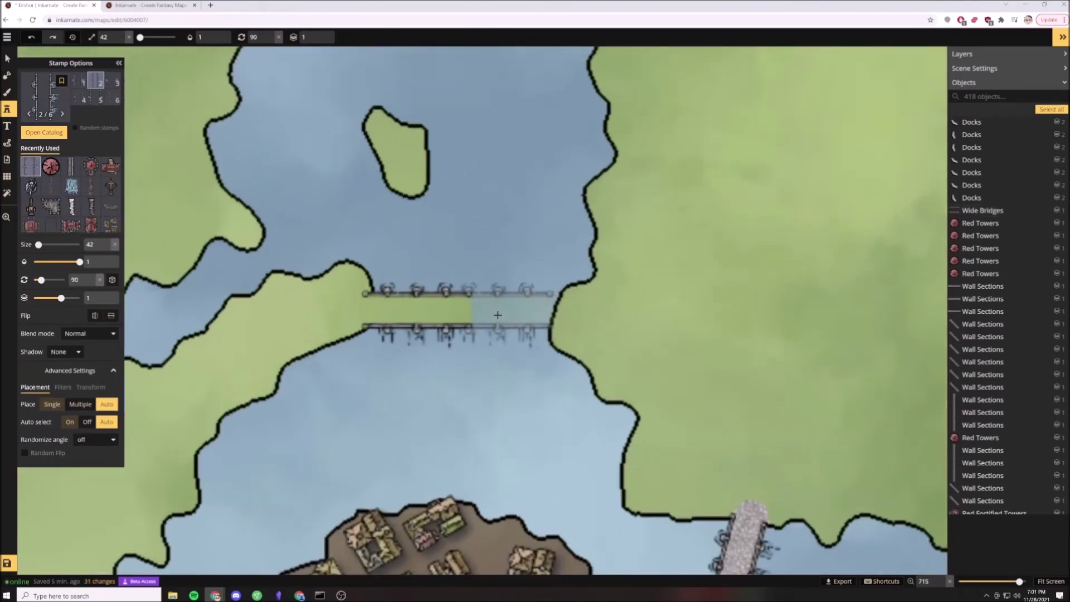
{"action": "left_click", "coordinate": [491, 307]}
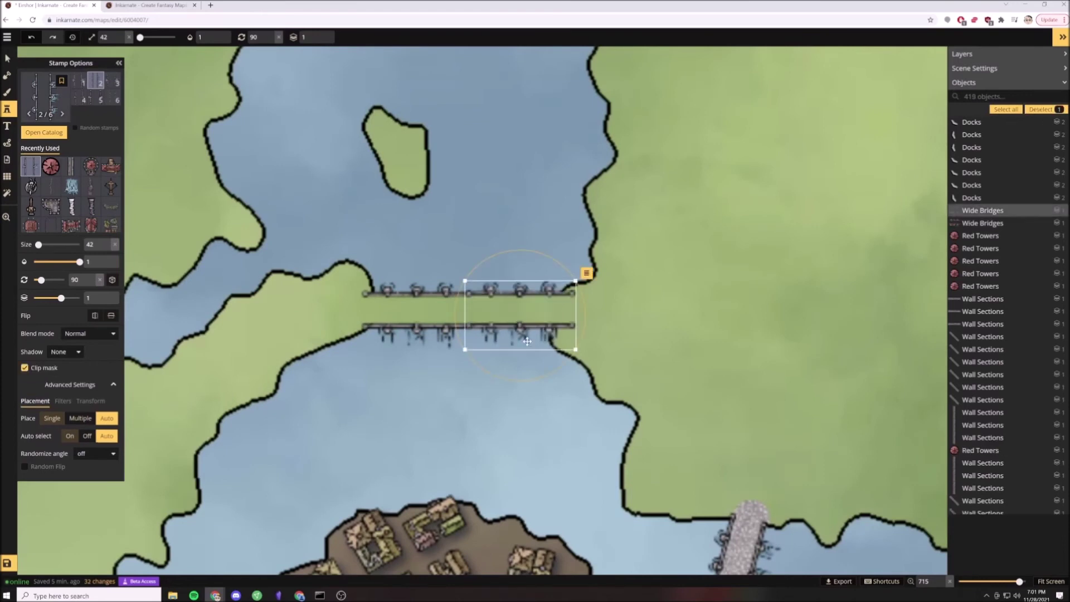
Subtract the excess land around both ends of the wide bridge with a size 7 circle mask brush.
{"action": "scroll", "coordinate": [479, 342], "scroll_direction": "down", "scroll_amount": 2}
{"action": "left_click", "coordinate": [7, 75]}
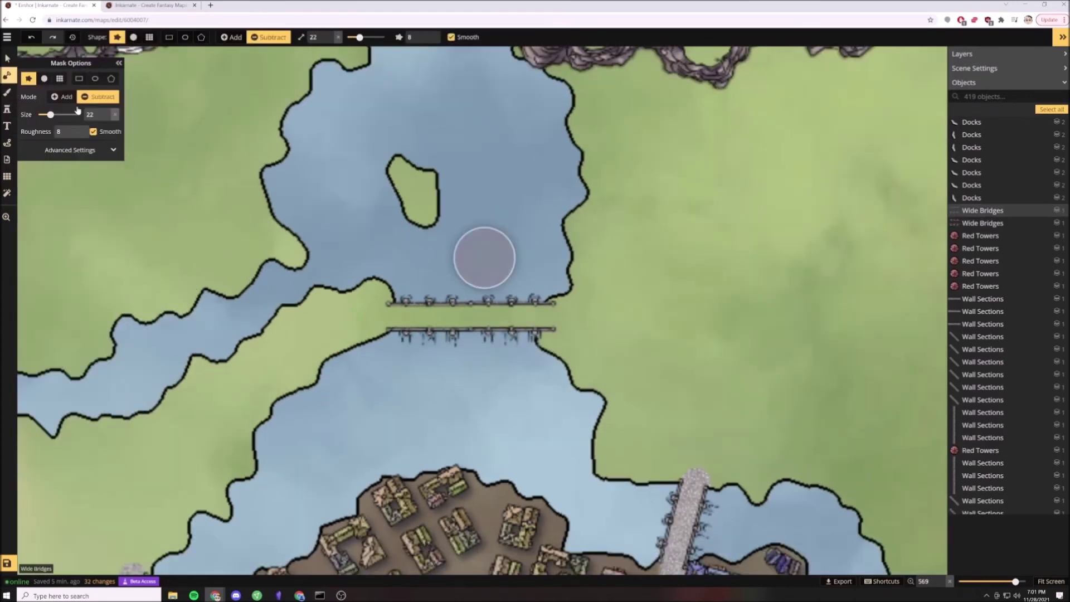
{"action": "scroll", "coordinate": [520, 266], "scroll_direction": "down", "scroll_amount": 5}
{"action": "left_click_drag", "start_coordinate": [540, 293], "coordinate": [544, 345]}
{"action": "left_click_drag", "start_coordinate": [552, 289], "coordinate": [545, 294]}
{"action": "left_click_drag", "start_coordinate": [545, 341], "coordinate": [549, 356]}
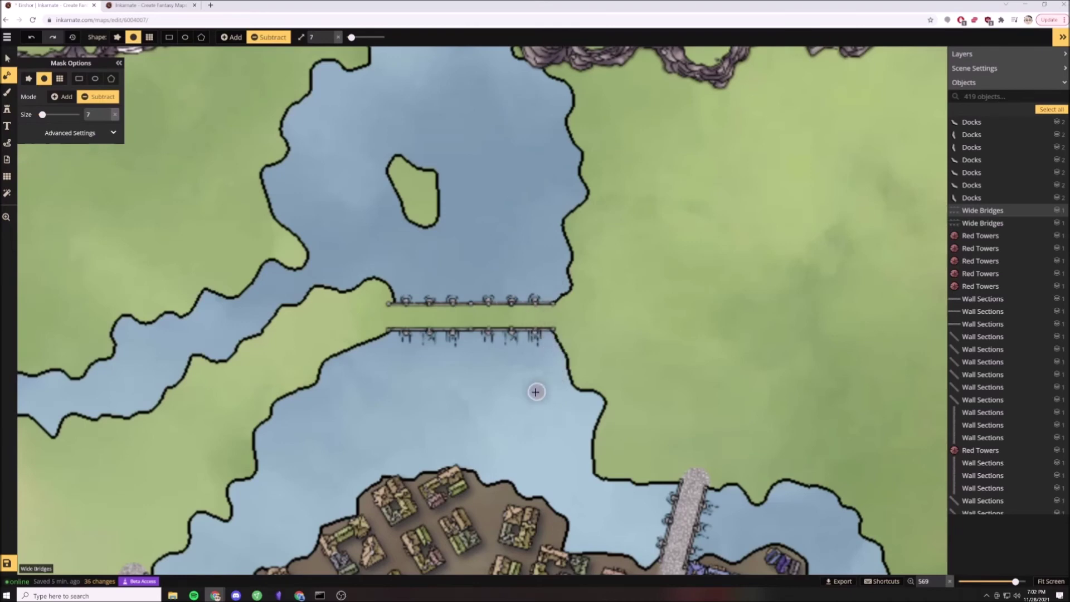
{"action": "left_click_drag", "start_coordinate": [398, 280], "coordinate": [398, 287]}
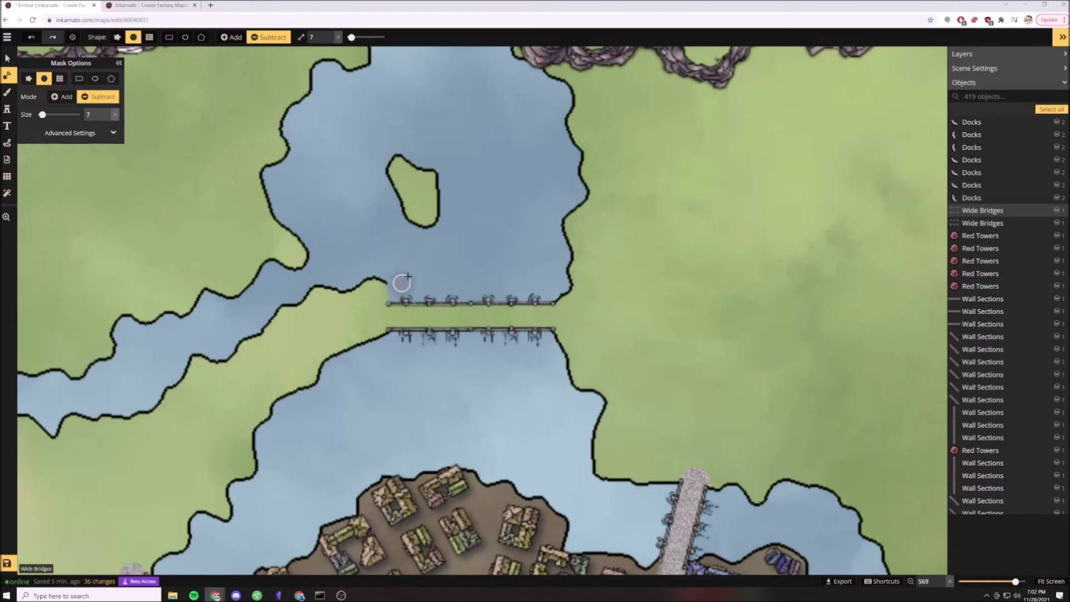
{"action": "mouse_move", "coordinate": [395, 345]}
{"action": "left_mouse_down"}
{"action": "mouse_move", "coordinate": [399, 317]}
{"action": "mouse_move", "coordinate": [403, 346]}
{"action": "left_mouse_up"}
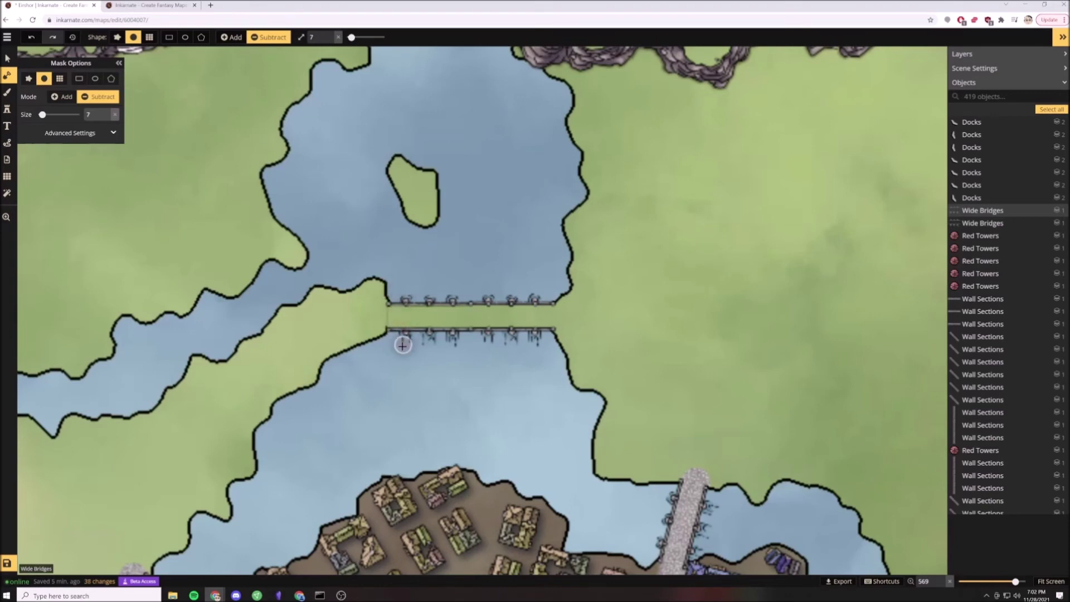
Switch the mask to Add and fill in land at the wide bridge's west end with a size 8 circle brush.
{"action": "key", "text": "x"}
{"action": "left_click", "coordinate": [380, 315]}
{"action": "left_click", "coordinate": [384, 314]}
{"action": "left_click", "coordinate": [382, 317]}
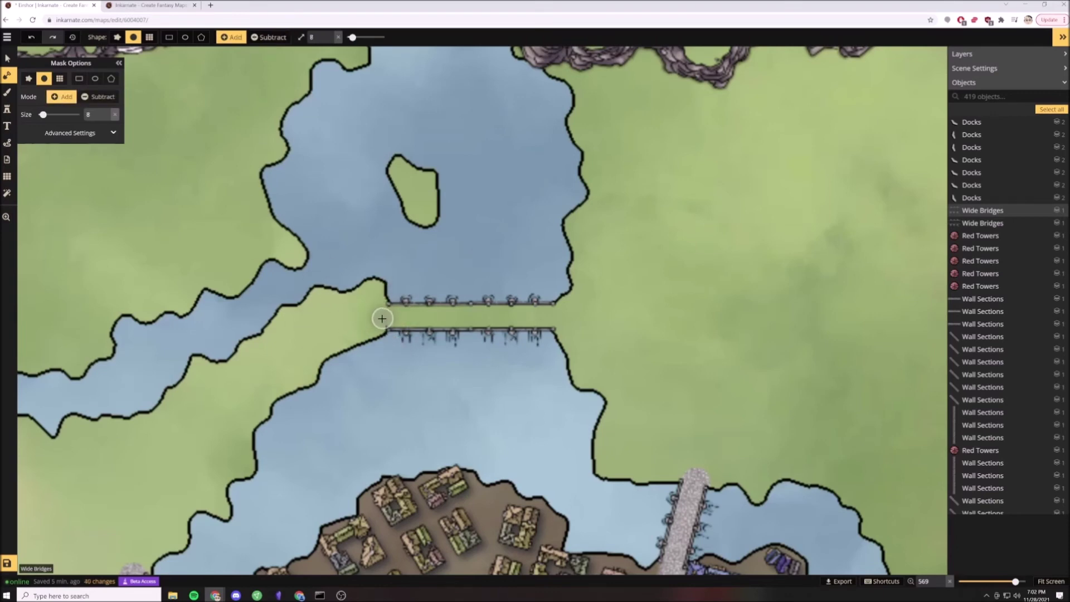
Place a size 42 Bridges stamp, first variant, rotated 150 degrees across the bend of the river's northwestern channel.
{"action": "scroll", "coordinate": [400, 402], "scroll_direction": "down", "scroll_amount": 10}
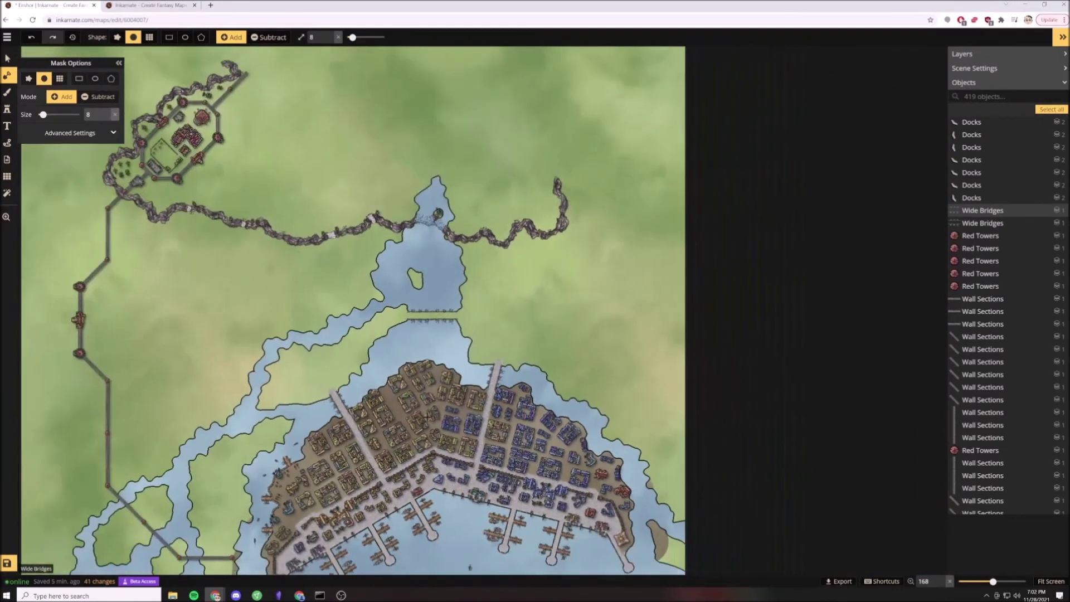
{"action": "scroll", "coordinate": [423, 408], "scroll_direction": "down", "scroll_amount": 3}
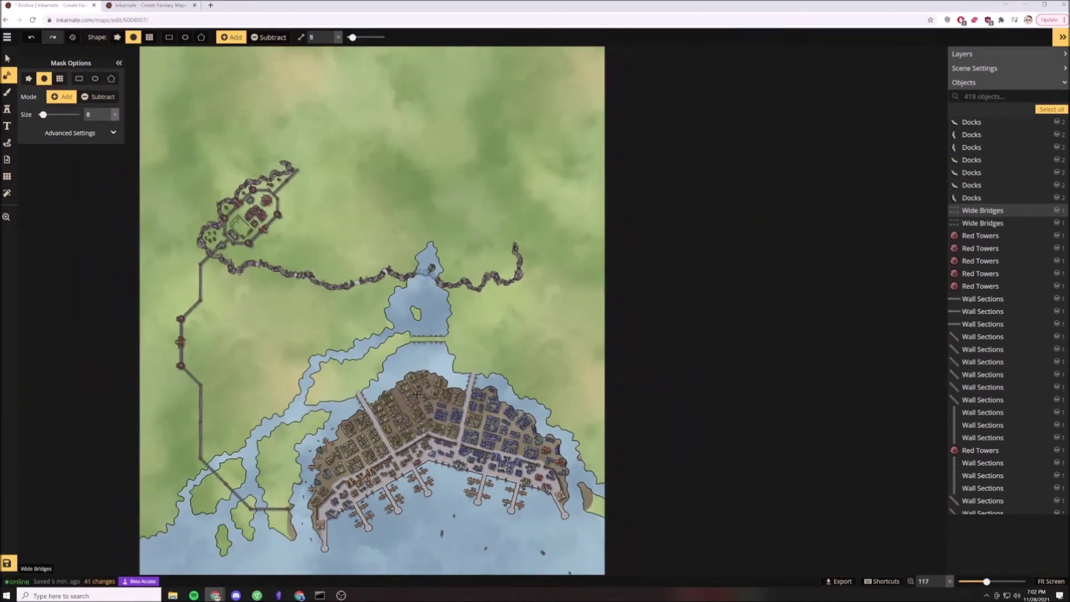
{"action": "scroll", "coordinate": [375, 411], "scroll_direction": "up", "scroll_amount": 6}
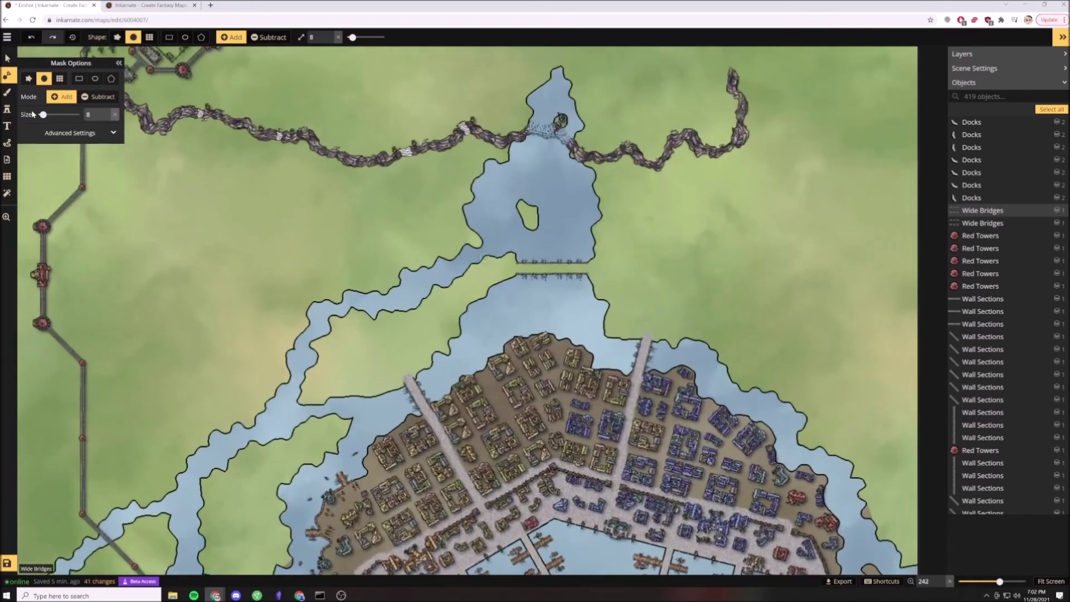
{"action": "left_click", "coordinate": [7, 109]}
{"action": "left_click", "coordinate": [79, 83]}
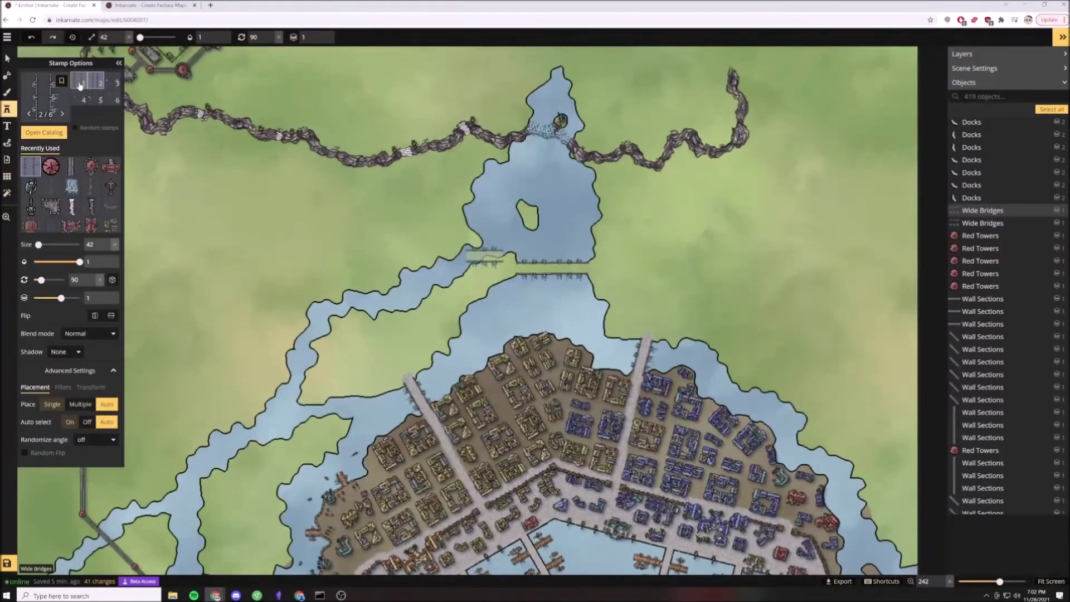
{"action": "scroll", "coordinate": [357, 301], "scroll_direction": "up", "scroll_amount": 3}
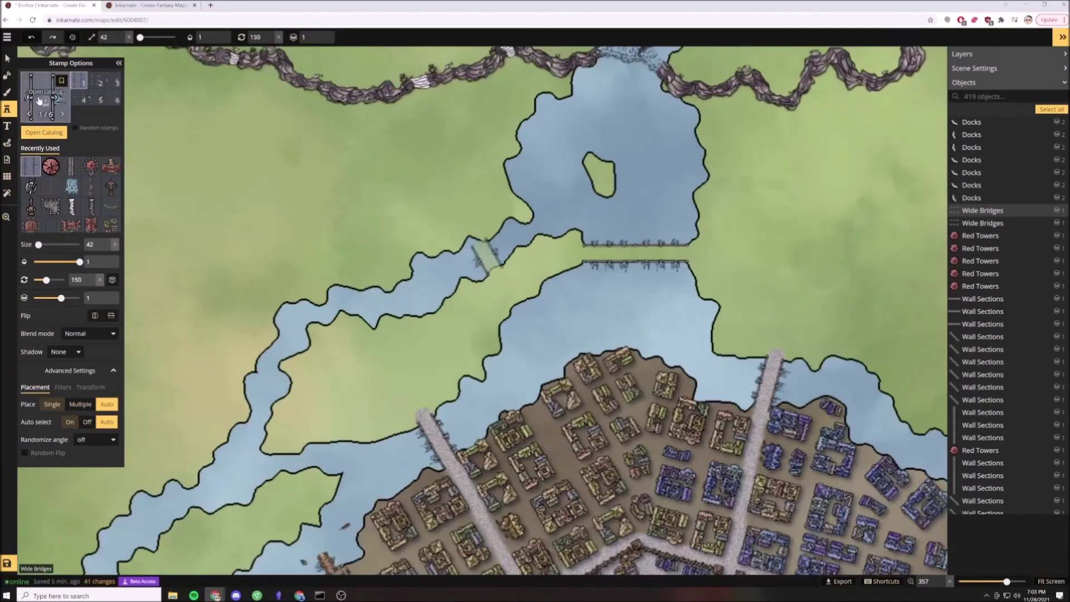
{"action": "left_click", "coordinate": [38, 99]}
{"action": "left_click", "coordinate": [372, 304]}
{"action": "scroll", "coordinate": [464, 265], "scroll_direction": "down", "scroll_amount": 1}
{"action": "scroll", "coordinate": [464, 266], "scroll_direction": "up", "scroll_amount": 12}
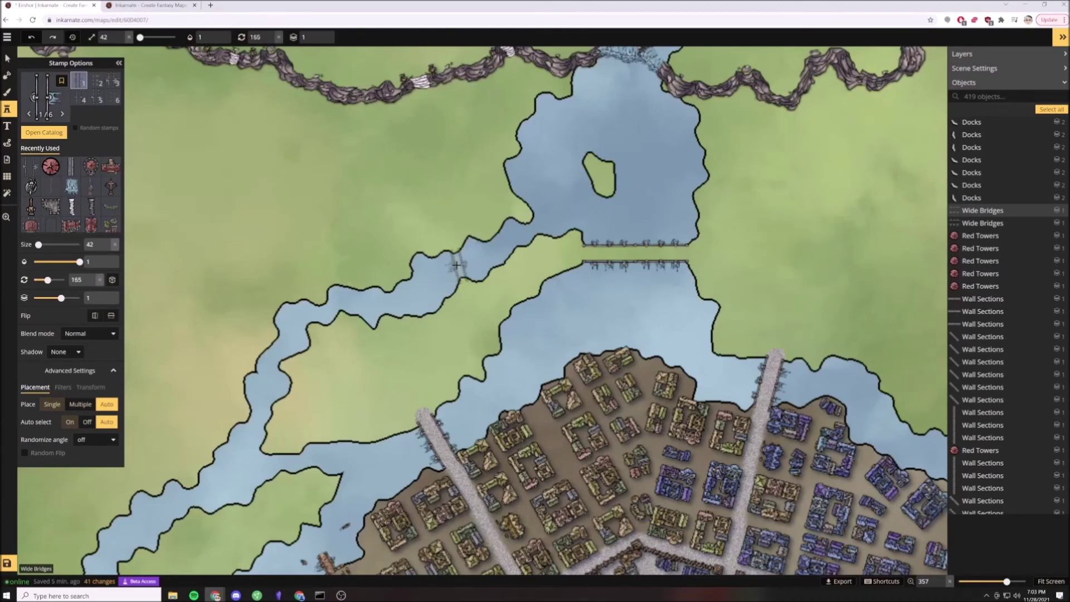
{"action": "scroll", "coordinate": [323, 310], "scroll_direction": "down", "scroll_amount": 1}
{"action": "left_click", "coordinate": [323, 314]}
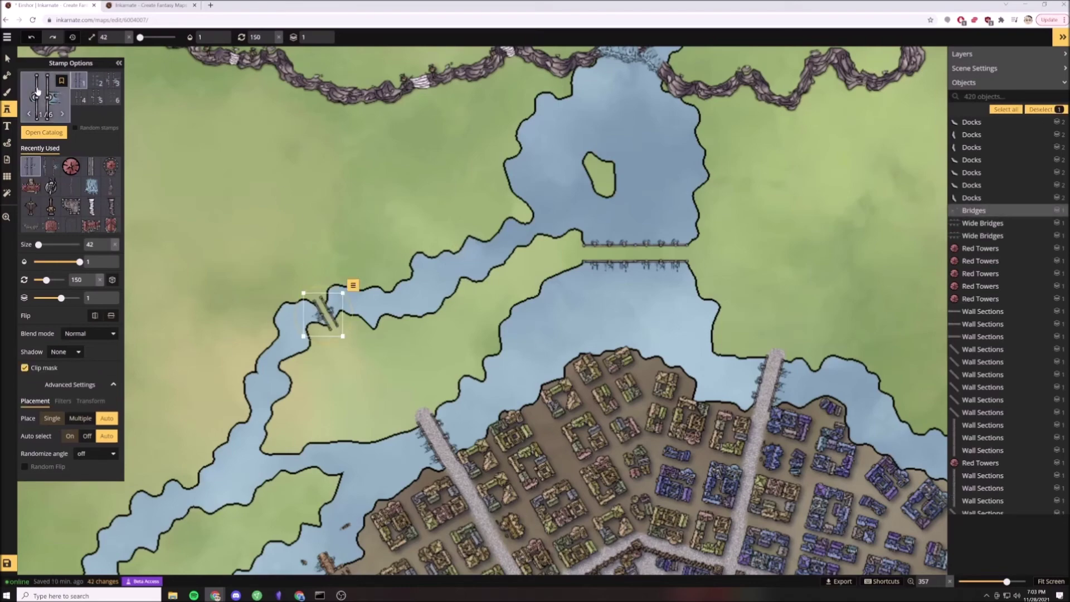
Place a size 42 Wide Bridges stamp, first variant, at 150 degrees across the northwestern channel close to the lake.
{"action": "left_click", "coordinate": [51, 166]}
{"action": "left_click", "coordinate": [79, 82]}
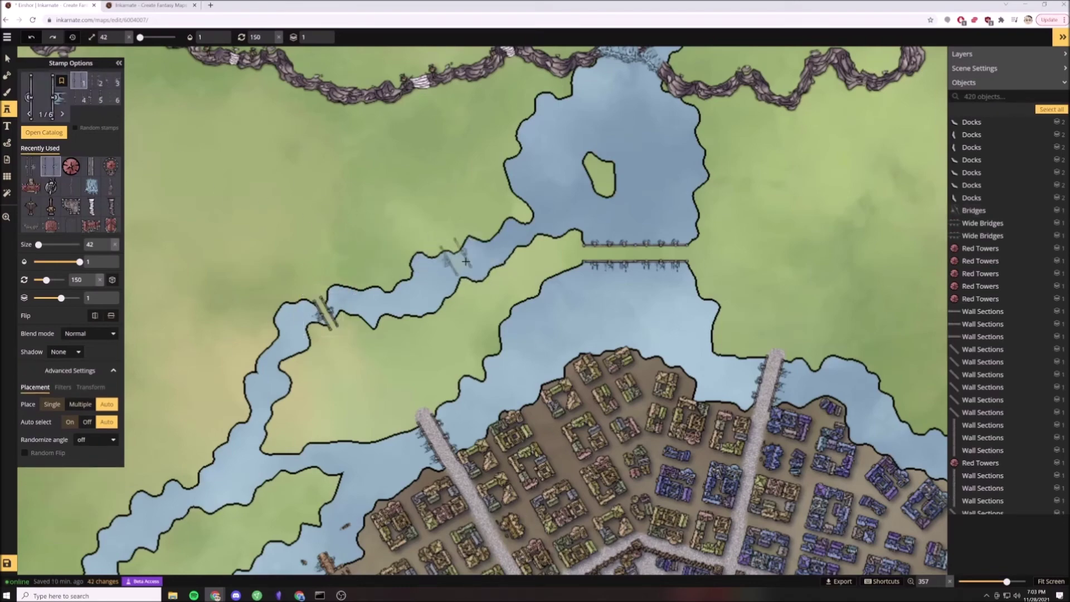
{"action": "left_click", "coordinate": [495, 250]}
Place a Bridges stamp at 180 degrees over the channel west of the city and a horizontal one over the adjoining western channel.
{"action": "scroll", "coordinate": [389, 329], "scroll_direction": "down", "scroll_amount": 5}
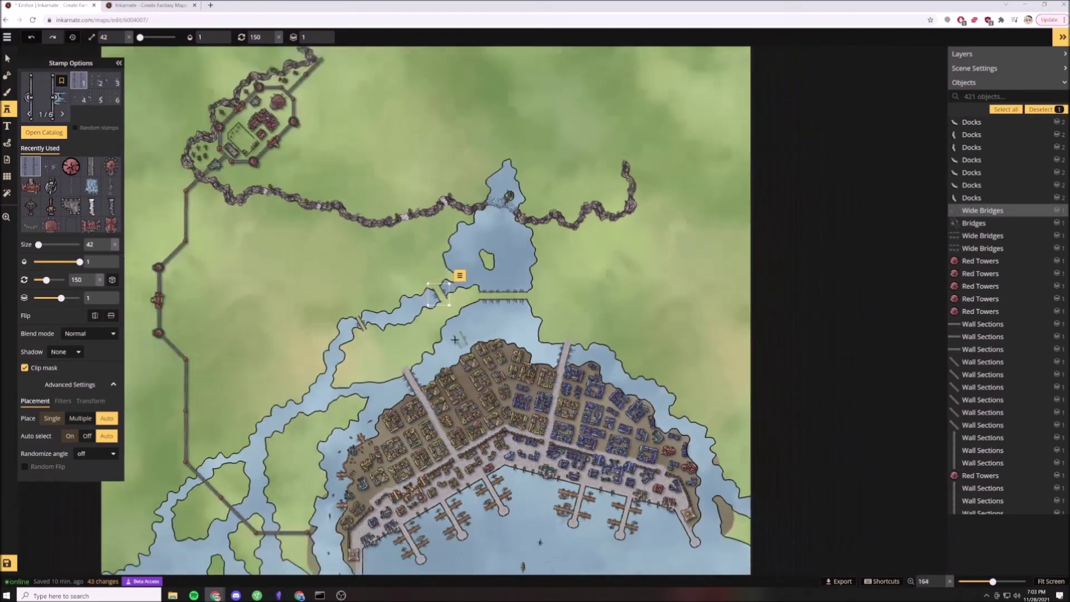
{"action": "scroll", "coordinate": [333, 406], "scroll_direction": "up", "scroll_amount": 5}
{"action": "scroll", "coordinate": [386, 367], "scroll_direction": "up", "scroll_amount": 2}
{"action": "left_click", "coordinate": [385, 368]}
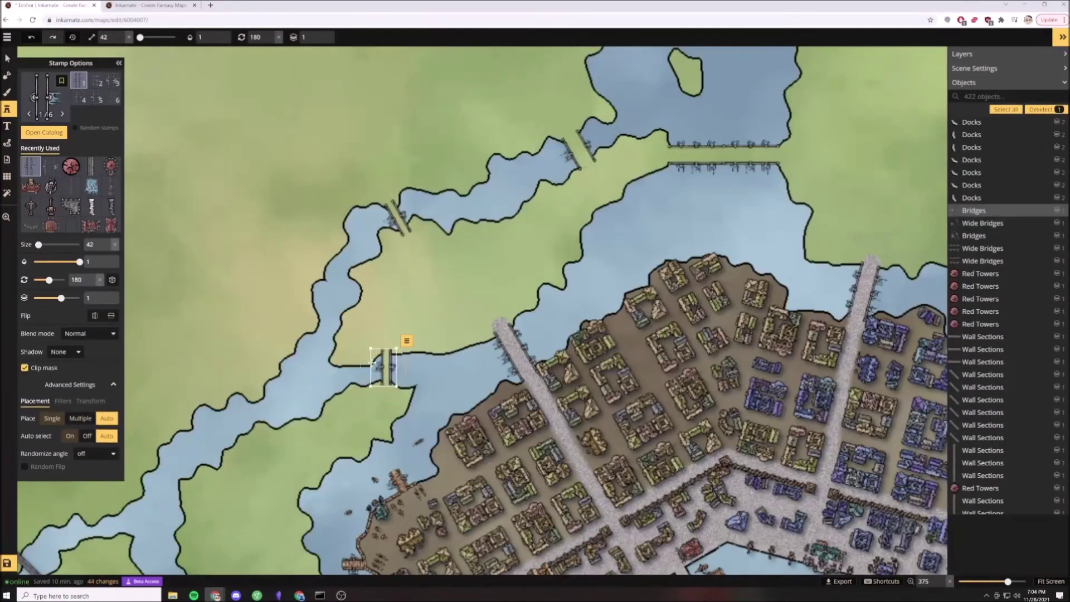
{"action": "scroll", "coordinate": [324, 330], "scroll_direction": "down", "scroll_amount": 6}
{"action": "left_click", "coordinate": [327, 324]}
Place two more size 42 Bridges stamps downstream, across the western river and its delta branch beside the city wall.
{"action": "scroll", "coordinate": [312, 411], "scroll_direction": "down", "scroll_amount": 4}
{"action": "left_click_drag", "start_coordinate": [301, 411], "coordinate": [415, 318]}
{"action": "left_click_drag", "start_coordinate": [459, 251], "coordinate": [458, 251]}
{"action": "left_click", "coordinate": [390, 321]}
{"action": "scroll", "coordinate": [391, 321], "scroll_direction": "up", "scroll_amount": 4}
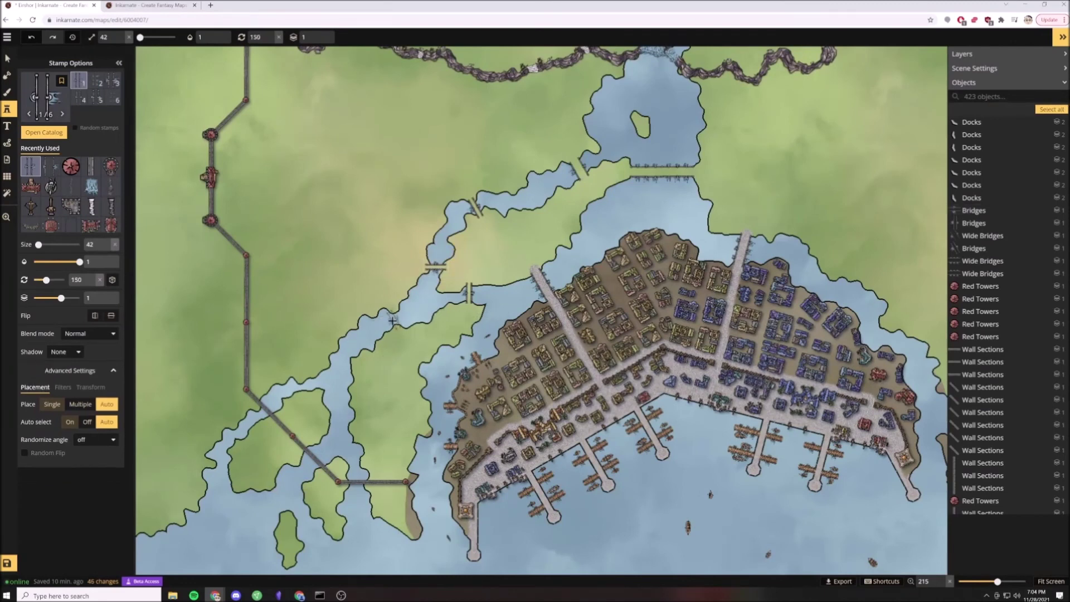
{"action": "left_click", "coordinate": [395, 320]}
{"action": "left_click", "coordinate": [286, 388]}
Place a size 42 Bridges stamp, second variant, rotated 90 degrees across the central delta channel north of the city wall.
{"action": "scroll", "coordinate": [343, 428], "scroll_direction": "down", "scroll_amount": 7}
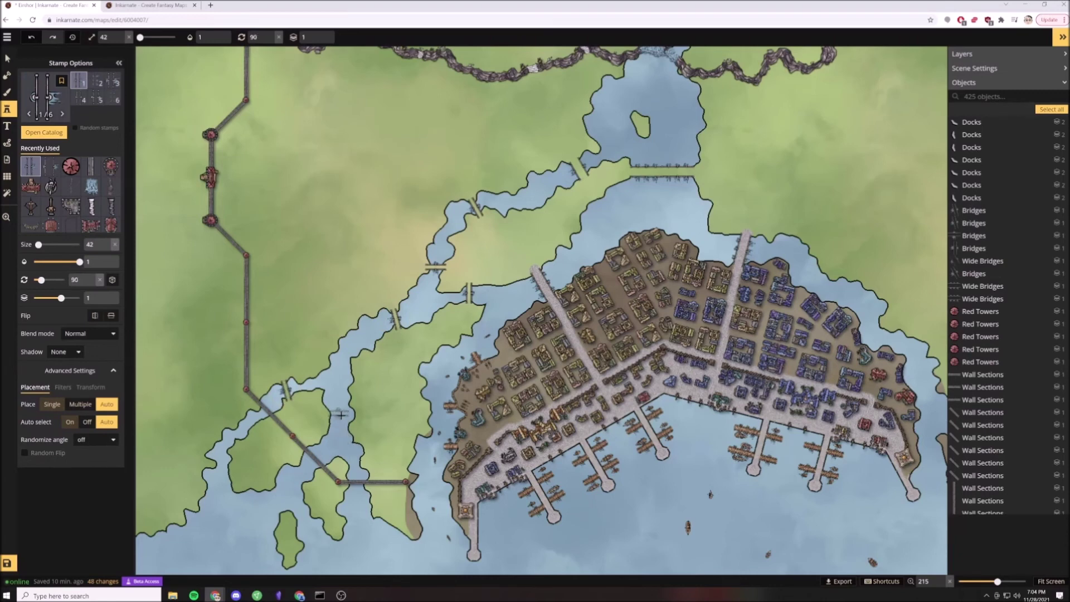
{"action": "left_click", "coordinate": [112, 82]}
{"action": "left_click", "coordinate": [79, 97]}
{"action": "left_click", "coordinate": [96, 82]}
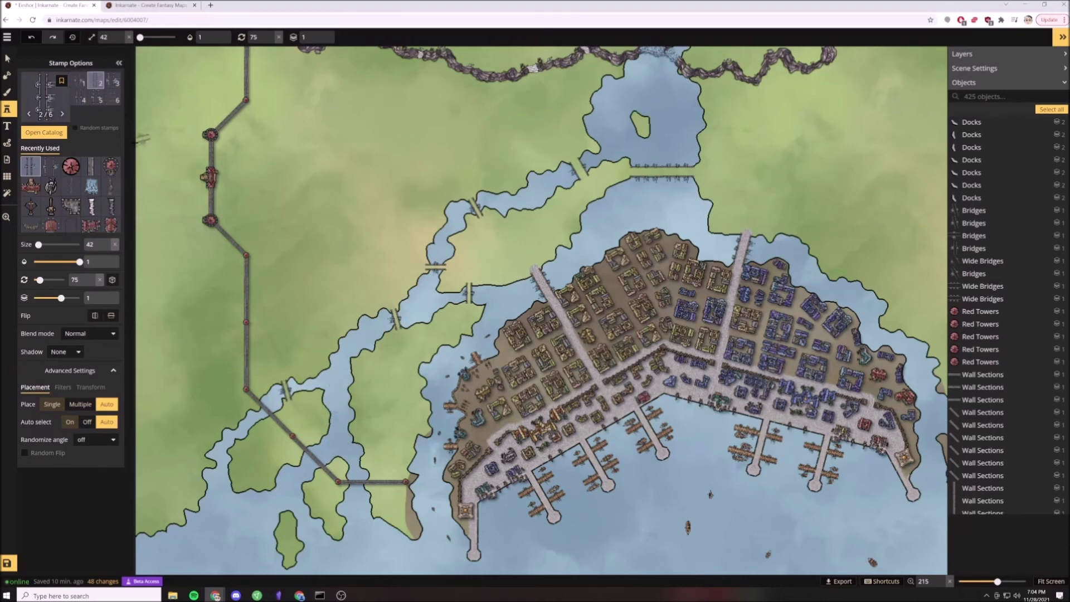
{"action": "scroll", "coordinate": [341, 421], "scroll_direction": "up", "scroll_amount": 1}
{"action": "scroll", "coordinate": [343, 419], "scroll_direction": "up", "scroll_amount": 3}
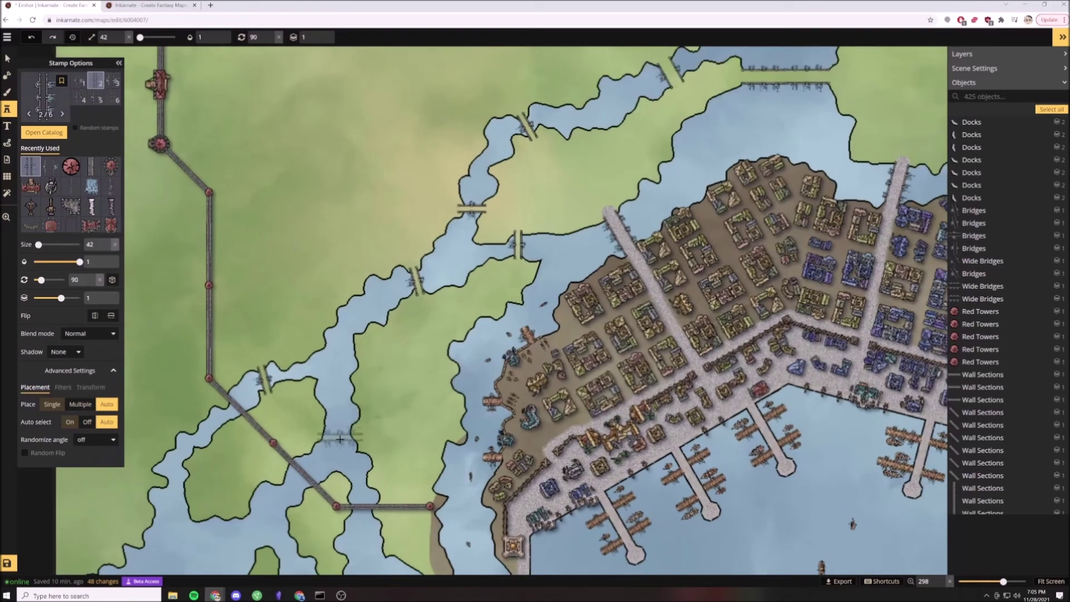
{"action": "left_click", "coordinate": [341, 417]}
{"action": "key", "text": "Escape"}
Trim the riverbanks around the new bridges and the pointed land tip near the city using a size 7 round mask in Subtract mode.
{"action": "left_click", "coordinate": [7, 74]}
{"action": "scroll", "coordinate": [318, 393], "scroll_direction": "up", "scroll_amount": 3}
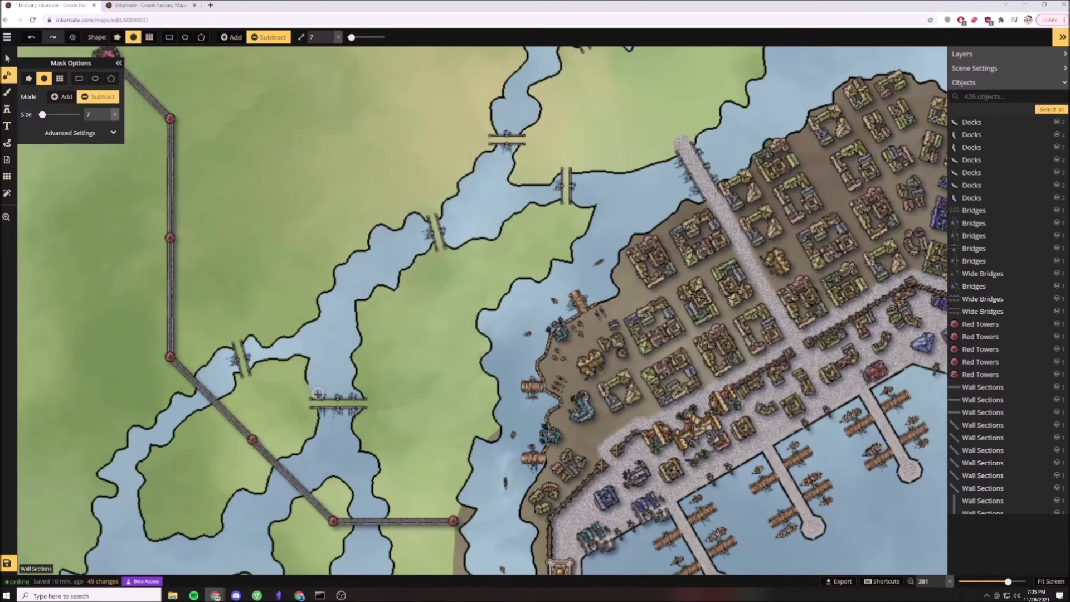
{"action": "mouse_move", "coordinate": [355, 399]}
{"action": "left_mouse_down"}
{"action": "mouse_move", "coordinate": [357, 441]}
{"action": "mouse_move", "coordinate": [375, 466]}
{"action": "left_mouse_up"}
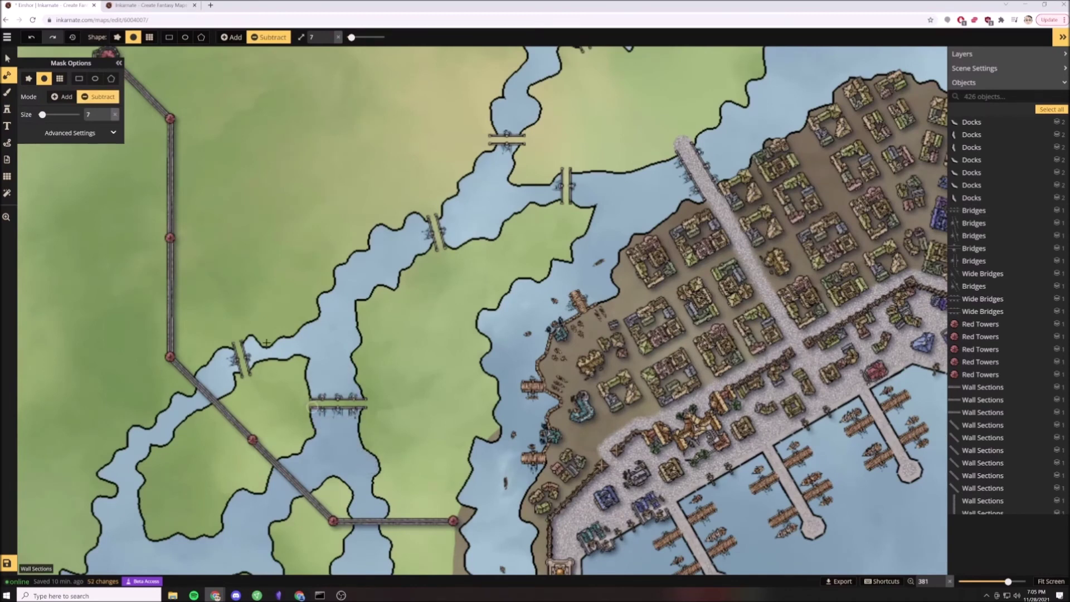
{"action": "left_click", "coordinate": [304, 403], "text": "ctrl"}
{"action": "left_click", "coordinate": [587, 180]}
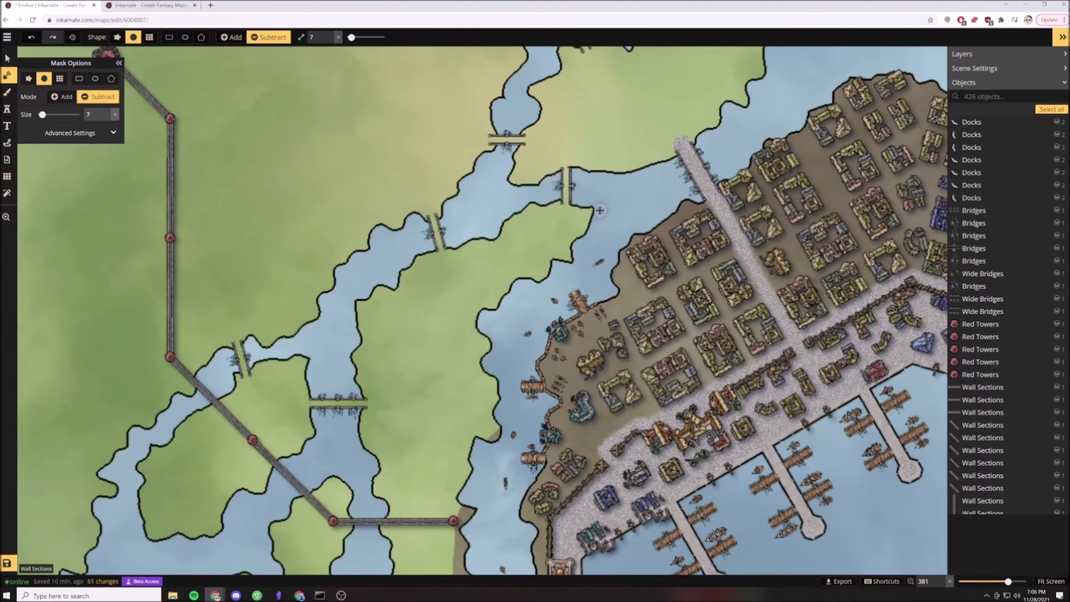
{"action": "left_click", "coordinate": [594, 204]}
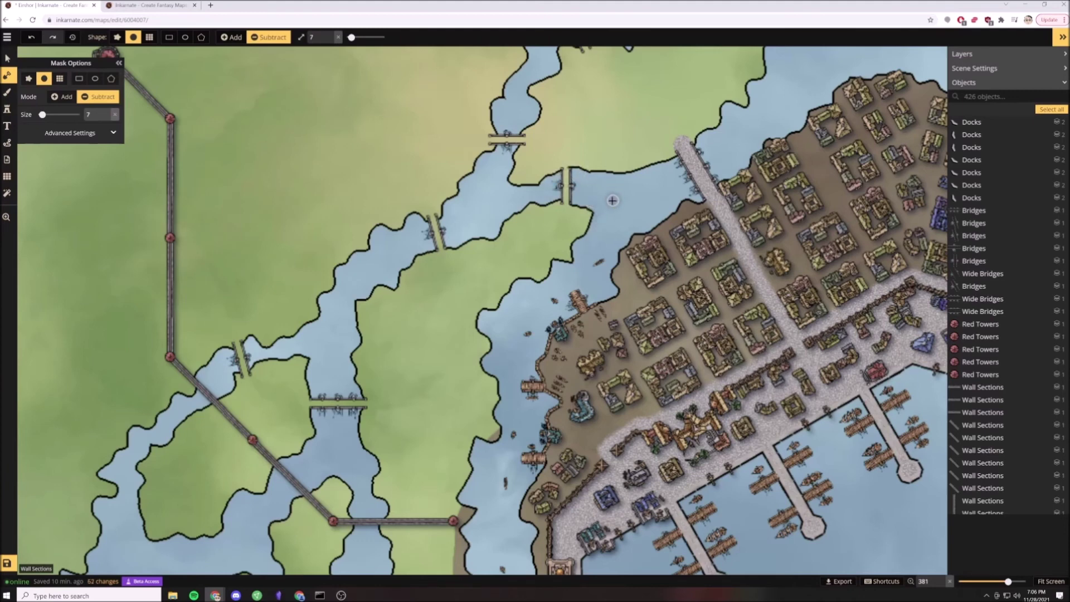
{"action": "left_click", "coordinate": [516, 136]}
{"action": "left_click", "coordinate": [508, 132]}
{"action": "scroll", "coordinate": [490, 225], "scroll_direction": "down", "scroll_amount": 6}
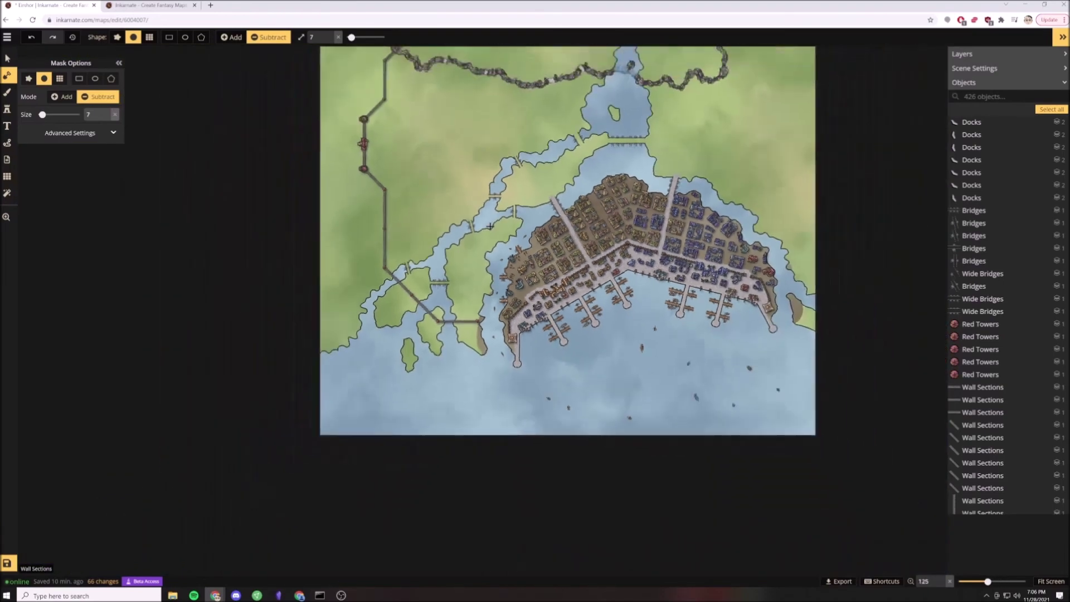
{"action": "scroll", "coordinate": [490, 226], "scroll_direction": "down", "scroll_amount": 2}
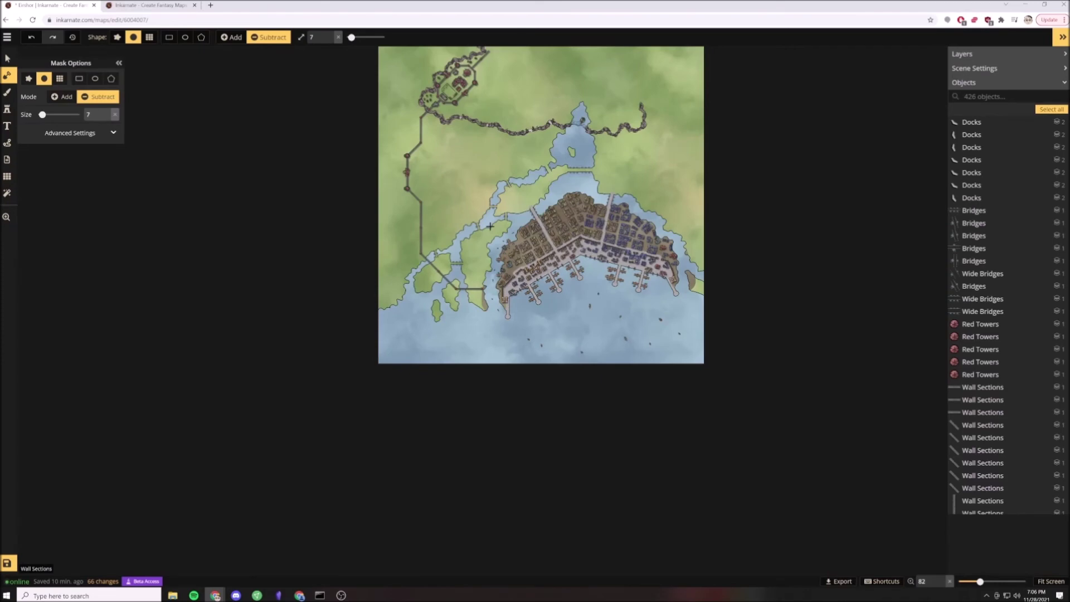
{"action": "scroll", "coordinate": [555, 184], "scroll_direction": "up", "scroll_amount": 5}
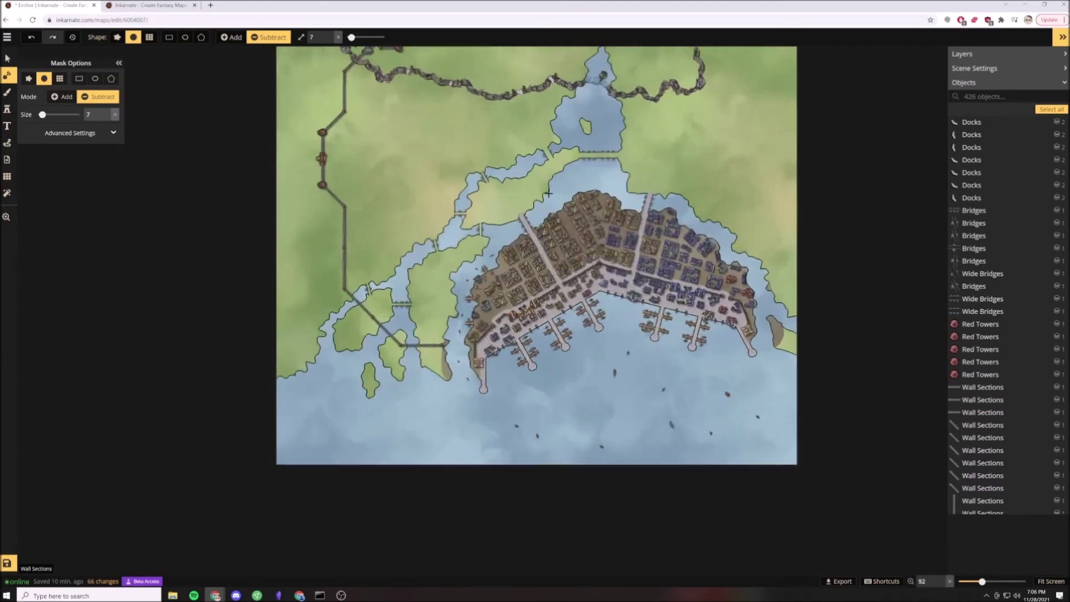
Choose the red Inn 1 building from the stamp catalog and place it at size 42 on the northern bank of the land between the channels.
{"action": "key", "text": "s"}
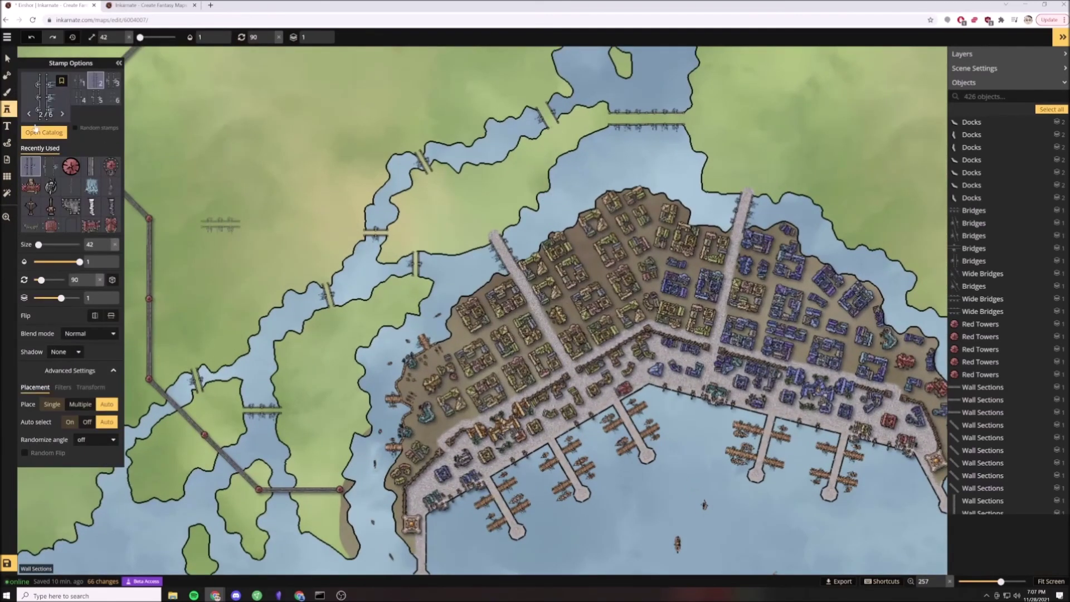
{"action": "left_click", "coordinate": [7, 58]}
{"action": "left_click", "coordinate": [432, 384]}
{"action": "left_click", "coordinate": [8, 110]}
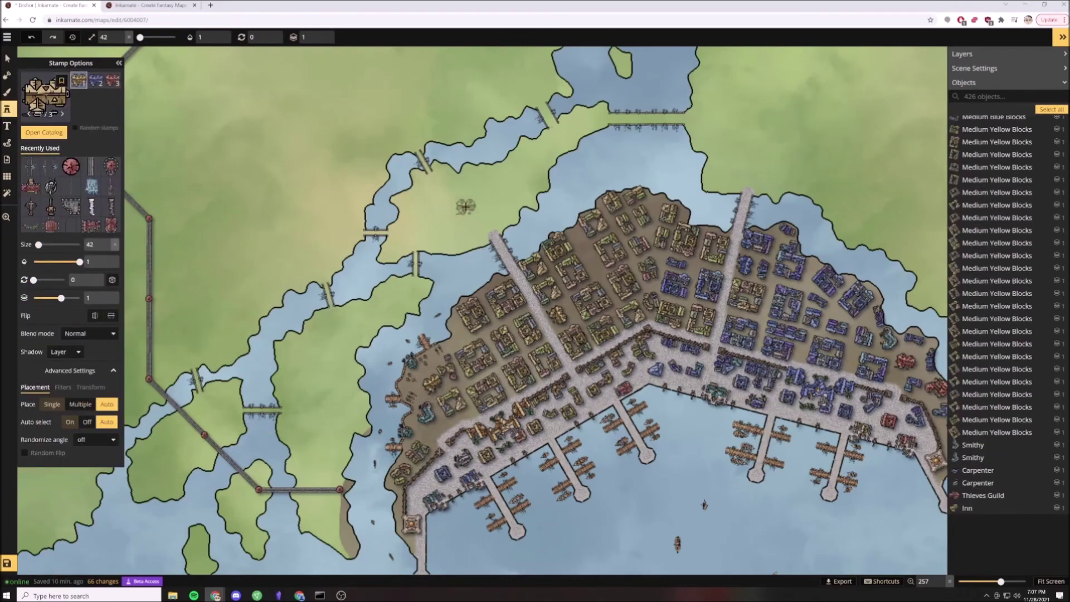
{"action": "left_click", "coordinate": [47, 97]}
{"action": "scroll", "coordinate": [425, 266], "scroll_direction": "down", "scroll_amount": 10}
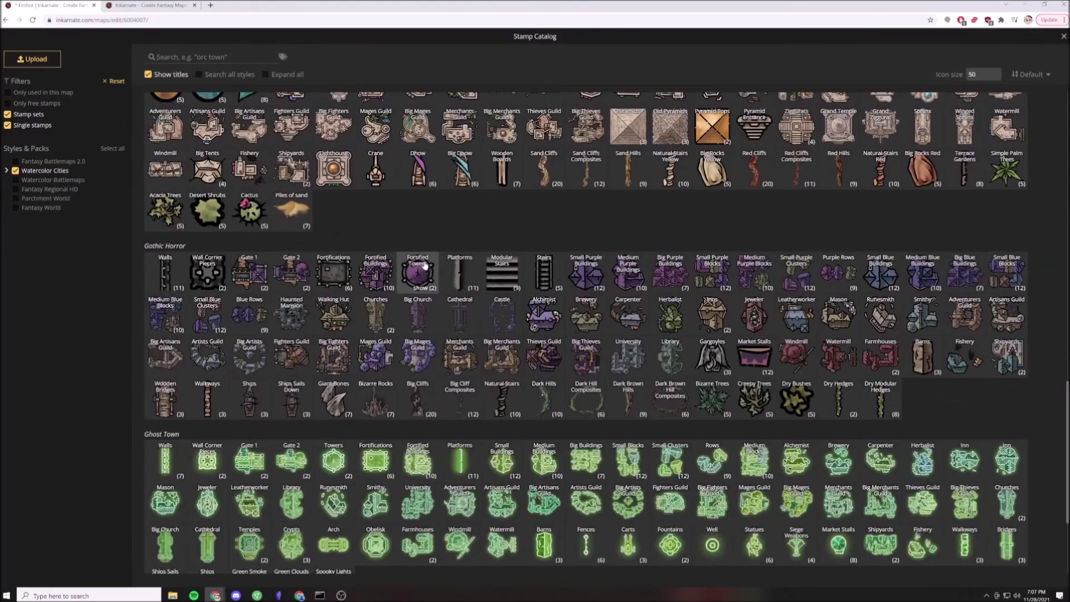
{"action": "scroll", "coordinate": [425, 266], "scroll_direction": "up", "scroll_amount": 8}
{"action": "scroll", "coordinate": [425, 265], "scroll_direction": "up", "scroll_amount": 4}
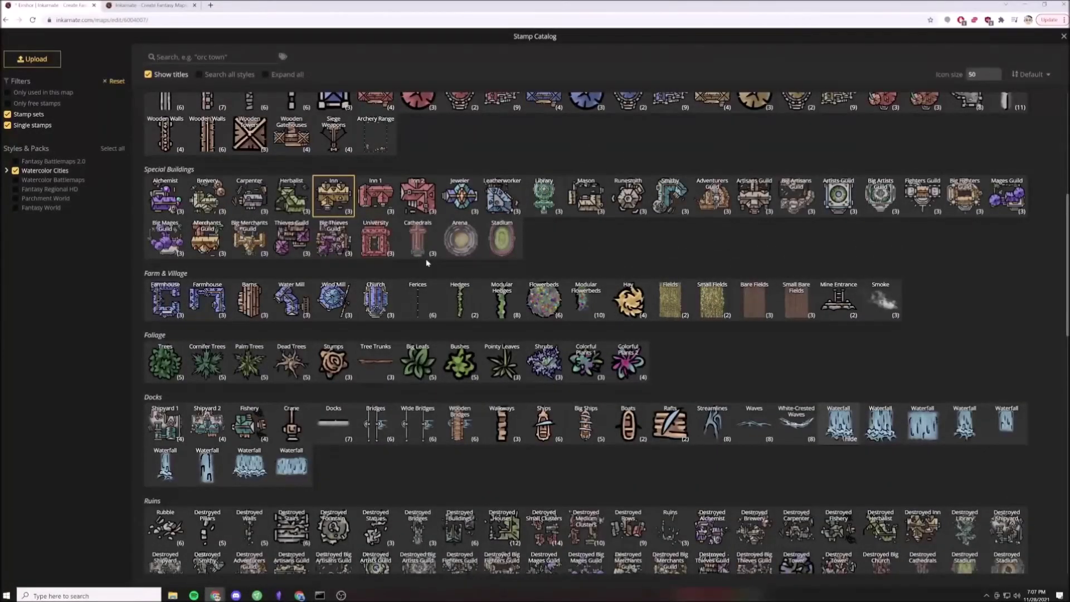
{"action": "mouse_move", "coordinate": [428, 262]}
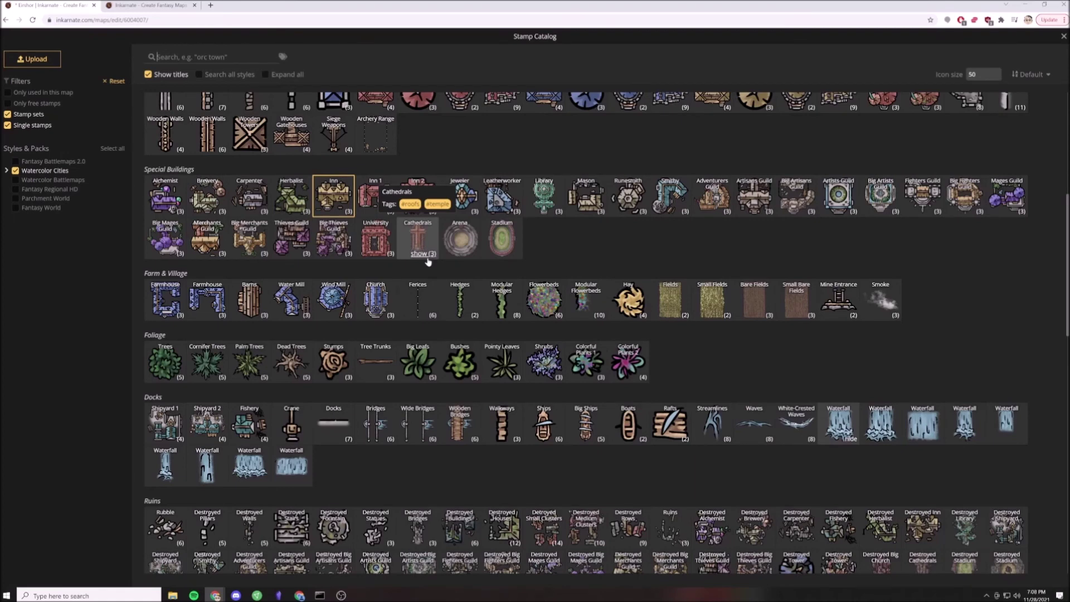
{"action": "left_click", "coordinate": [369, 201]}
{"action": "scroll", "coordinate": [493, 182], "scroll_direction": "up", "scroll_amount": 5}
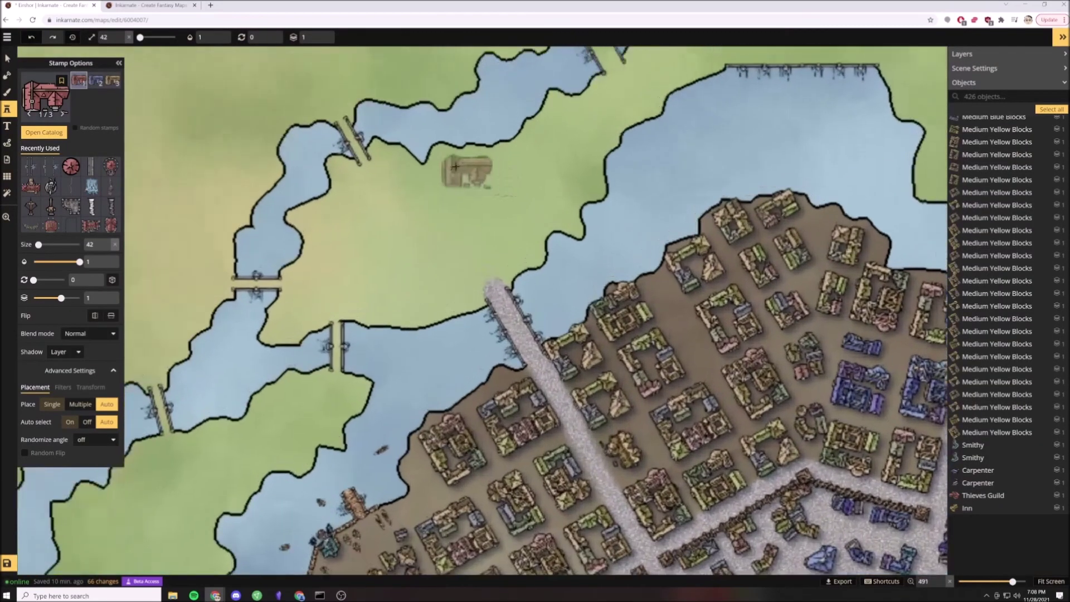
{"action": "left_click", "coordinate": [455, 163]}
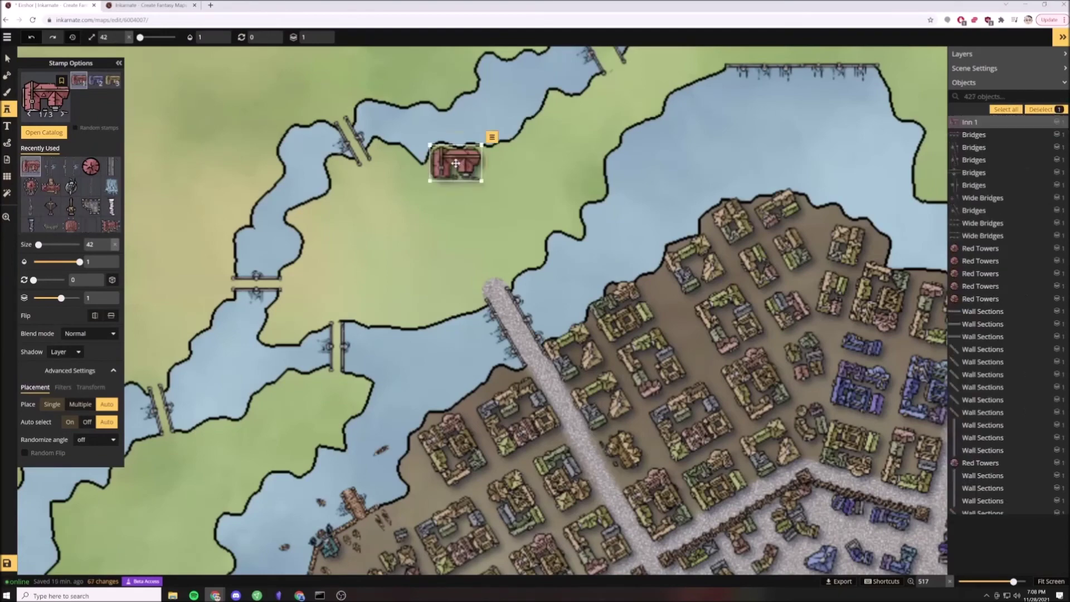
Place a blue Inn 2 stamp, size 42, directly east of the red inn.
{"action": "left_click", "coordinate": [45, 95]}
{"action": "left_click", "coordinate": [310, 410]}
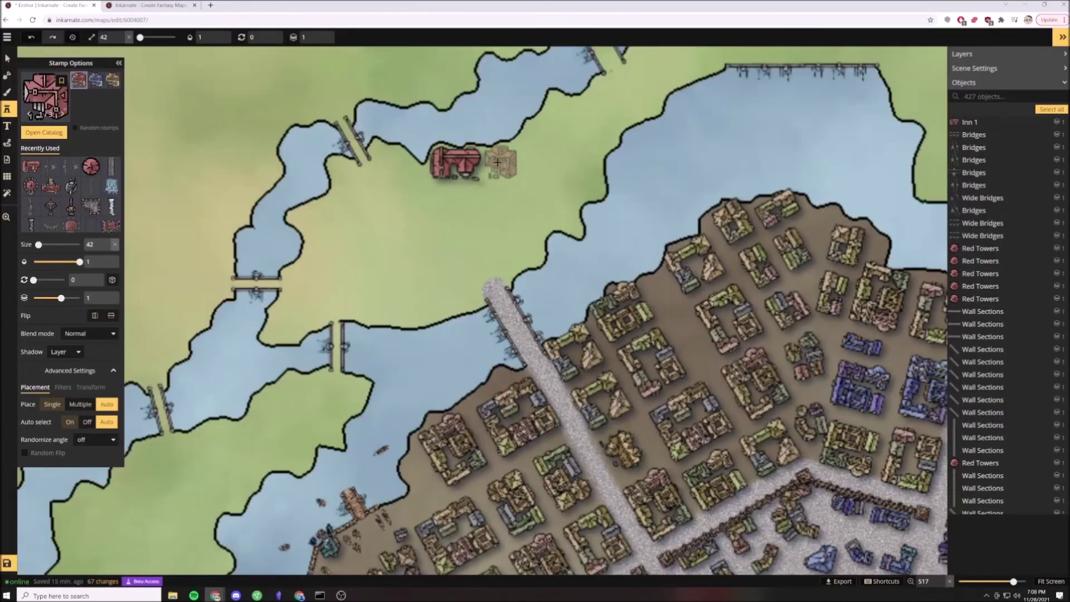
{"action": "left_click", "coordinate": [496, 159]}
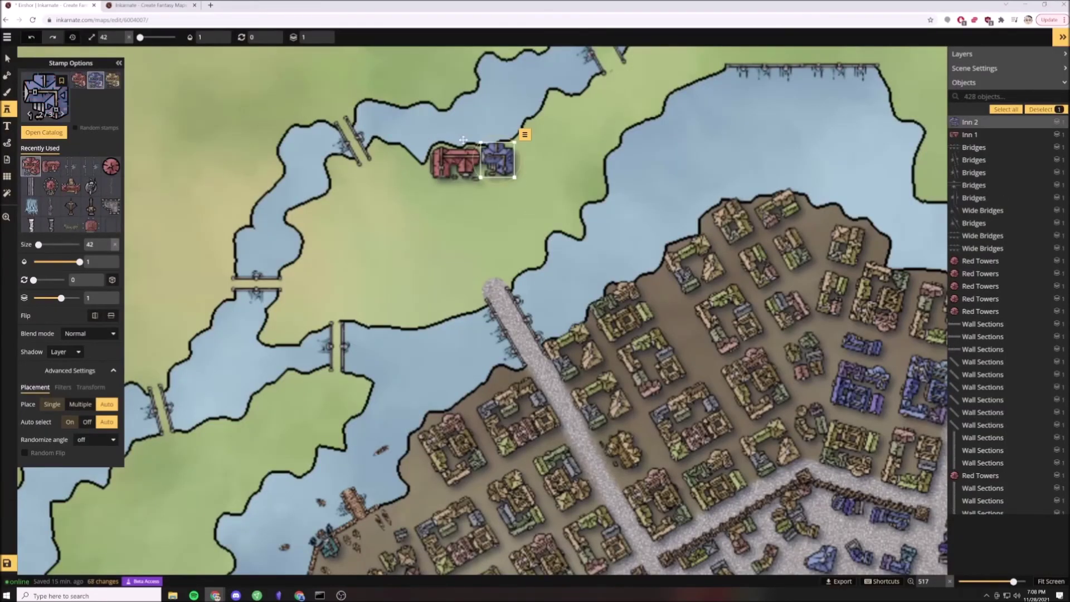
Extend the row of inns northeast along the bank with a rotated yellow Inn stamp and a blue one at 330 degrees.
{"action": "left_click", "coordinate": [44, 92]}
{"action": "left_click", "coordinate": [328, 199]}
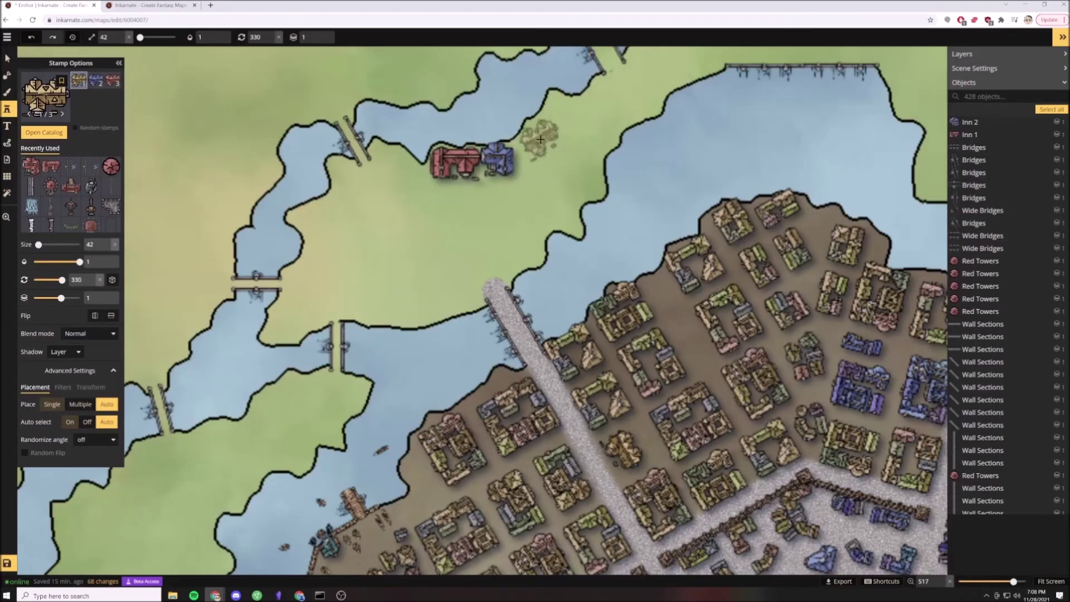
{"action": "left_click", "coordinate": [534, 139]}
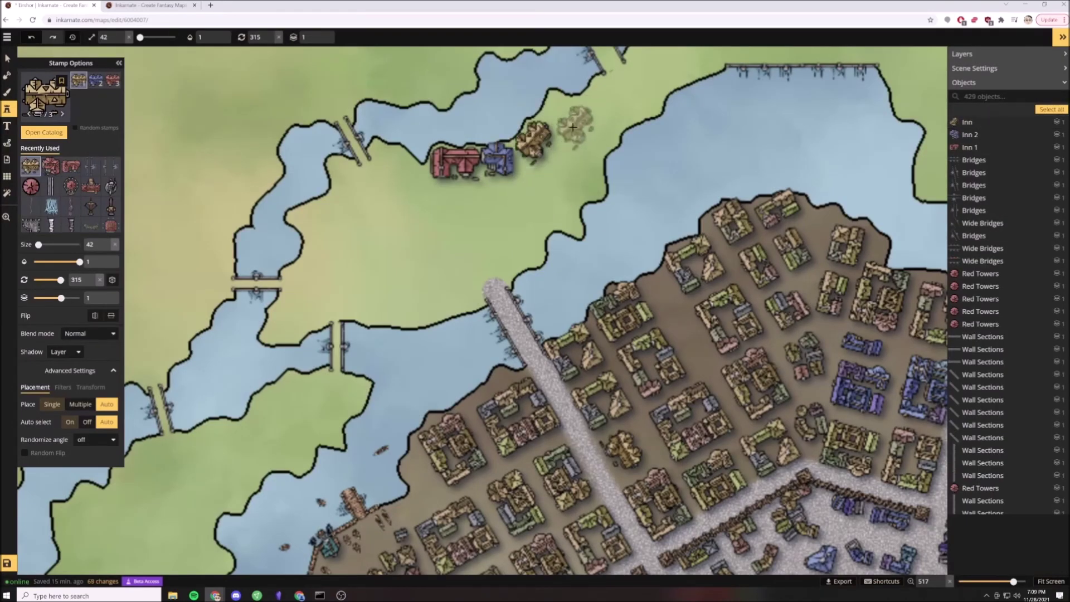
{"action": "scroll", "coordinate": [565, 111], "scroll_direction": "up", "scroll_amount": 1}
{"action": "left_click", "coordinate": [565, 111]}
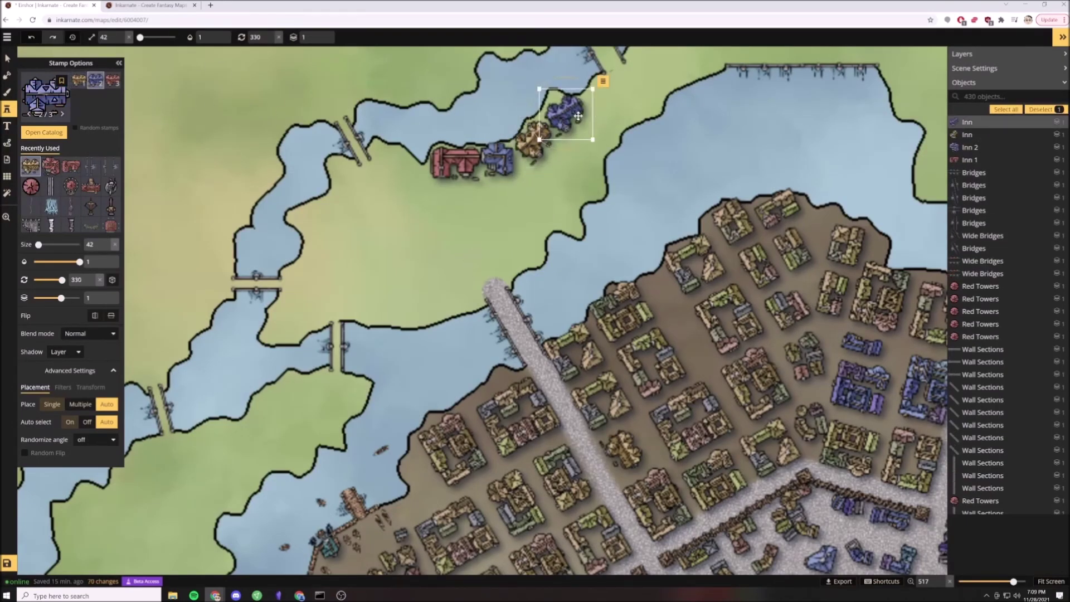
Place a third-variant Inn 1 at 330 degrees and a red Inn at 0 degrees between the northwestern channel bridge and the lake bridge.
{"action": "left_click_drag", "start_coordinate": [622, 118], "coordinate": [504, 245]}
{"action": "left_click", "coordinate": [71, 166]}
{"action": "left_click", "coordinate": [113, 81]}
{"action": "scroll", "coordinate": [533, 185], "scroll_direction": "down", "scroll_amount": 2}
{"action": "left_click", "coordinate": [533, 185]}
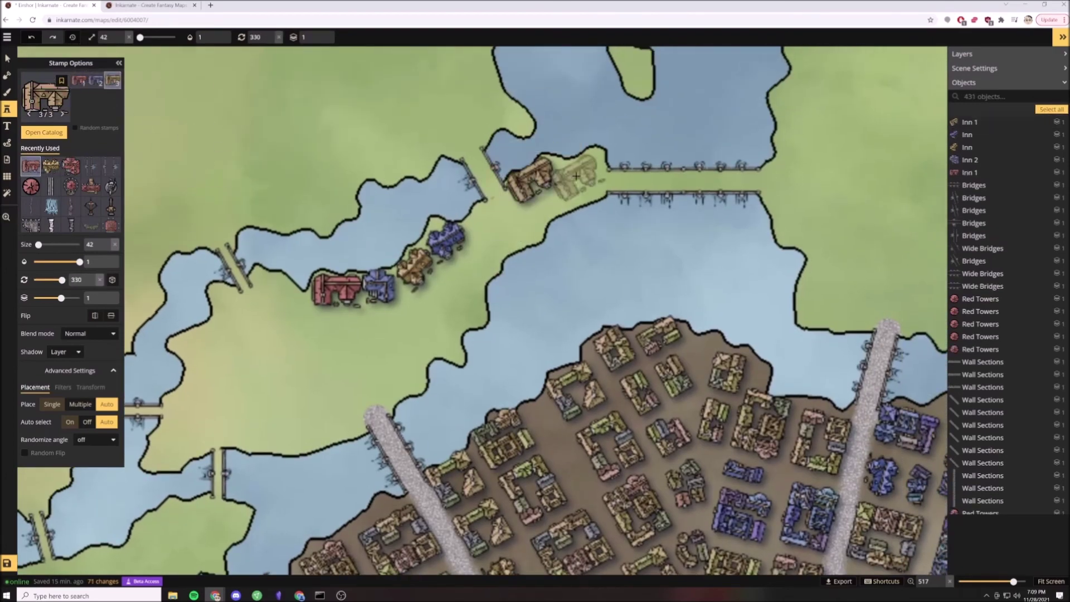
{"action": "left_click", "coordinate": [33, 169]}
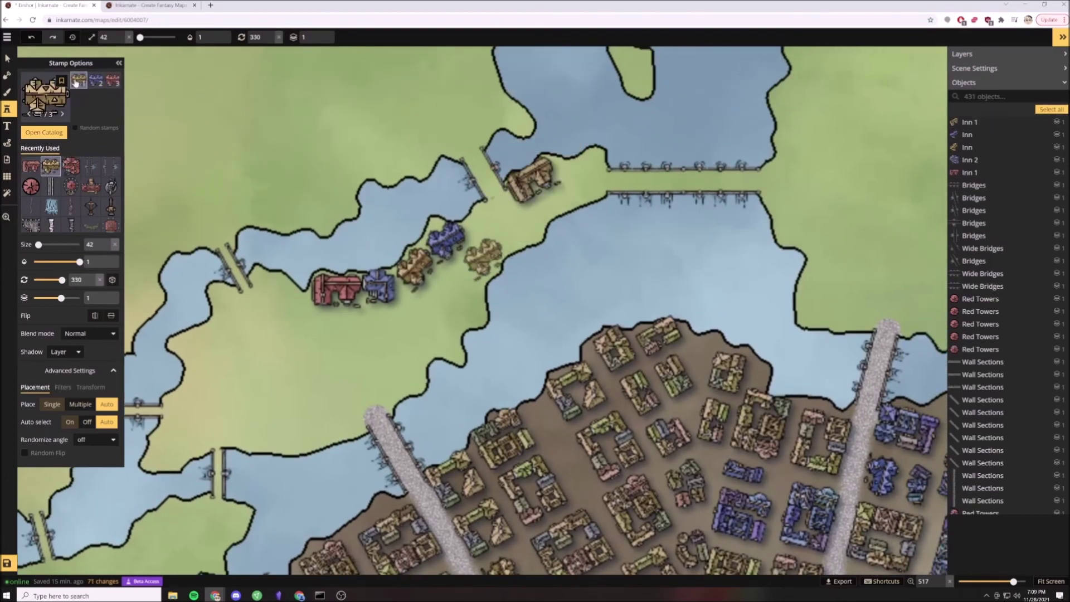
{"action": "left_click", "coordinate": [585, 165]}
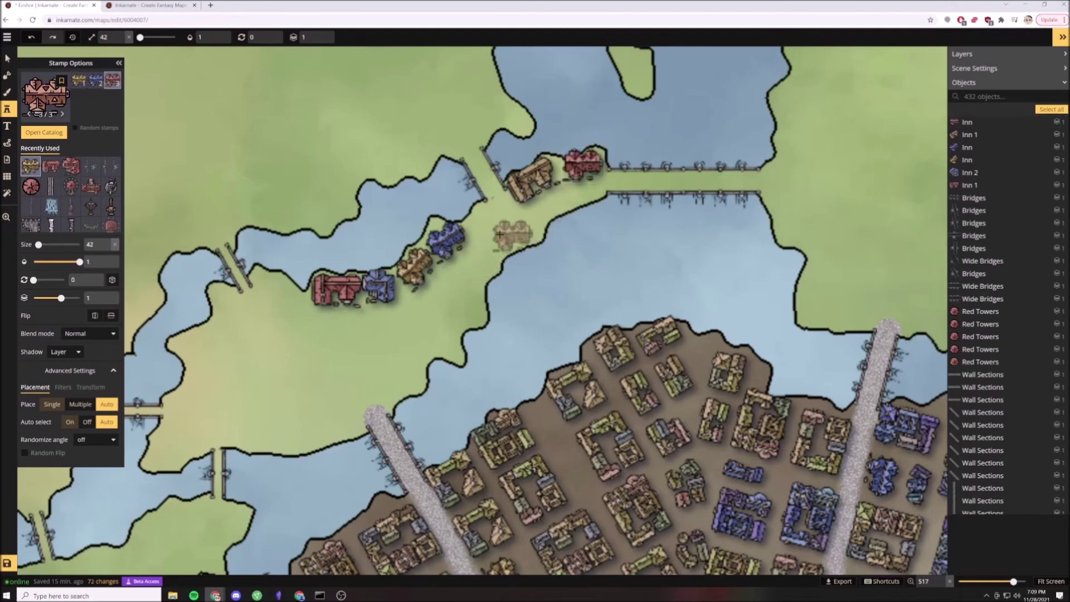
Place a blue Inn 2 and a third-variant Inn 2 at 60 degrees on the southern bank facing the row of inns.
{"action": "left_click", "coordinate": [66, 170]}
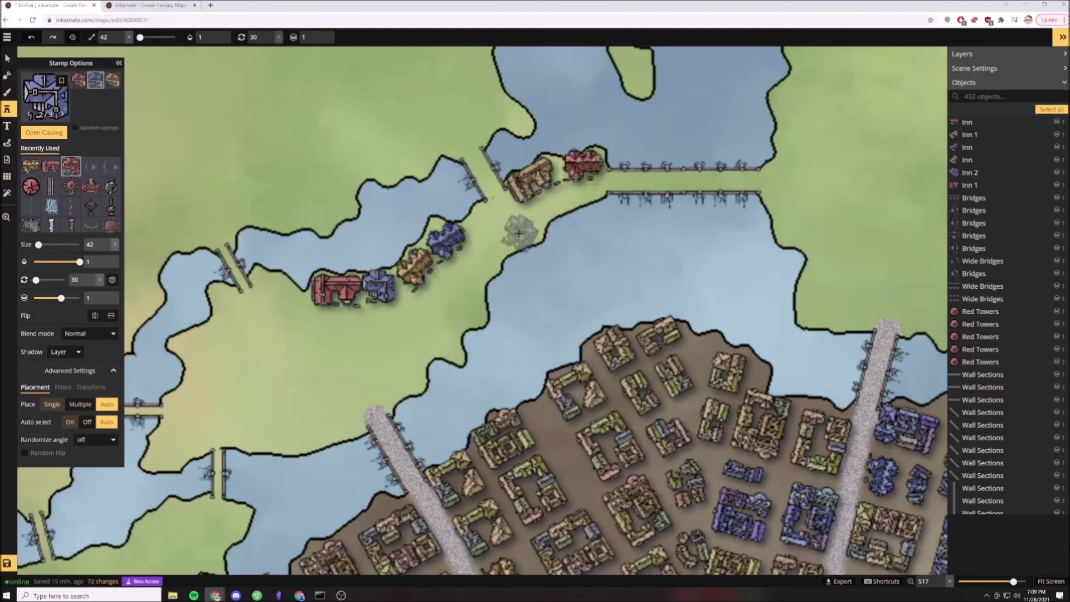
{"action": "left_click", "coordinate": [527, 231]}
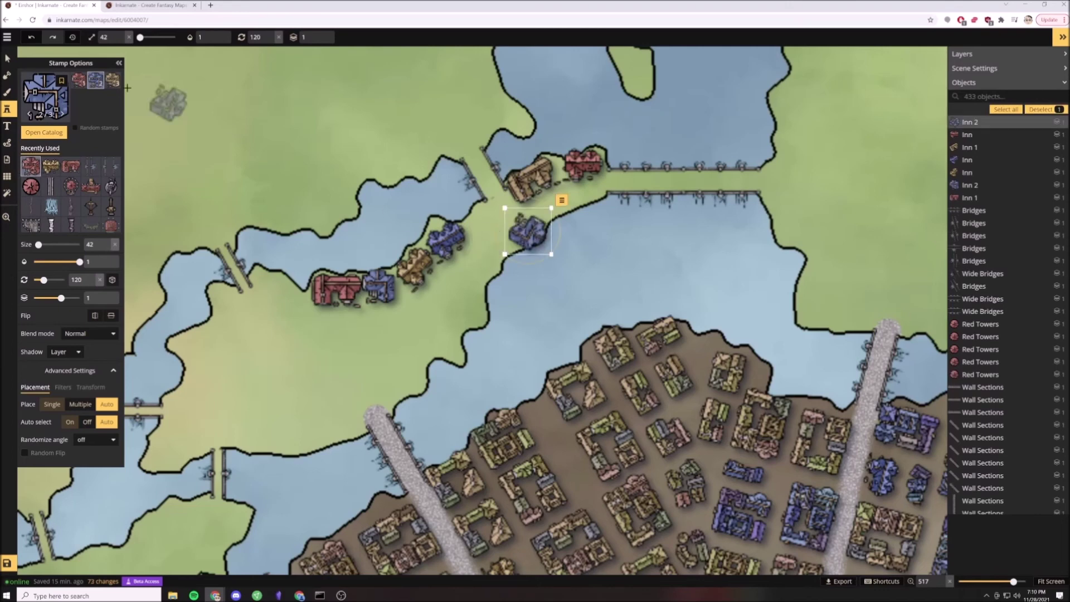
{"action": "scroll", "coordinate": [491, 265], "scroll_direction": "down", "scroll_amount": 3}
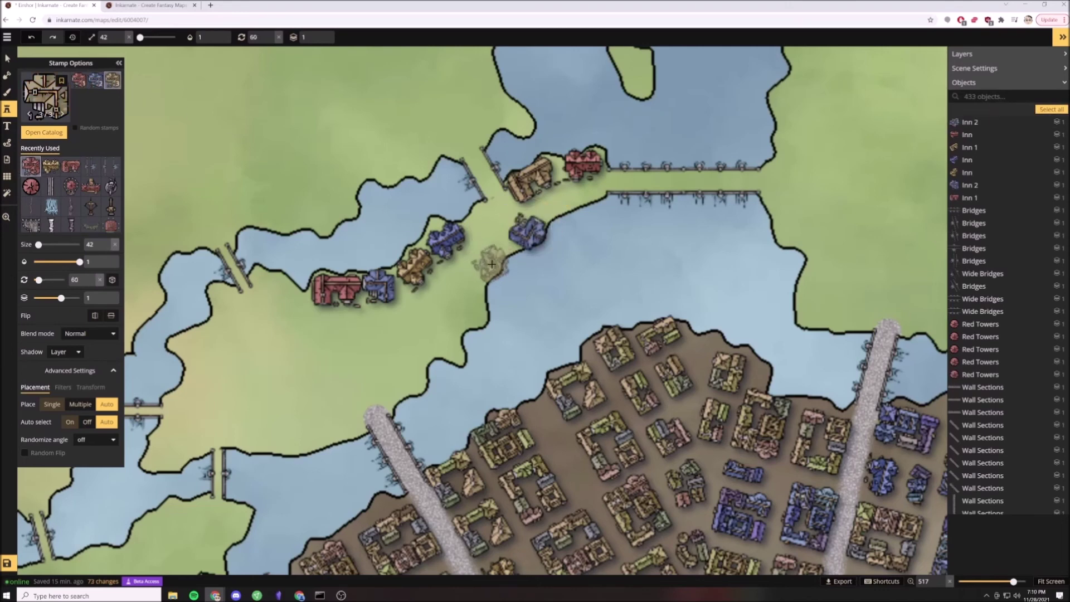
{"action": "left_click", "coordinate": [488, 261]}
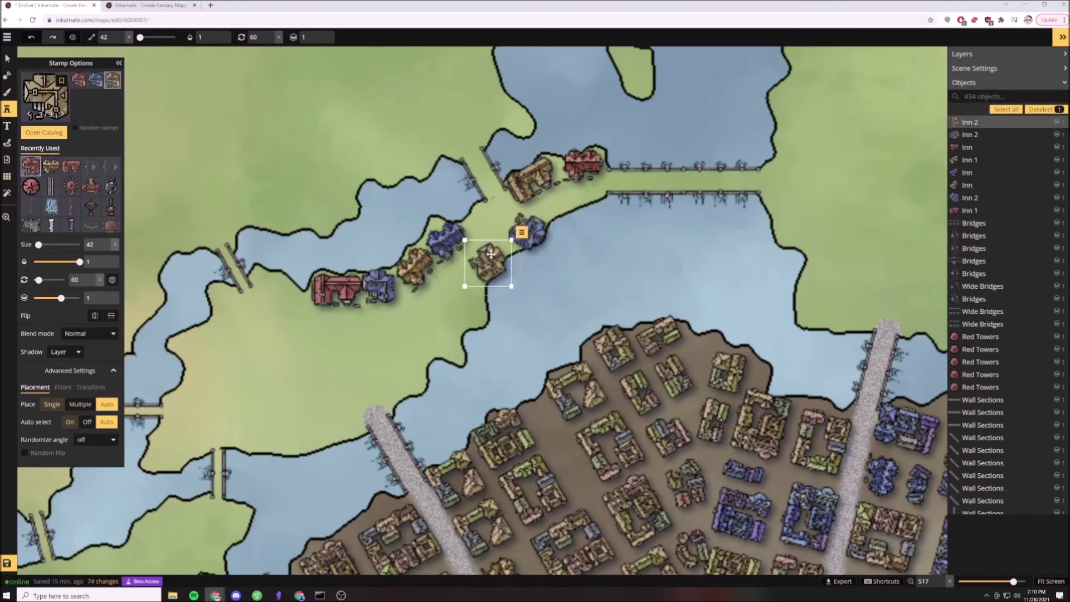
Place a red Inn stamp, third variant, rotated 135 degrees southwest of the last Inn 2 along the southern bank.
{"action": "left_click", "coordinate": [58, 172]}
{"action": "scroll", "coordinate": [466, 312], "scroll_direction": "down", "scroll_amount": 6}
{"action": "scroll", "coordinate": [466, 312], "scroll_direction": "down", "scroll_amount": 12}
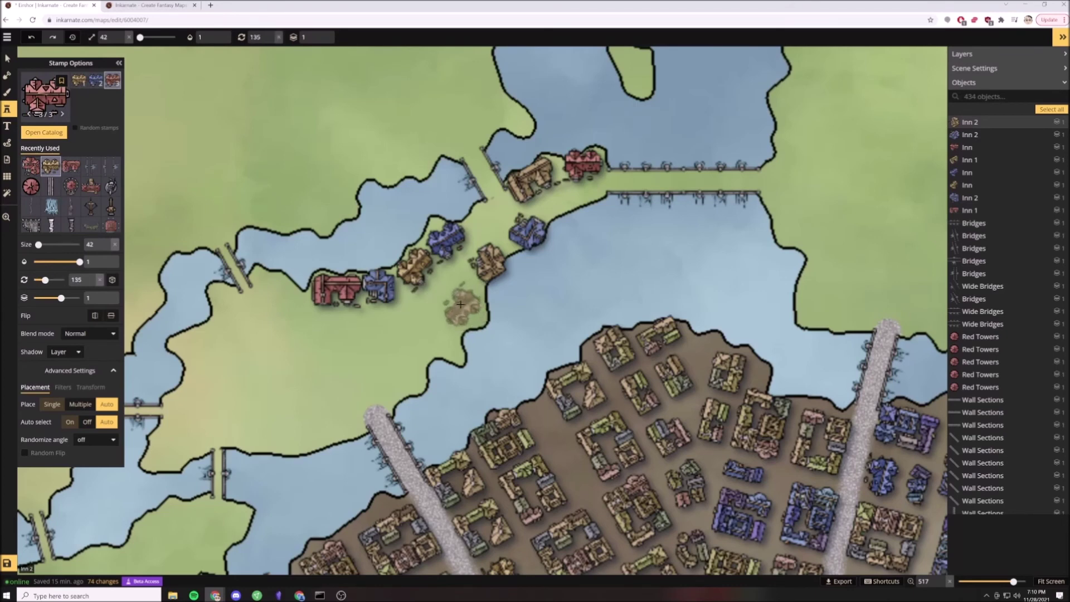
{"action": "left_click", "coordinate": [460, 305]}
Place a blue and a third-variant Inn 1 at 150 degrees along the southern bank down to the stone road's end.
{"action": "left_click", "coordinate": [72, 166]}
{"action": "scroll", "coordinate": [422, 343], "scroll_direction": "up", "scroll_amount": 13}
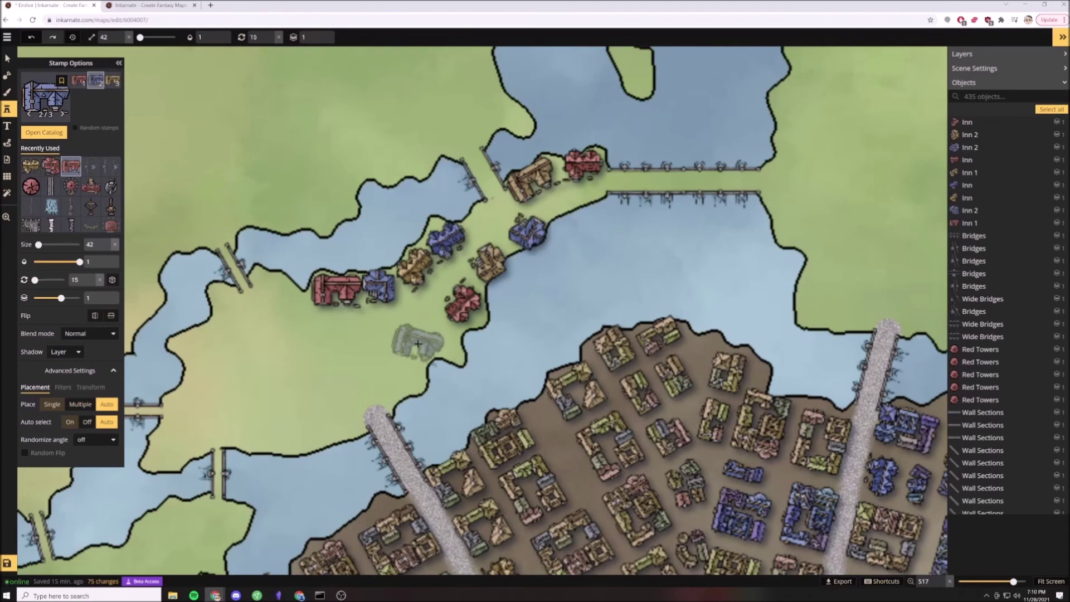
{"action": "left_click", "coordinate": [428, 340]}
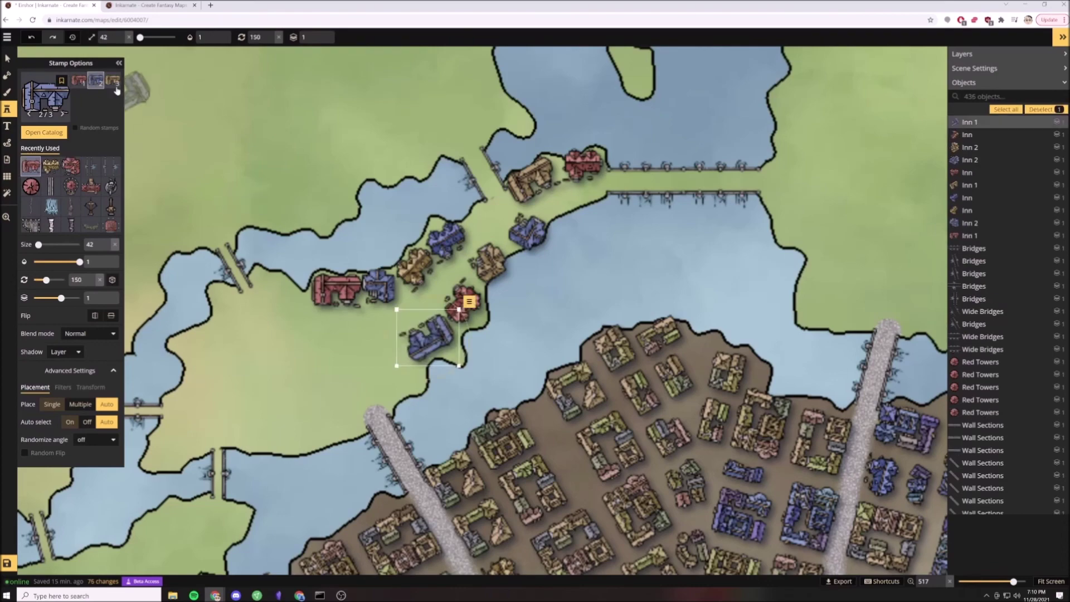
{"action": "left_click", "coordinate": [398, 385]}
{"action": "scroll", "coordinate": [407, 373], "scroll_direction": "down", "scroll_amount": 8}
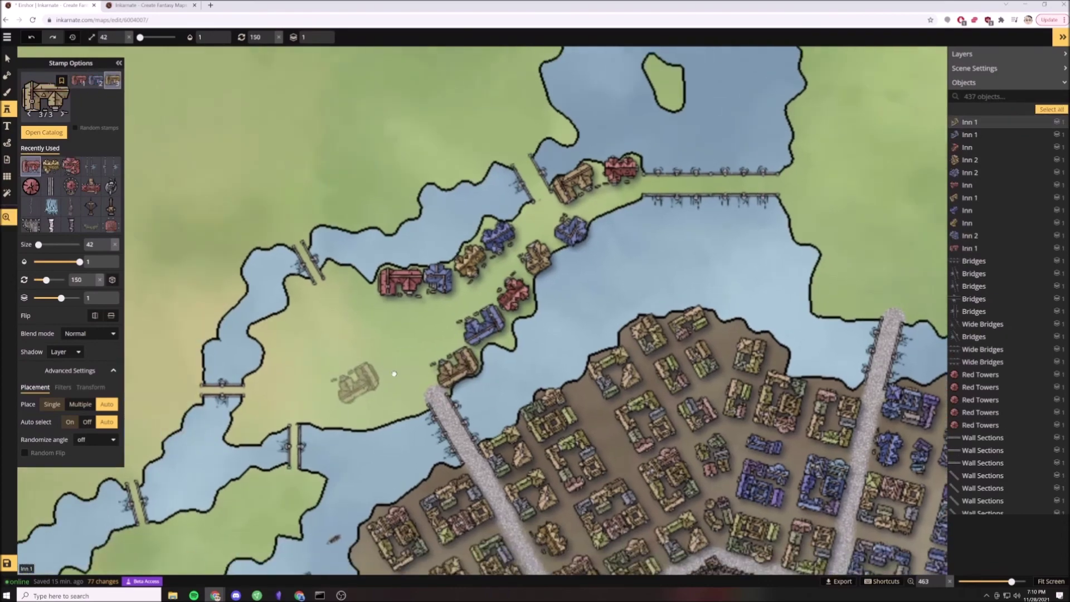
{"action": "scroll", "coordinate": [416, 363], "scroll_direction": "down", "scroll_amount": 3}
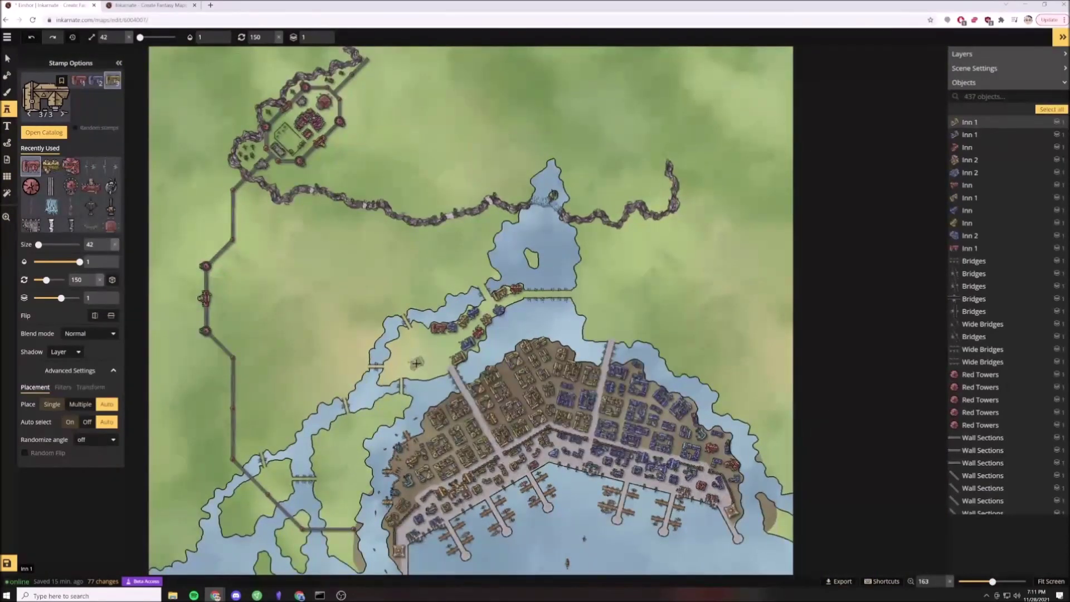
{"action": "scroll", "coordinate": [416, 363], "scroll_direction": "up", "scroll_amount": 8}
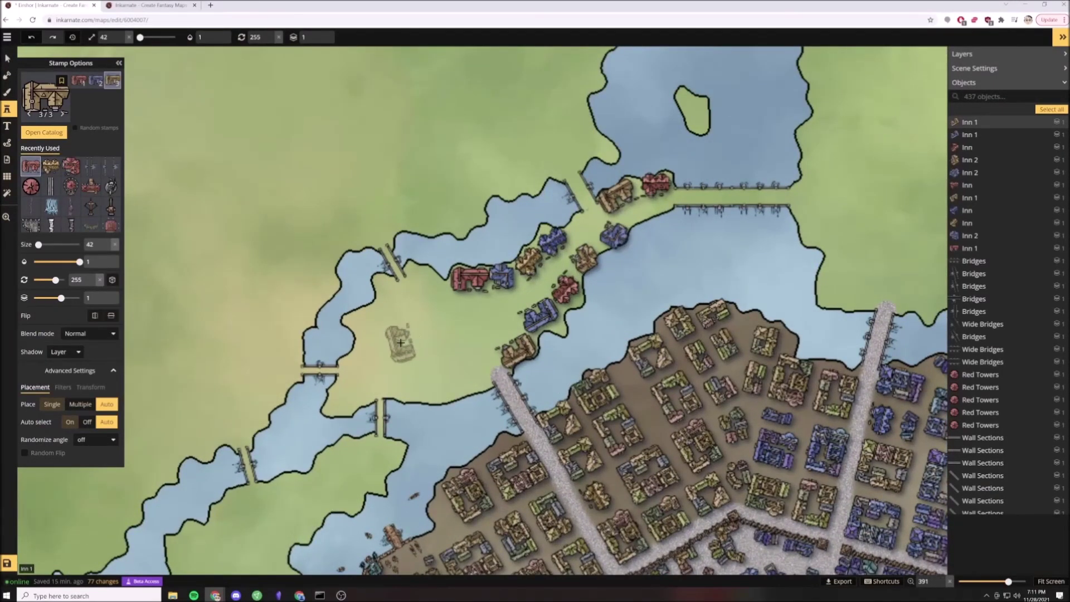
Choose the Medium Red Clusters stamp set and place one cluster at 0 degrees in the open ground south of the red Inn 1.
{"action": "left_click", "coordinate": [43, 88]}
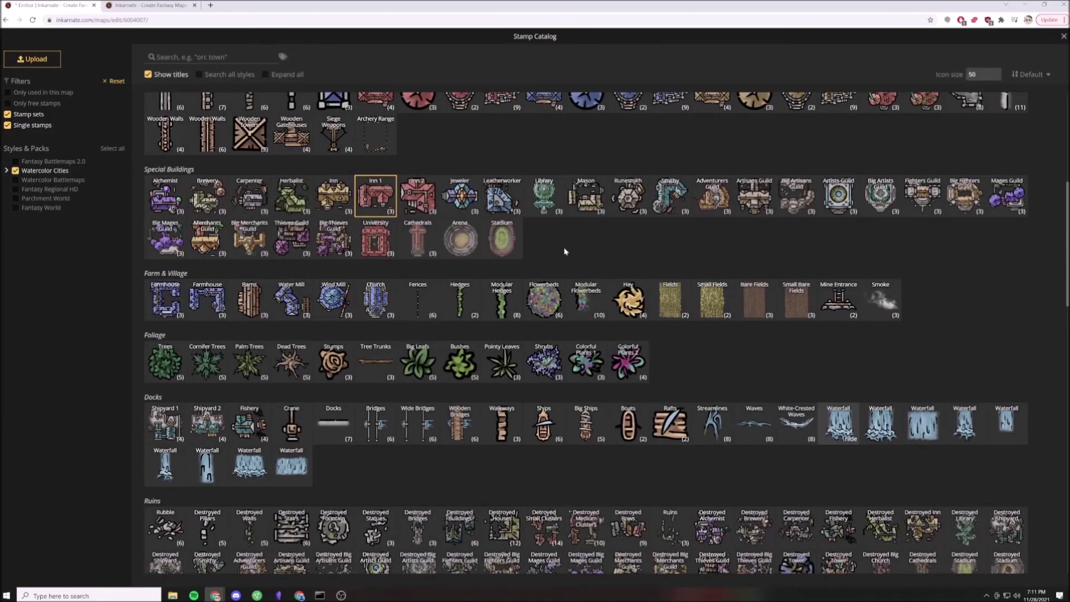
{"action": "scroll", "coordinate": [565, 252], "scroll_direction": "up", "scroll_amount": 2}
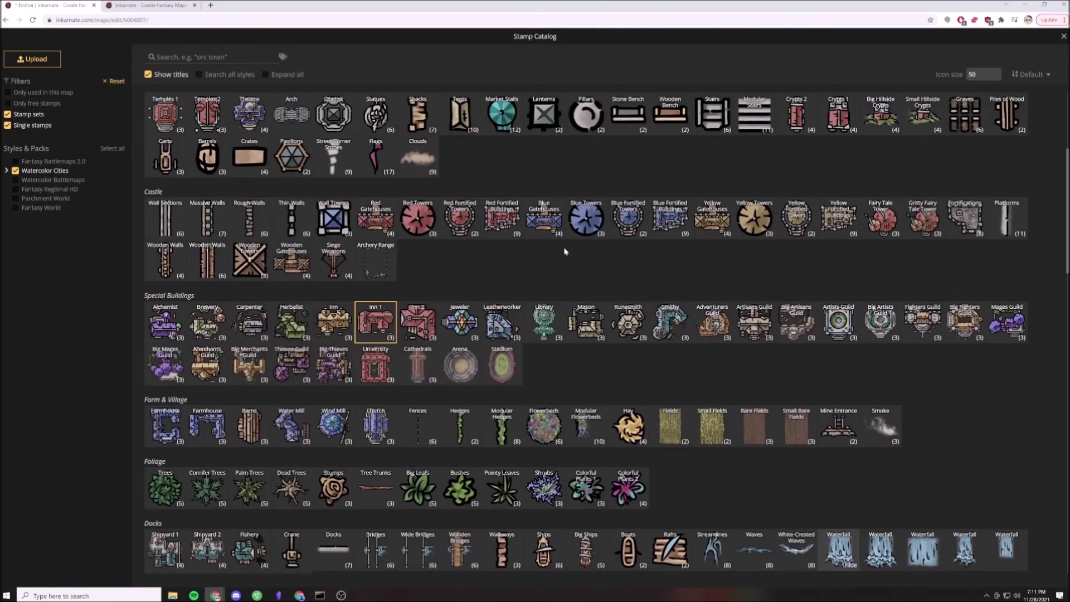
{"action": "scroll", "coordinate": [565, 252], "scroll_direction": "up", "scroll_amount": 3}
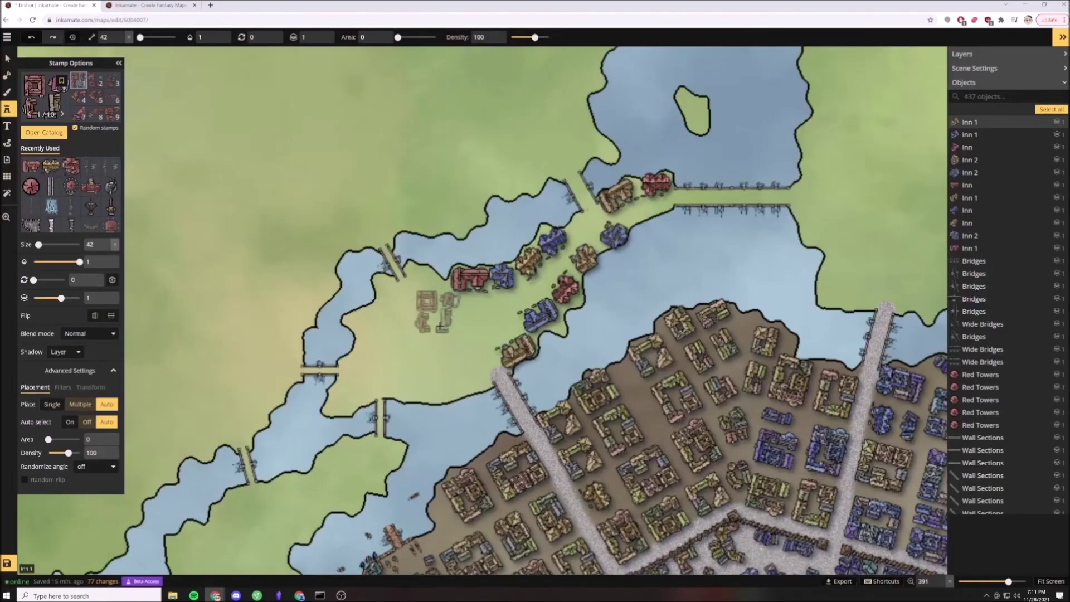
{"action": "left_click", "coordinate": [208, 185]}
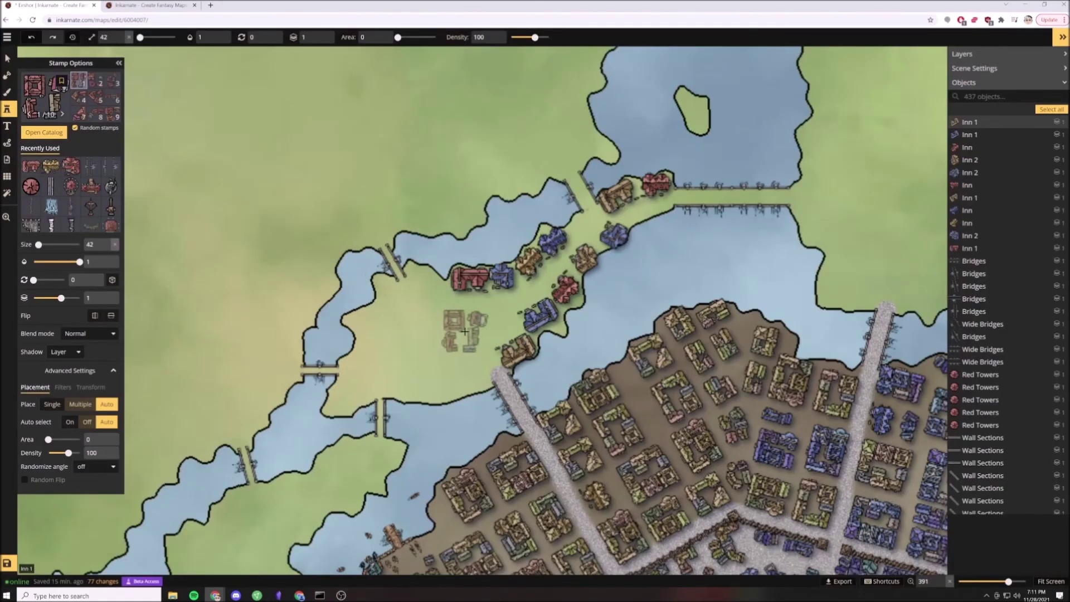
{"action": "left_click", "coordinate": [465, 331]}
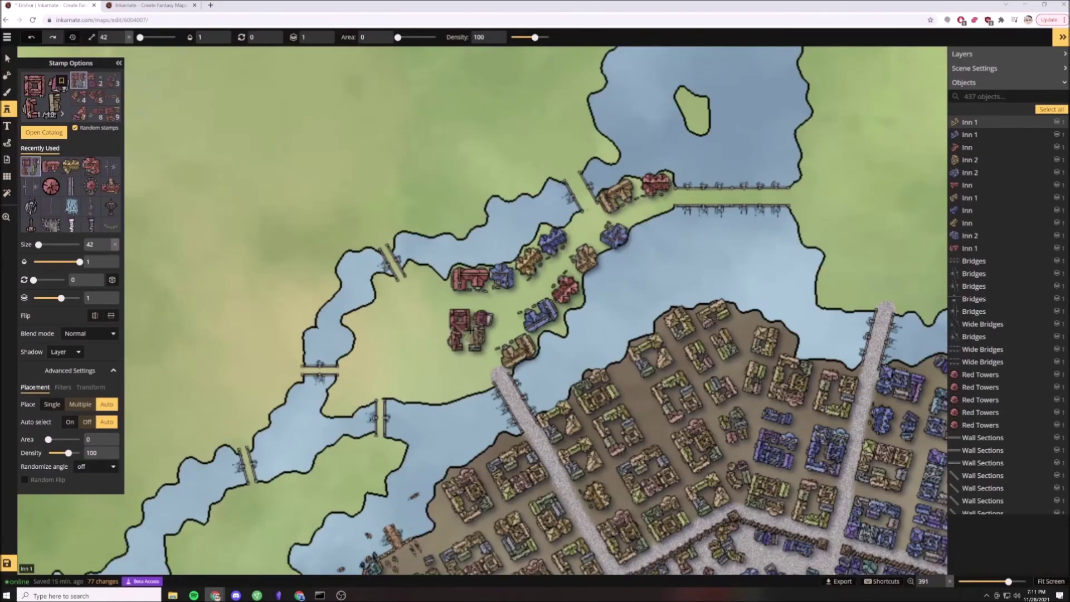
Place four more Medium Red Clusters at varied angles across the western ground and along the southern bank.
{"action": "left_click", "coordinate": [414, 316]}
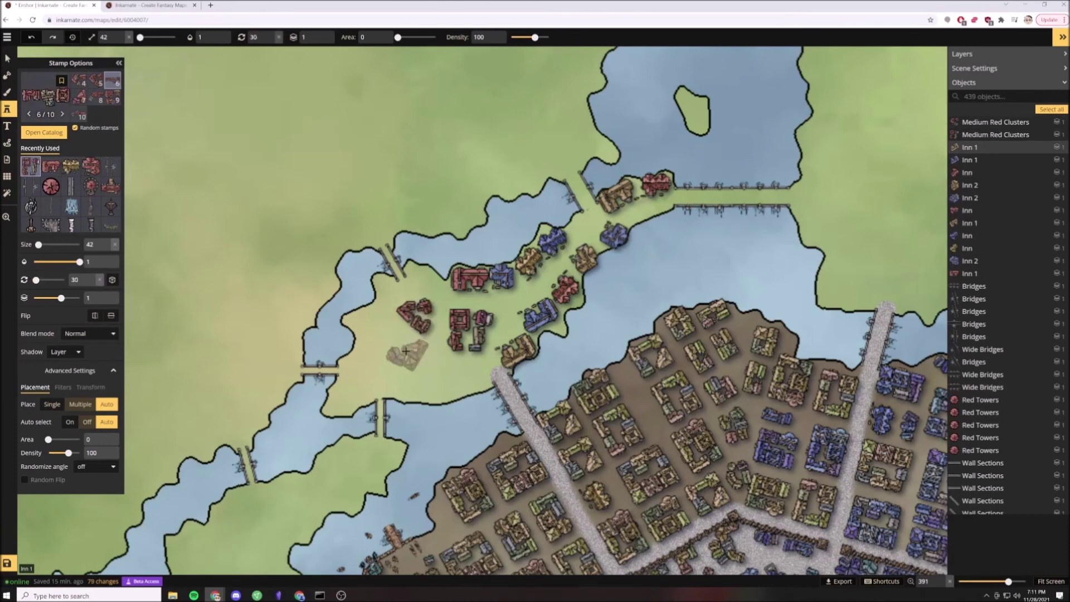
{"action": "left_click", "coordinate": [408, 349]}
{"action": "left_click", "coordinate": [378, 369]}
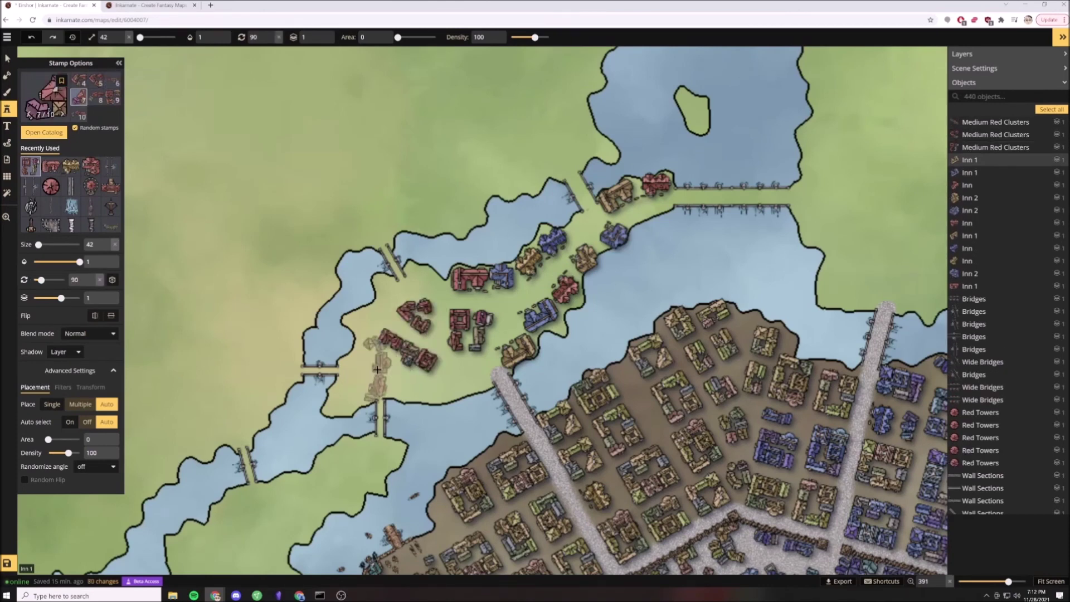
{"action": "left_click", "coordinate": [450, 387]}
Place a yellow Inn stamp at 45 degrees between the northwestern channel bridge and the red Inn 1.
{"action": "left_click", "coordinate": [71, 165]}
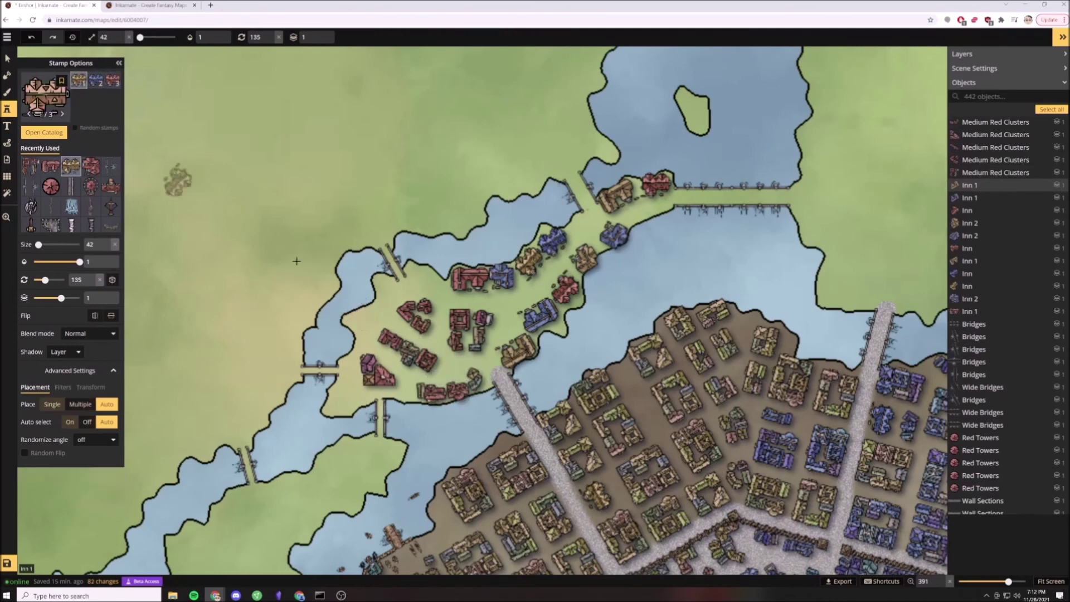
{"action": "scroll", "coordinate": [360, 316], "scroll_direction": "up", "scroll_amount": 5}
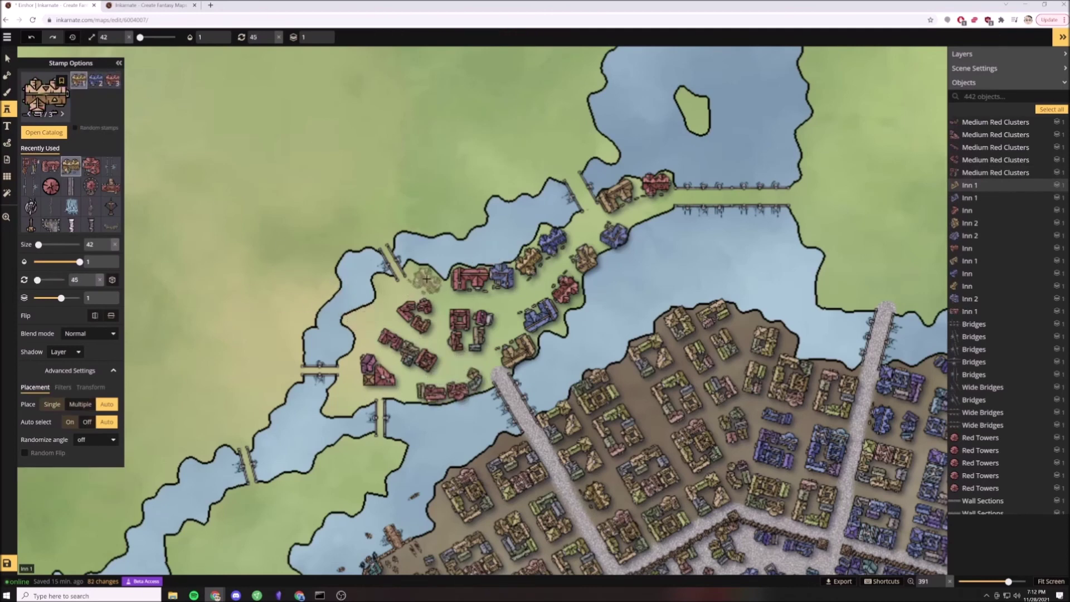
{"action": "left_click", "coordinate": [427, 279]}
Select the red cluster below the yellow Inn near the northwestern bridge and rotate it slightly.
{"action": "key", "text": "v"}
{"action": "left_click", "coordinate": [415, 319]}
{"action": "left_click_drag", "start_coordinate": [441, 323], "coordinate": [441, 316]}
Place a blue Inn 1 and a blue Inn 2 at 270 degrees on the western bank, plus a red Inn 2 at 180 degrees in the southwestern corner.
{"action": "left_click", "coordinate": [8, 108]}
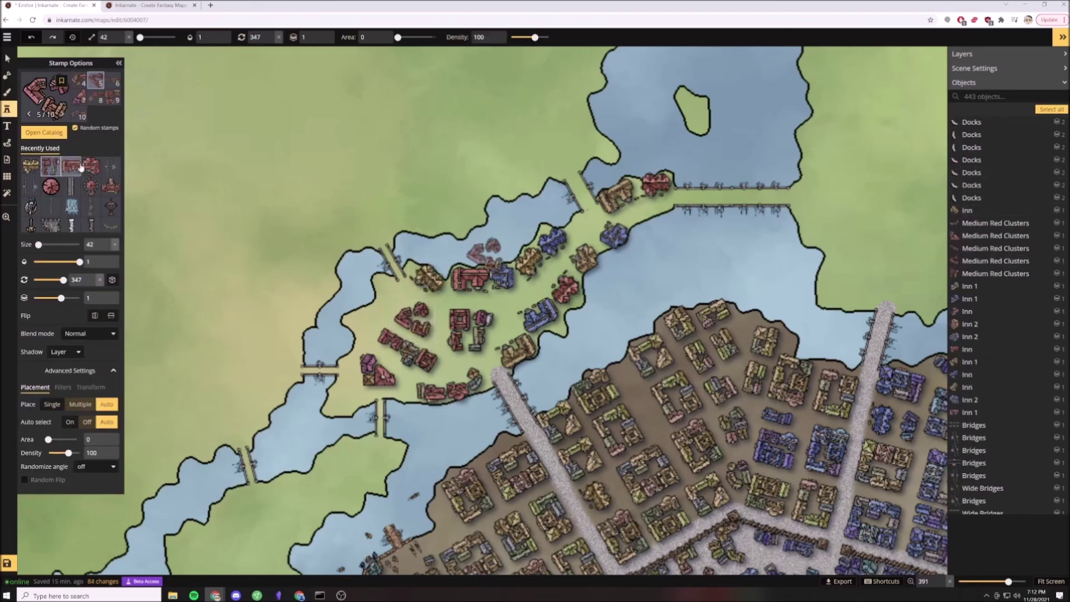
{"action": "left_click", "coordinate": [81, 167]}
{"action": "left_click", "coordinate": [365, 315]}
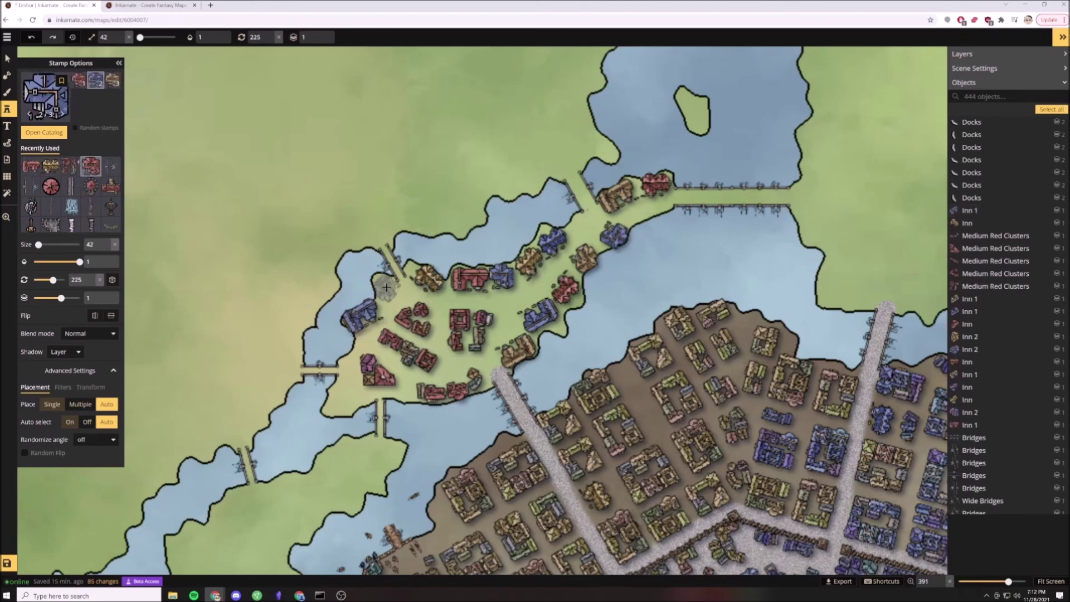
{"action": "left_click", "coordinate": [383, 287]}
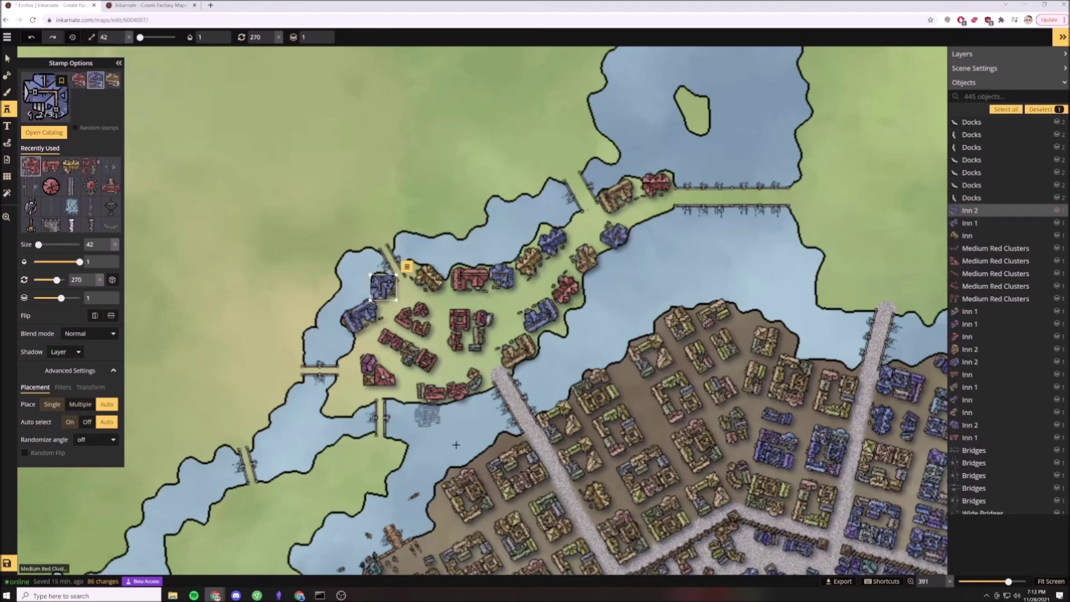
{"action": "left_click", "coordinate": [341, 403]}
Set up the grey stone texture brush at size 11 on the foreground with softness 0.03, testing strokes at the stone road's end.
{"action": "scroll", "coordinate": [478, 413], "scroll_direction": "down", "scroll_amount": 5}
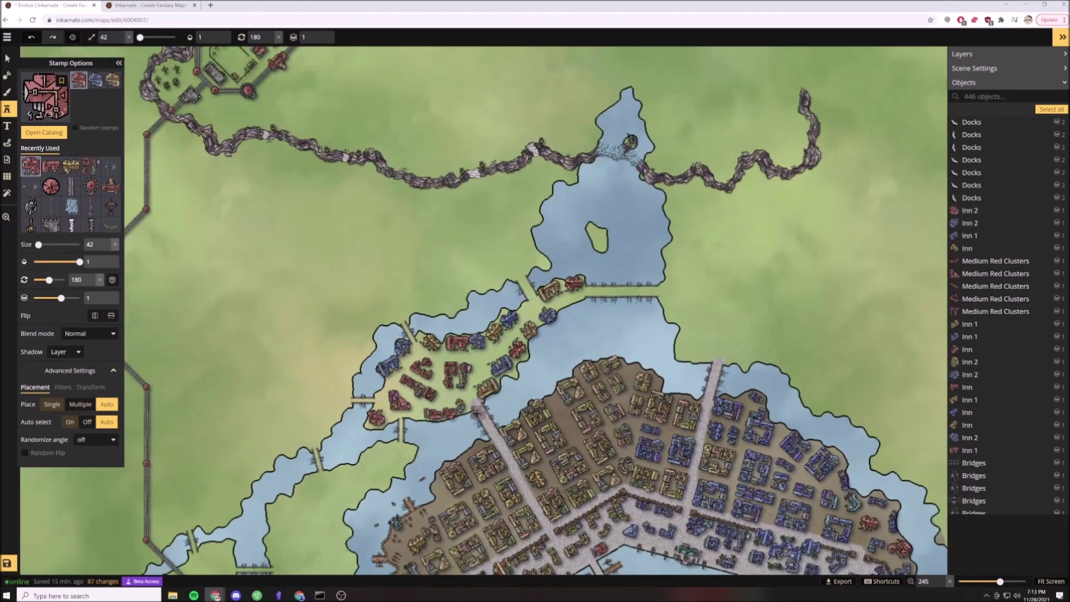
{"action": "left_click", "coordinate": [7, 92]}
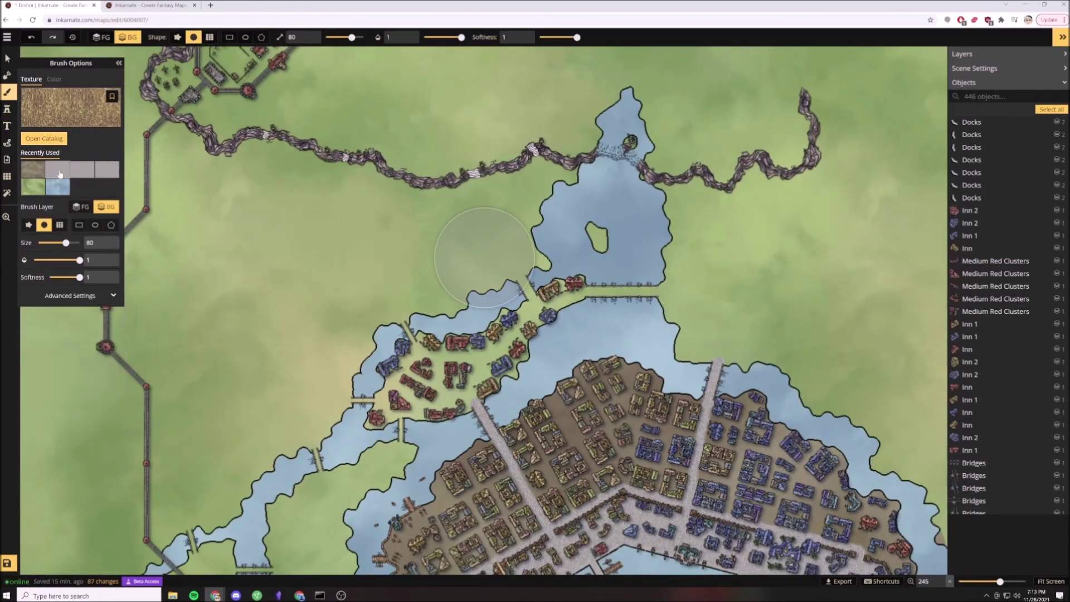
{"action": "scroll", "coordinate": [425, 356], "scroll_direction": "up", "scroll_amount": 9}
{"action": "scroll", "coordinate": [425, 355], "scroll_direction": "down", "scroll_amount": 10}
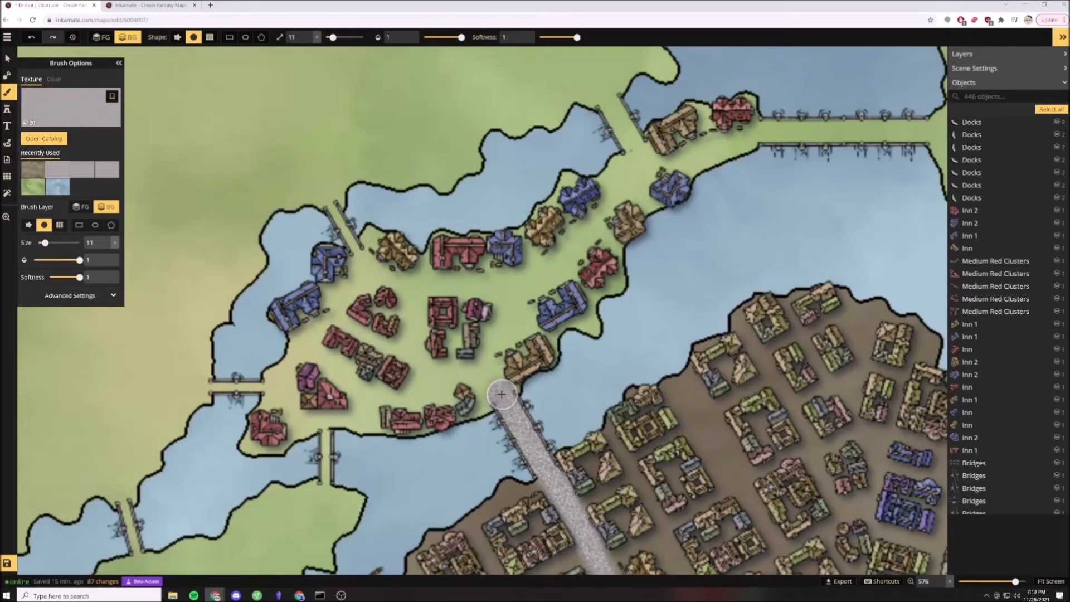
{"action": "left_click_drag", "start_coordinate": [501, 391], "coordinate": [506, 330]}
{"action": "left_click", "coordinate": [102, 37]}
{"action": "mouse_move", "coordinate": [501, 389]}
{"action": "left_mouse_down"}
{"action": "mouse_move", "coordinate": [493, 341]}
{"action": "mouse_move", "coordinate": [516, 304]}
{"action": "left_mouse_up"}
{"action": "left_click", "coordinate": [540, 37]}
Paint stone paving from the road's end between the inns and clusters and across the bridges leading off this land.
{"action": "mouse_move", "coordinate": [494, 384]}
{"action": "left_mouse_down"}
{"action": "mouse_move", "coordinate": [494, 346]}
{"action": "mouse_move", "coordinate": [650, 156]}
{"action": "left_mouse_up"}
{"action": "mouse_move", "coordinate": [609, 101]}
{"action": "left_mouse_down"}
{"action": "mouse_move", "coordinate": [635, 155]}
{"action": "mouse_move", "coordinate": [769, 132]}
{"action": "mouse_move", "coordinate": [931, 133]}
{"action": "left_mouse_up"}
{"action": "mouse_move", "coordinate": [552, 296]}
{"action": "left_mouse_down"}
{"action": "mouse_move", "coordinate": [368, 272]}
{"action": "mouse_move", "coordinate": [284, 384]}
{"action": "left_mouse_up"}
{"action": "mouse_move", "coordinate": [481, 379]}
{"action": "left_mouse_down"}
{"action": "mouse_move", "coordinate": [415, 387]}
{"action": "mouse_move", "coordinate": [439, 394]}
{"action": "mouse_move", "coordinate": [418, 358]}
{"action": "mouse_move", "coordinate": [412, 310]}
{"action": "mouse_move", "coordinate": [397, 349]}
{"action": "mouse_move", "coordinate": [339, 322]}
{"action": "mouse_move", "coordinate": [320, 360]}
{"action": "mouse_move", "coordinate": [385, 393]}
{"action": "mouse_move", "coordinate": [333, 355]}
{"action": "mouse_move", "coordinate": [364, 409]}
{"action": "mouse_move", "coordinate": [308, 418]}
{"action": "mouse_move", "coordinate": [288, 388]}
{"action": "mouse_move", "coordinate": [329, 393]}
{"action": "mouse_move", "coordinate": [329, 472]}
{"action": "left_mouse_up"}
{"action": "left_click_drag", "start_coordinate": [221, 386], "coordinate": [249, 386]}
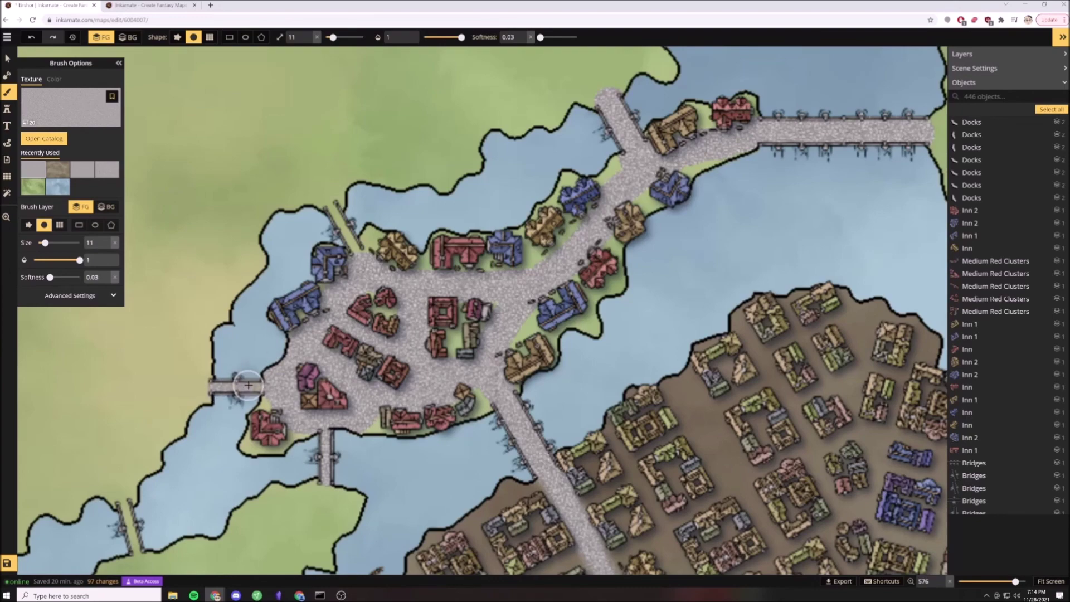
{"action": "left_click_drag", "start_coordinate": [336, 216], "coordinate": [352, 252]}
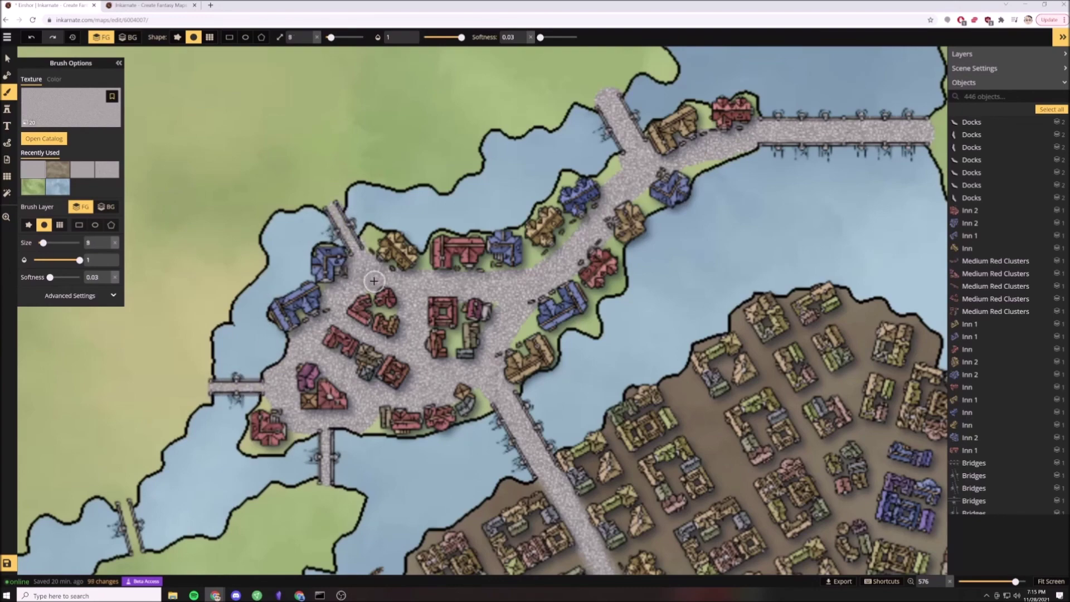
Pave the bridges over the southwestern delta channels with the stone texture at brush size 6.
{"action": "scroll", "coordinate": [376, 283], "scroll_direction": "down", "scroll_amount": 5}
{"action": "scroll", "coordinate": [327, 322], "scroll_direction": "up", "scroll_amount": 4}
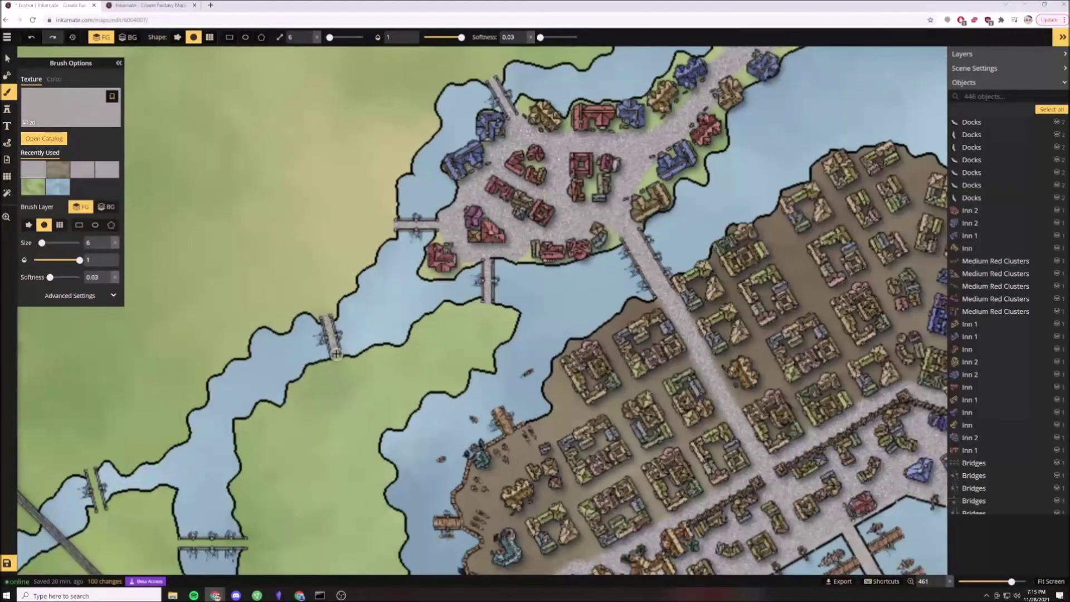
{"action": "left_click_drag", "start_coordinate": [336, 353], "coordinate": [336, 354]}
{"action": "left_click_drag", "start_coordinate": [213, 426], "coordinate": [552, 267]}
{"action": "scroll", "coordinate": [429, 315], "scroll_direction": "up", "scroll_amount": 3}
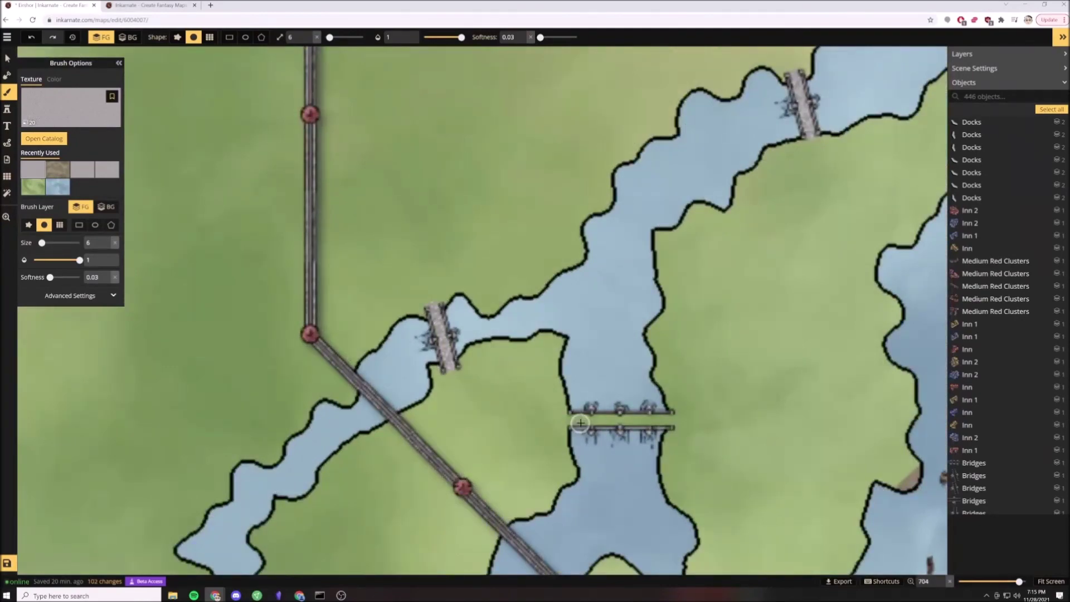
{"action": "scroll", "coordinate": [789, 409], "scroll_direction": "down", "scroll_amount": 3}
{"action": "left_click_drag", "start_coordinate": [737, 449], "coordinate": [232, 501]}
Paint brown dirt at brush size 10 over the grass around the inns and clusters along both banks.
{"action": "left_click", "coordinate": [58, 169]}
{"action": "mouse_move", "coordinate": [518, 234]}
{"action": "left_mouse_down"}
{"action": "mouse_move", "coordinate": [513, 298]}
{"action": "mouse_move", "coordinate": [491, 334]}
{"action": "mouse_move", "coordinate": [591, 287]}
{"action": "mouse_move", "coordinate": [564, 301]}
{"action": "left_mouse_up"}
{"action": "scroll", "coordinate": [484, 319], "scroll_direction": "up", "scroll_amount": 3}
{"action": "key", "text": "]"}
{"action": "key", "text": "]"}
{"action": "key", "text": "]"}
{"action": "key", "text": "]"}
{"action": "mouse_move", "coordinate": [355, 283]}
{"action": "left_mouse_down"}
{"action": "mouse_move", "coordinate": [340, 302]}
{"action": "mouse_move", "coordinate": [393, 332]}
{"action": "mouse_move", "coordinate": [385, 330]}
{"action": "left_mouse_up"}
{"action": "mouse_move", "coordinate": [470, 173]}
{"action": "left_mouse_down"}
{"action": "mouse_move", "coordinate": [490, 168]}
{"action": "mouse_move", "coordinate": [483, 184]}
{"action": "mouse_move", "coordinate": [489, 177]}
{"action": "left_mouse_up"}
{"action": "mouse_move", "coordinate": [441, 90]}
{"action": "left_mouse_down"}
{"action": "mouse_move", "coordinate": [566, 114]}
{"action": "mouse_move", "coordinate": [600, 82]}
{"action": "mouse_move", "coordinate": [429, 196]}
{"action": "left_mouse_up"}
{"action": "mouse_move", "coordinate": [411, 295]}
{"action": "left_mouse_down"}
{"action": "mouse_move", "coordinate": [385, 311]}
{"action": "mouse_move", "coordinate": [411, 305]}
{"action": "mouse_move", "coordinate": [424, 335]}
{"action": "mouse_move", "coordinate": [474, 362]}
{"action": "mouse_move", "coordinate": [513, 278]}
{"action": "mouse_move", "coordinate": [563, 257]}
{"action": "left_mouse_up"}
{"action": "mouse_move", "coordinate": [672, 145]}
{"action": "left_mouse_down"}
{"action": "mouse_move", "coordinate": [589, 264]}
{"action": "mouse_move", "coordinate": [650, 240]}
{"action": "mouse_move", "coordinate": [508, 306]}
{"action": "mouse_move", "coordinate": [482, 376]}
{"action": "mouse_move", "coordinate": [501, 360]}
{"action": "mouse_move", "coordinate": [454, 389]}
{"action": "left_mouse_up"}
{"action": "mouse_move", "coordinate": [538, 206]}
{"action": "left_mouse_down"}
{"action": "mouse_move", "coordinate": [557, 211]}
{"action": "mouse_move", "coordinate": [650, 178]}
{"action": "left_mouse_up"}
{"action": "mouse_move", "coordinate": [485, 245]}
{"action": "left_mouse_down"}
{"action": "mouse_move", "coordinate": [398, 334]}
{"action": "mouse_move", "coordinate": [435, 252]}
{"action": "mouse_move", "coordinate": [366, 344]}
{"action": "mouse_move", "coordinate": [286, 350]}
{"action": "left_mouse_up"}
Restore the stone paving from the northwestern bridge along the front of the northern row of inns.
{"action": "left_click", "coordinate": [57, 169]}
{"action": "mouse_move", "coordinate": [192, 349]}
{"action": "left_mouse_down"}
{"action": "mouse_move", "coordinate": [183, 327]}
{"action": "mouse_move", "coordinate": [225, 367]}
{"action": "left_mouse_up"}
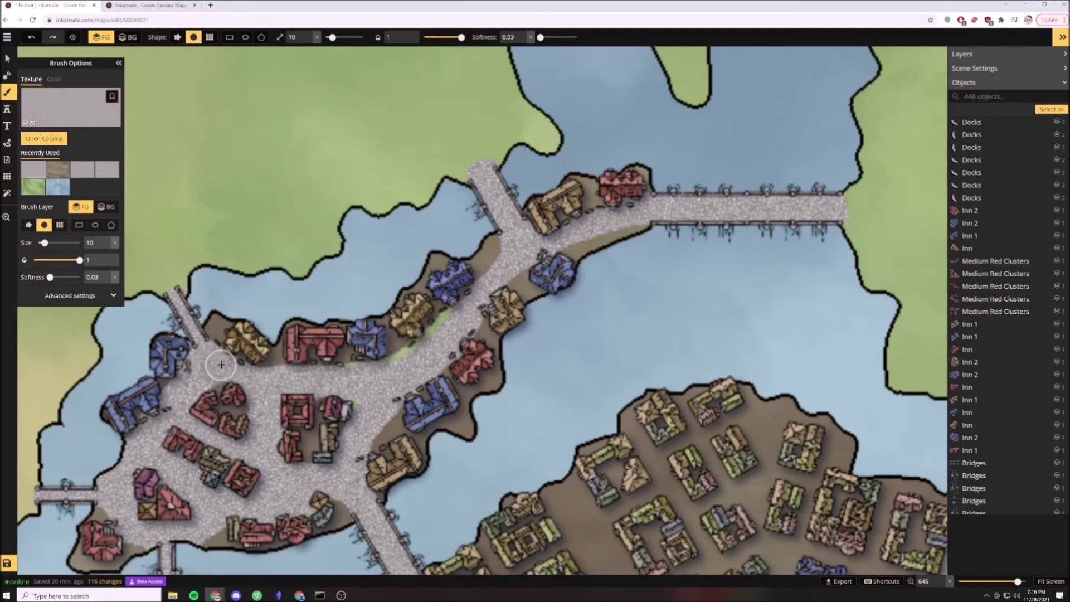
{"action": "mouse_move", "coordinate": [284, 381]}
{"action": "left_mouse_down"}
{"action": "mouse_move", "coordinate": [376, 375]}
{"action": "mouse_move", "coordinate": [415, 359]}
{"action": "mouse_move", "coordinate": [468, 311]}
{"action": "left_mouse_up"}
Paint brown dirt under and around the inns along the southeastern bank down to the stone road.
{"action": "left_click", "coordinate": [57, 170]}
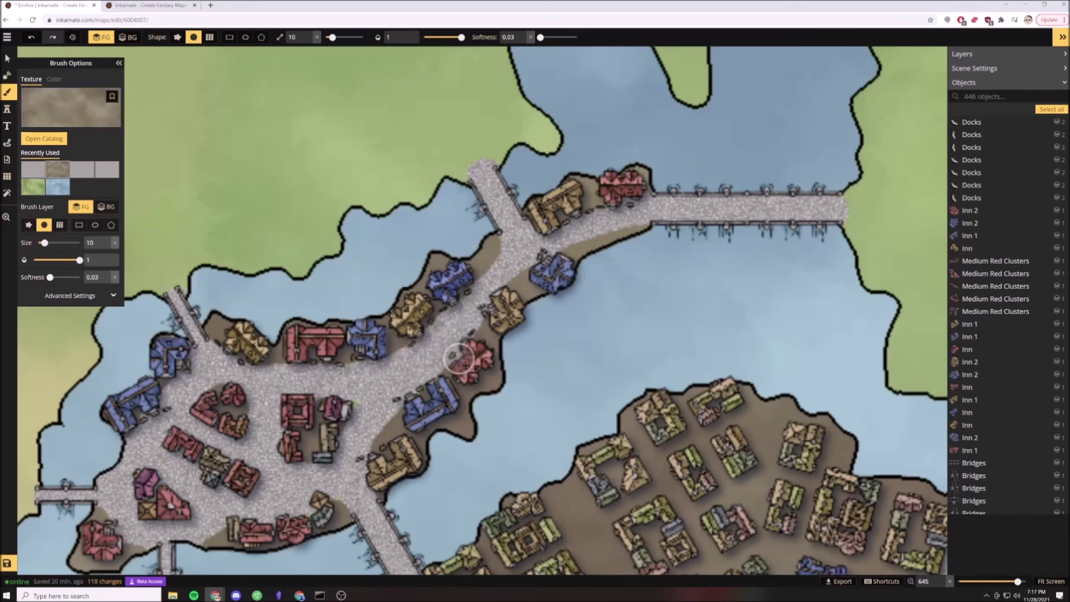
{"action": "left_click_drag", "start_coordinate": [458, 362], "coordinate": [491, 341]}
{"action": "left_click", "coordinate": [497, 311]}
{"action": "mouse_move", "coordinate": [408, 415]}
{"action": "left_mouse_down"}
{"action": "mouse_move", "coordinate": [406, 440]}
{"action": "mouse_move", "coordinate": [374, 465]}
{"action": "left_mouse_up"}
Set the brush to size 5 and softness 1, and blend dirt into the paving edges beside the inns.
{"action": "scroll", "coordinate": [631, 303], "scroll_direction": "down", "scroll_amount": 1}
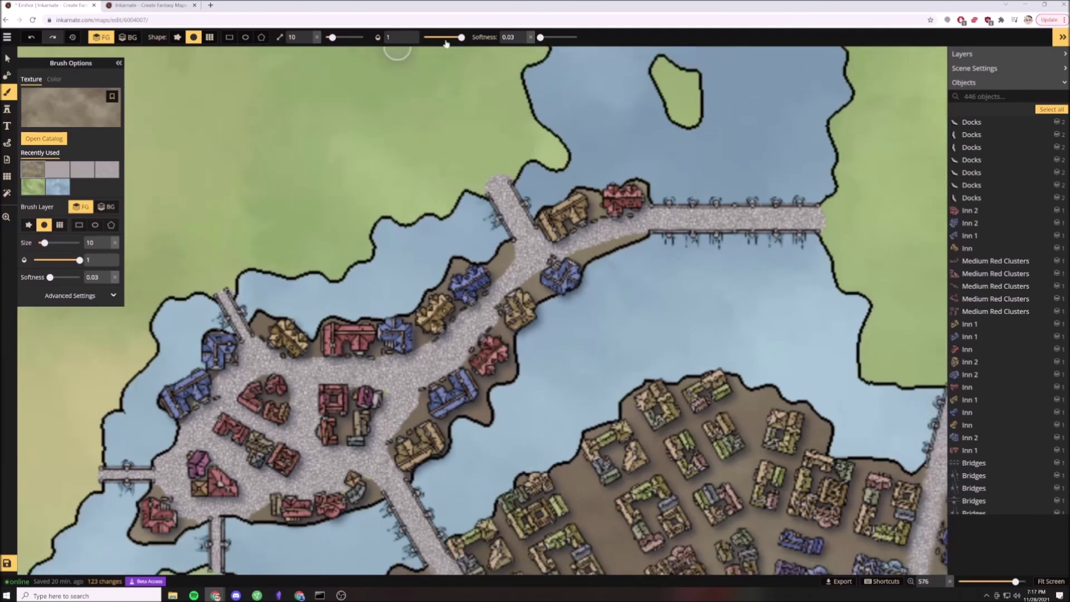
{"action": "left_click_drag", "start_coordinate": [540, 37], "coordinate": [578, 37]}
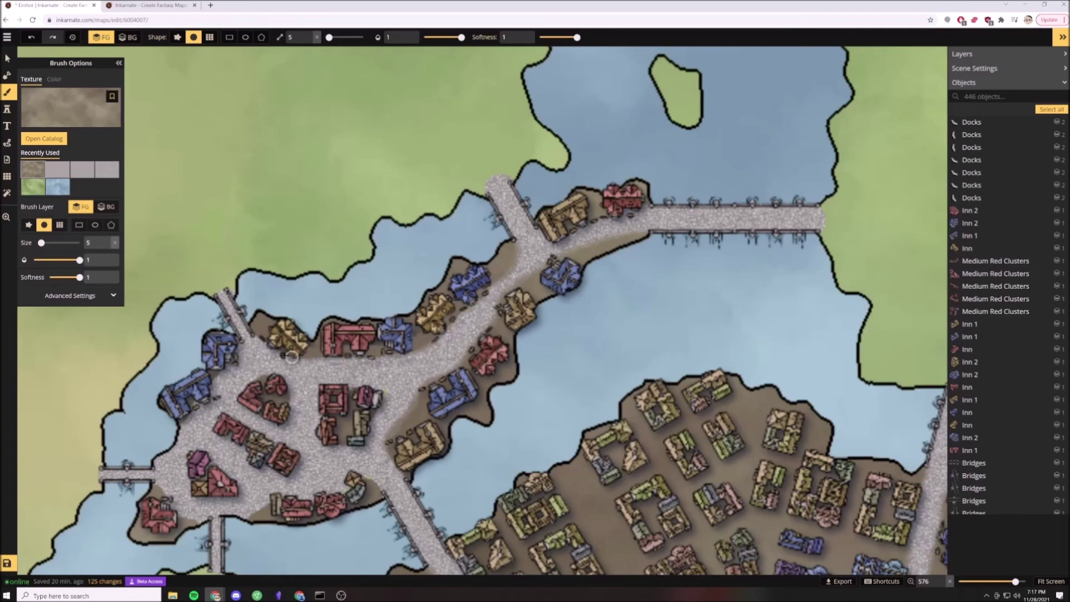
{"action": "left_click_drag", "start_coordinate": [621, 214], "coordinate": [646, 212]}
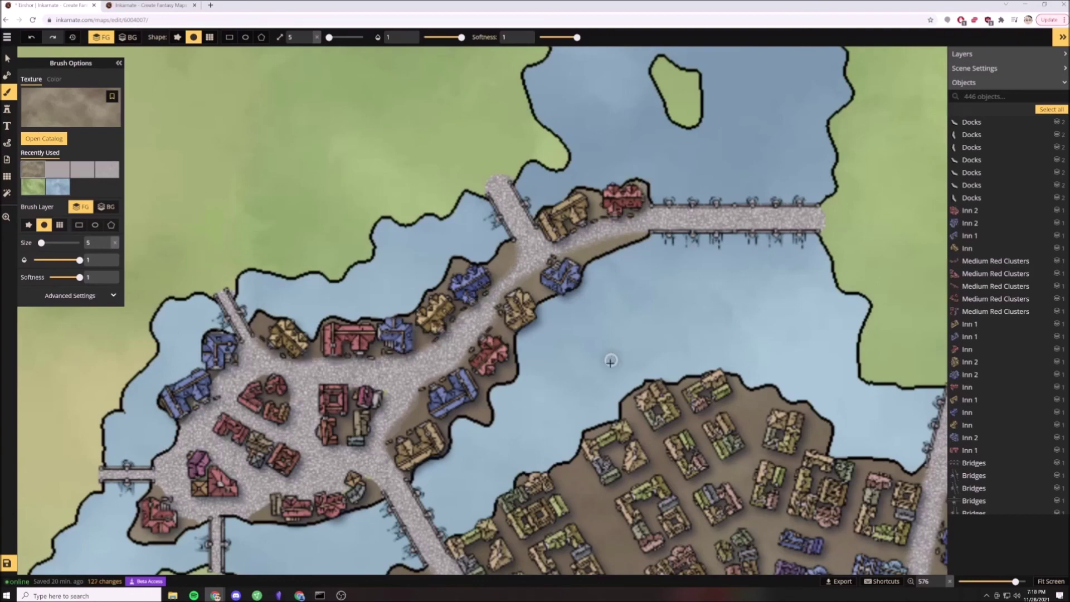
Touch up the street edges near the northeastern bridge junction with the soft stone brush at size 5.
{"action": "scroll", "coordinate": [613, 304], "scroll_direction": "down", "scroll_amount": 2}
{"action": "left_click_drag", "start_coordinate": [581, 376], "coordinate": [617, 330]}
{"action": "scroll", "coordinate": [574, 279], "scroll_direction": "up", "scroll_amount": 1}
{"action": "left_click", "coordinate": [64, 170]}
{"action": "left_click_drag", "start_coordinate": [570, 230], "coordinate": [580, 224]}
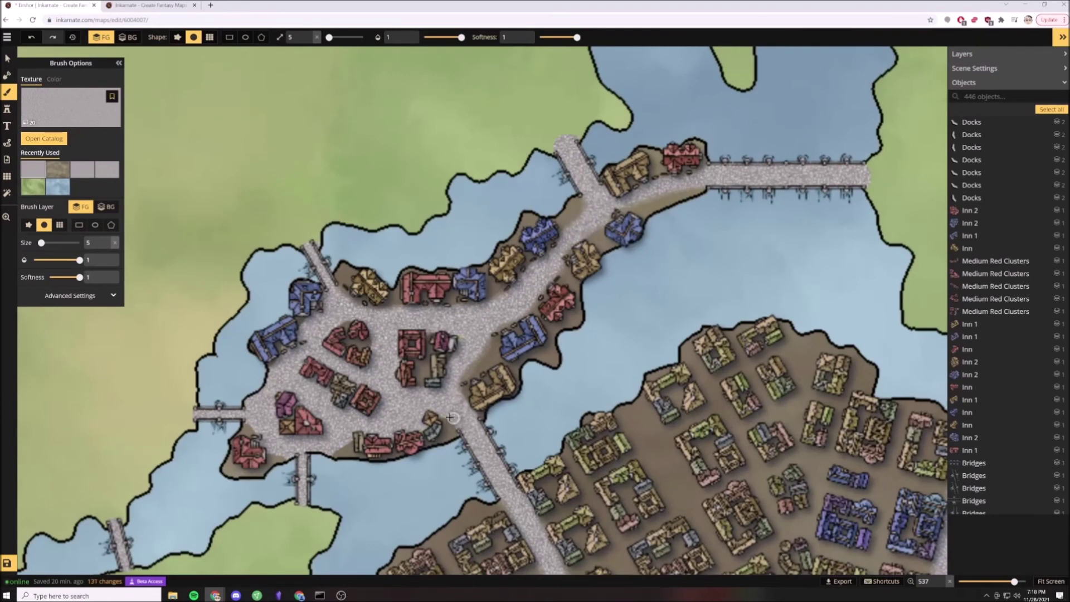
Blend soft brown dirt around the clusters along the southern bank and bring the whole map into view.
{"action": "left_click", "coordinate": [58, 169]}
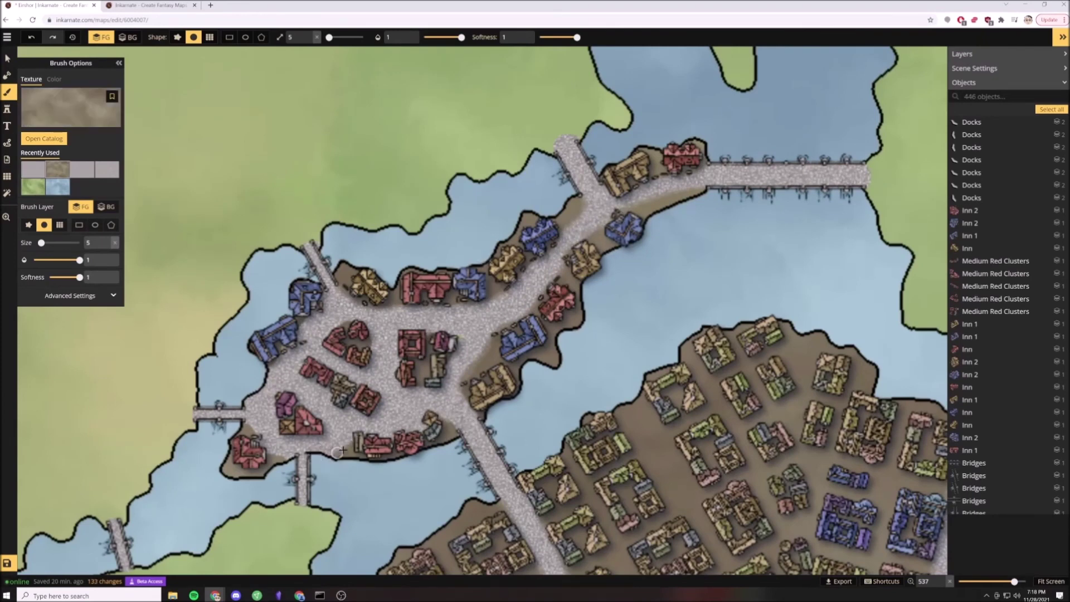
{"action": "left_click_drag", "start_coordinate": [342, 450], "coordinate": [321, 458]}
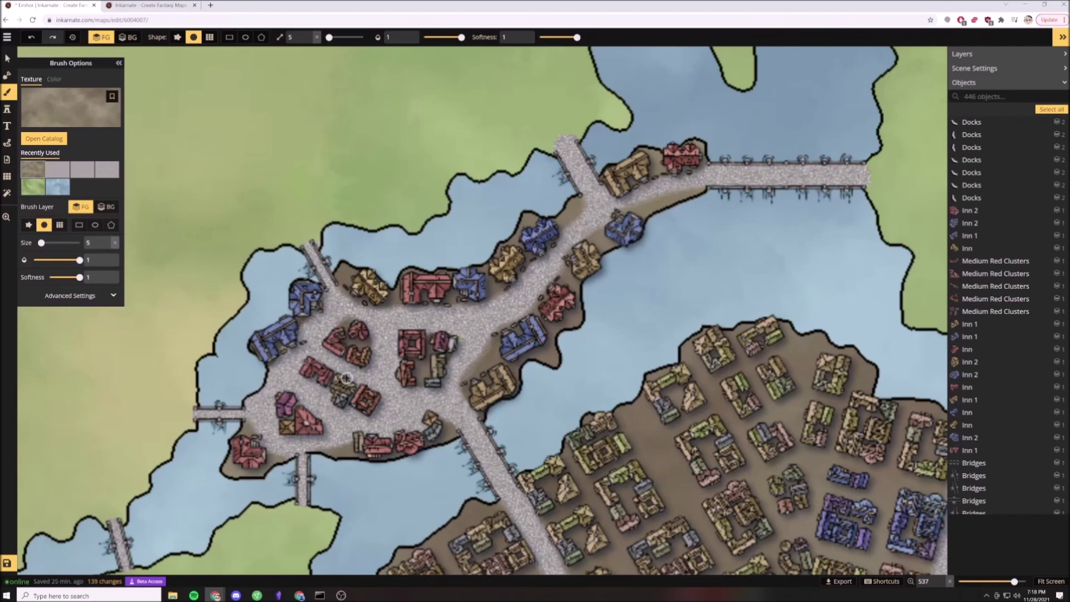
{"action": "scroll", "coordinate": [345, 378], "scroll_direction": "down", "scroll_amount": 10}
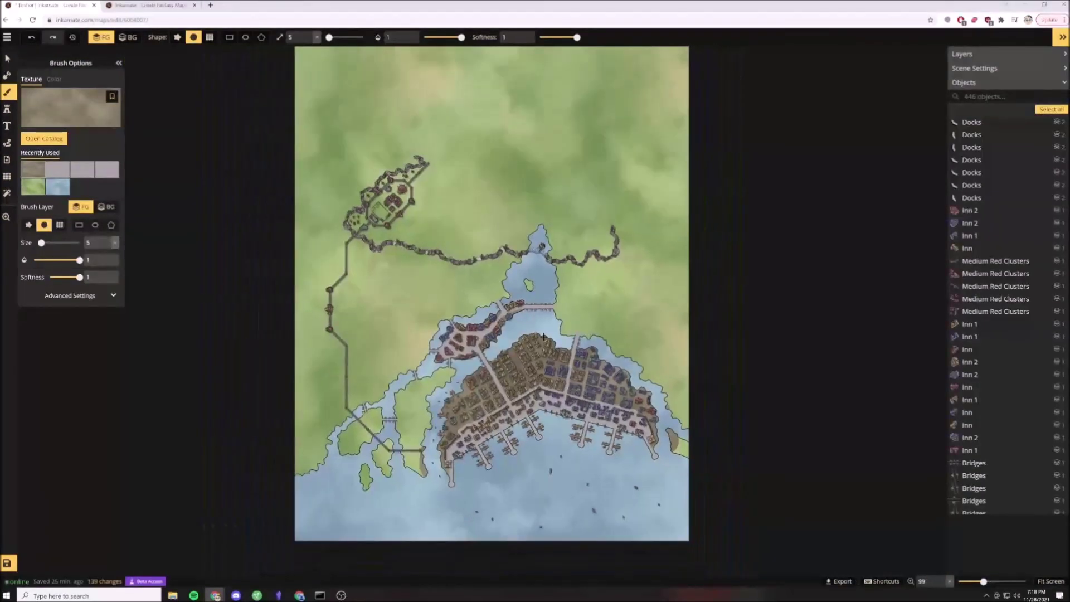